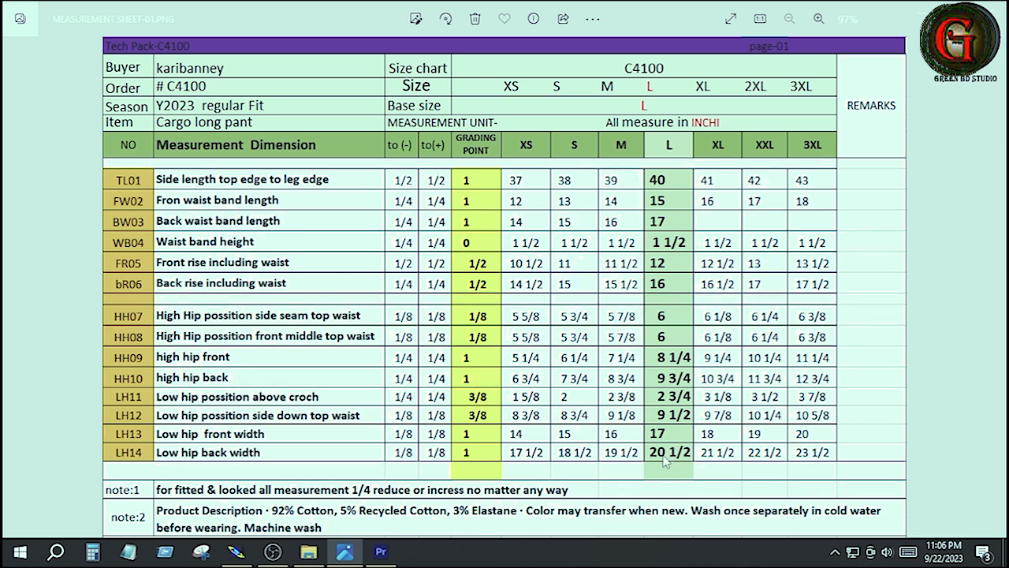
# Step: In Modaris, add a developed point on the low hip line 10.250 inches from its lower marker point and insert it into the line
pyautogui.click(236, 551)
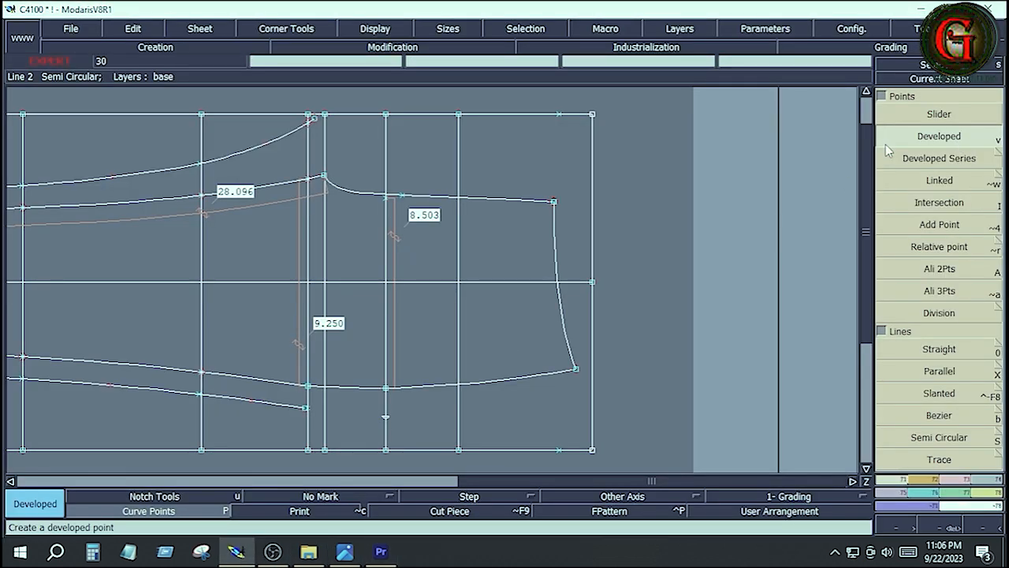
pyautogui.click(385, 418)
pyautogui.click(387, 420)
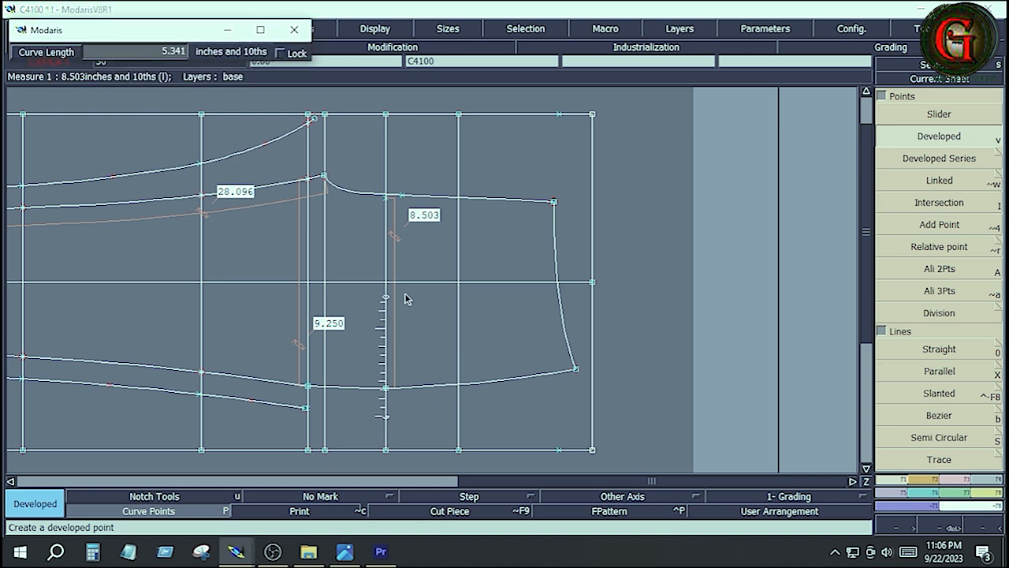
pyautogui.write('20.500')
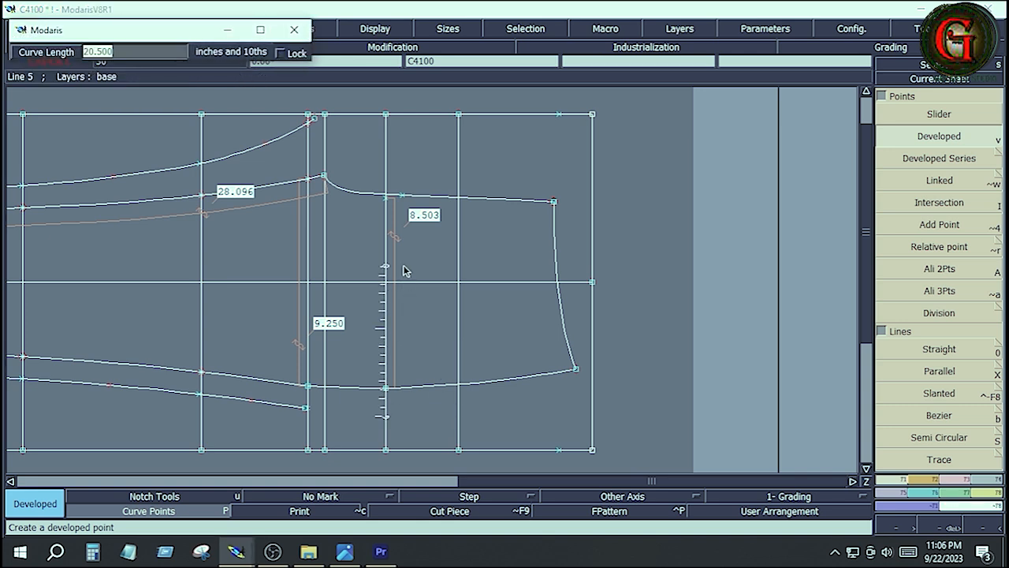
pyautogui.write('1')
pyautogui.press('Return')
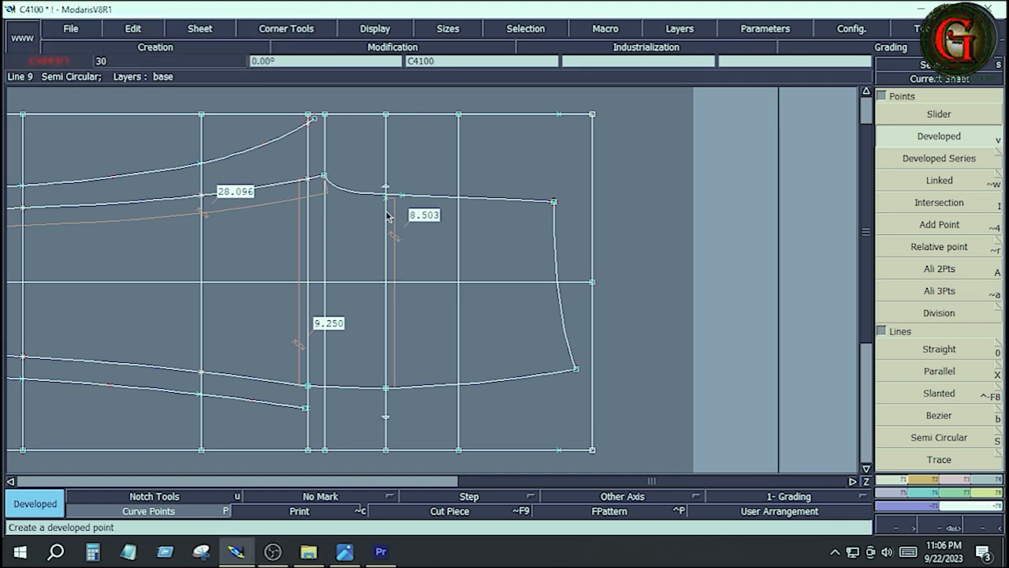
pyautogui.click(956, 481)
pyautogui.click(949, 372)
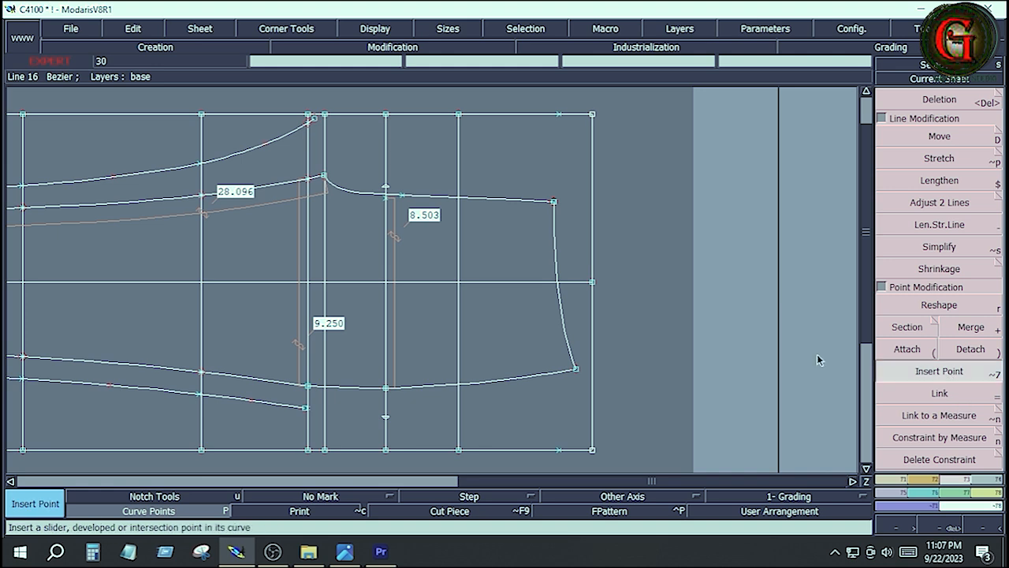
# Step: Draw a Bezier from the back crotch point through the new low hip point to a point beyond the waist edge of the frame
pyautogui.click(885, 478)
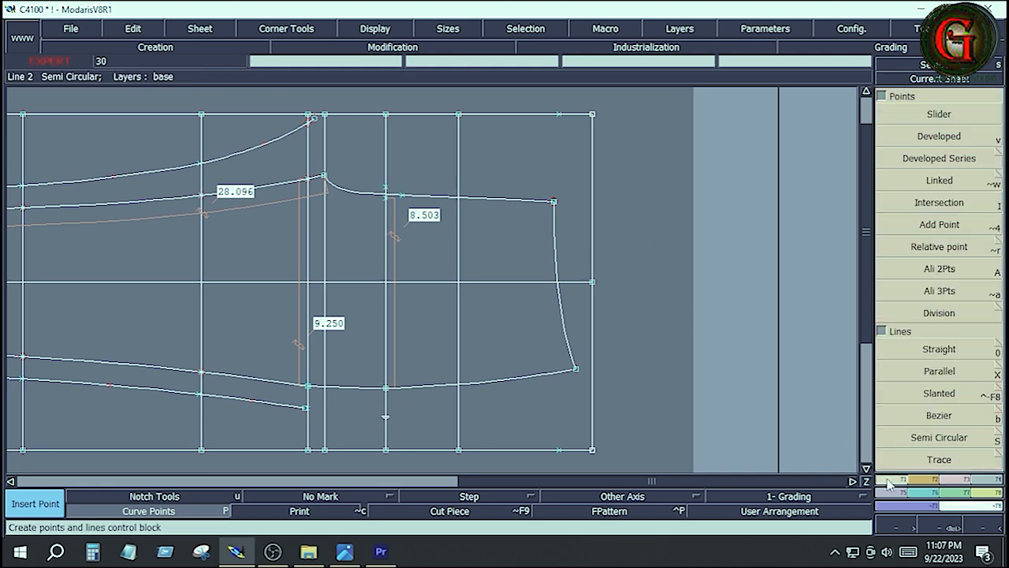
pyautogui.click(938, 417)
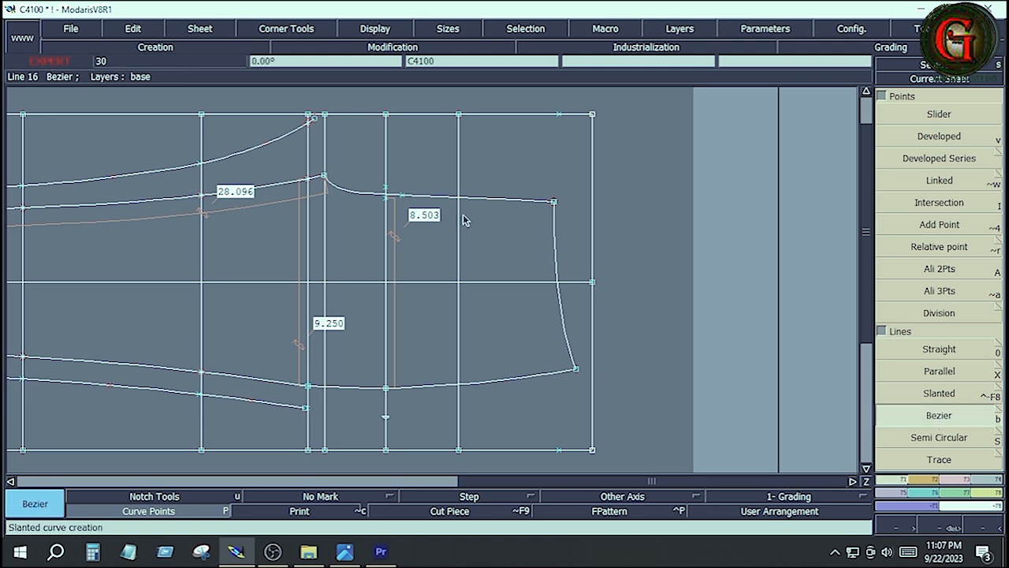
pyautogui.click(311, 116)
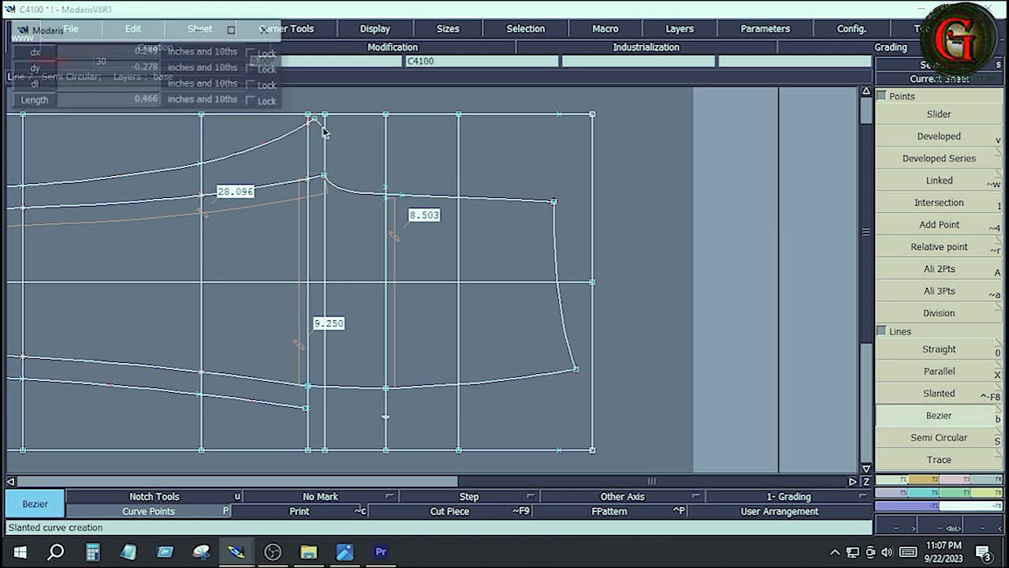
pyautogui.click(387, 190)
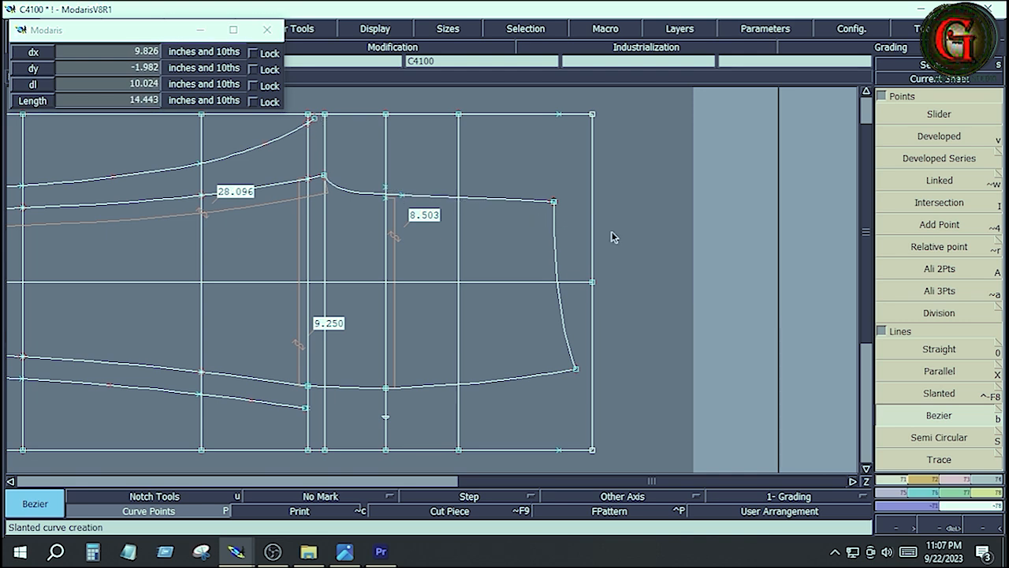
pyautogui.click(679, 235)
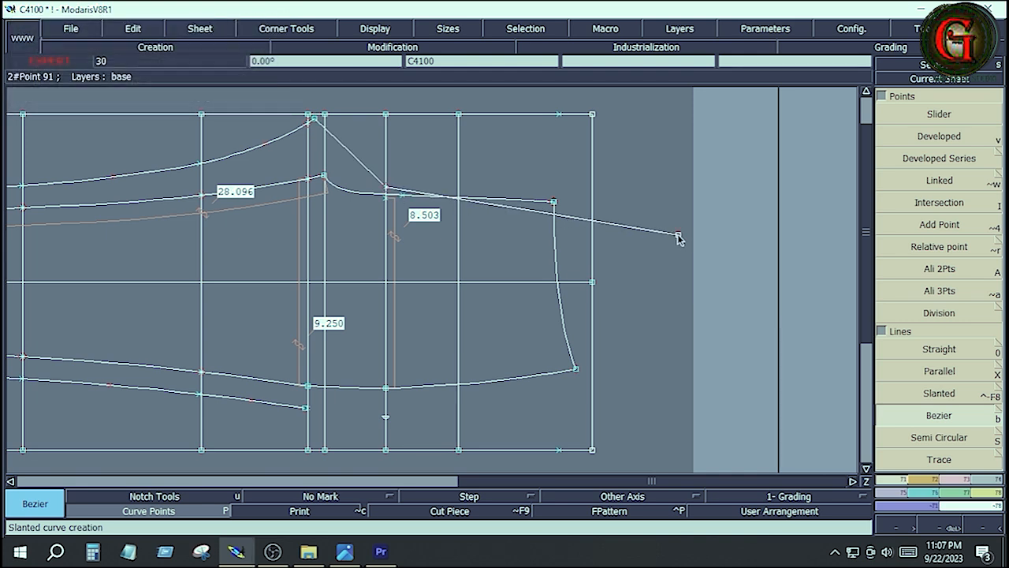
# Step: Display the handles of the curves around the crotch and waist
pyautogui.press('Return')
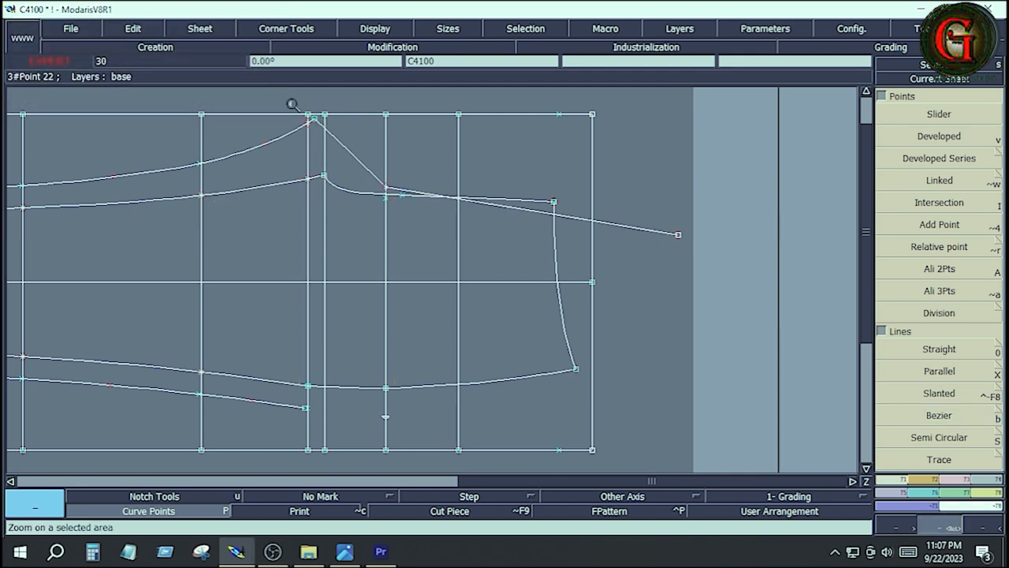
pyautogui.moveTo(275, 94); pyautogui.dragTo(698, 268)
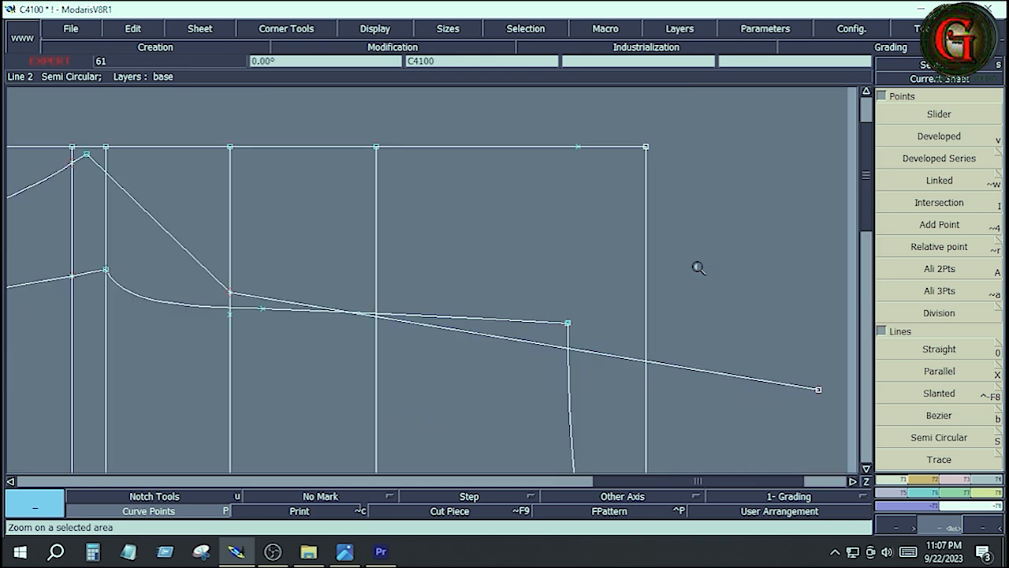
pyautogui.click(375, 30)
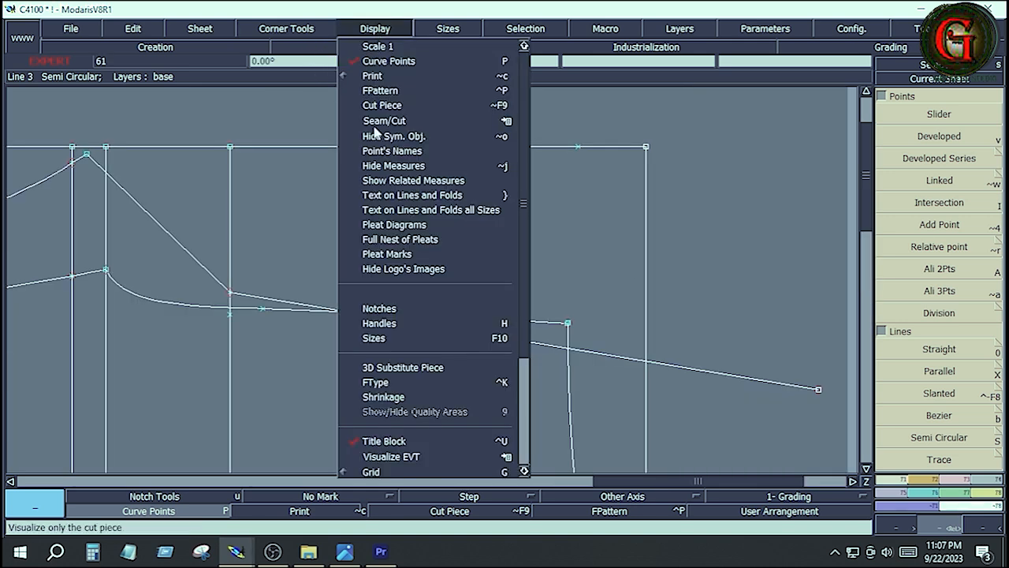
pyautogui.click(388, 328)
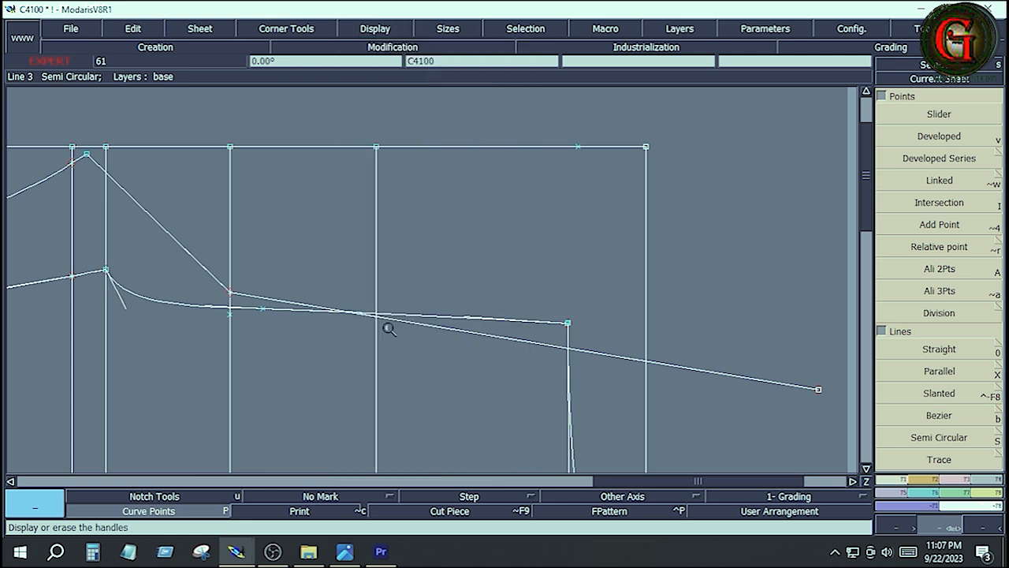
# Step: Reshape the back rise Bezier into a smooth concave crotch curve that runs straight through the low hip point to the waist end
pyautogui.click(959, 480)
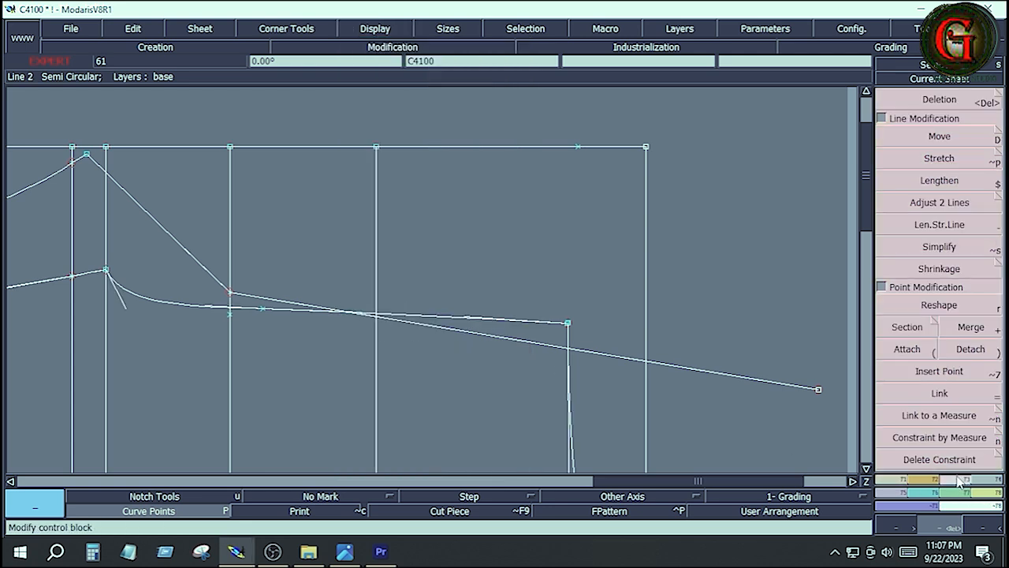
pyautogui.click(941, 305)
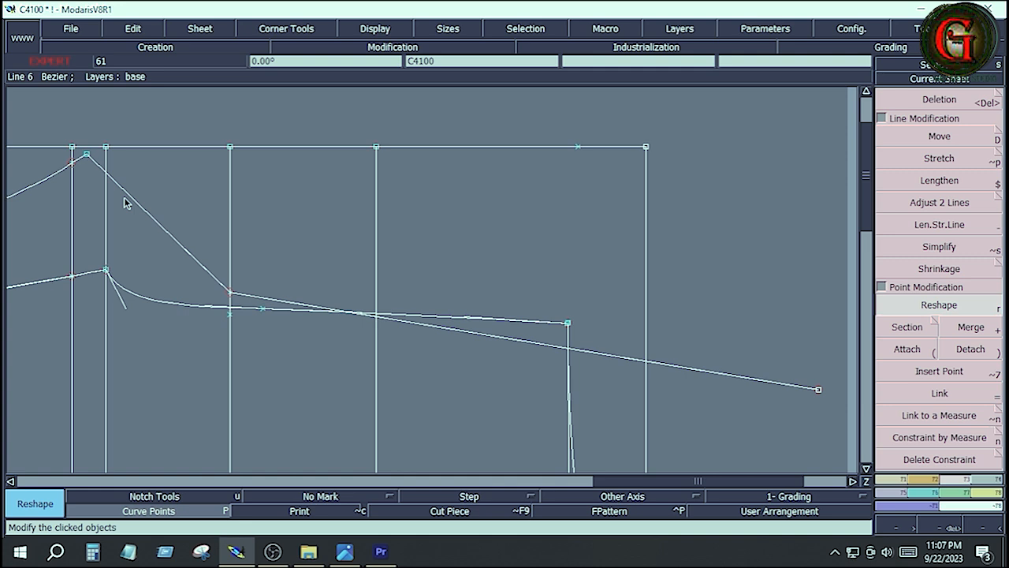
pyautogui.moveTo(131, 198); pyautogui.dragTo(116, 225)
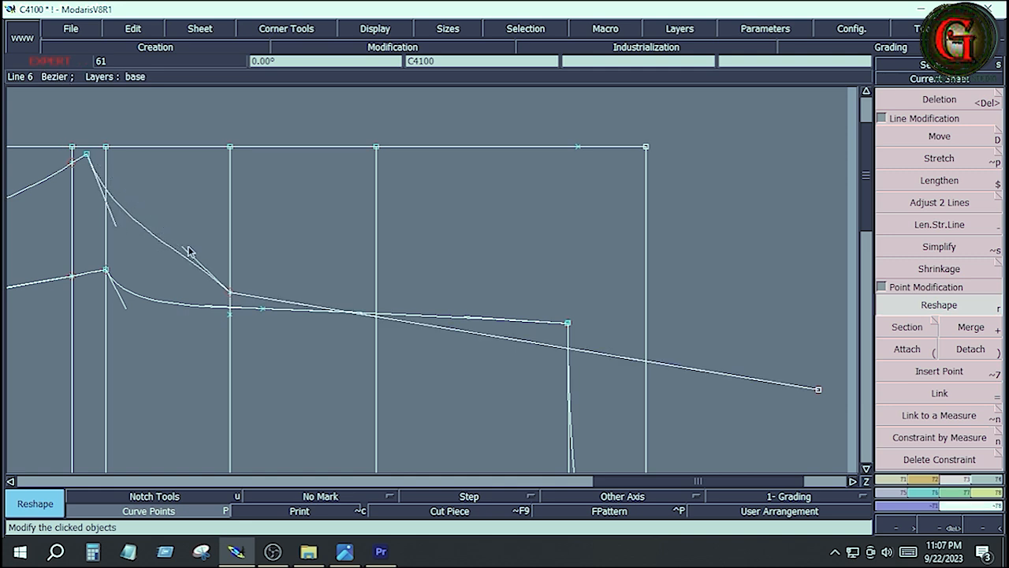
pyautogui.moveTo(184, 249); pyautogui.dragTo(137, 269)
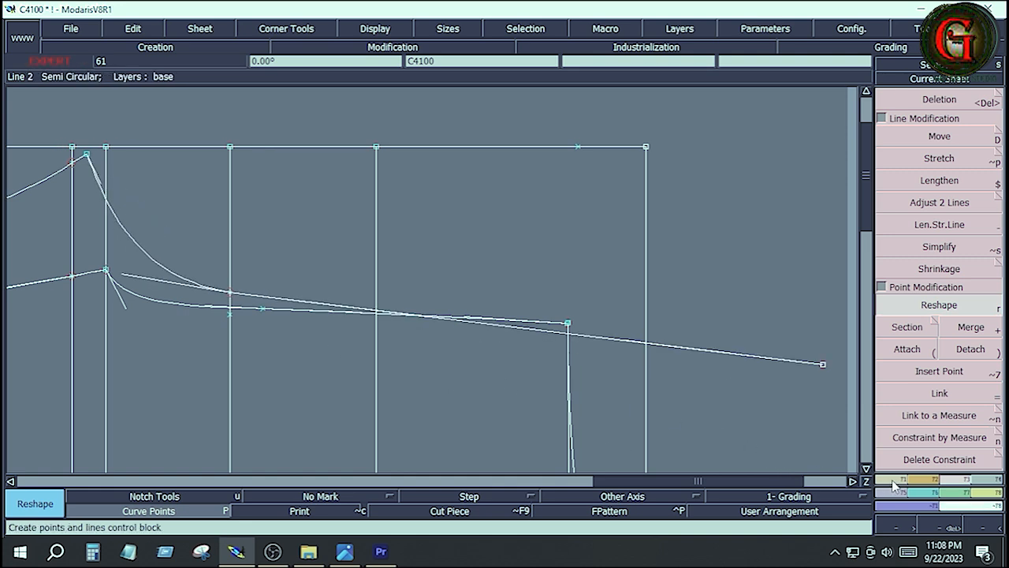
# Step: Check the back rise in the measurement sheet and add a developed point on the back rise curve 14.5 inches from the crotch point
pyautogui.click(892, 480)
pyautogui.click(940, 137)
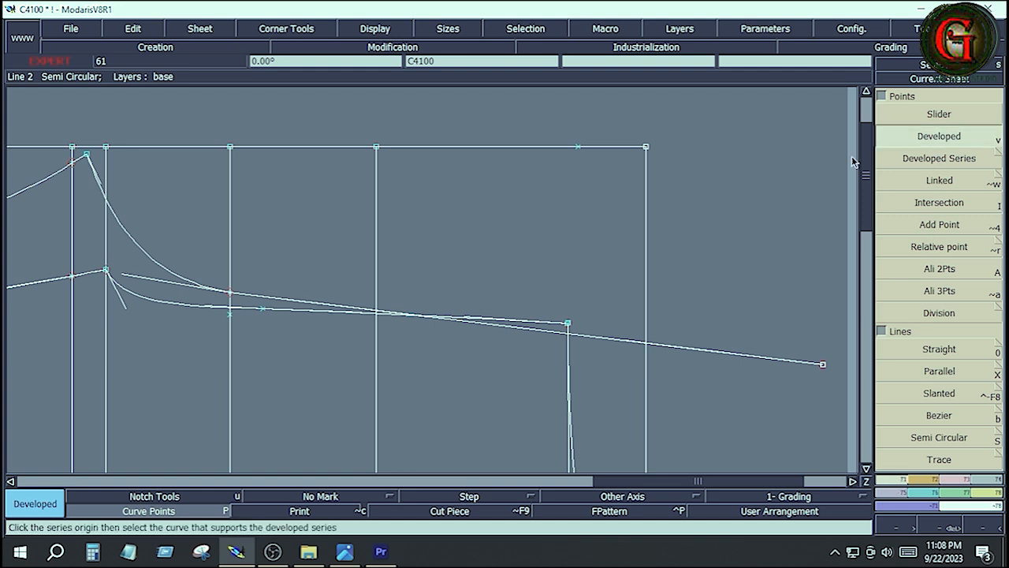
pyautogui.click(344, 551)
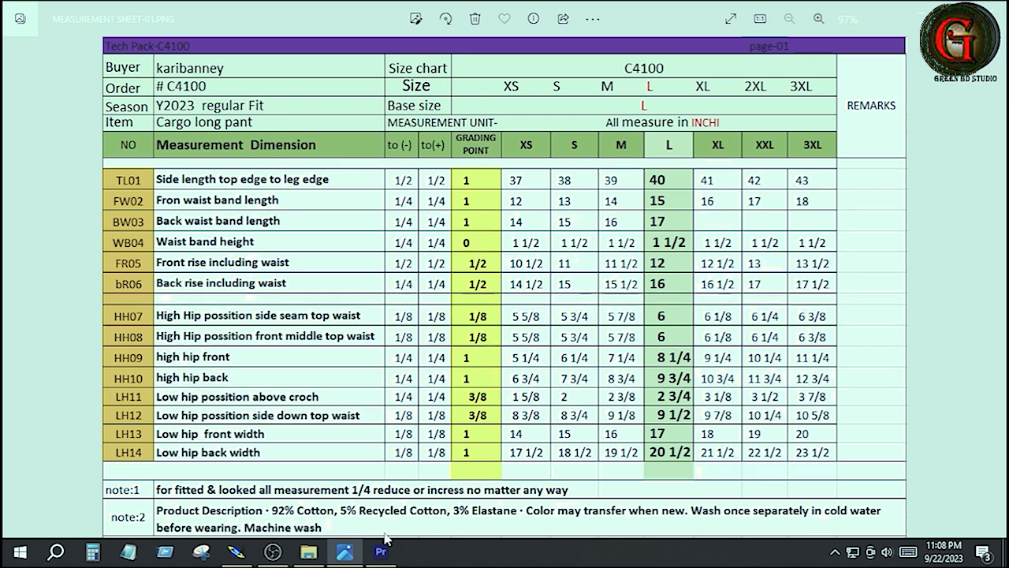
pyautogui.click(238, 552)
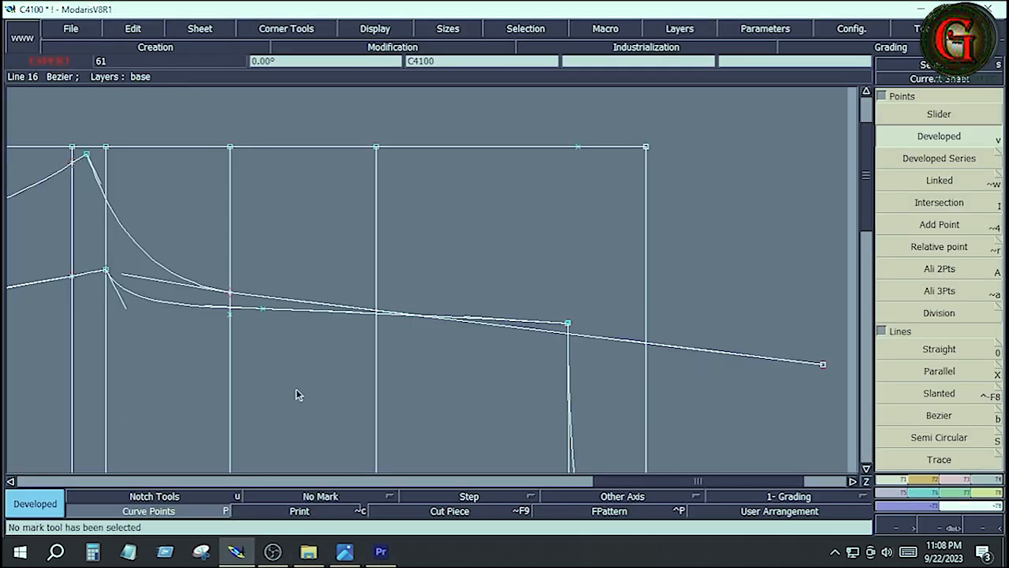
pyautogui.click(88, 155)
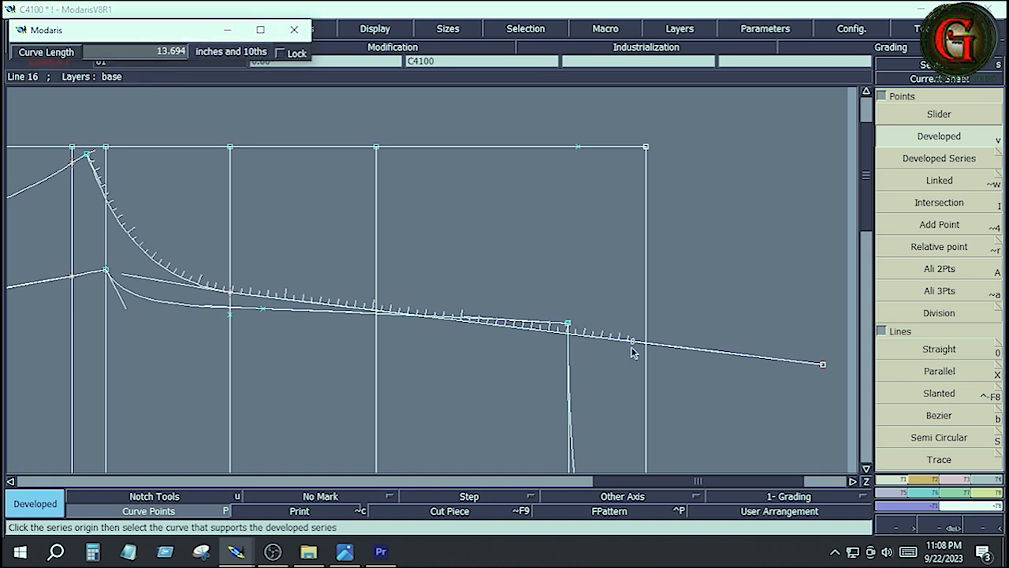
pyautogui.write('10.250')
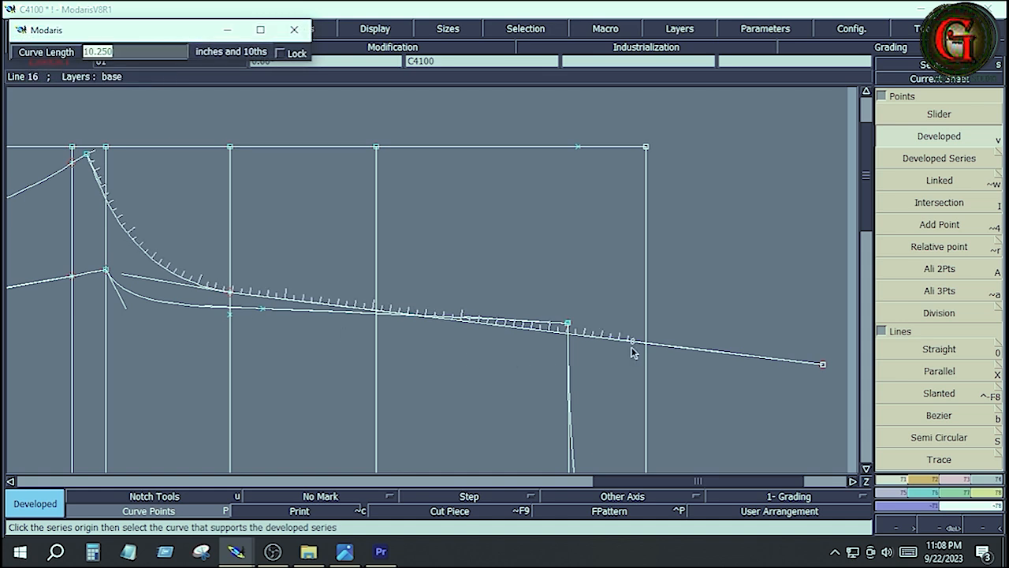
pyautogui.write('12')
pyautogui.write('14.5')
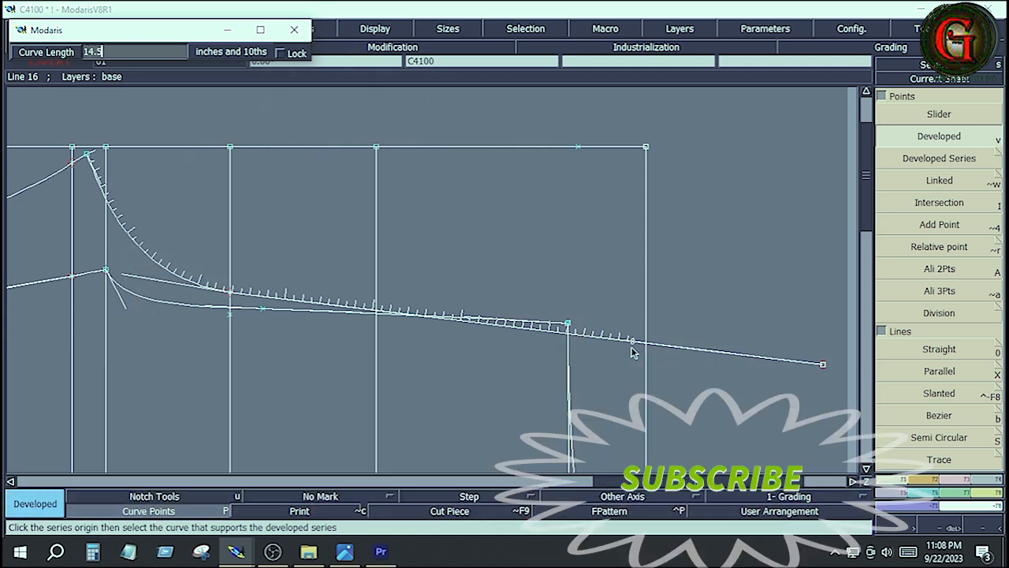
pyautogui.press('Return')
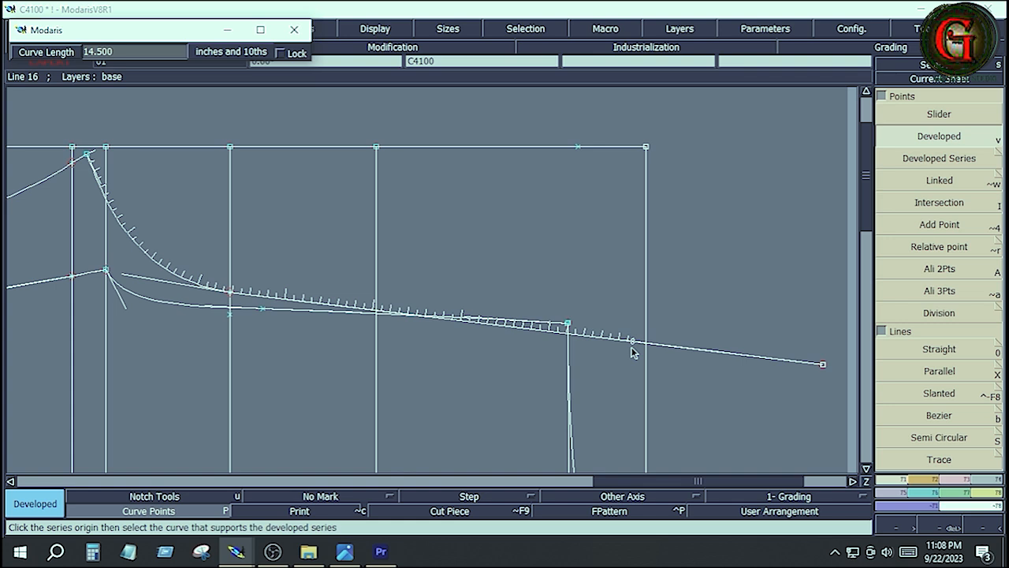
pyautogui.click(720, 417)
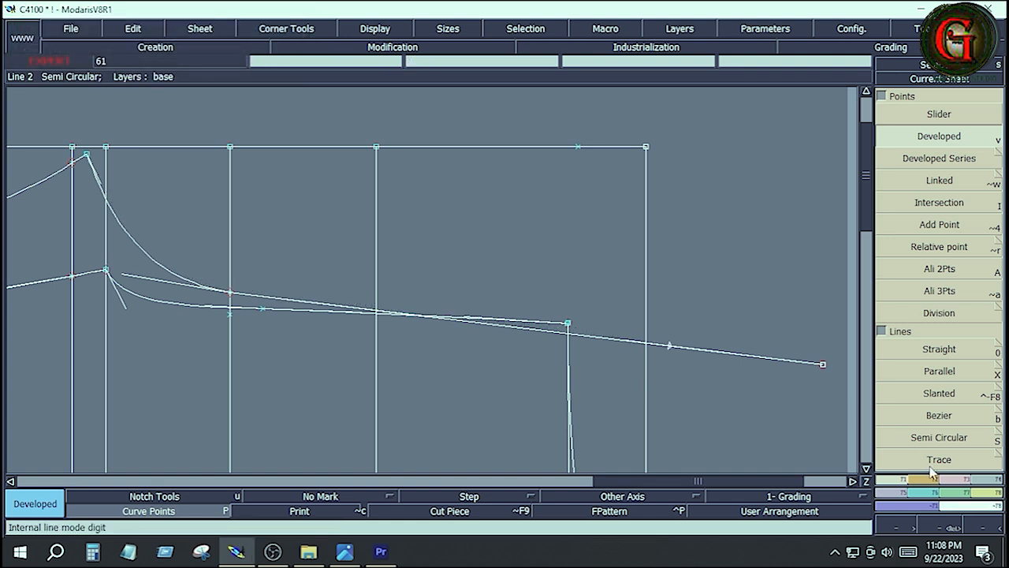
# Step: Insert the 14.500 inch developed point into the back rise curve
pyautogui.press('F2')
pyautogui.click(939, 370)
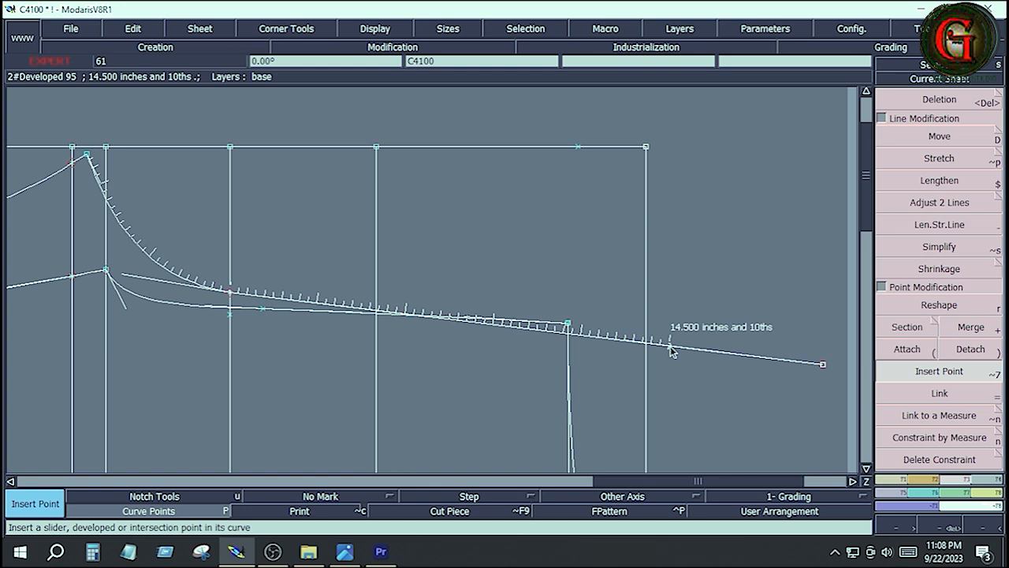
pyautogui.click(669, 349)
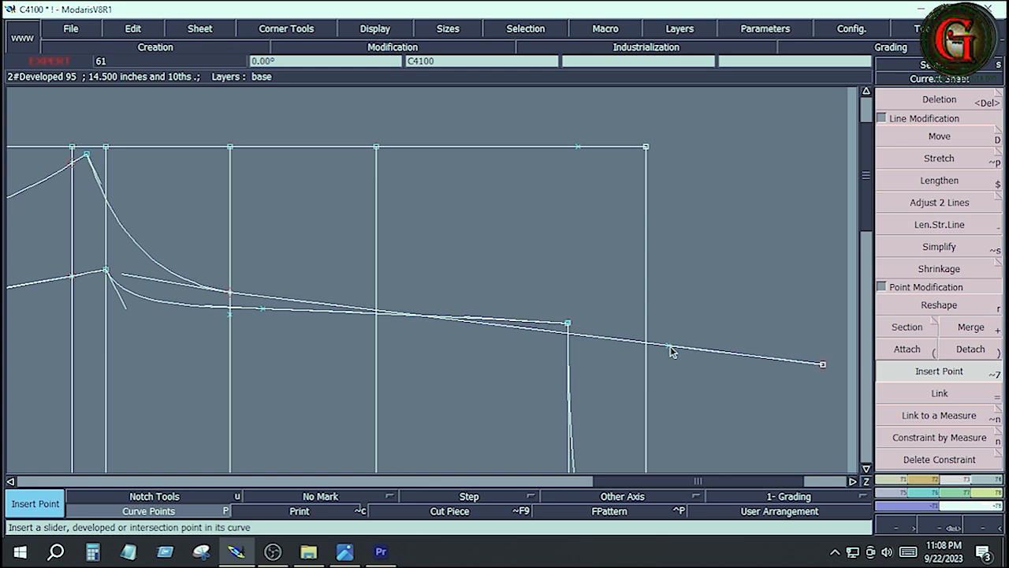
# Step: Section the back rise curve at the inserted point and delete the excess segment beyond it
pyautogui.click(905, 330)
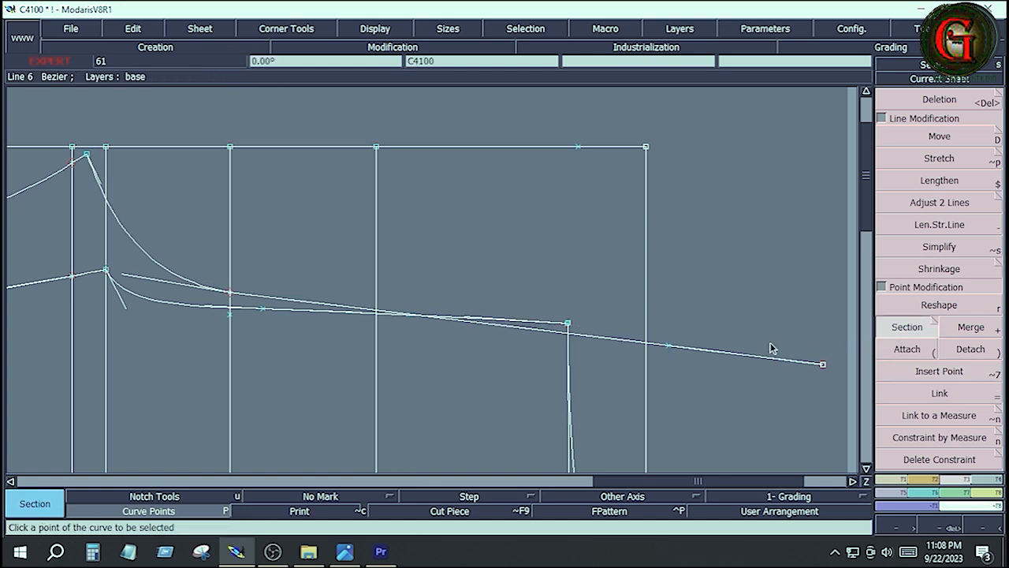
pyautogui.click(669, 346)
pyautogui.press('Delete')
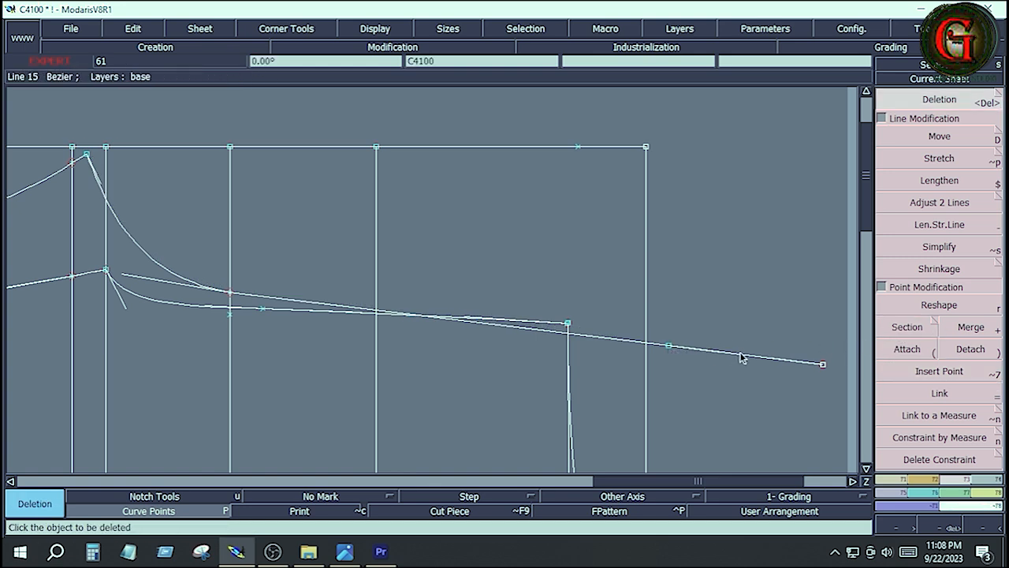
pyautogui.click(741, 357)
# Step: Attach the waist end of the front rise curve to the adjoining end point of the front waistline
pyautogui.click(906, 349)
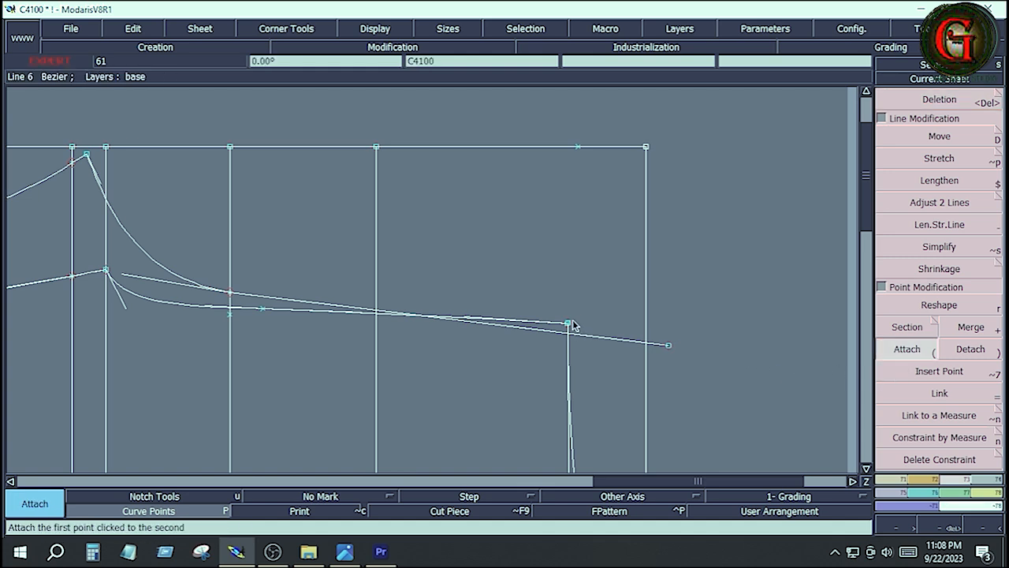
pyautogui.click(569, 324)
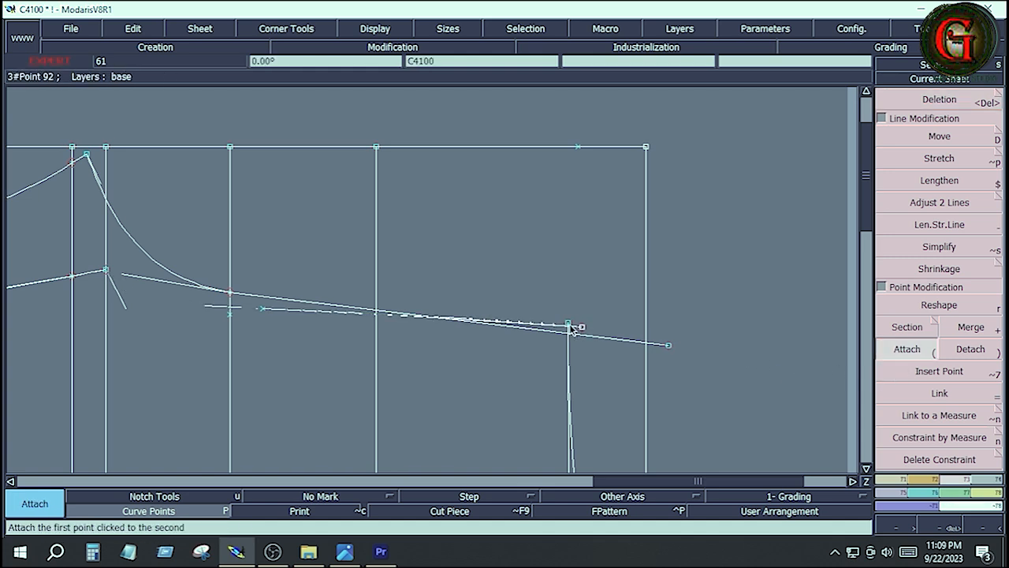
pyautogui.click(569, 324)
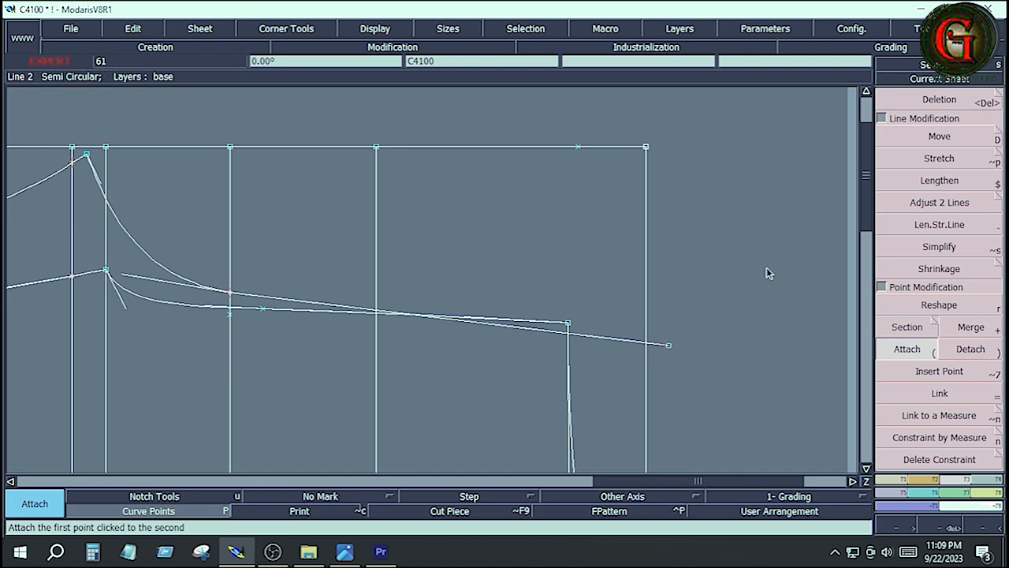
# Step: Draw a straight Bezier guide line about 2.4 inches long outward from the side-seam end of the front waistline
pyautogui.press('Home')
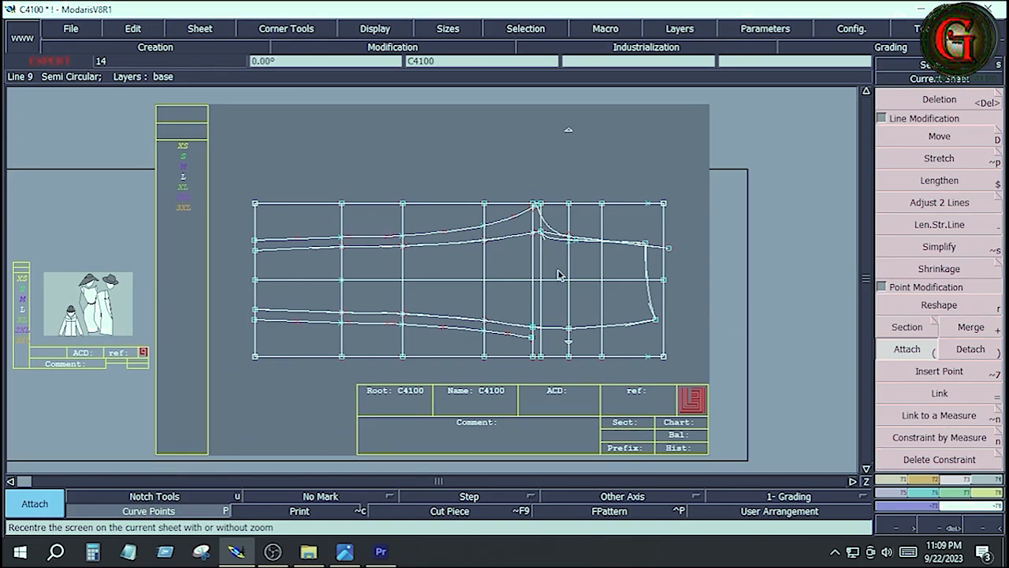
pyautogui.press('Return')
pyautogui.moveTo(477, 191); pyautogui.dragTo(678, 384)
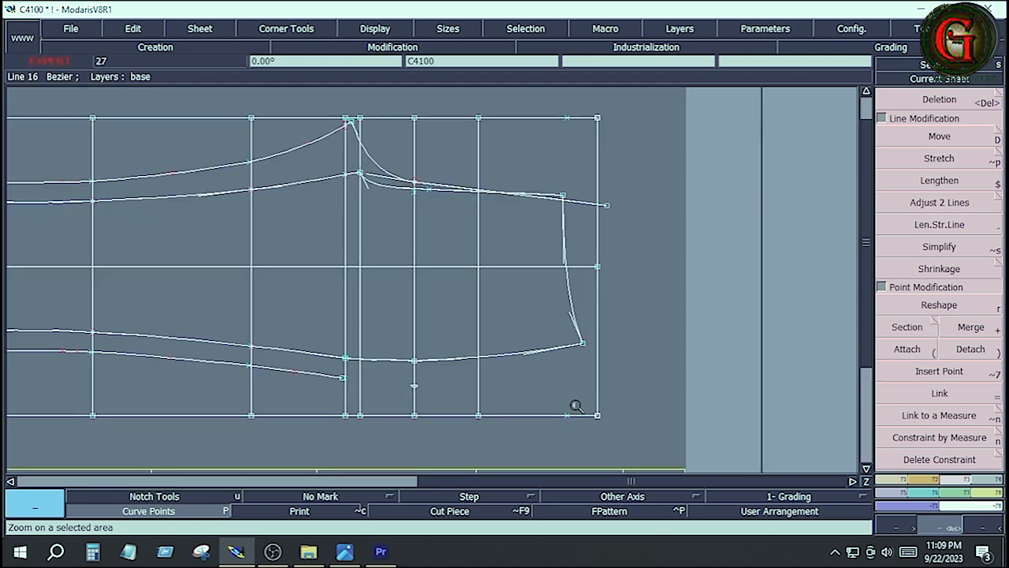
pyautogui.click(892, 479)
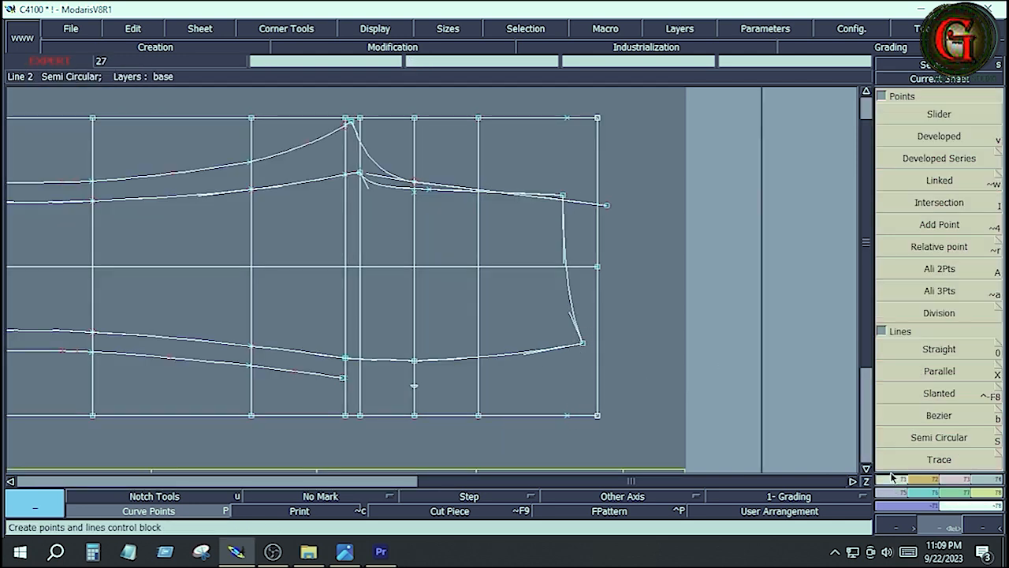
pyautogui.click(937, 416)
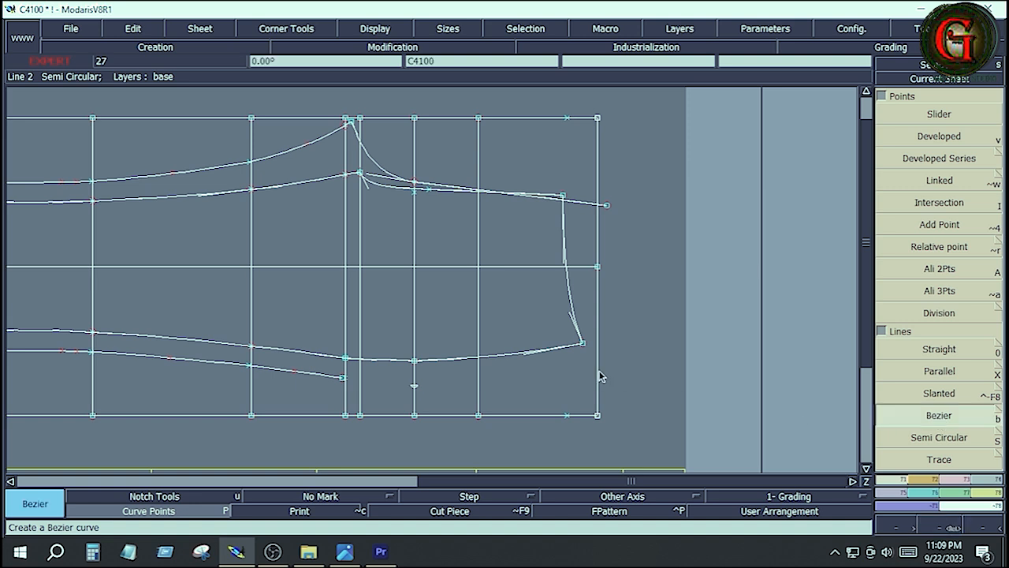
pyautogui.click(584, 345)
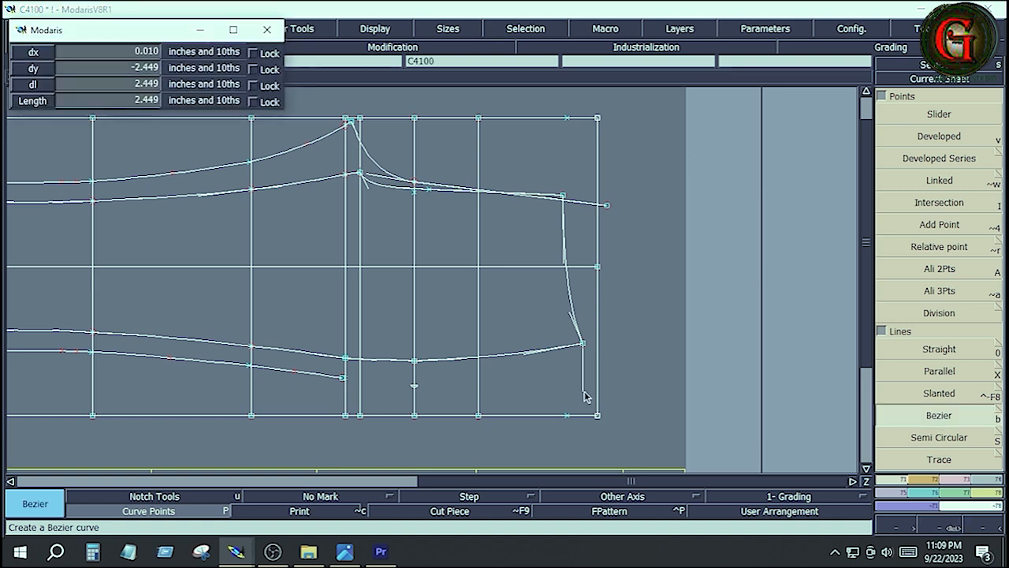
pyautogui.click(584, 402)
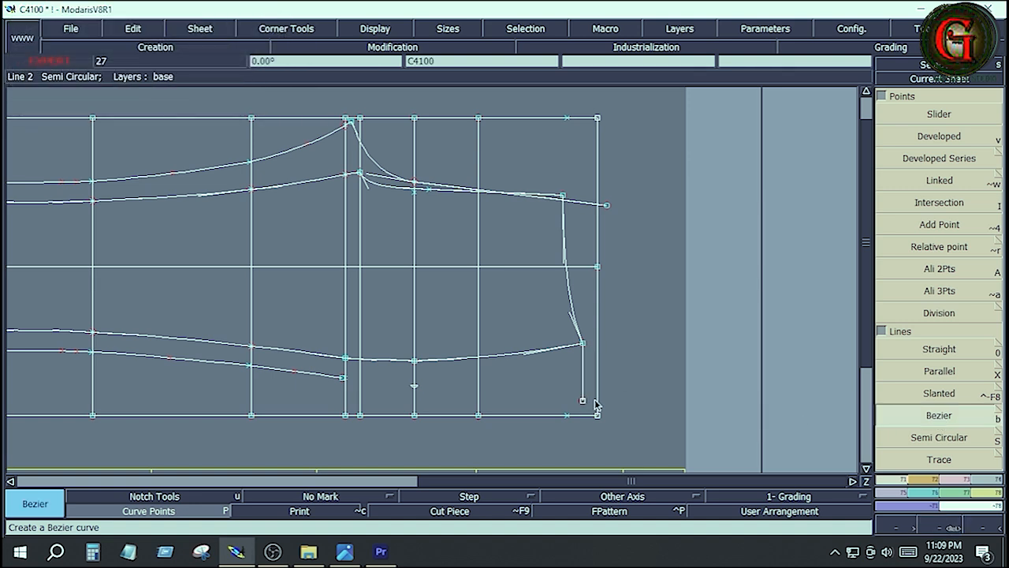
# Step: Check the back waist band length in the measurement sheet and draw an 8.5 inch Bezier waistline from the back rise end to the guide line
pyautogui.click(344, 551)
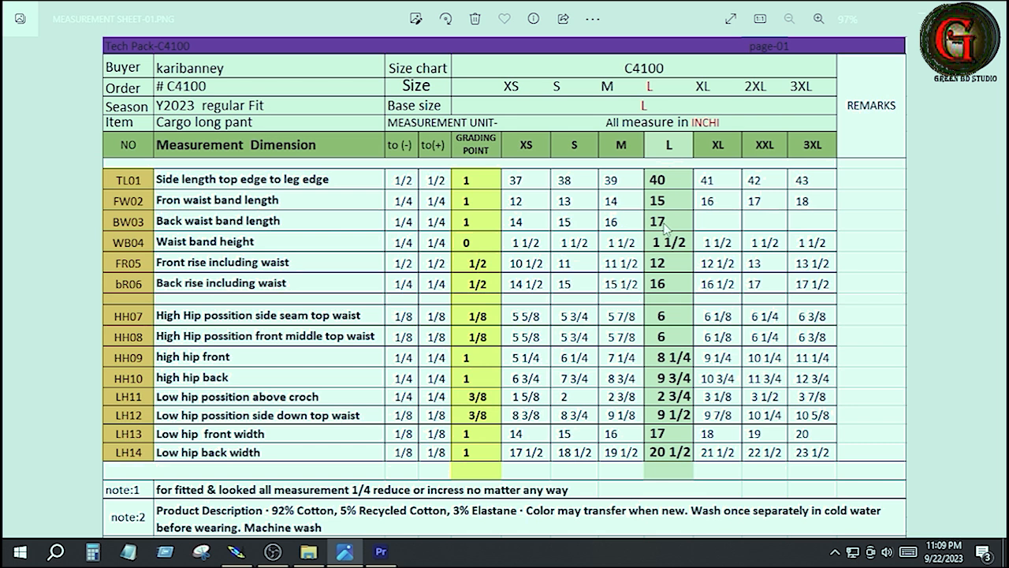
pyautogui.hotkey('alt', 'Tab')
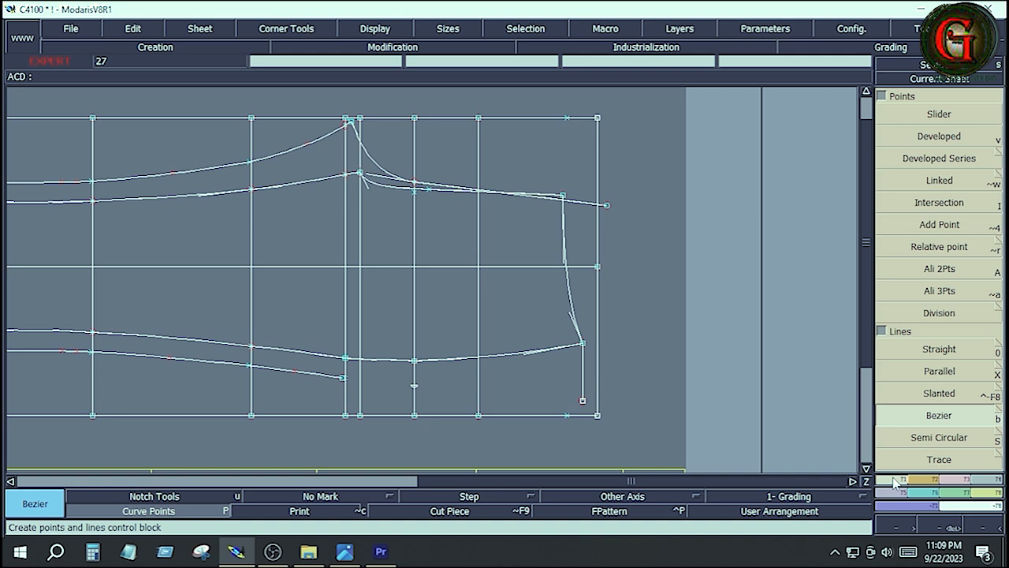
pyautogui.click(941, 414)
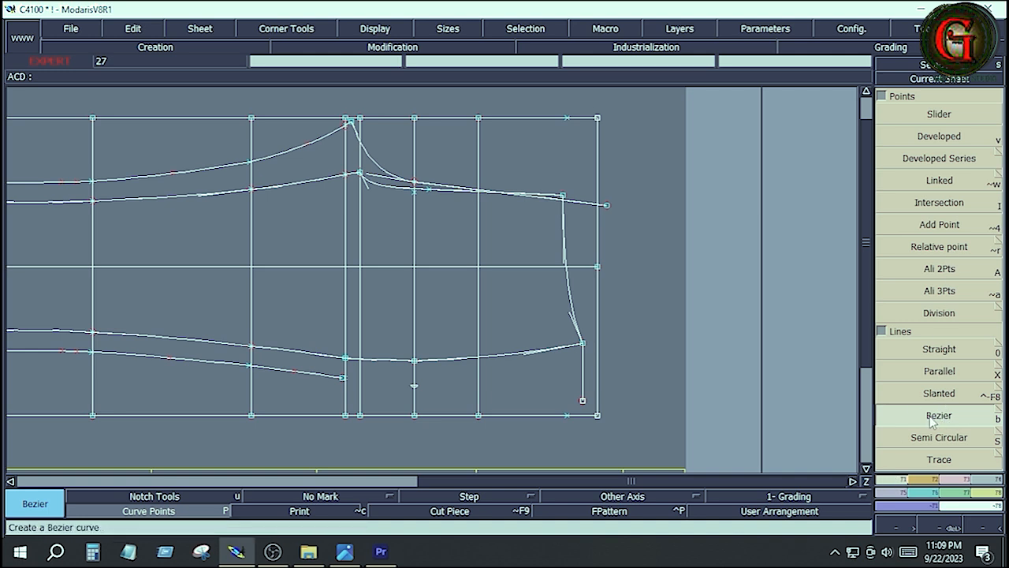
pyautogui.click(606, 206)
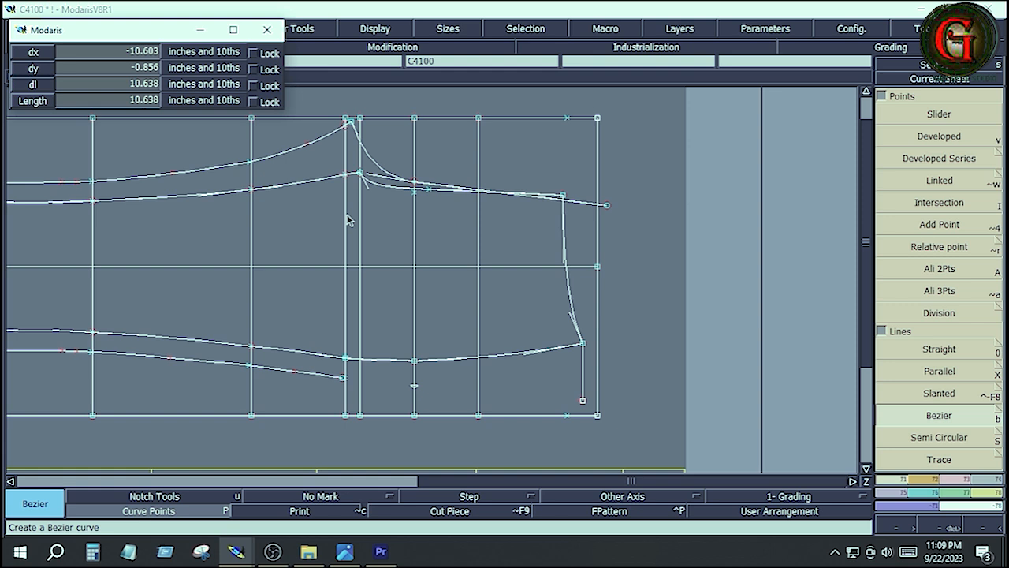
pyautogui.click(83, 88)
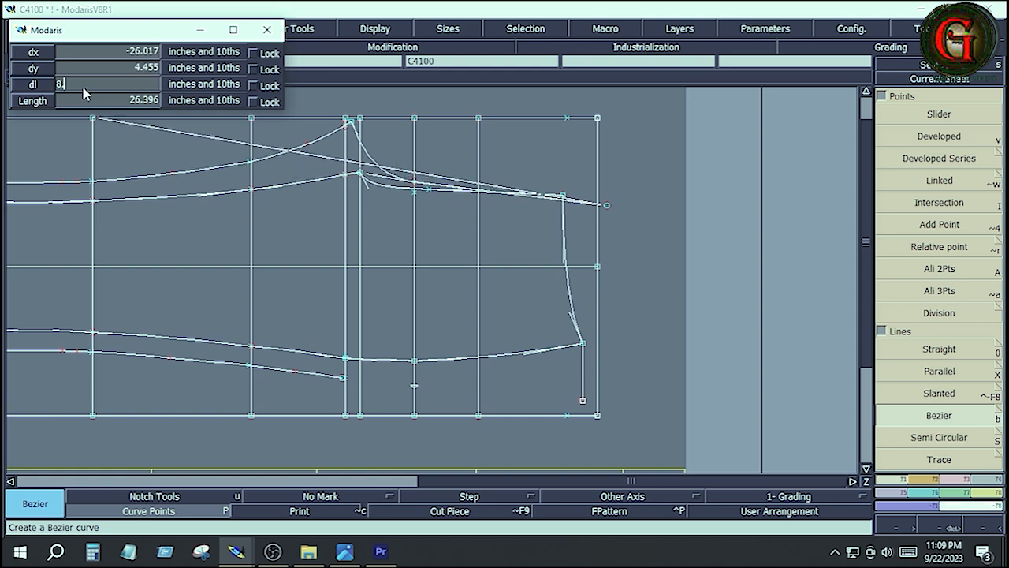
pyautogui.write('8.500')
pyautogui.press('Return')
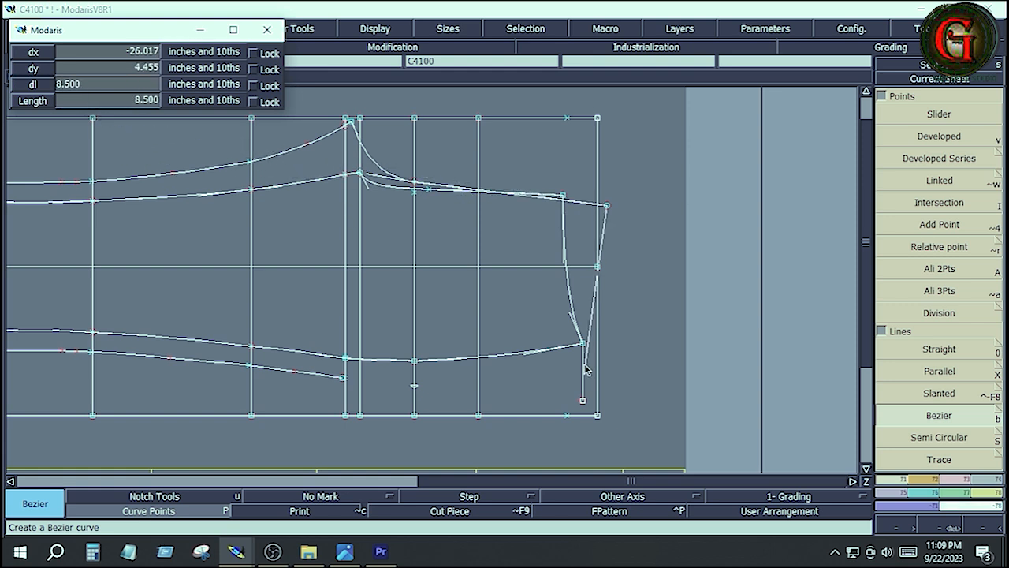
pyautogui.click(583, 365)
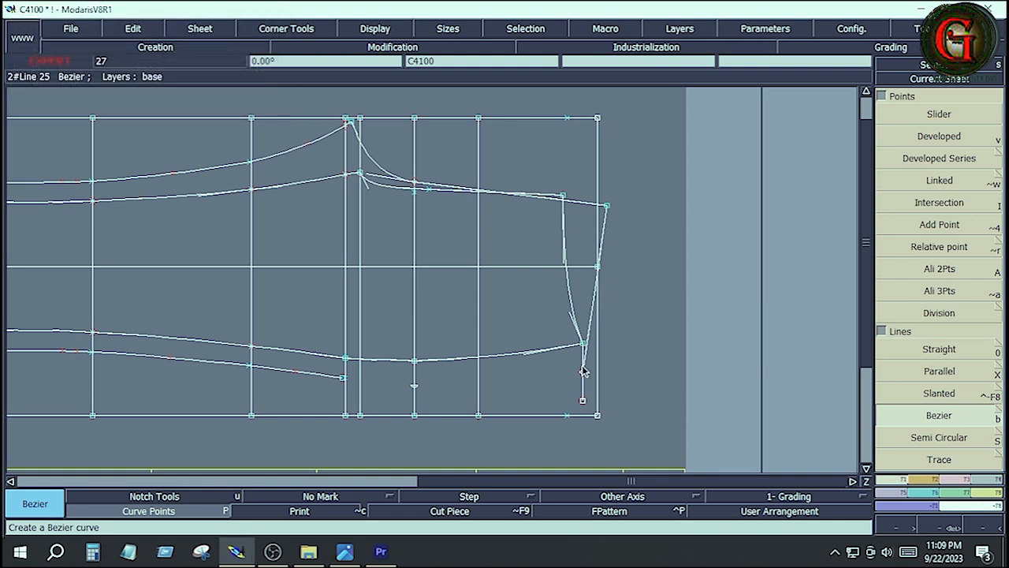
# Step: Insert points at the back waistline's end on the guide line and at the back low hip marker
pyautogui.press('Return')
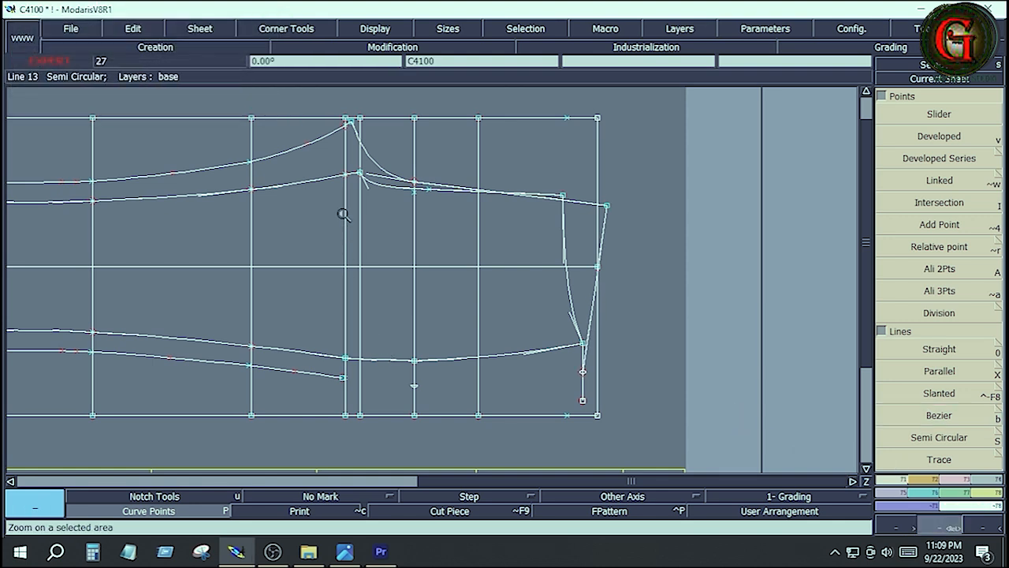
pyautogui.moveTo(327, 149); pyautogui.dragTo(620, 452)
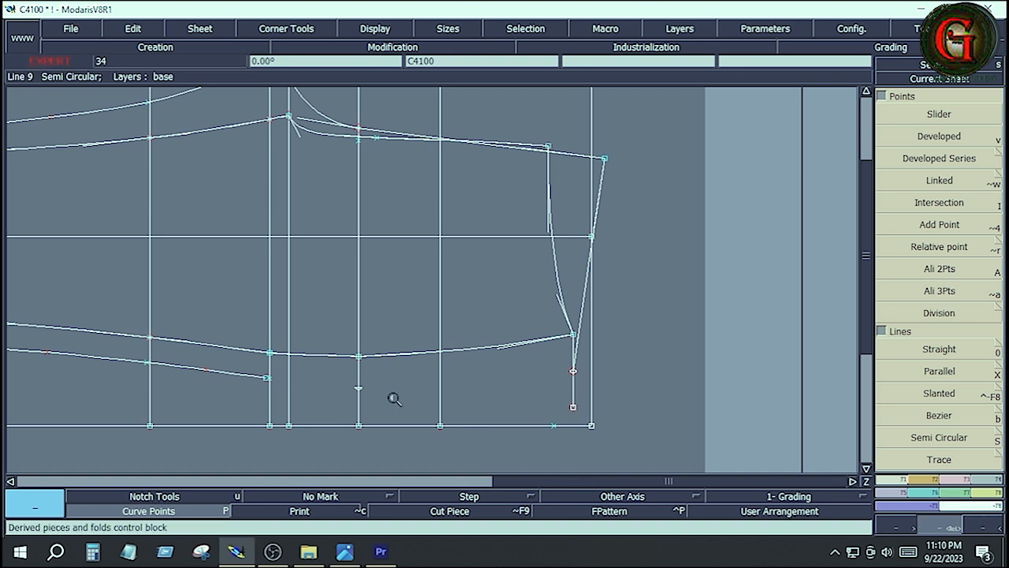
pyautogui.click(958, 482)
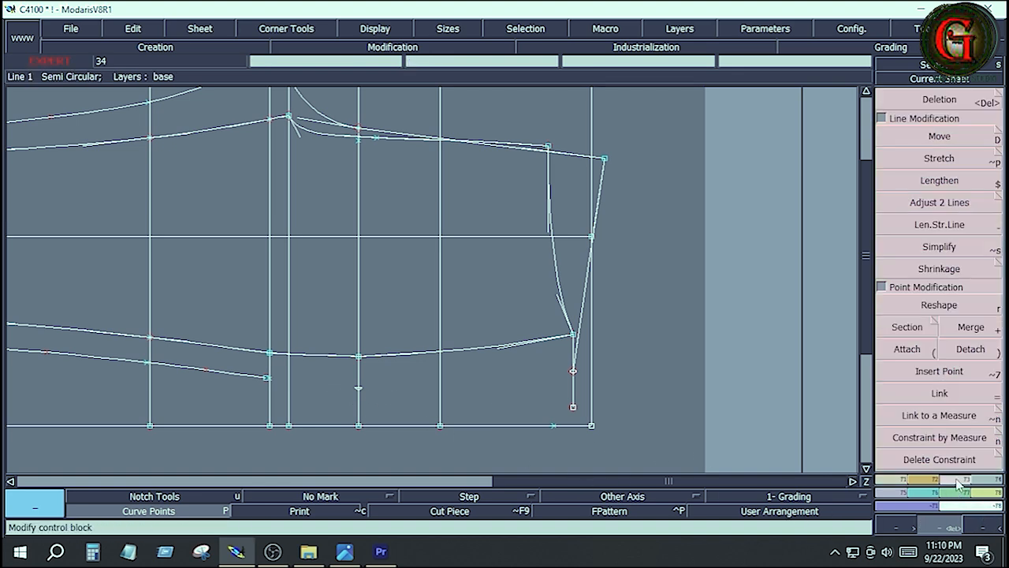
pyautogui.click(938, 369)
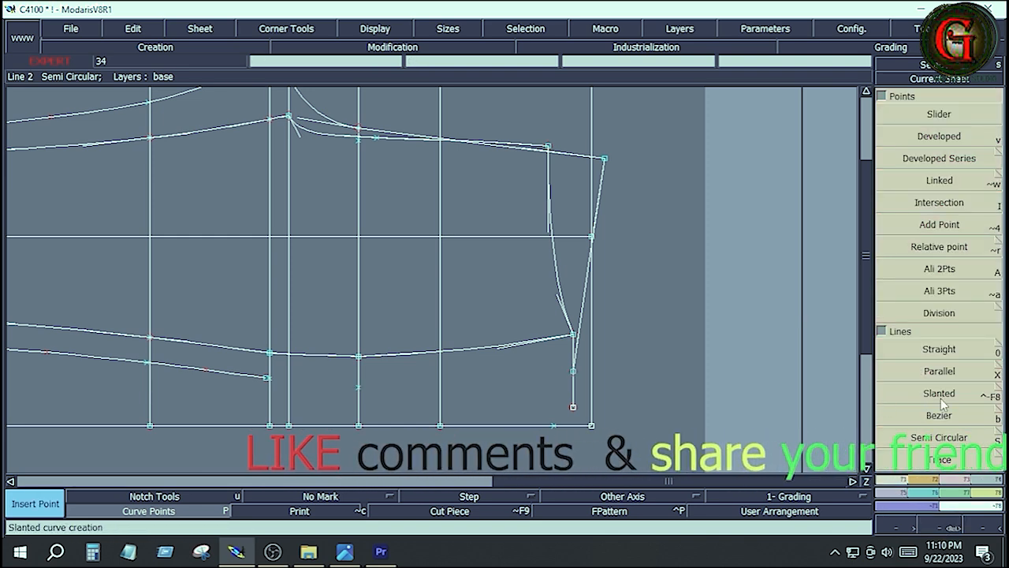
# Step: Draw a Bezier back side seam from the crotch level through the low hip point to the waistline, and reshape both hip curves
pyautogui.click(939, 414)
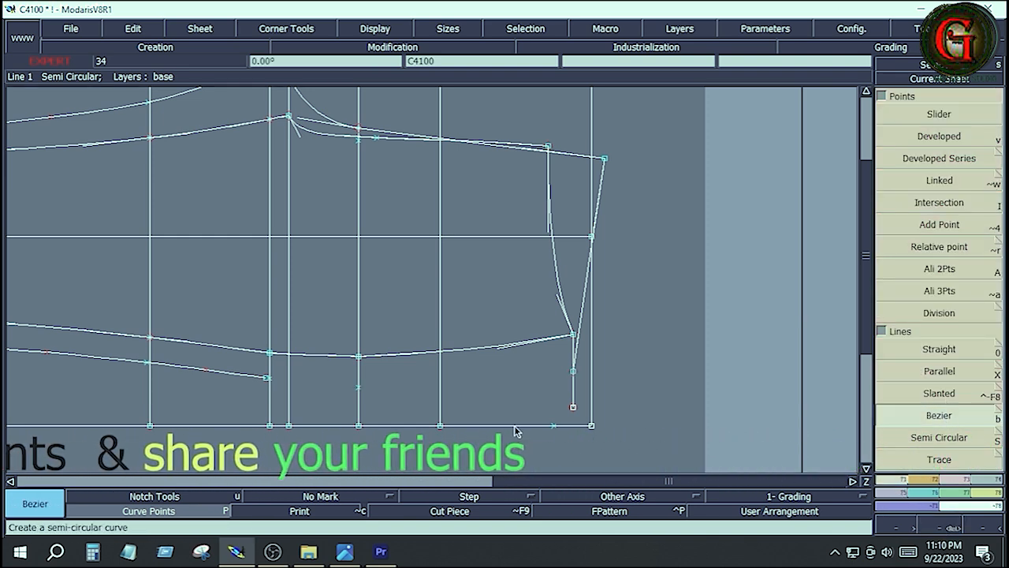
pyautogui.click(266, 380)
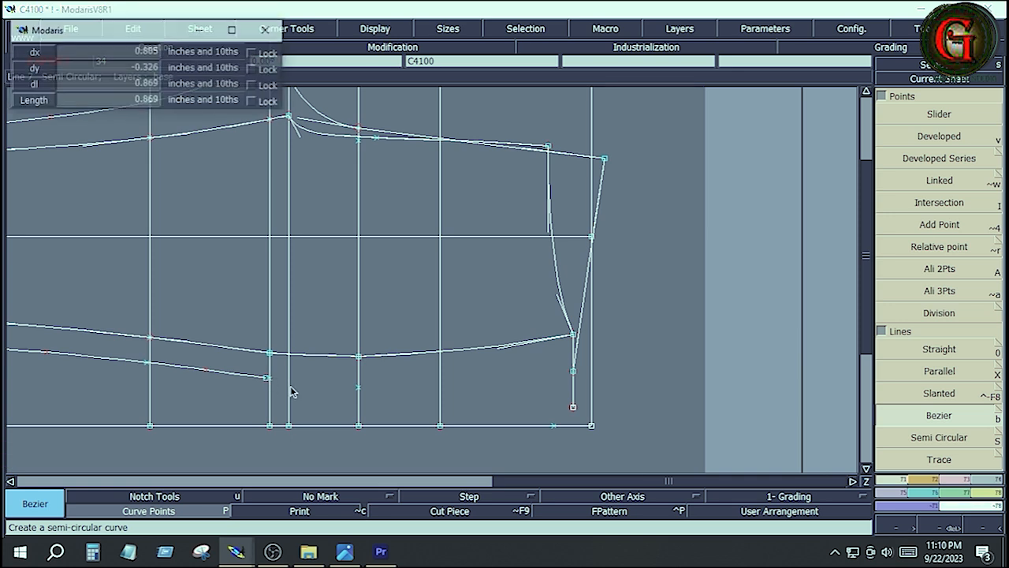
pyautogui.click(359, 387)
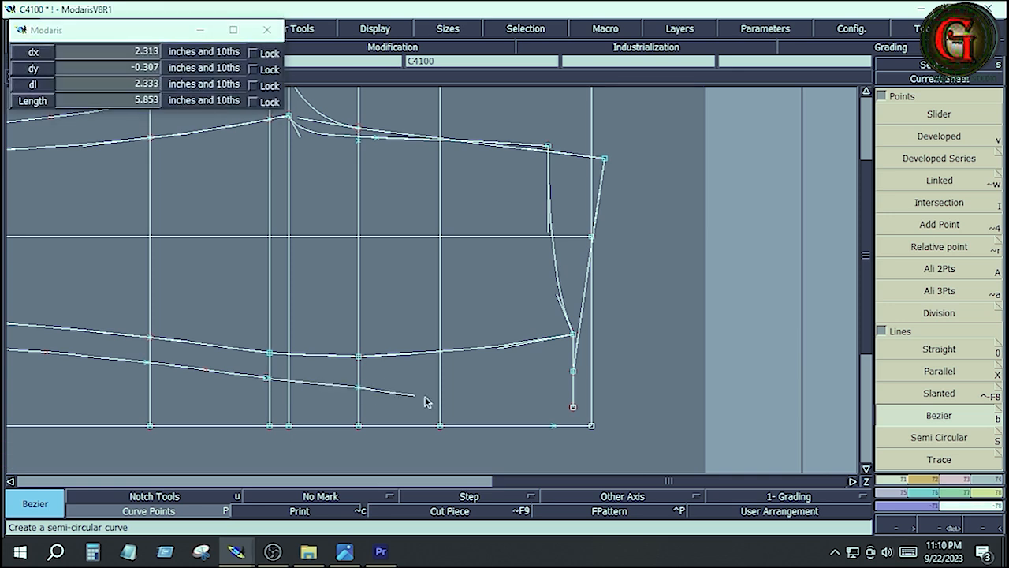
pyautogui.click(573, 374)
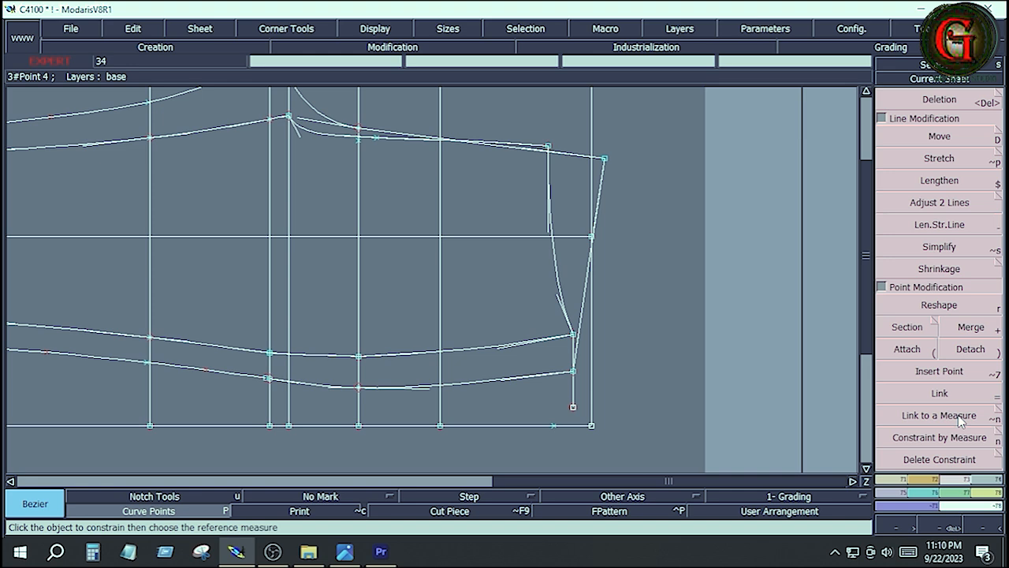
pyautogui.click(959, 303)
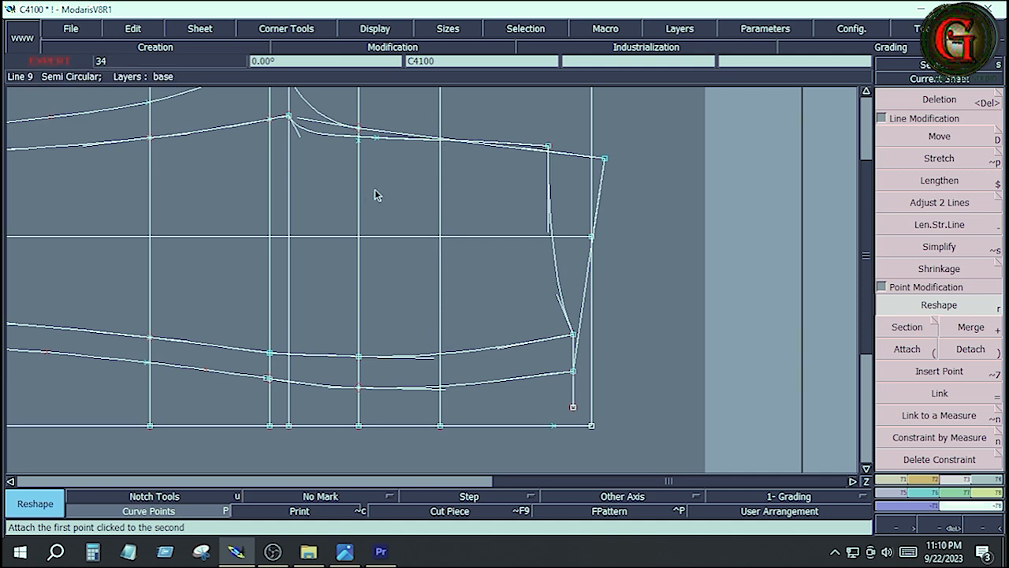
# Step: Measure the front width along the vertical construction line above the low hip, from rise to side seam, and remove the measure
pyautogui.press('F8')
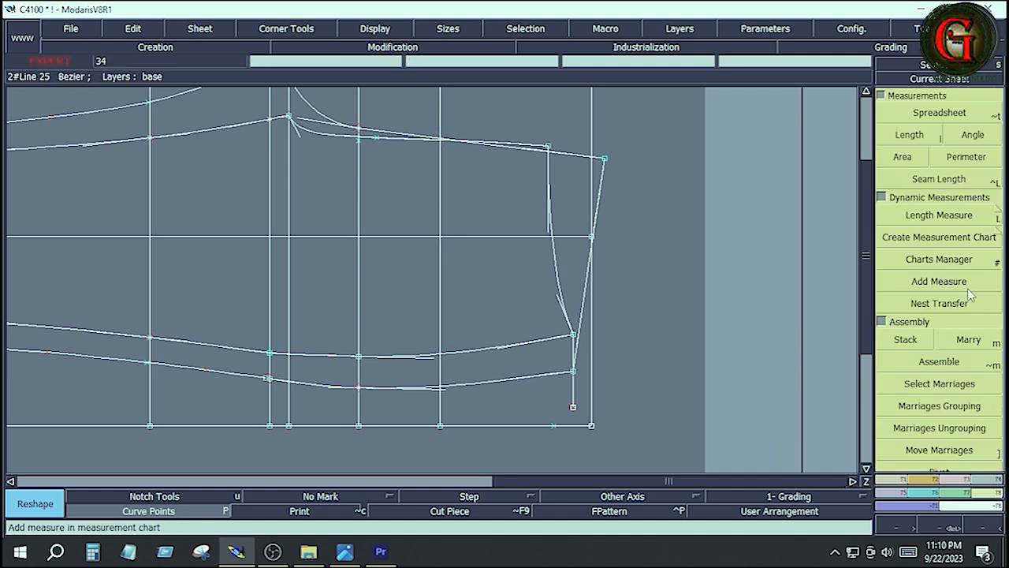
pyautogui.click(995, 224)
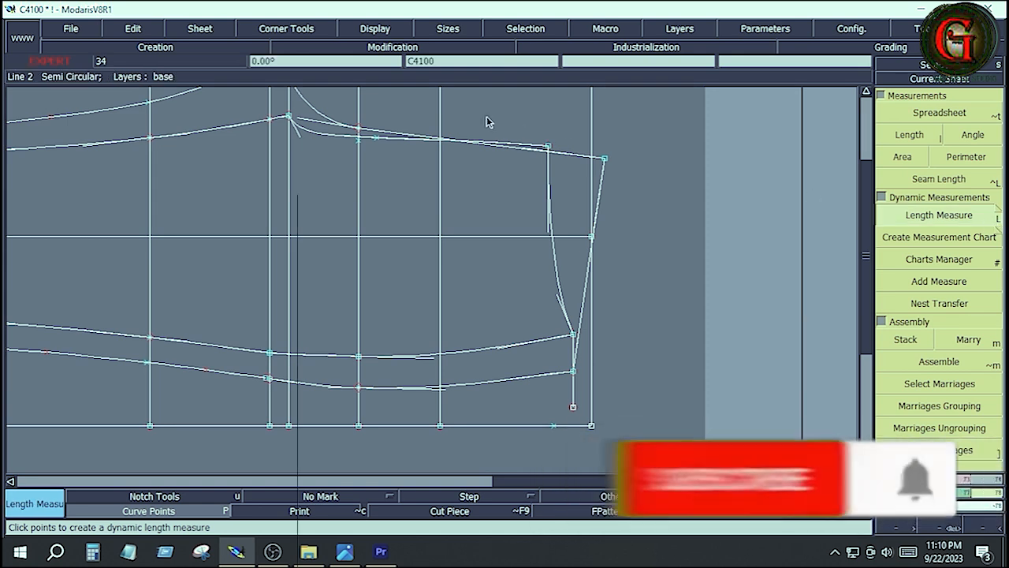
pyautogui.click(439, 140)
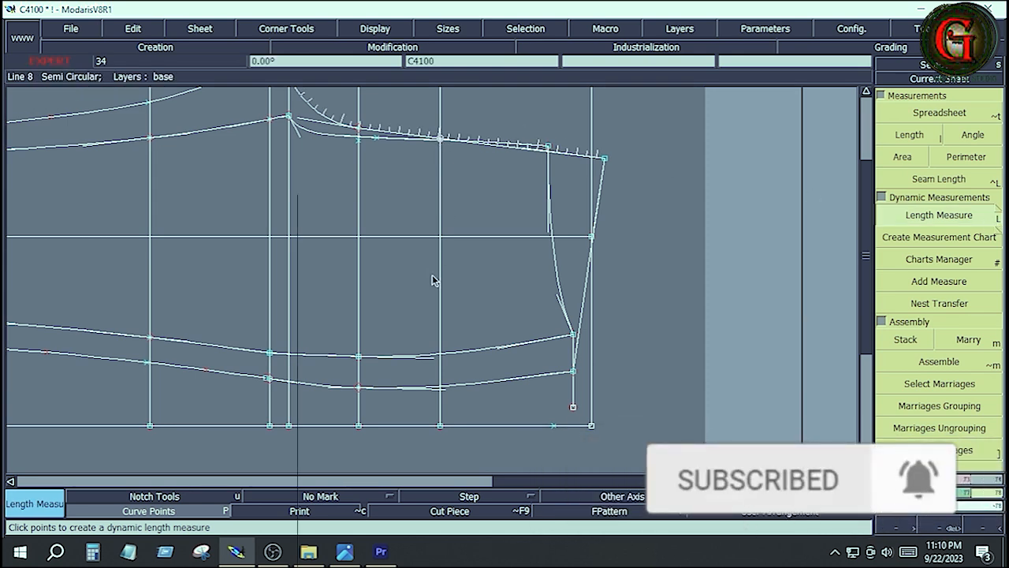
pyautogui.click(440, 353)
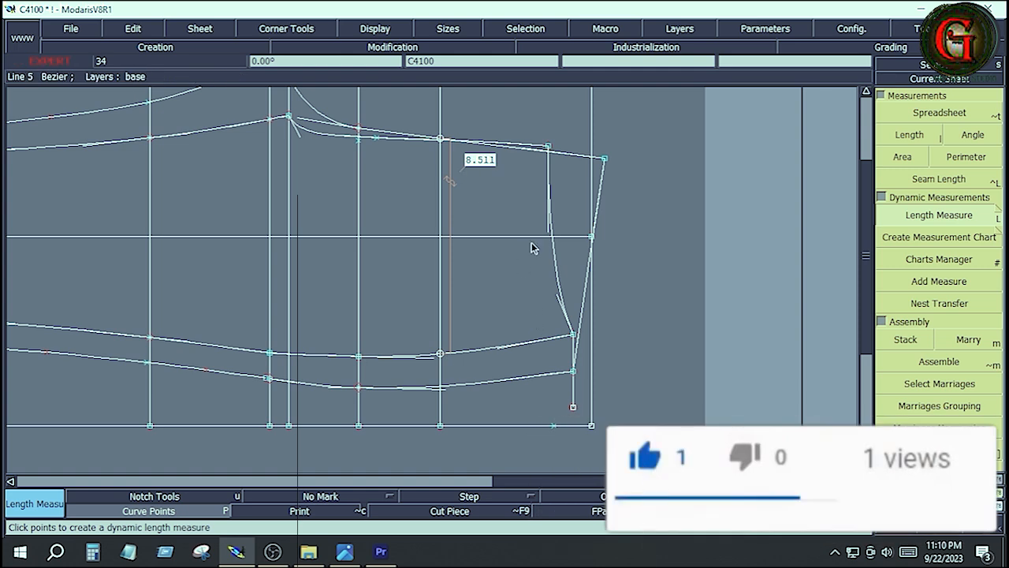
pyautogui.hotkey('ctrl', 'z')
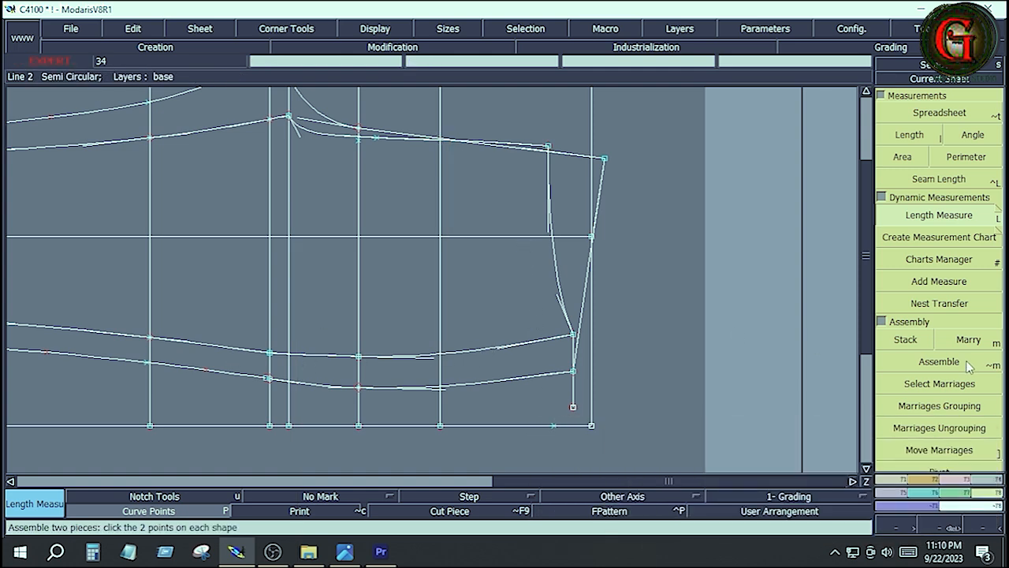
# Step: Add developed points on the front rise and front side seam curves, 4.5 inches from their waist ends
pyautogui.click(899, 481)
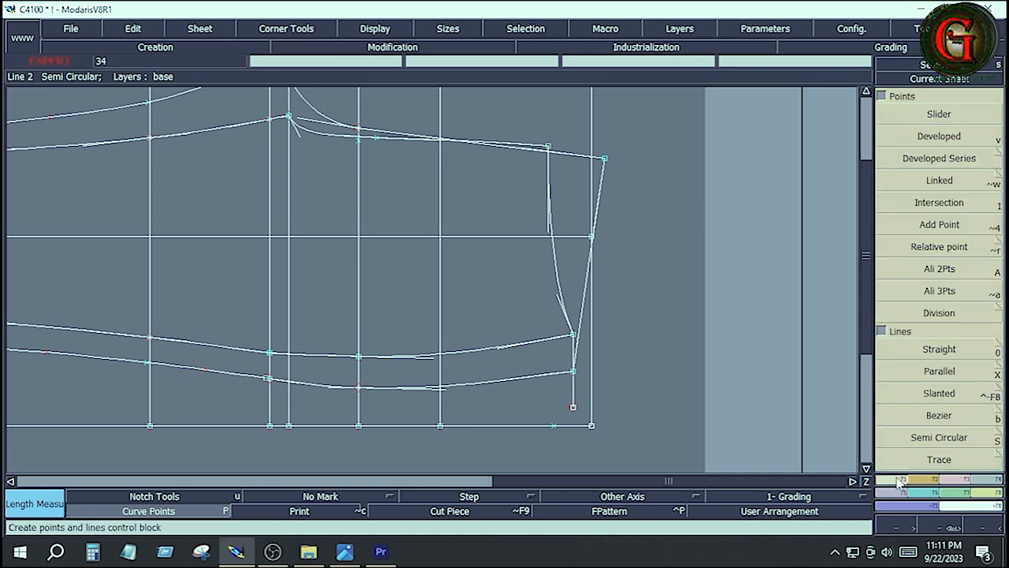
pyautogui.click(946, 138)
pyautogui.click(548, 149)
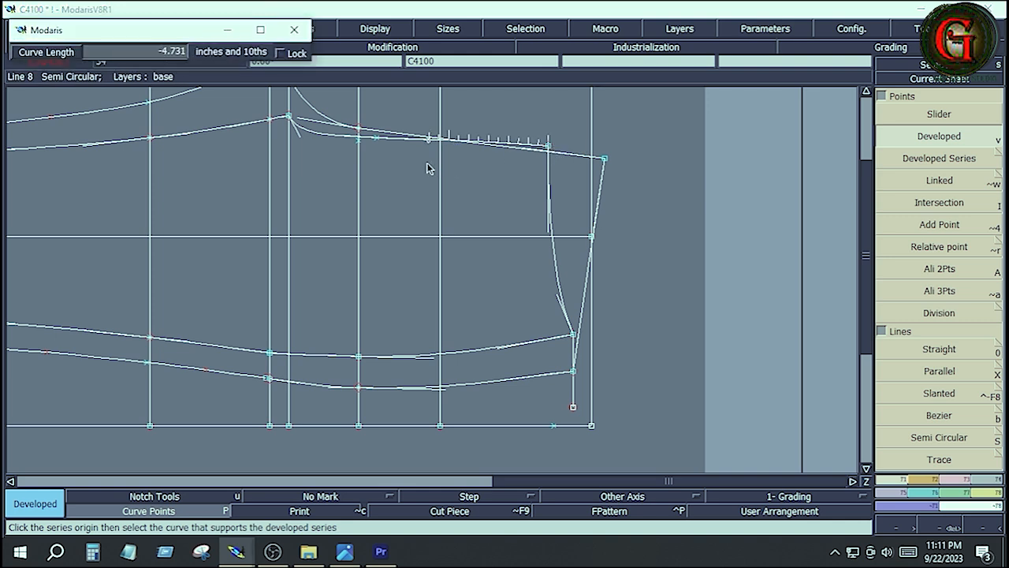
pyautogui.write('14.500')
pyautogui.write('-')
pyautogui.write('4.5')
pyautogui.press('Return')
pyautogui.click(574, 335)
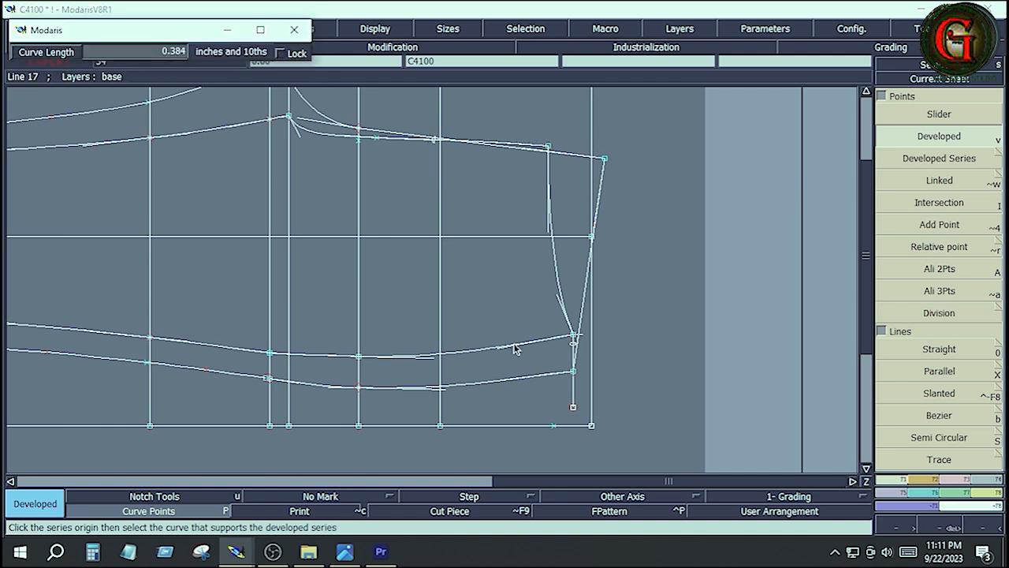
pyautogui.click(460, 352)
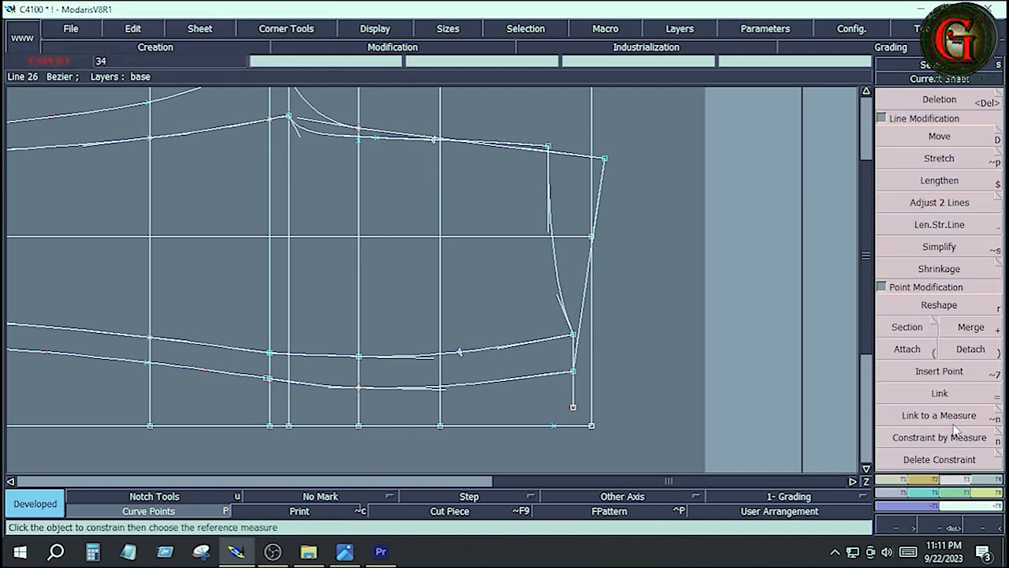
# Step: Insert the developed points into the front rise and side seam curves and create a dynamic length measure between them
pyautogui.click(939, 370)
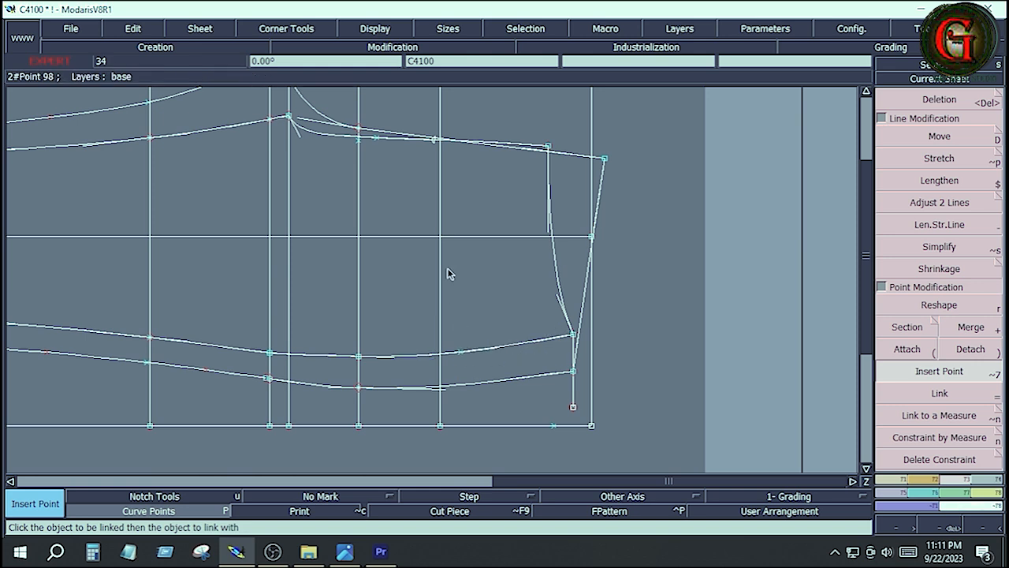
pyautogui.click(433, 144)
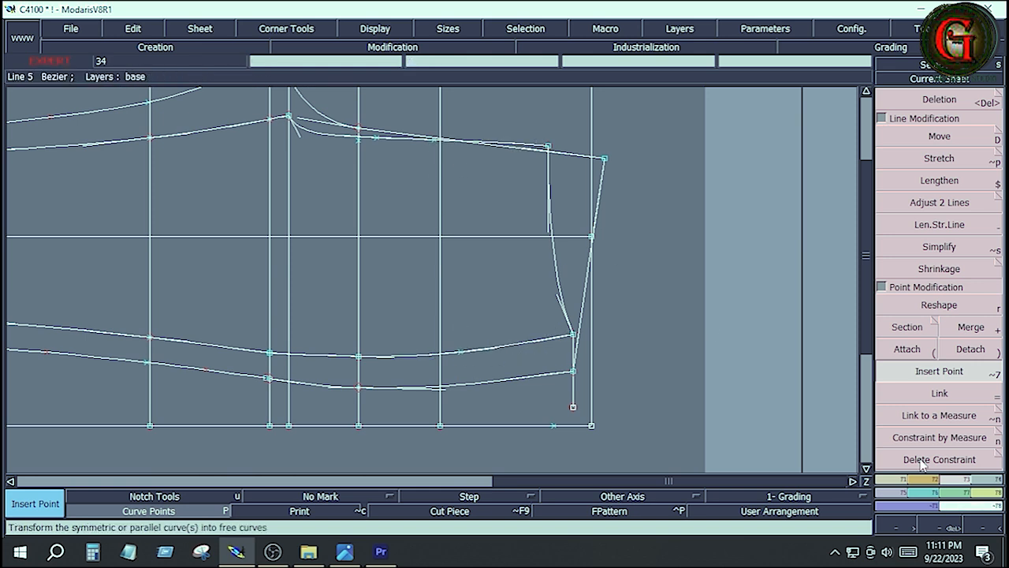
pyautogui.click(986, 493)
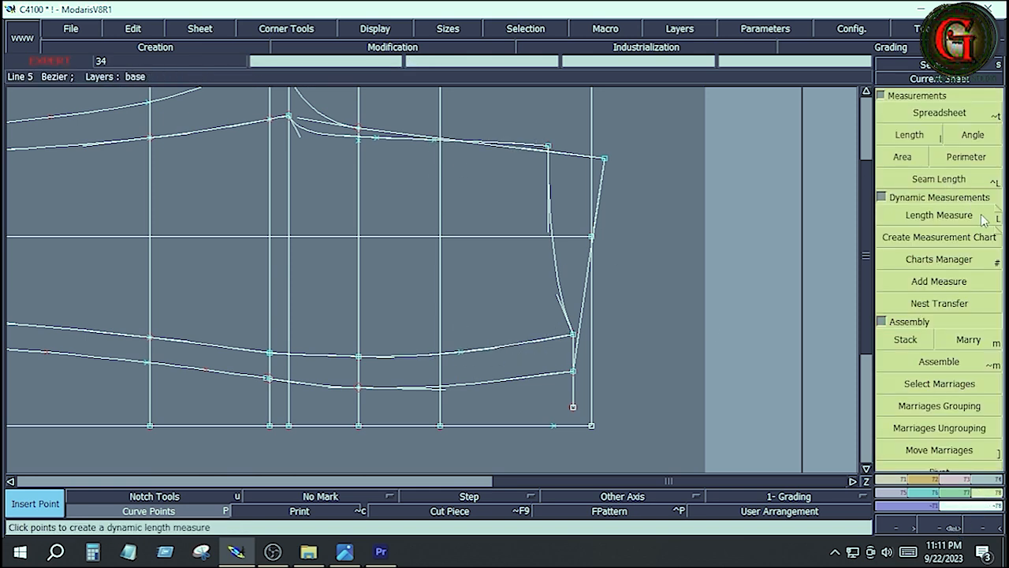
pyautogui.click(938, 215)
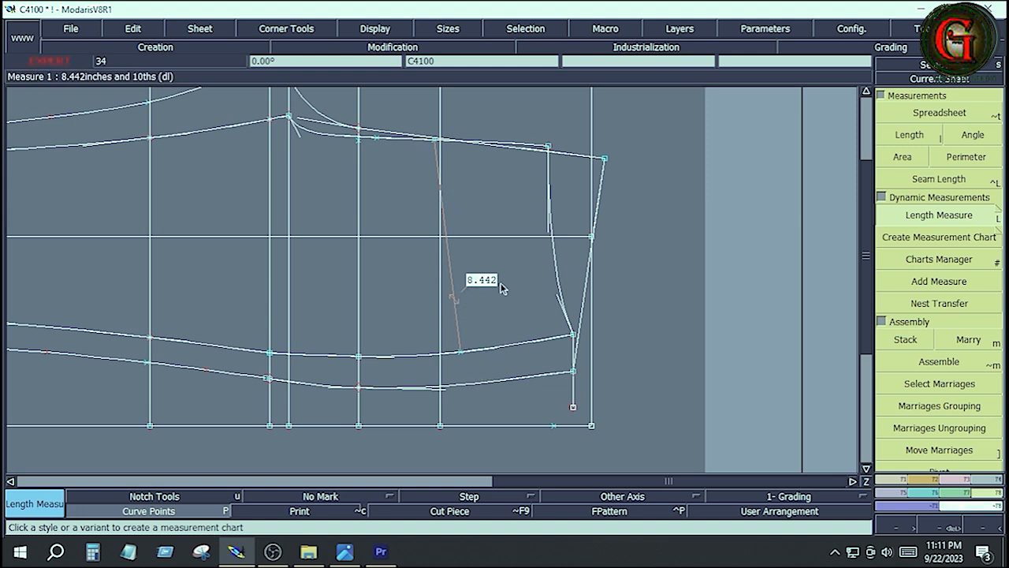
# Step: Check the size L high hip front width in the measurement sheet and reshape the front high hip points to about 8.24 inches apart
pyautogui.click(344, 552)
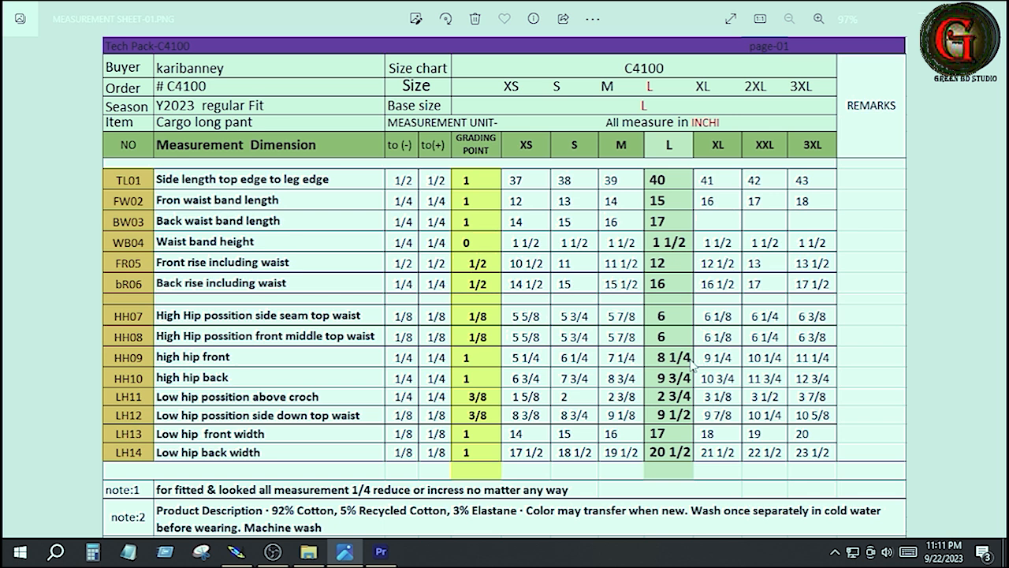
pyautogui.click(236, 552)
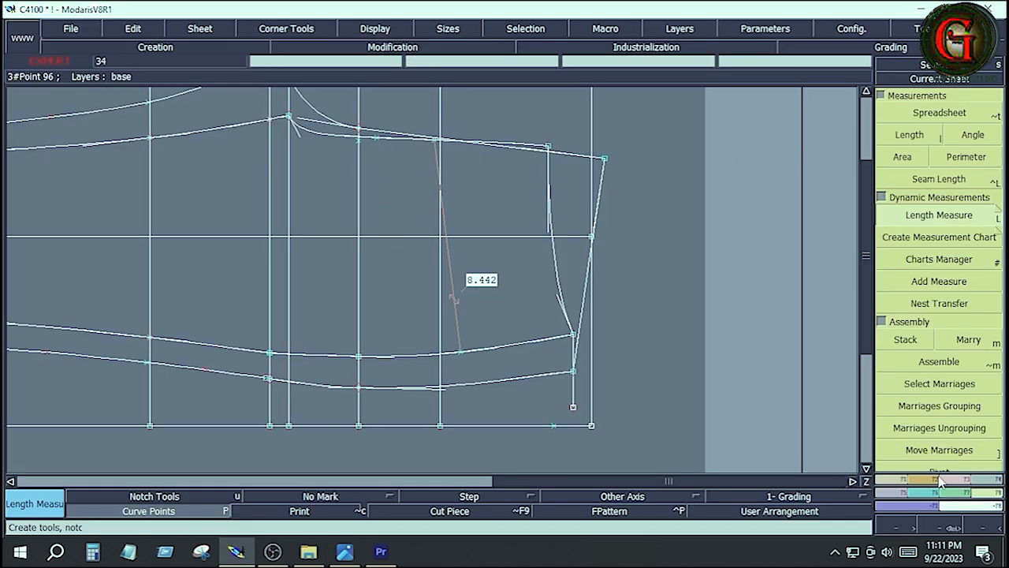
pyautogui.click(959, 482)
pyautogui.click(947, 309)
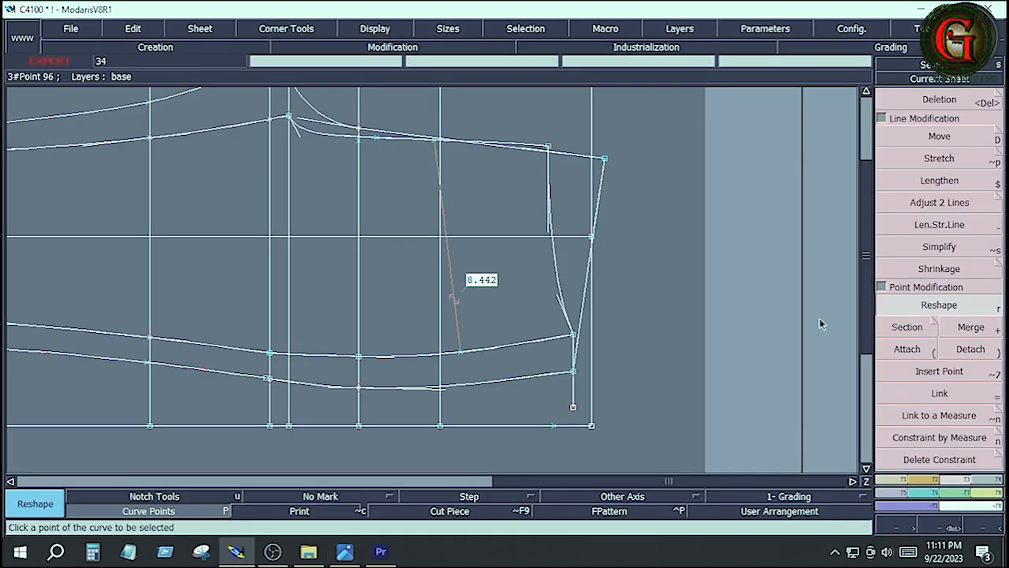
pyautogui.click(435, 144)
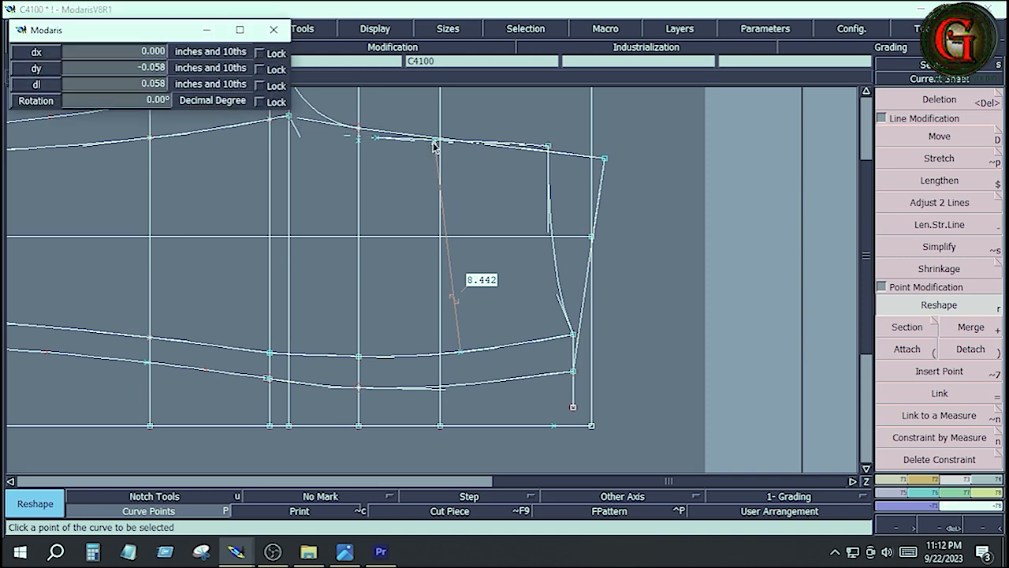
pyautogui.click(371, 140)
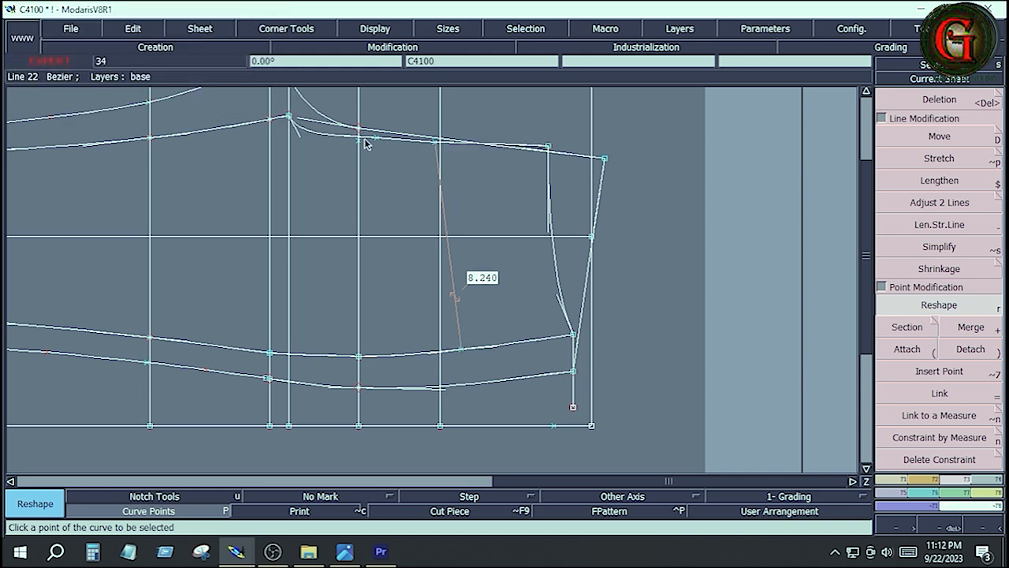
# Step: Move the front rise's lower curve point about 0.73 inches onto the low hip line and delete the leftover point there
pyautogui.click(374, 137)
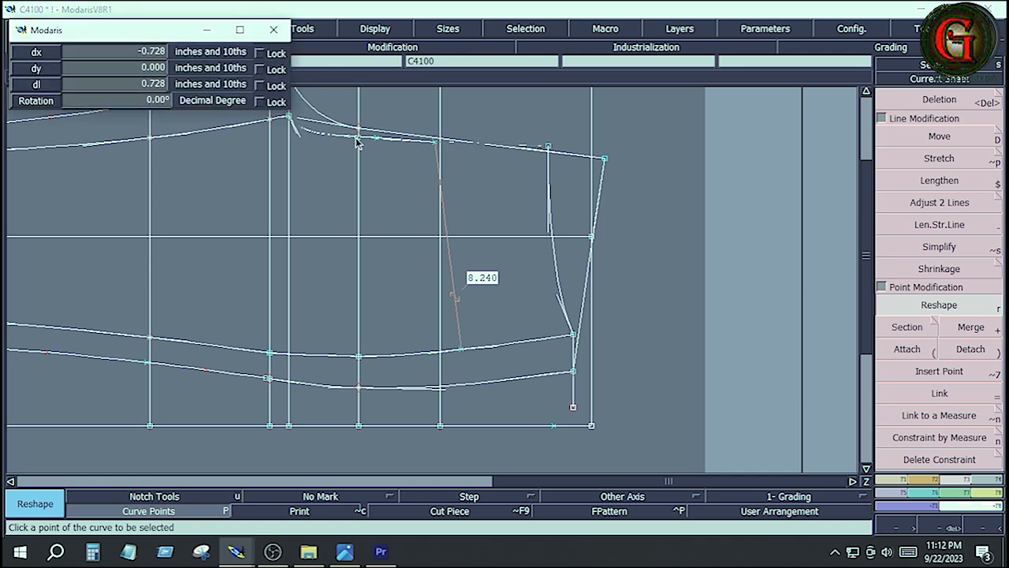
pyautogui.click(356, 142)
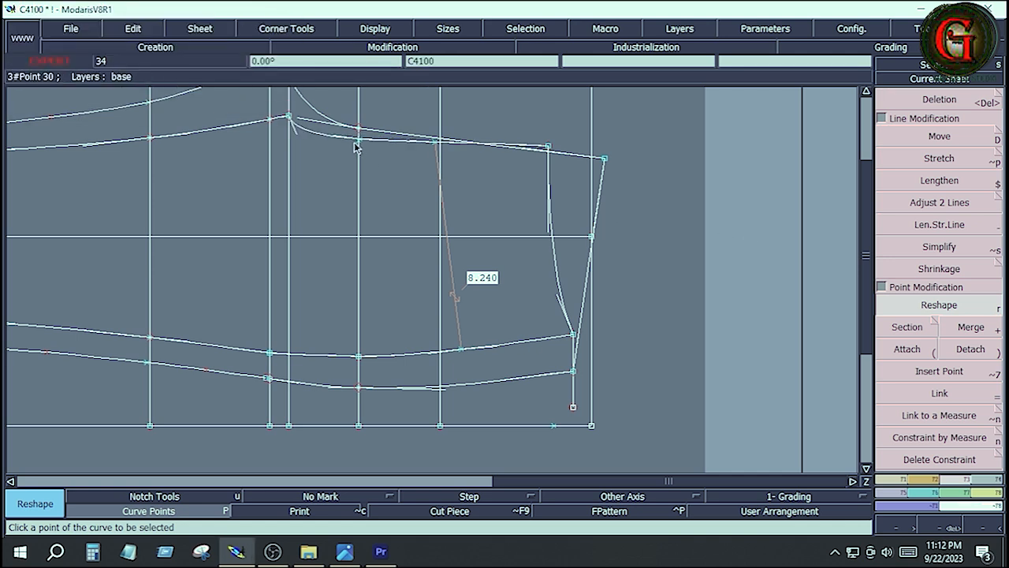
pyautogui.press('Delete')
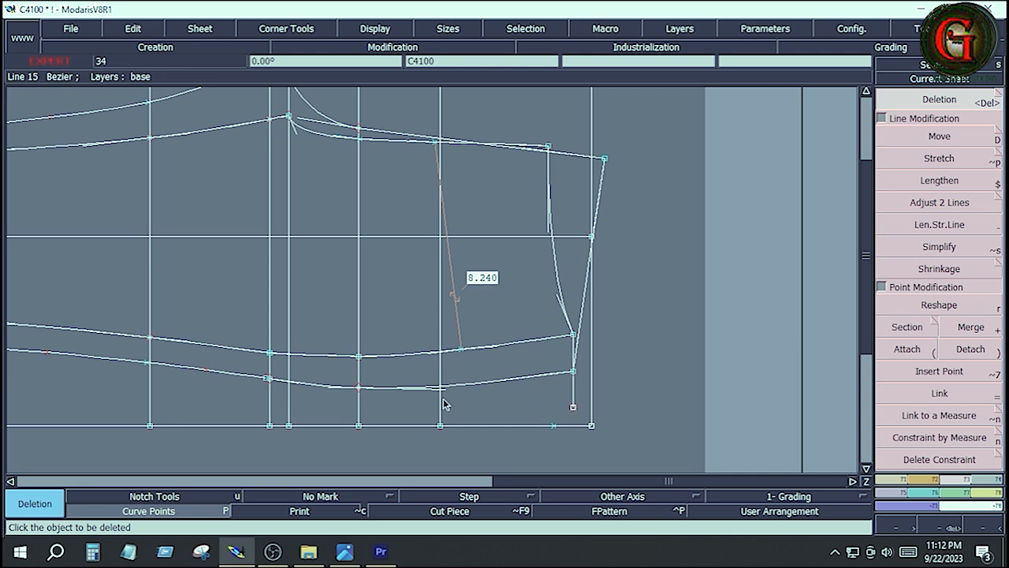
# Step: Reshape the back side seam curve around the high hip line and delete the dynamic length measure across the front
pyautogui.press('r')
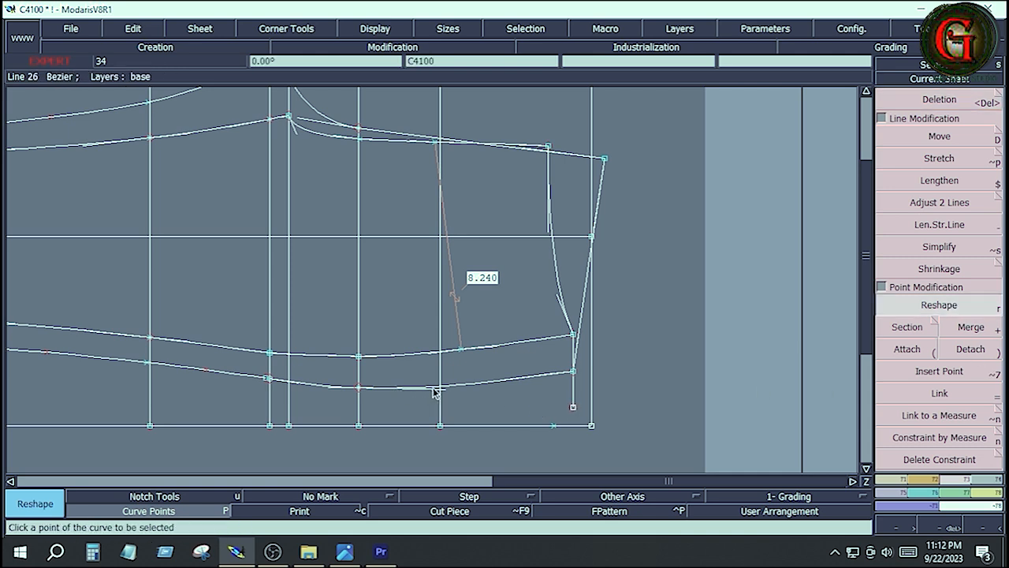
pyautogui.click(466, 390)
pyautogui.click(472, 390)
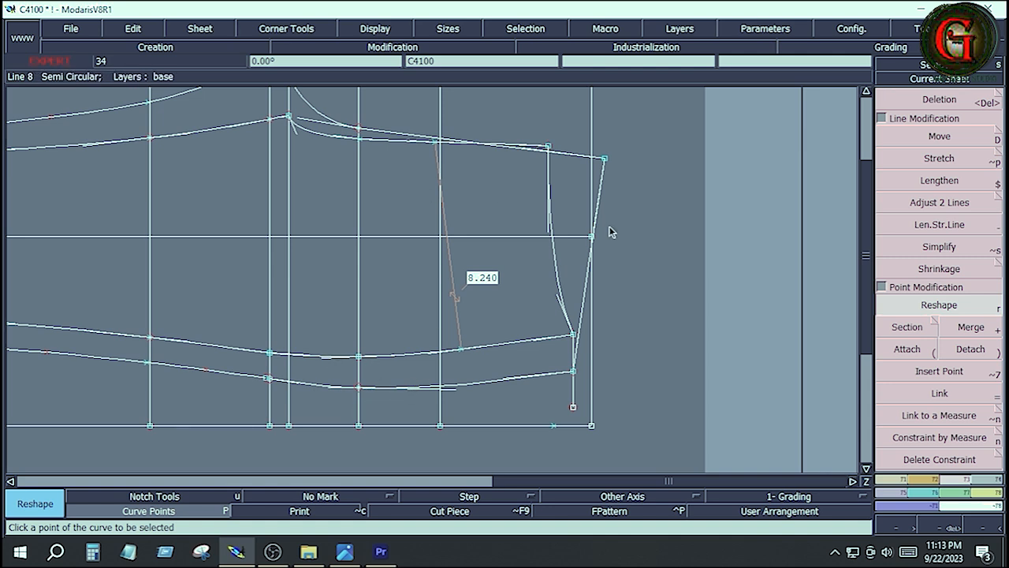
pyautogui.press('Delete')
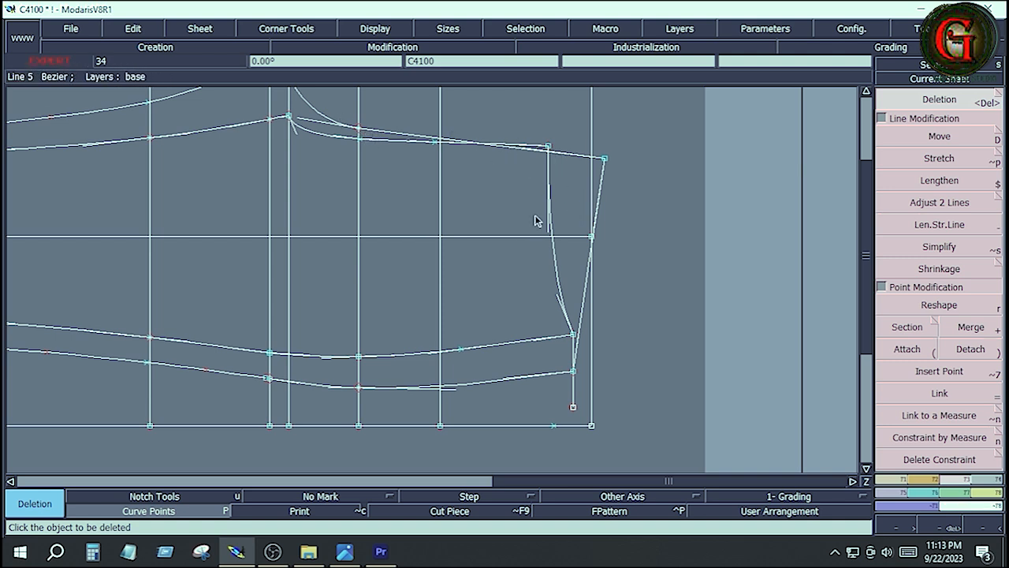
# Step: Create a symmetry axis along the upper back rise and symmetrize the back waistline across it
pyautogui.click(896, 480)
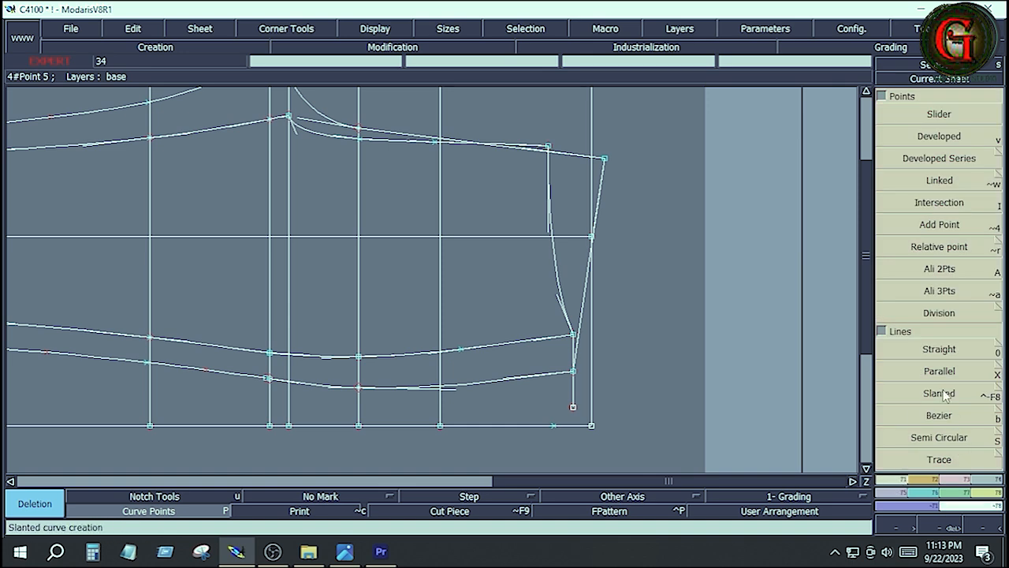
pyautogui.click(885, 96)
pyautogui.click(938, 310)
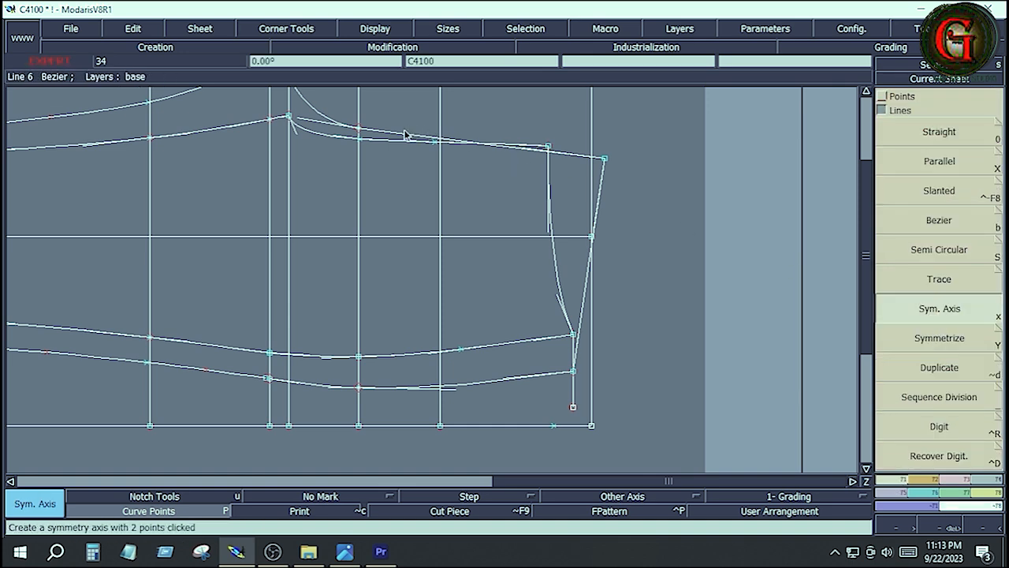
pyautogui.click(559, 155)
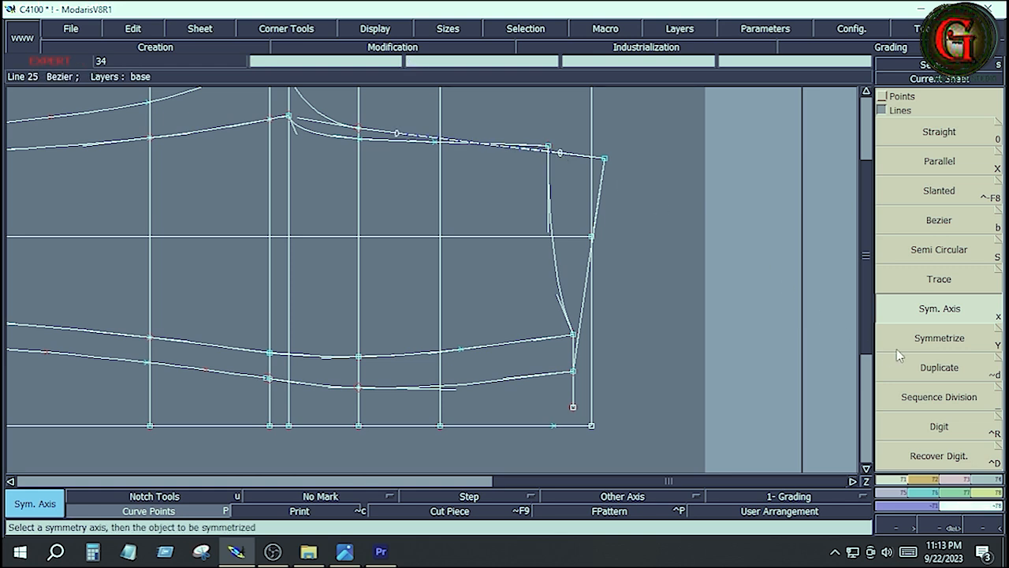
pyautogui.click(936, 341)
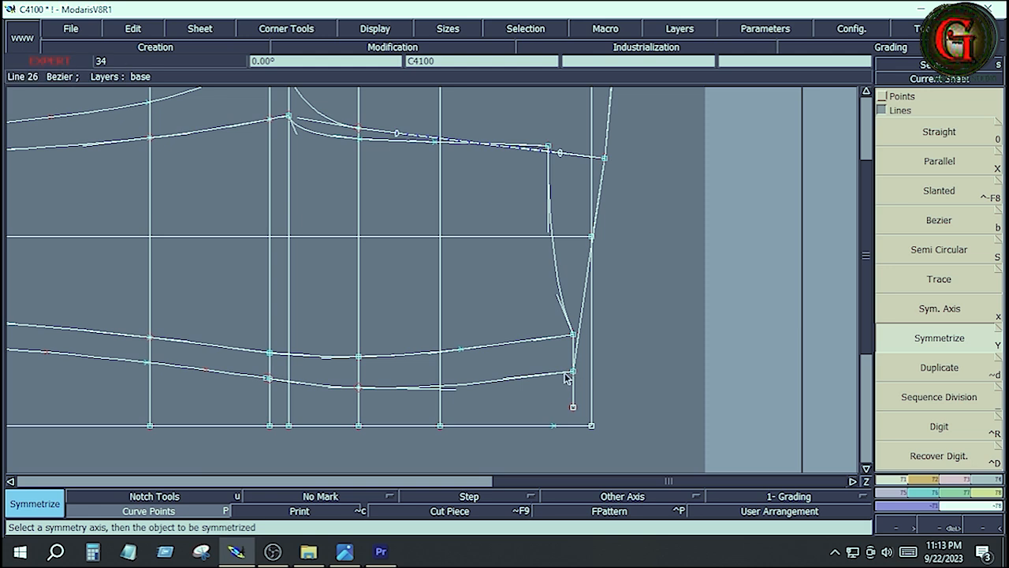
# Step: Reshape the back side seam's waist end, moving it about 0.2 inches outward beyond the waist to lengthen the seam
pyautogui.click(963, 481)
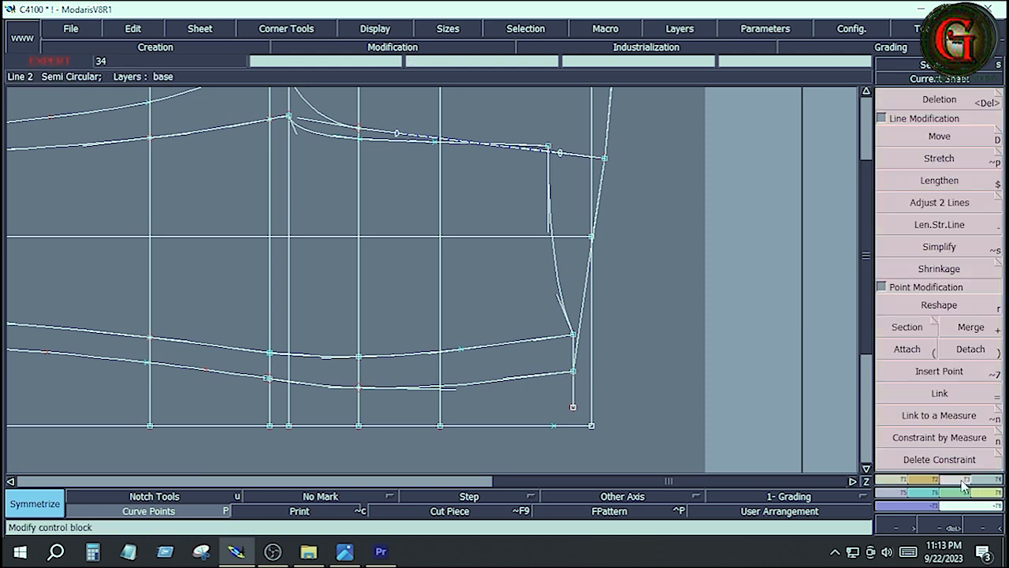
pyautogui.click(937, 307)
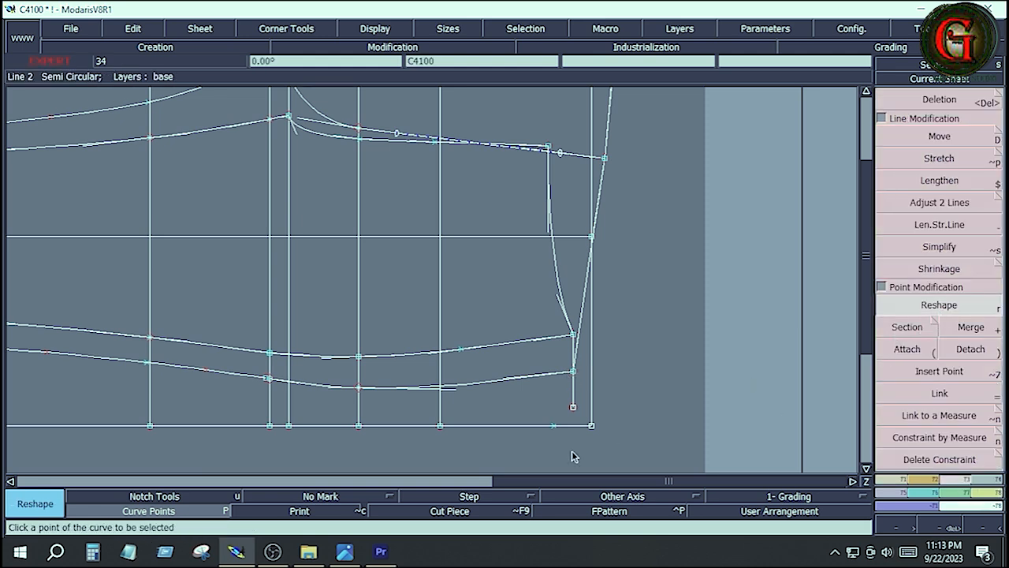
pyautogui.click(574, 375)
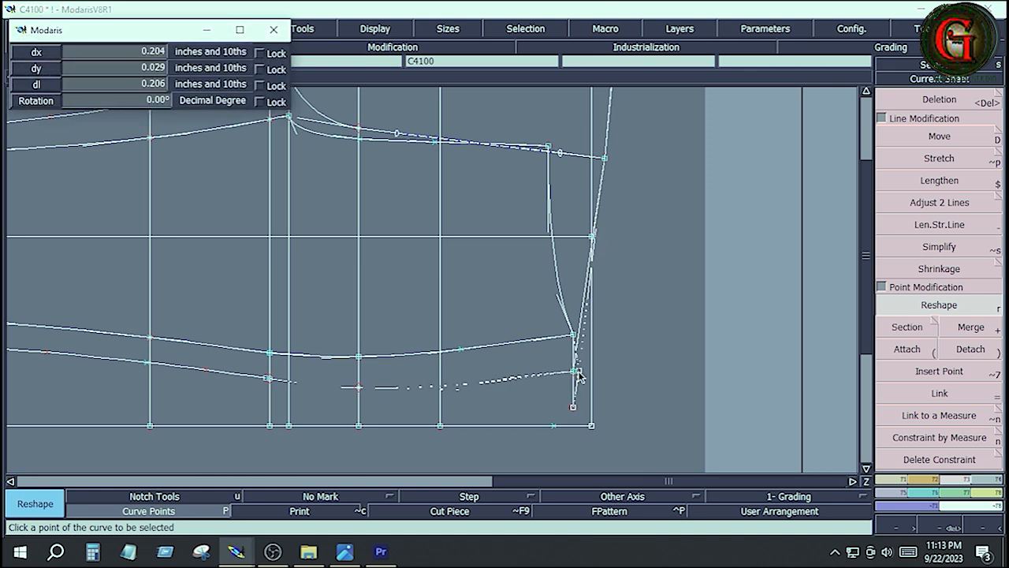
pyautogui.press('Down')
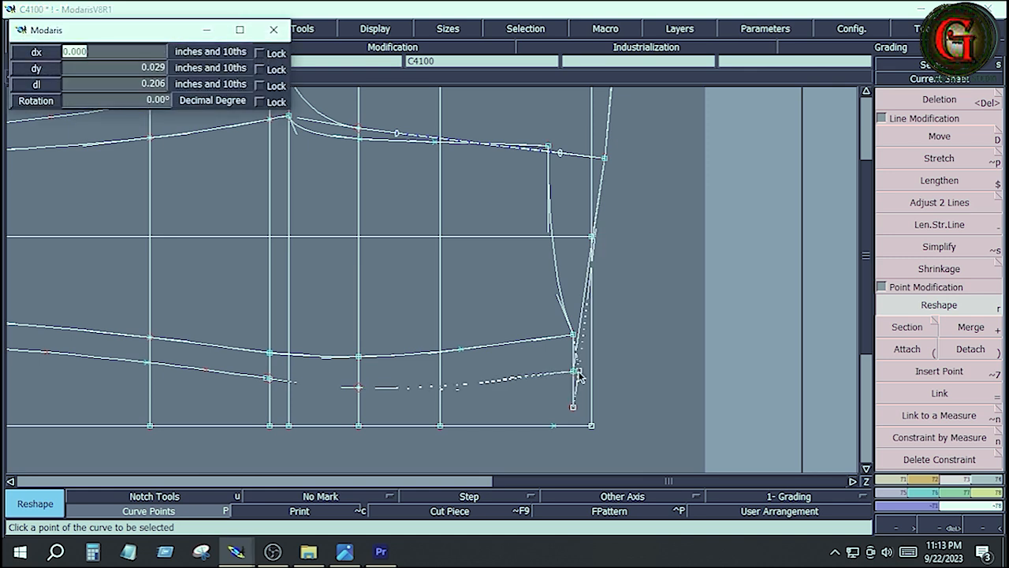
pyautogui.press('BackSpace')
pyautogui.press('Tab')
pyautogui.press('Return')
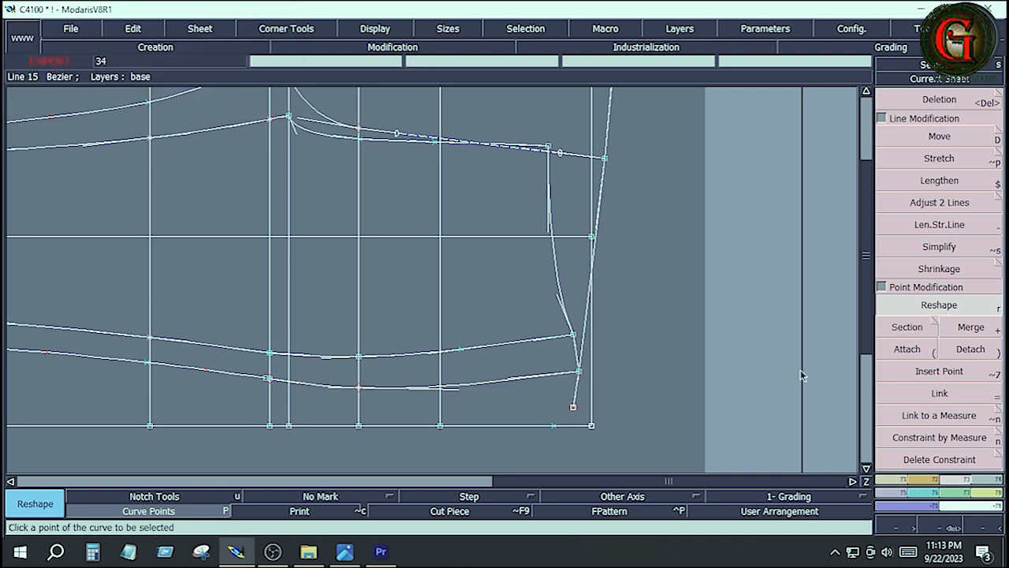
# Step: Smooth the back and front side seam curves just below their waist ends with Reshape
pyautogui.click(522, 379)
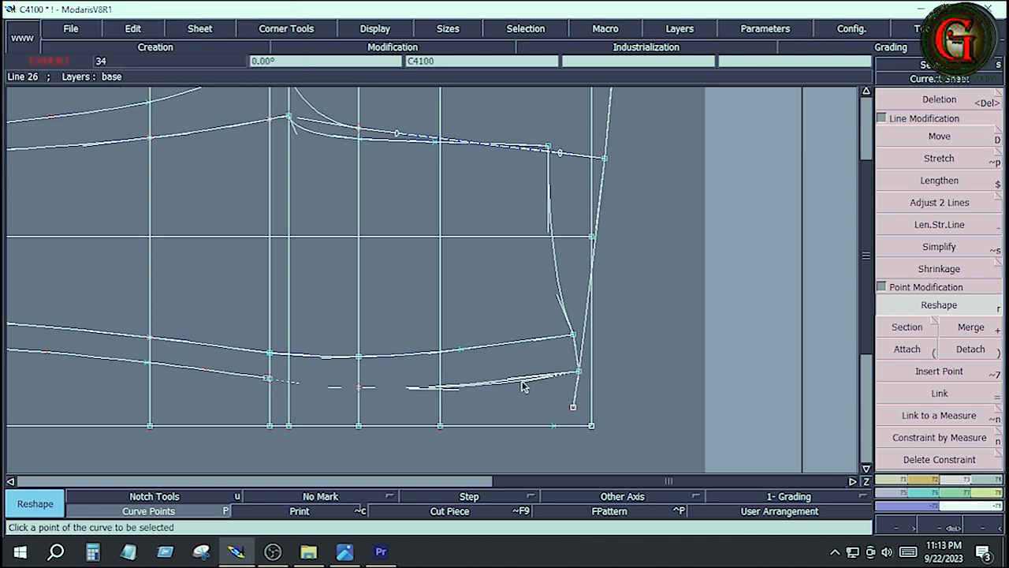
pyautogui.press('=')
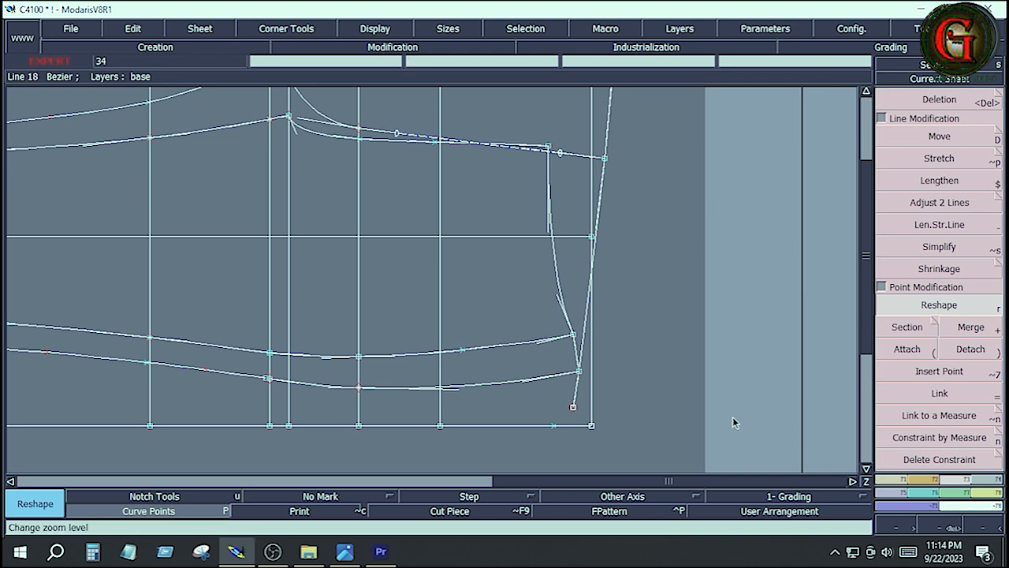
pyautogui.press('Home')
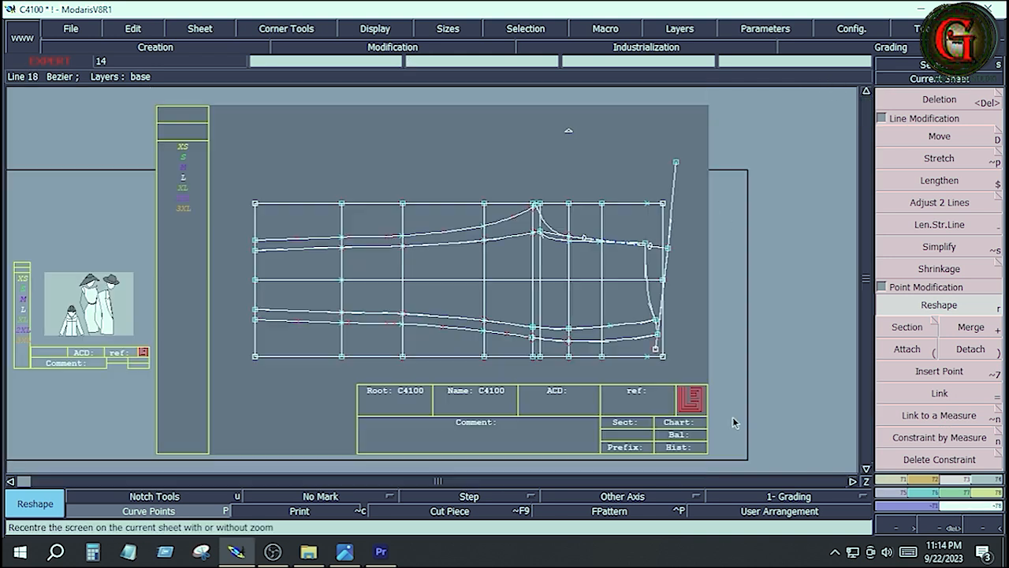
# Step: Delete the outdated mirrored waistline and symmetrize the reshaped back waistline across the rise axis to inspect the waist shape
pyautogui.press('Delete')
pyautogui.click(671, 204)
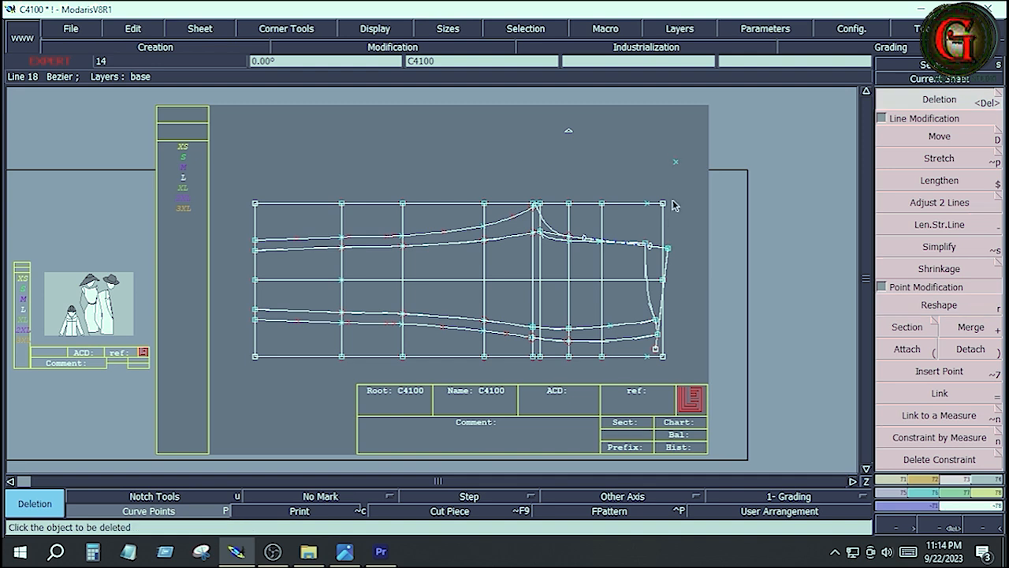
pyautogui.click(901, 480)
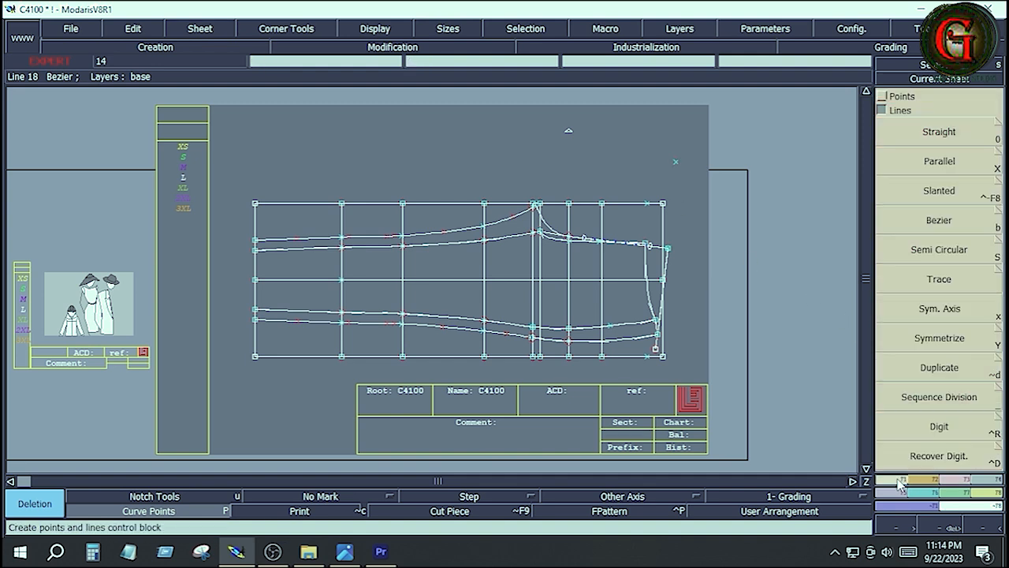
pyautogui.click(928, 338)
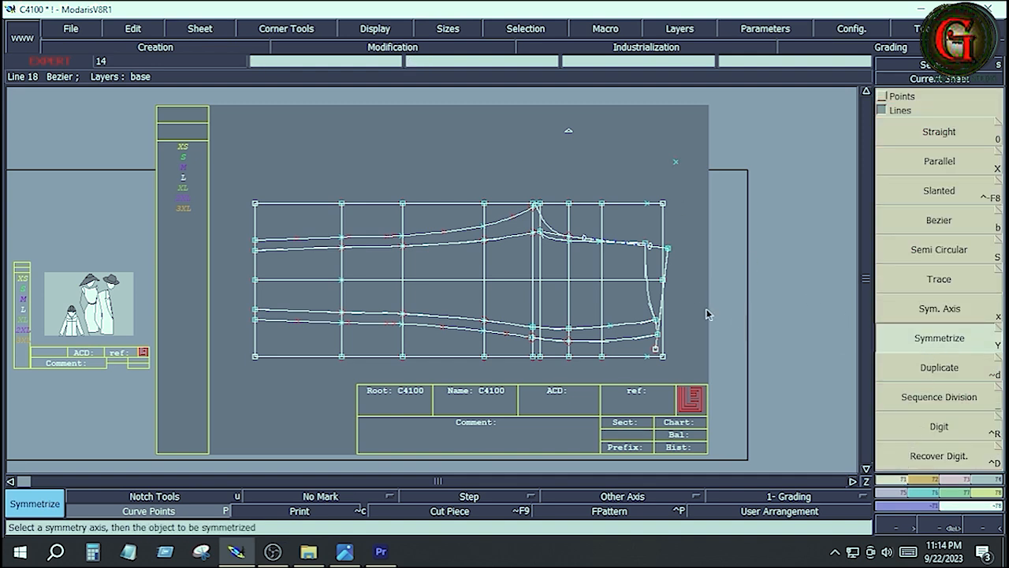
pyautogui.click(669, 263)
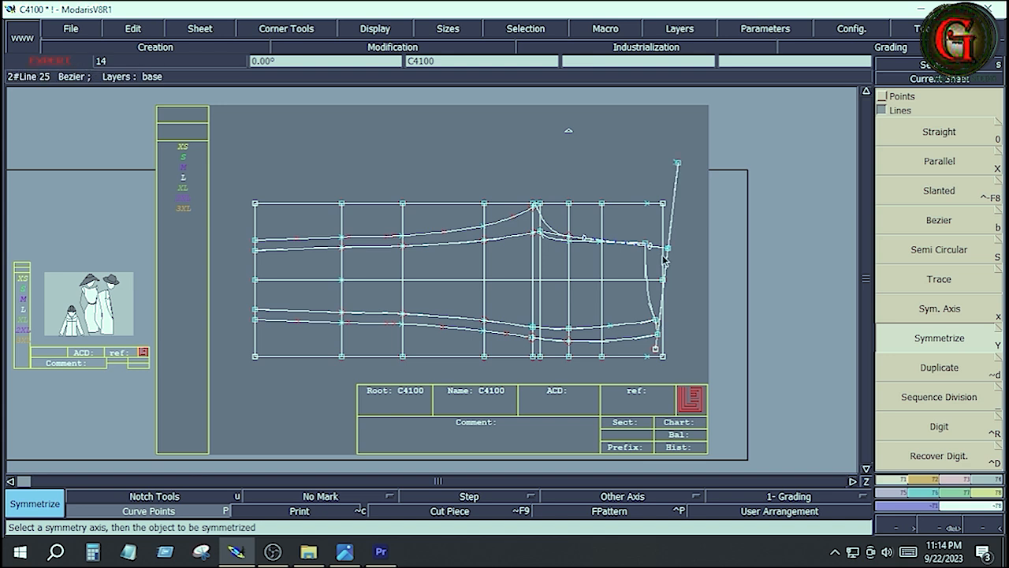
pyautogui.press('Return')
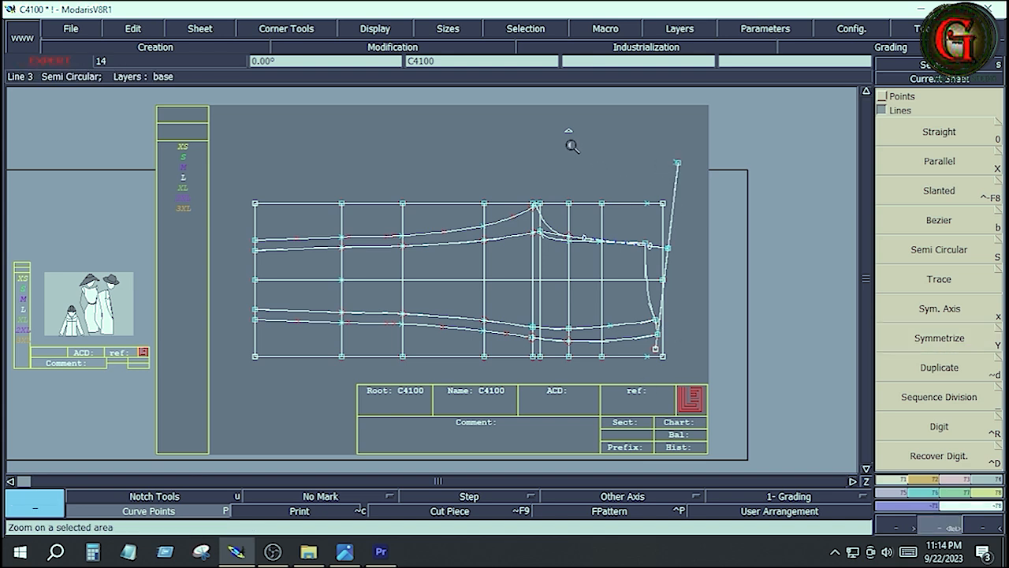
pyautogui.moveTo(570, 144); pyautogui.dragTo(703, 359)
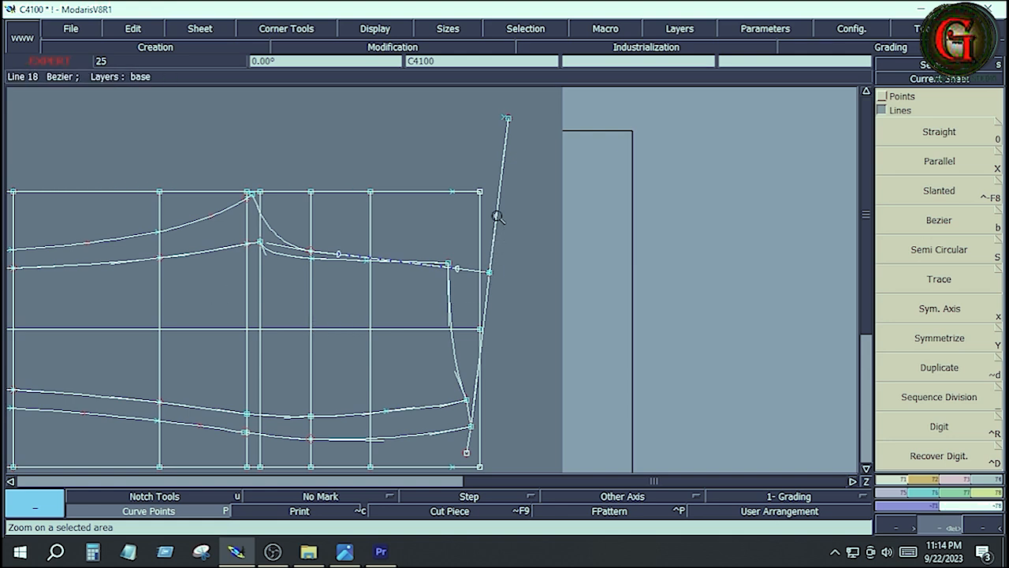
# Step: Delete the mirrored waistline, then erase the symmetry axis and the leftover line extending past the back side seam
pyautogui.press('Delete')
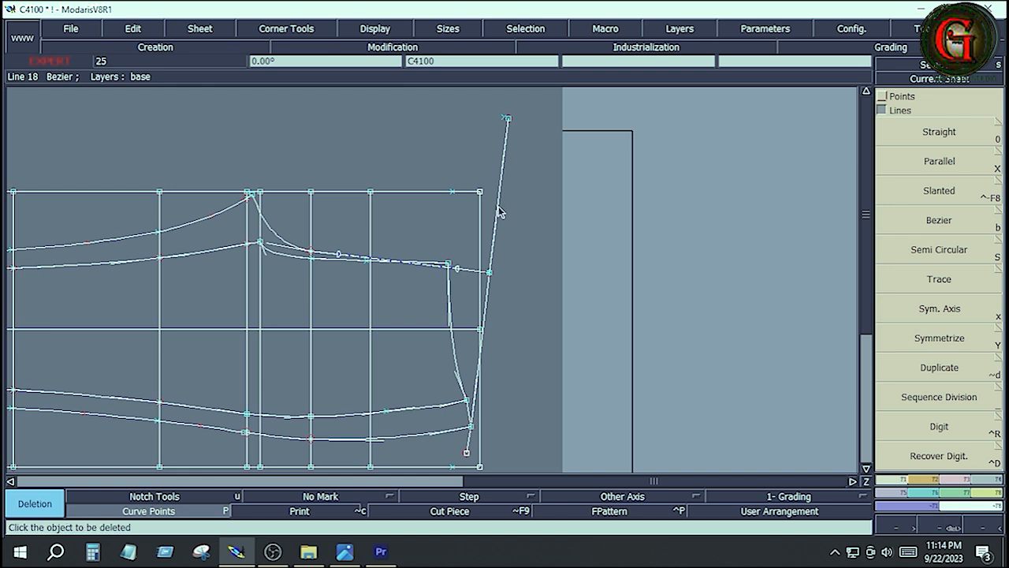
pyautogui.click(498, 209)
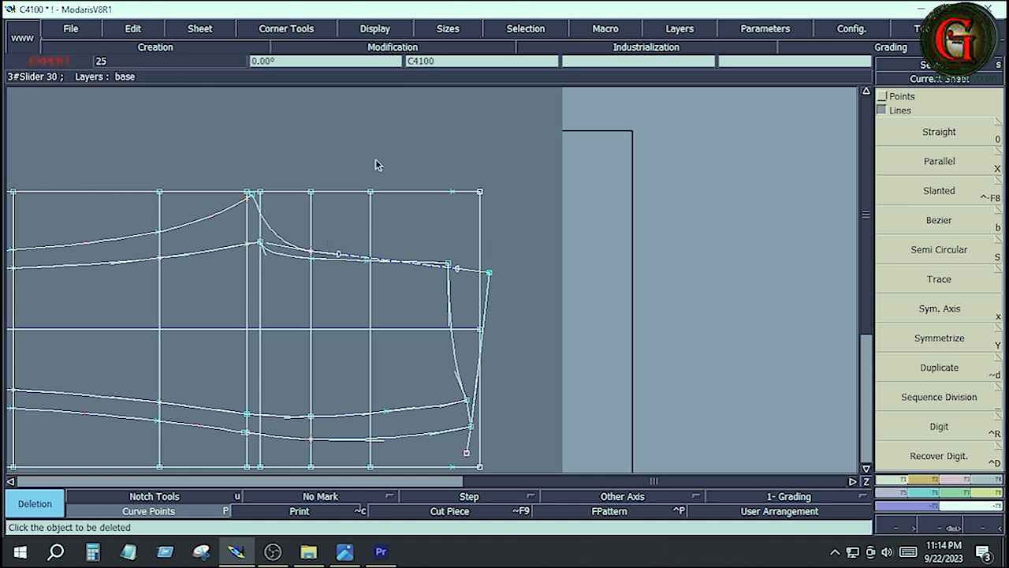
pyautogui.click(676, 28)
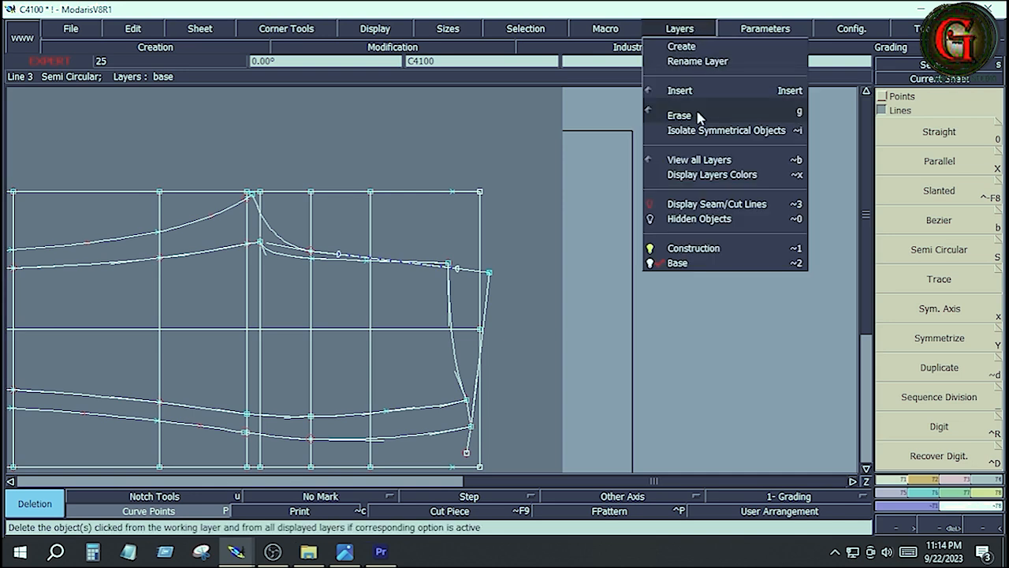
pyautogui.click(697, 116)
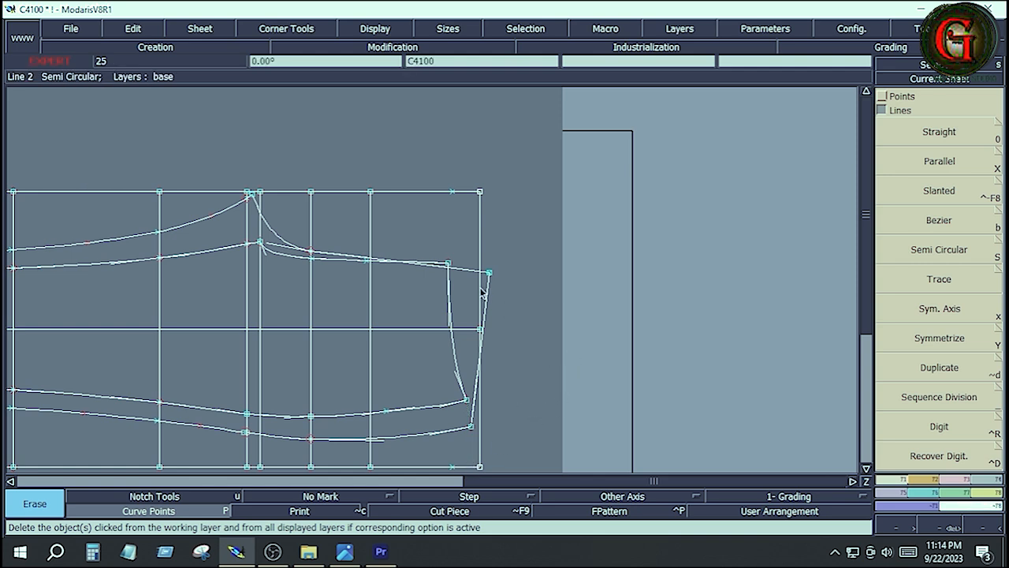
# Step: Save the C4100 model, continuing past the anomaly warnings, and recentre the sheet
pyautogui.click(71, 29)
pyautogui.click(81, 89)
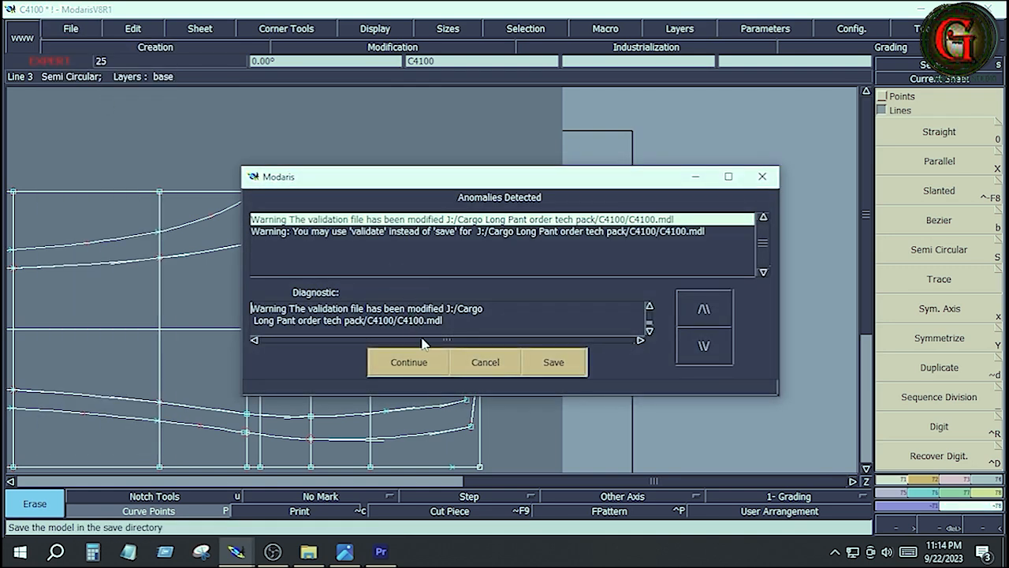
pyautogui.click(420, 362)
pyautogui.press('Home')
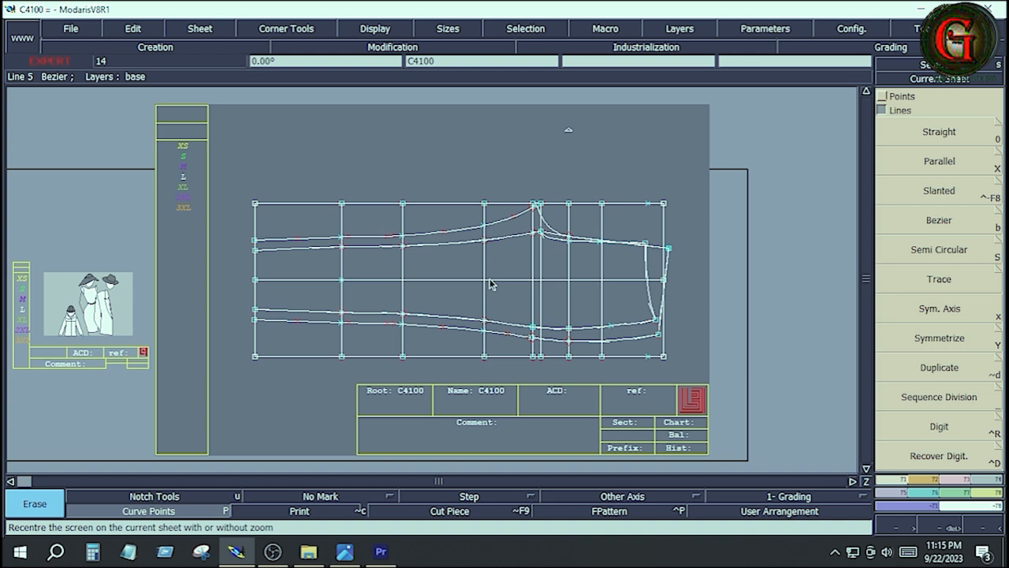
# Step: Review the size L values in the C4100 measurement sheet and the measuring points on the MEASURE POINT BODY sketch
pyautogui.click(352, 554)
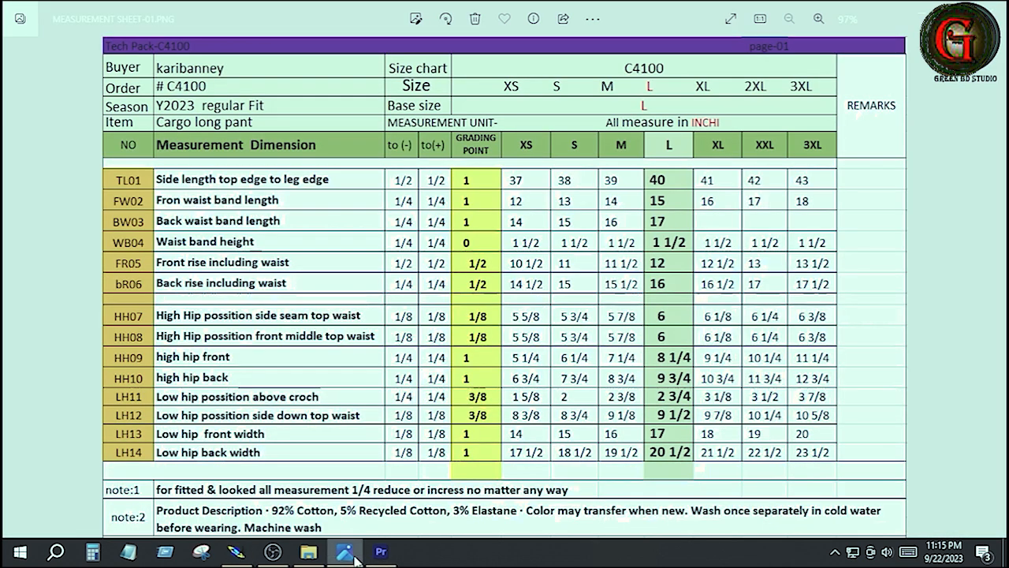
pyautogui.click(16, 287)
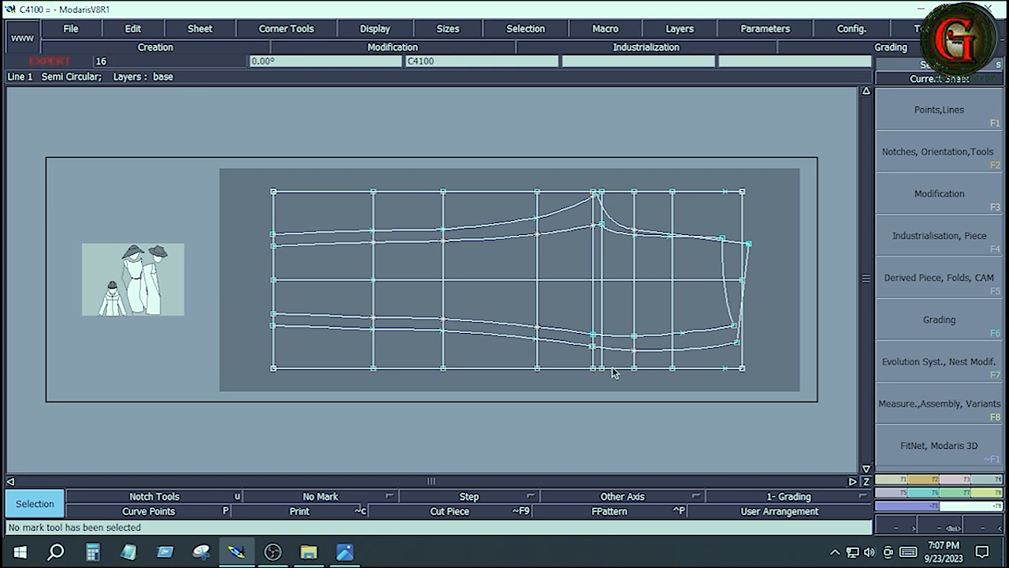
pyautogui.click(344, 552)
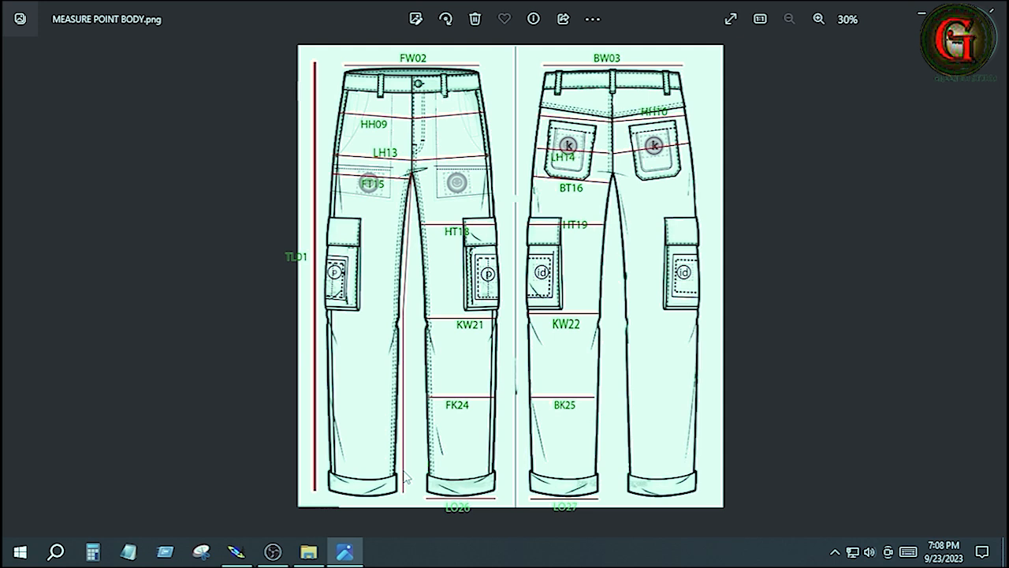
pyautogui.hotkey('alt', 'Tab')
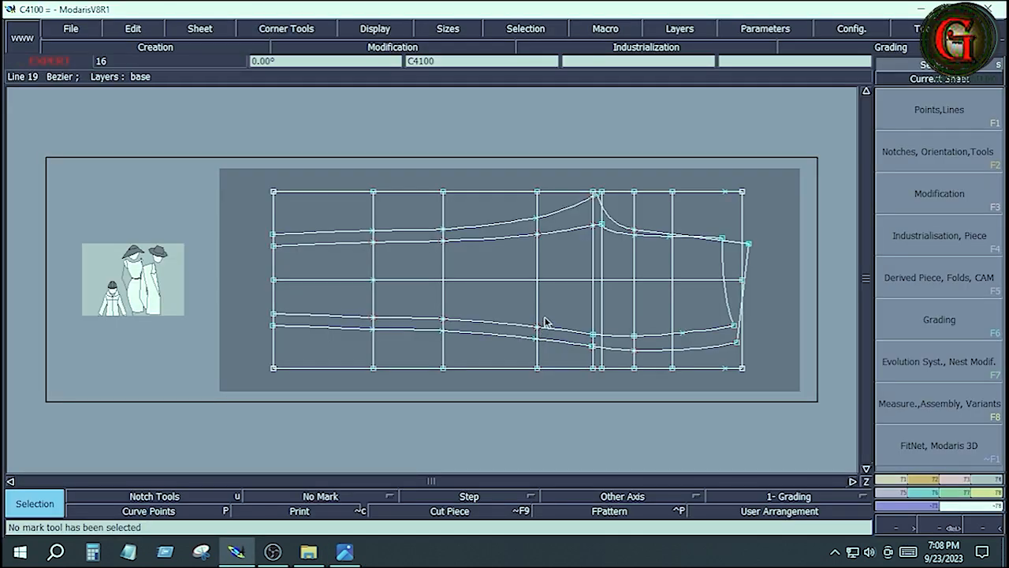
pyautogui.click(345, 551)
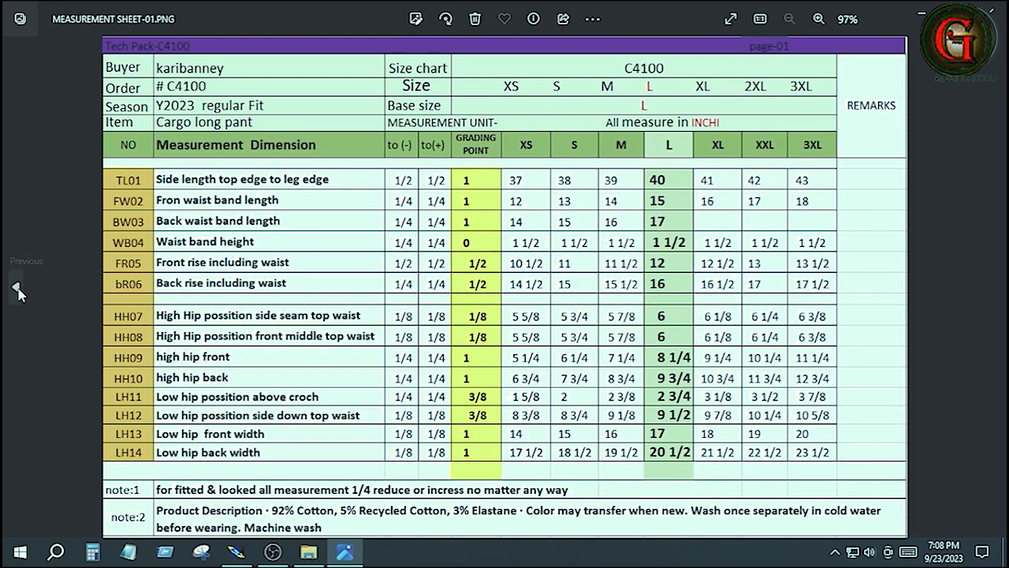
pyautogui.click(16, 290)
pyautogui.click(17, 290)
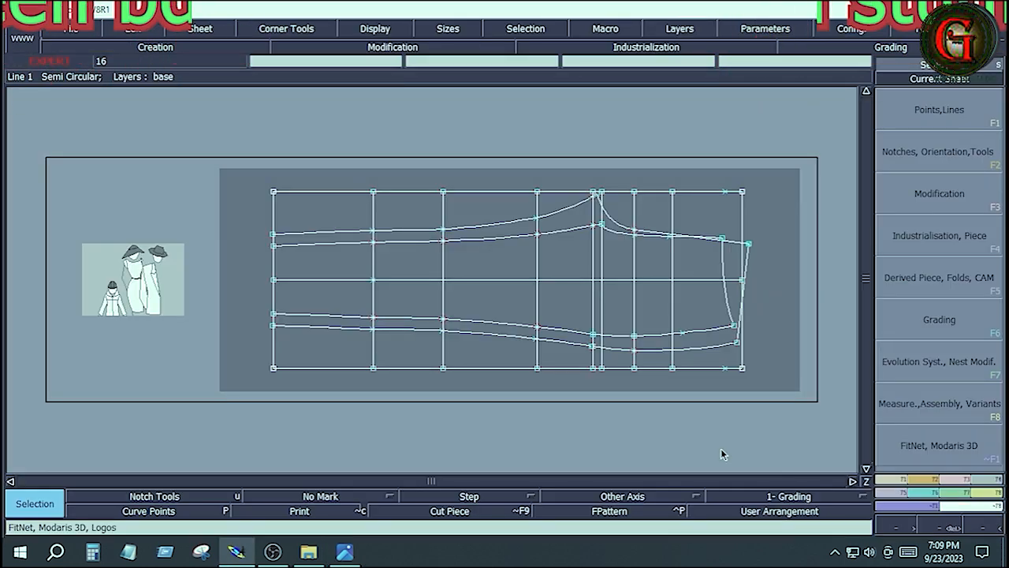
# Step: Copy the C4100 draft sheet twice and arrange all sheets on the desk
pyautogui.hotkey('ctrl', 'c')
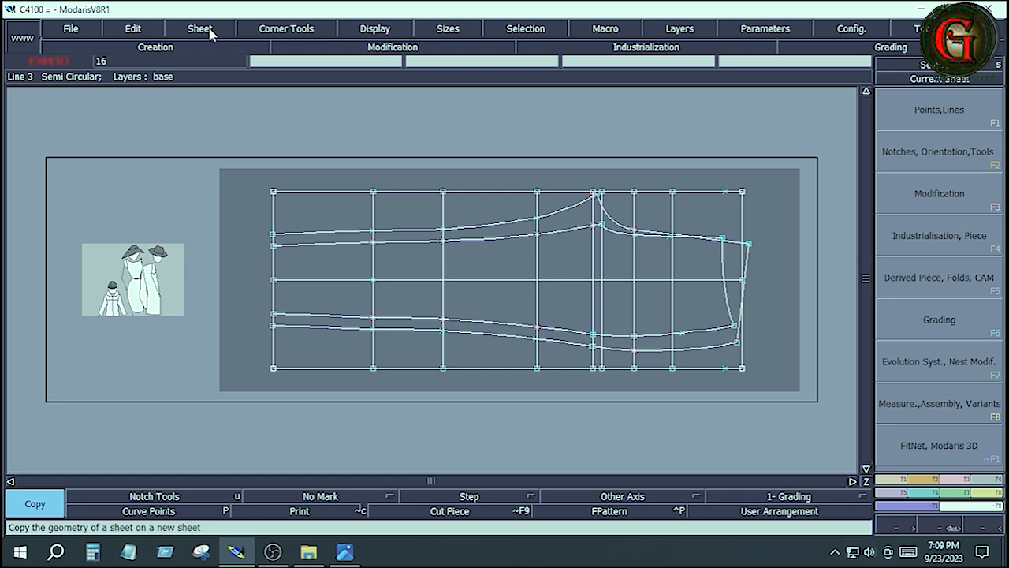
pyautogui.click(210, 32)
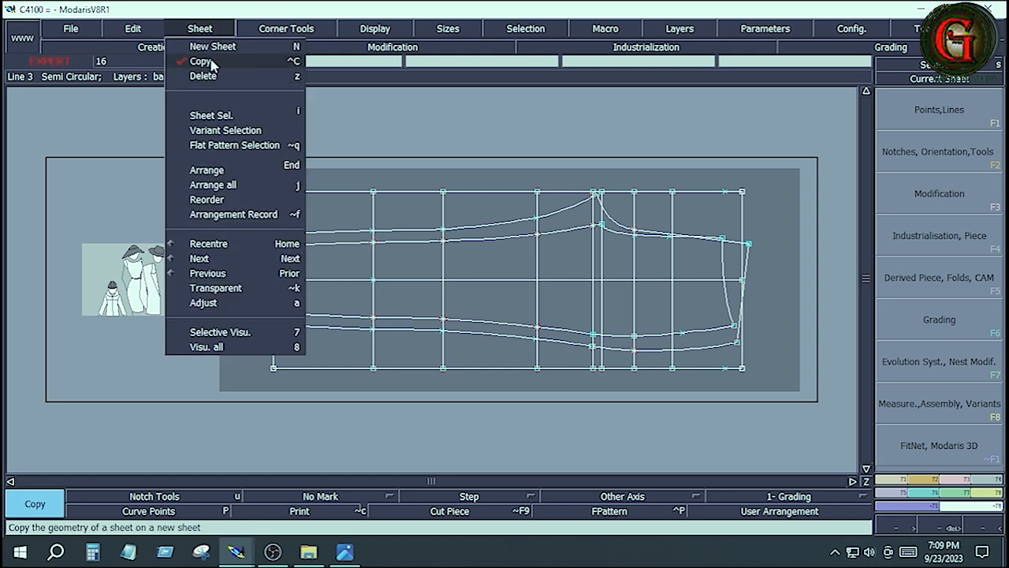
pyautogui.click(571, 126)
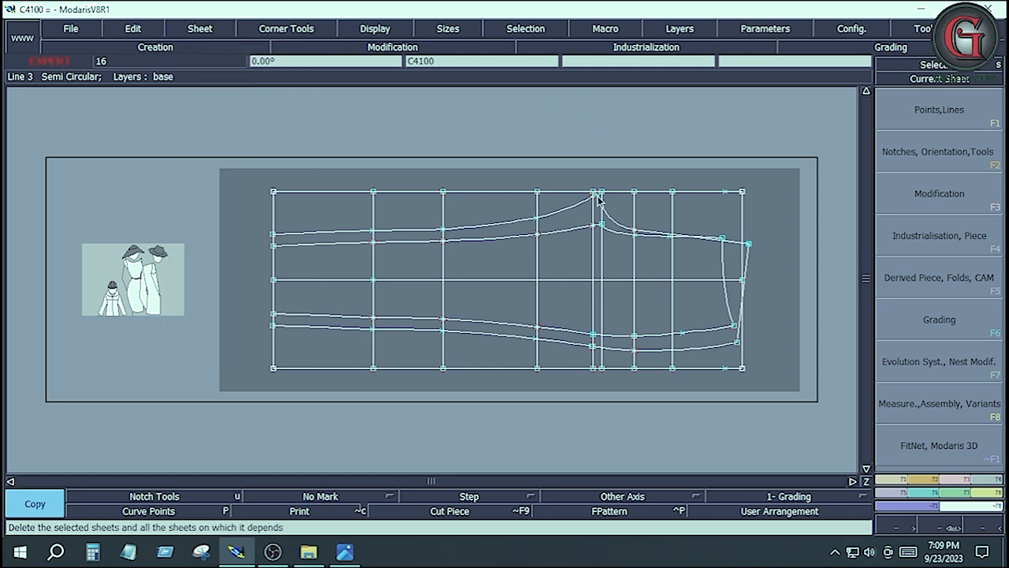
pyautogui.click(612, 245)
pyautogui.moveTo(428, 263); pyautogui.dragTo(459, 266)
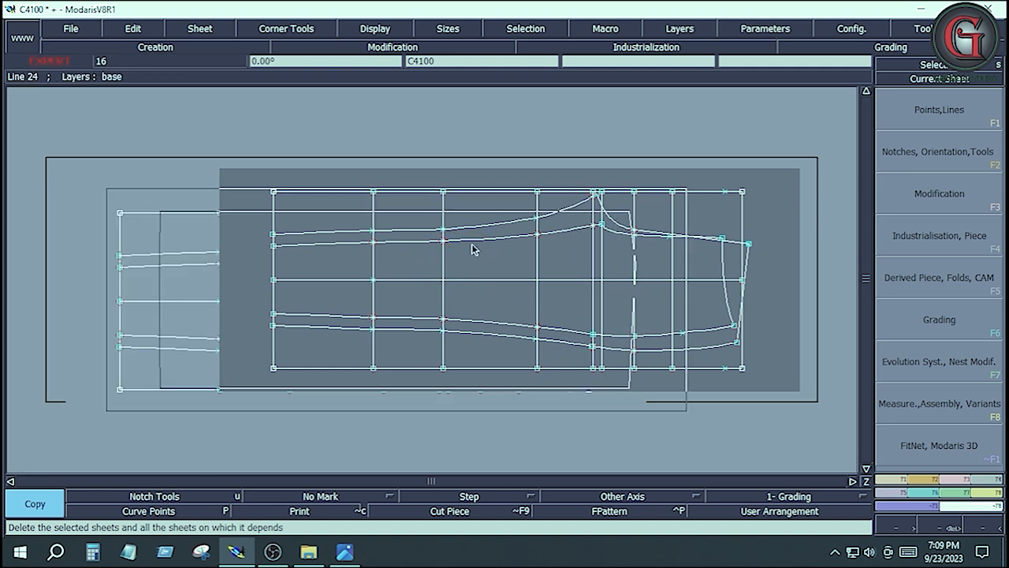
pyautogui.click(389, 252)
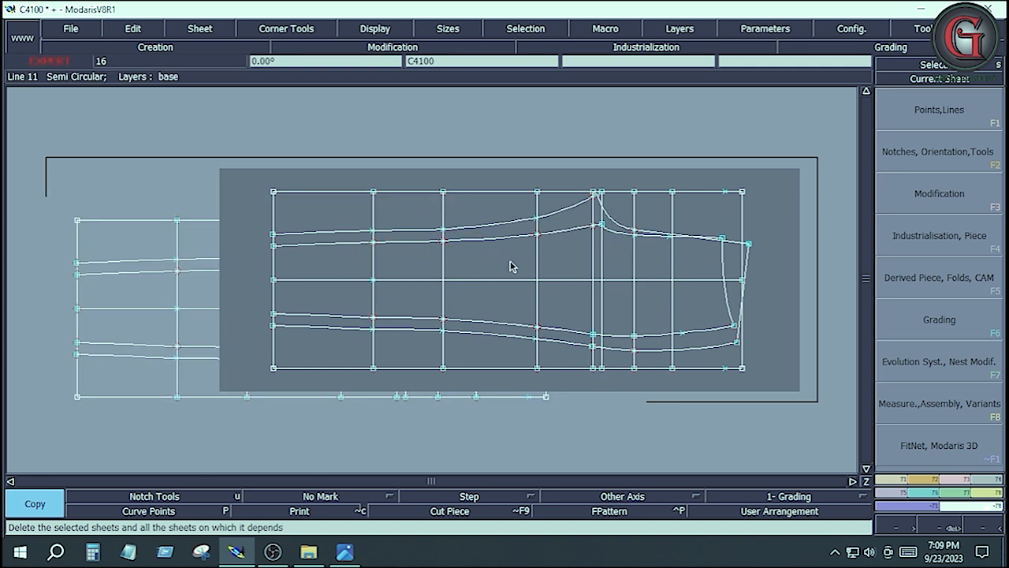
pyautogui.press('j')
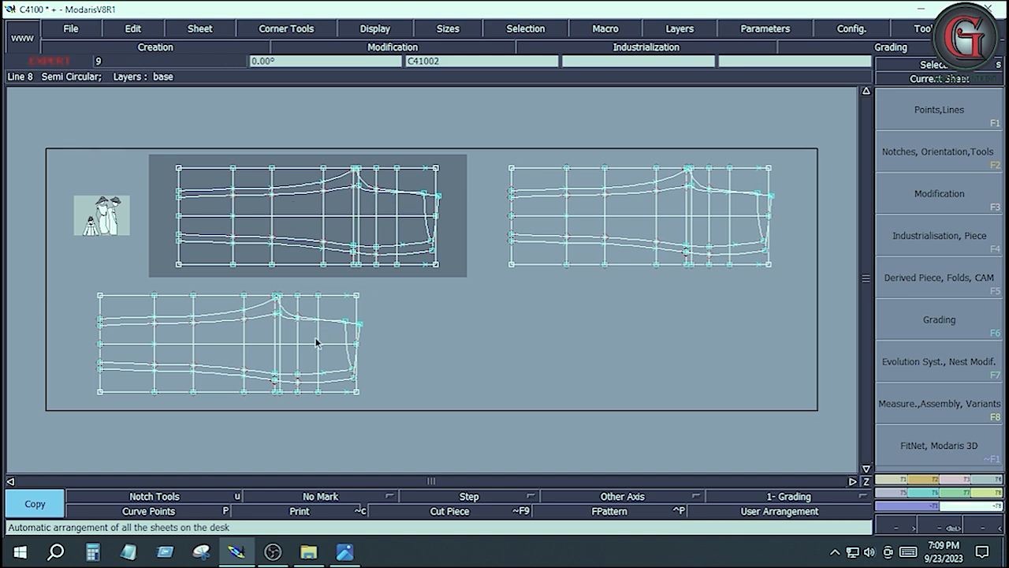
pyautogui.press('Scroll_Lock')
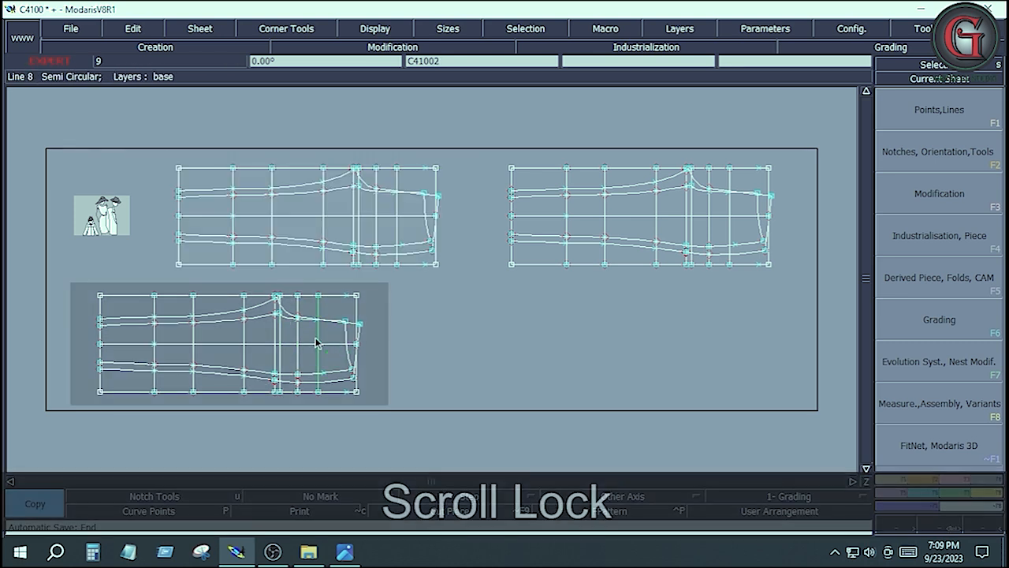
# Step: Trim the low hip and crotch cross lines to the front panel's side seam with Adjust 2 Lines
pyautogui.press('Home')
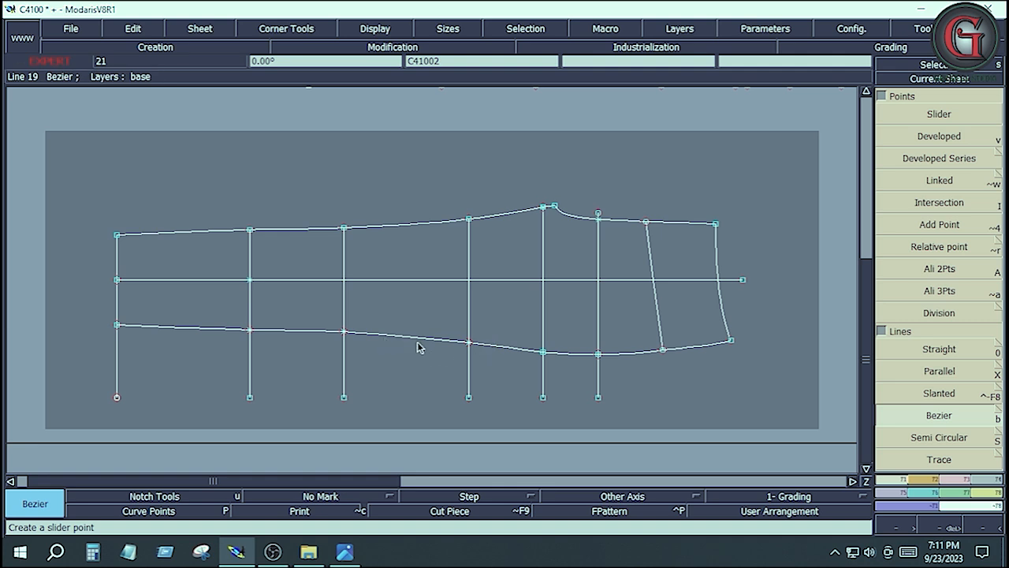
pyautogui.click(955, 479)
pyautogui.click(938, 205)
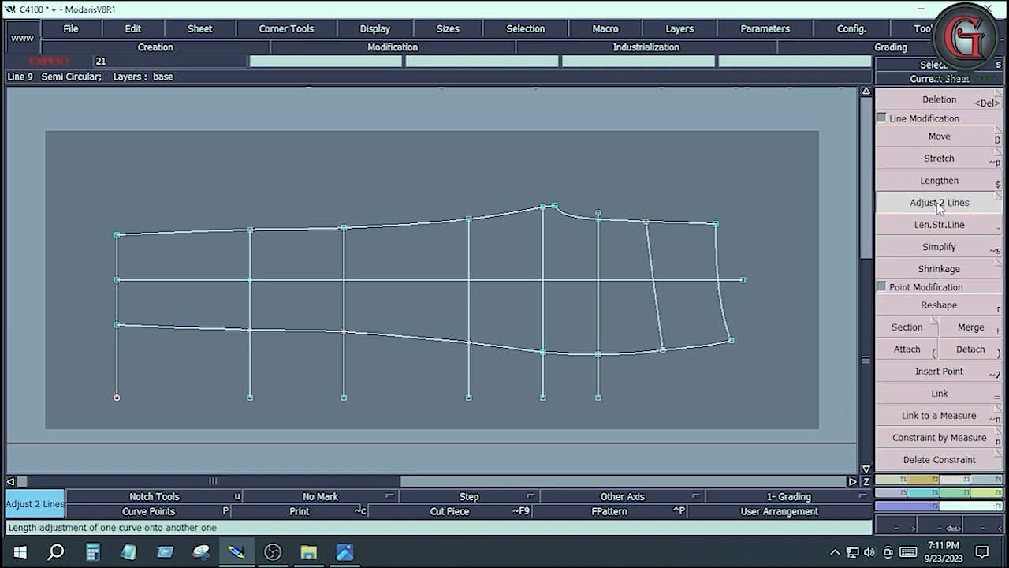
pyautogui.click(597, 315)
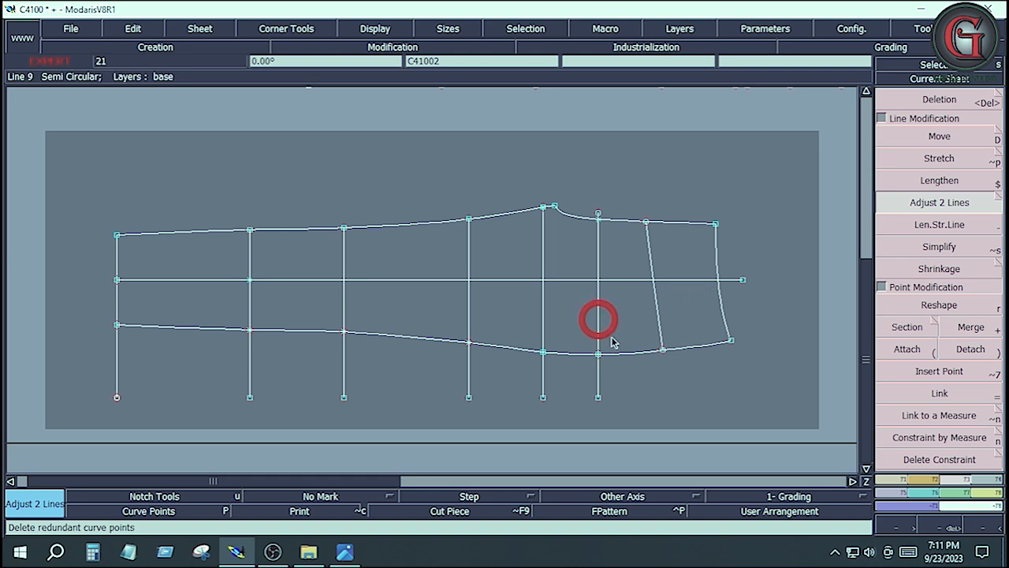
pyautogui.click(617, 357)
pyautogui.click(543, 315)
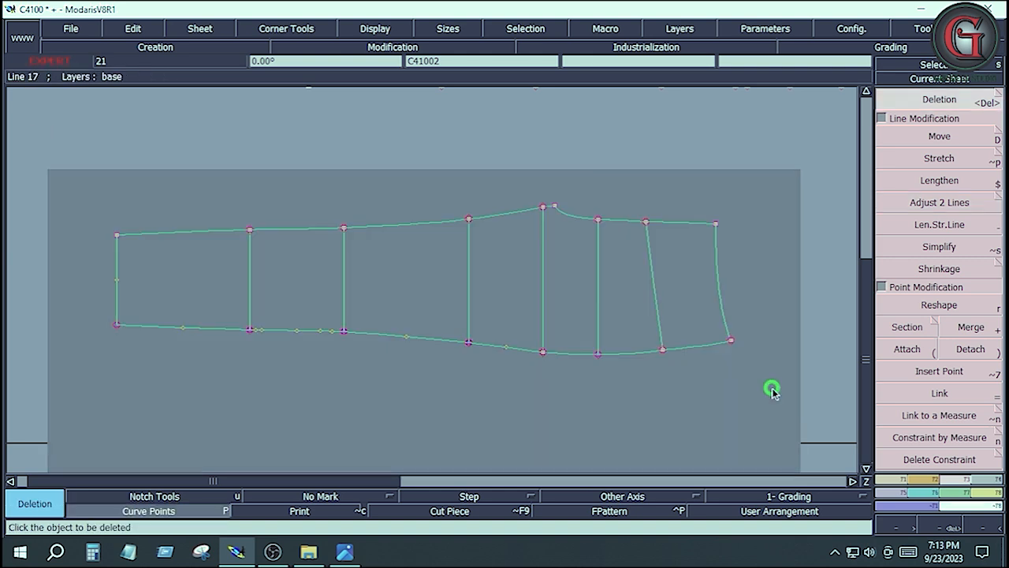
# Step: Arrange all sheets on the desk and delete the leftover point on the back panel's cross line nearest the hem
pyautogui.click(763, 402)
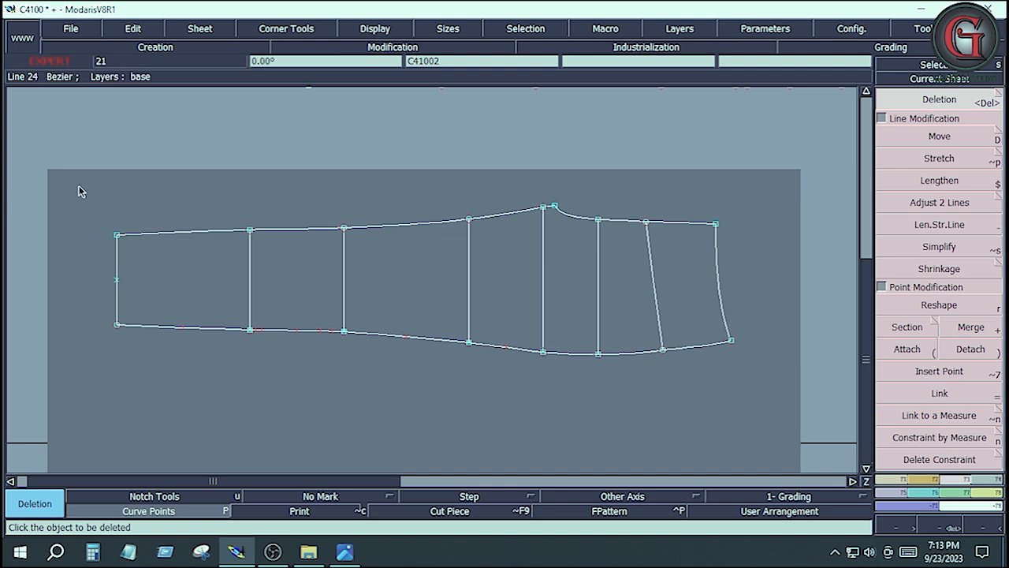
pyautogui.moveTo(79, 186); pyautogui.dragTo(759, 410)
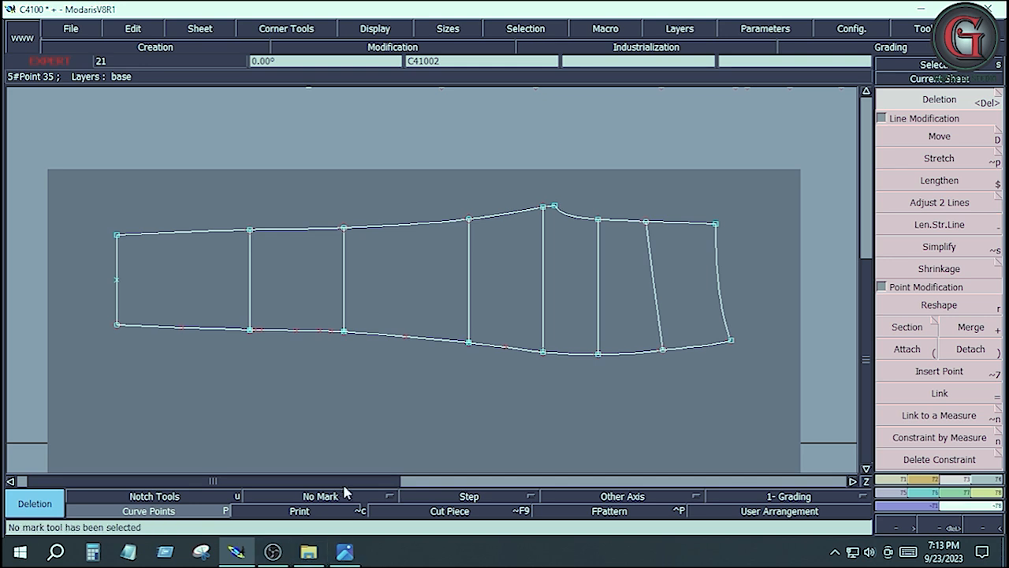
pyautogui.press('j')
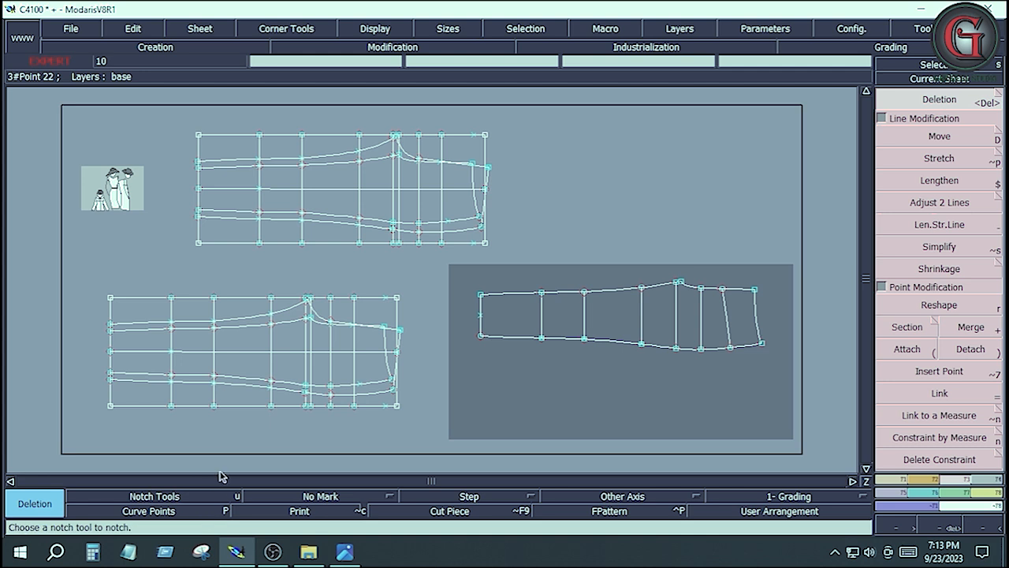
pyautogui.press('j')
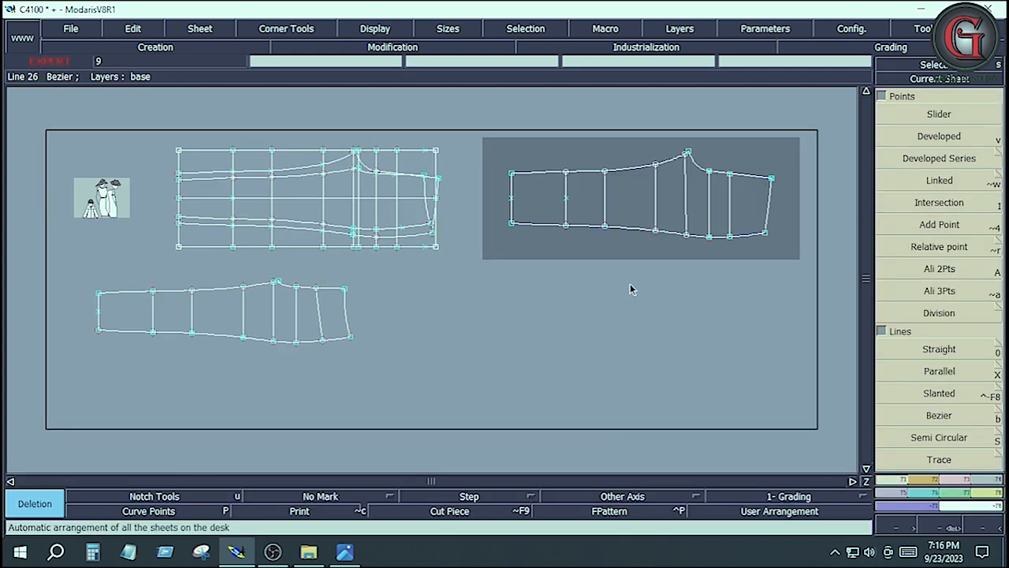
pyautogui.click(567, 198)
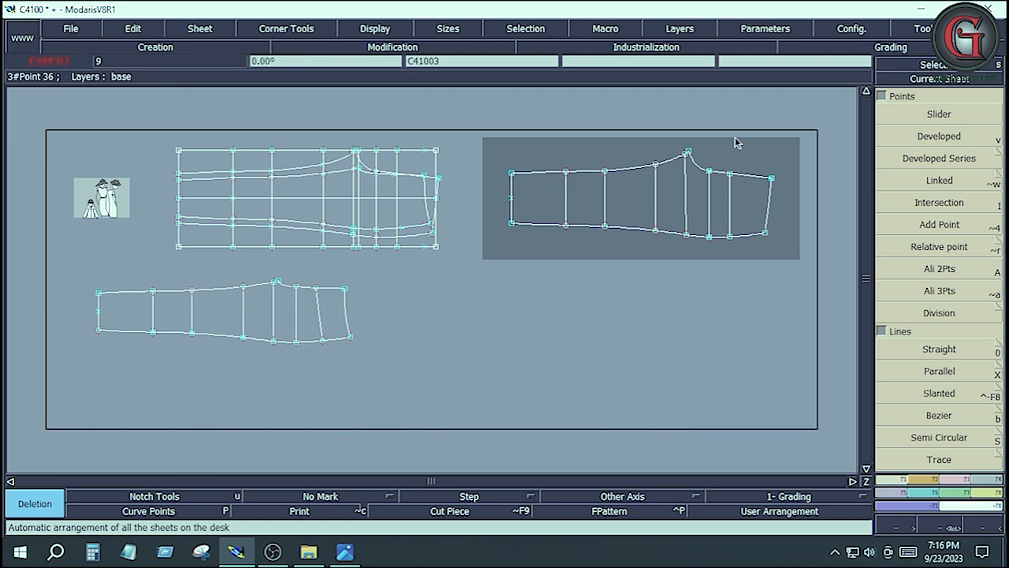
# Step: Check the measuring points on the MEASURE POINT BODY sketch and recentre the view on the front panel sheet
pyautogui.hotkey('alt', 'Tab')
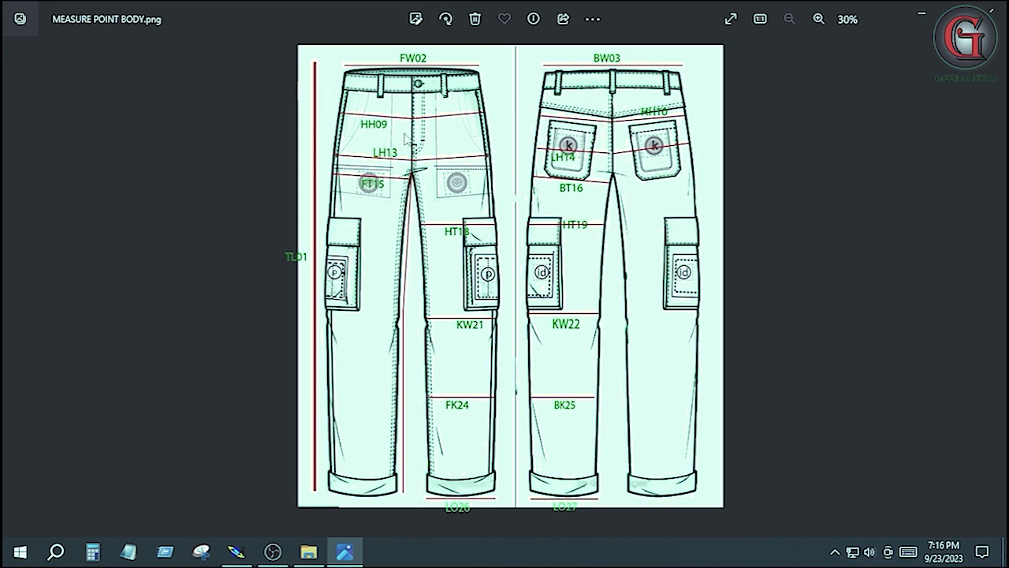
pyautogui.click(235, 551)
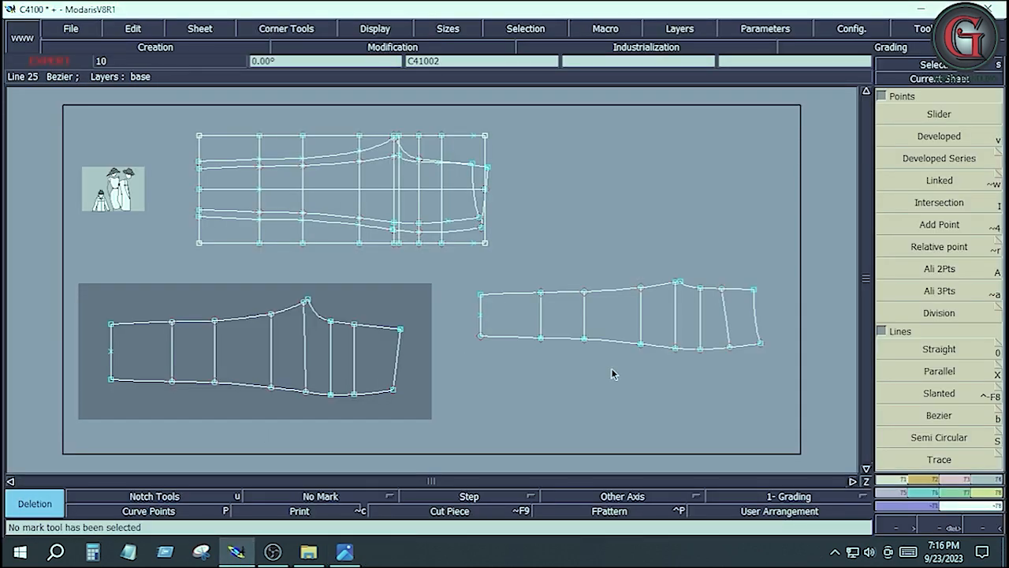
pyautogui.click(623, 336)
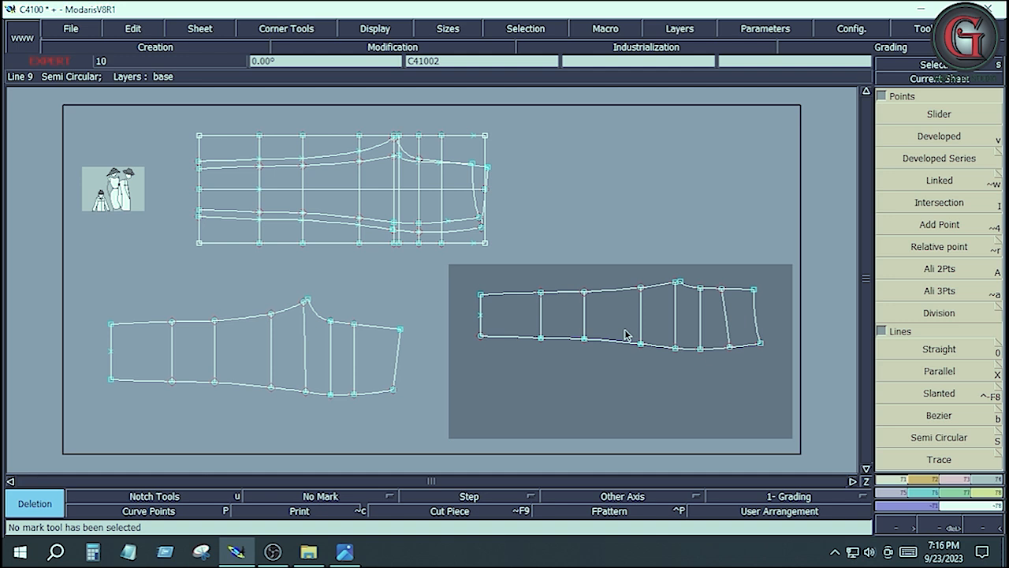
pyautogui.press('Home')
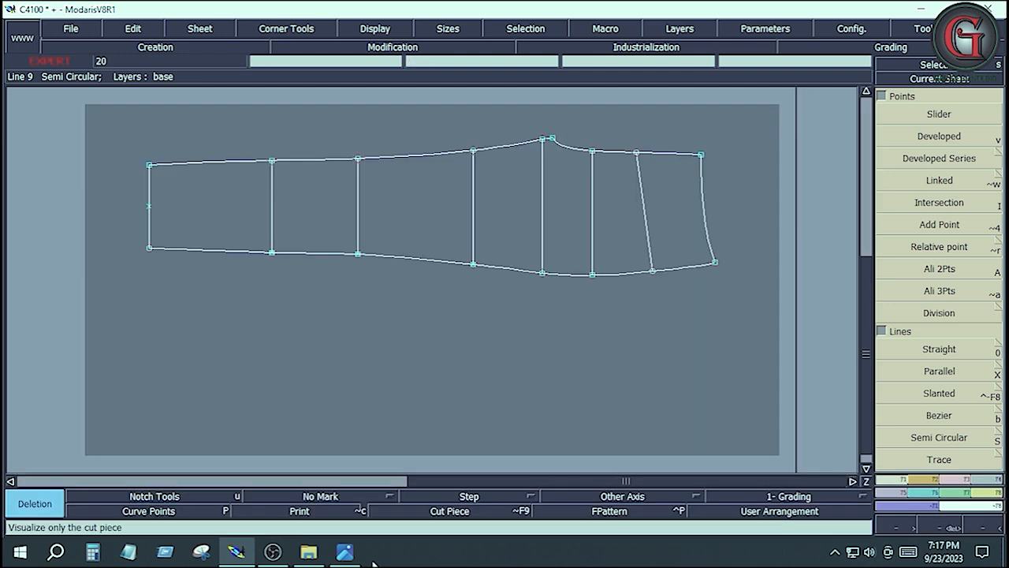
pyautogui.click(347, 552)
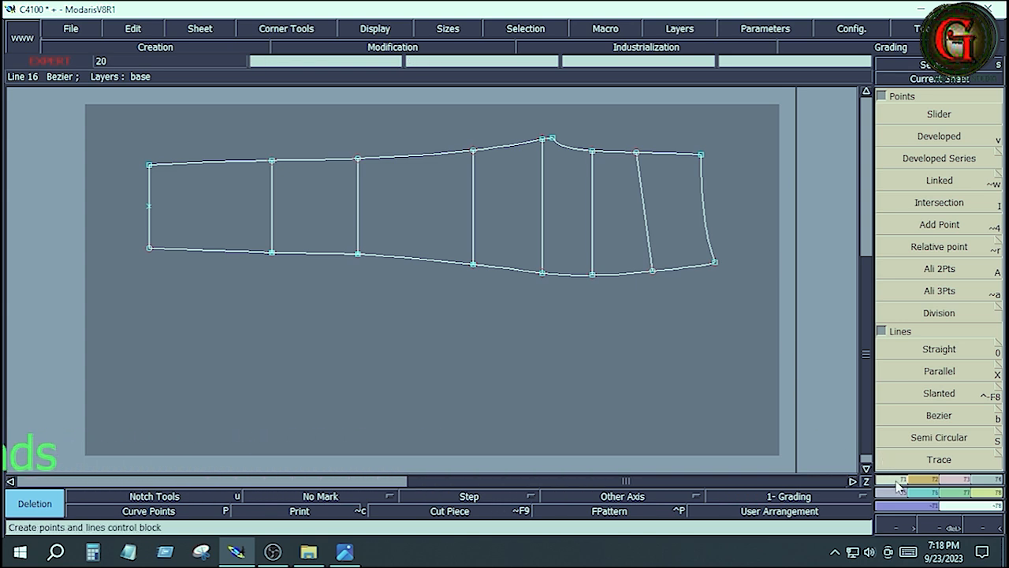
# Step: Add a developed point on the front side seam at a curve length of -6.5 inches from the waist corner
pyautogui.click(929, 142)
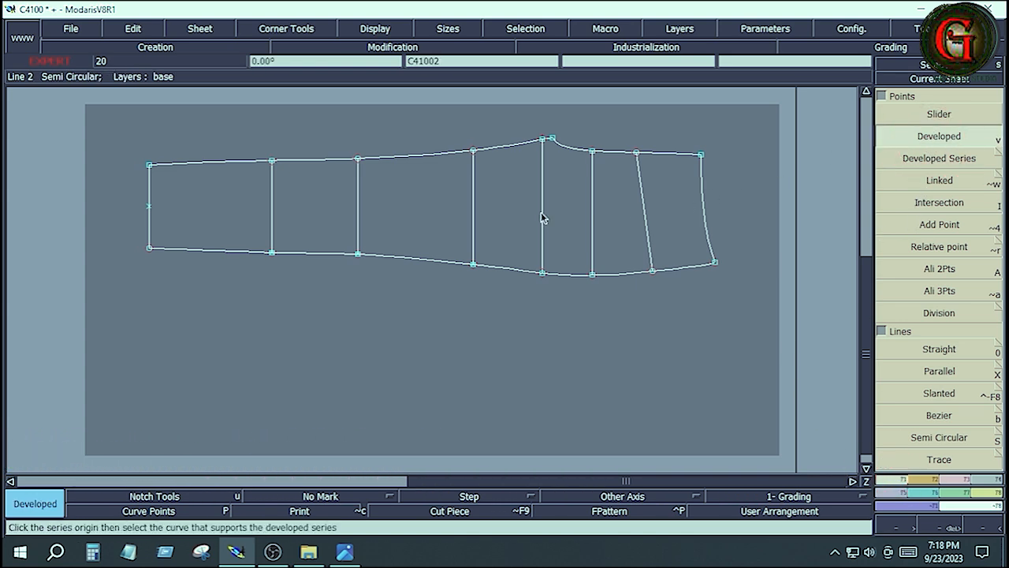
pyautogui.click(714, 265)
pyautogui.press('space')
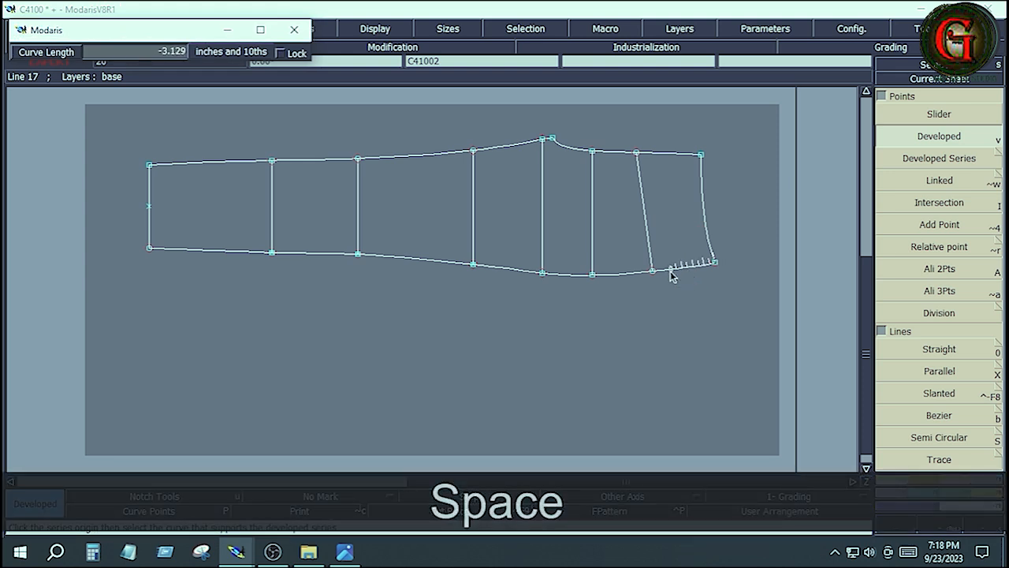
pyautogui.press('Down')
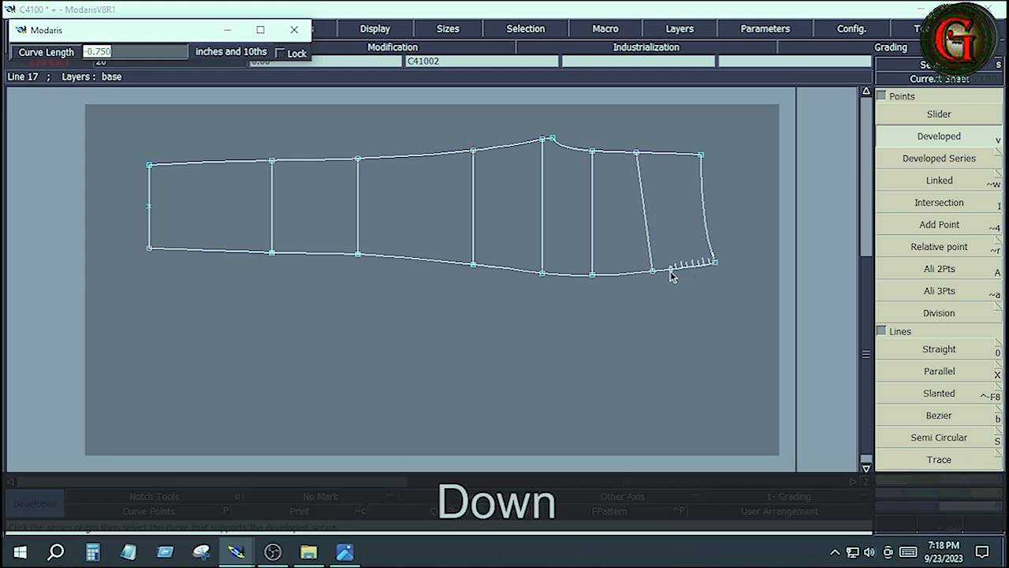
pyautogui.write('-6.5')
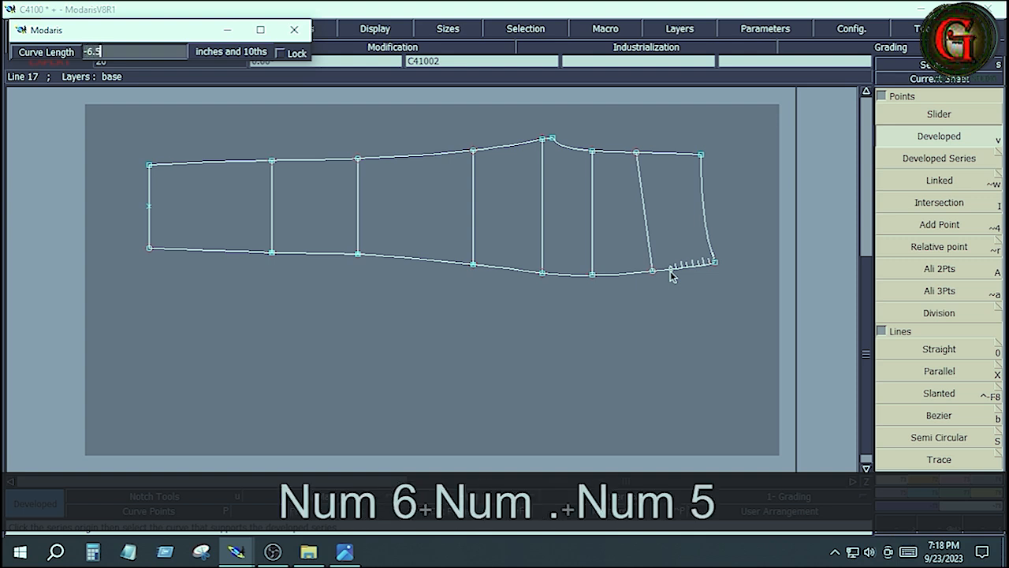
pyautogui.press('Return')
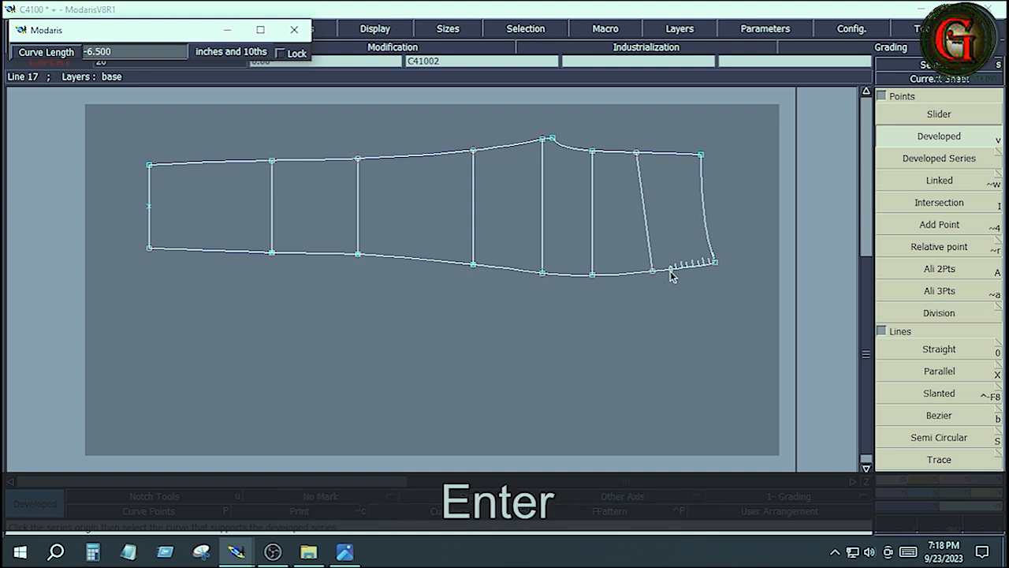
# Step: Add a developed point on the front panel's waist curve at a curve length of -1.75 inches from the side seam corner
pyautogui.click(713, 260)
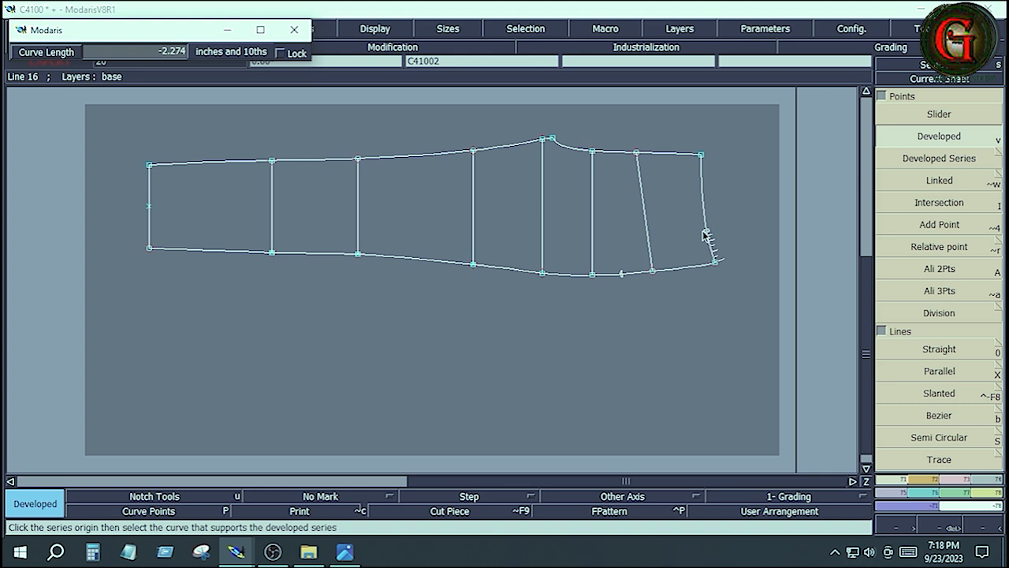
pyautogui.press('Down')
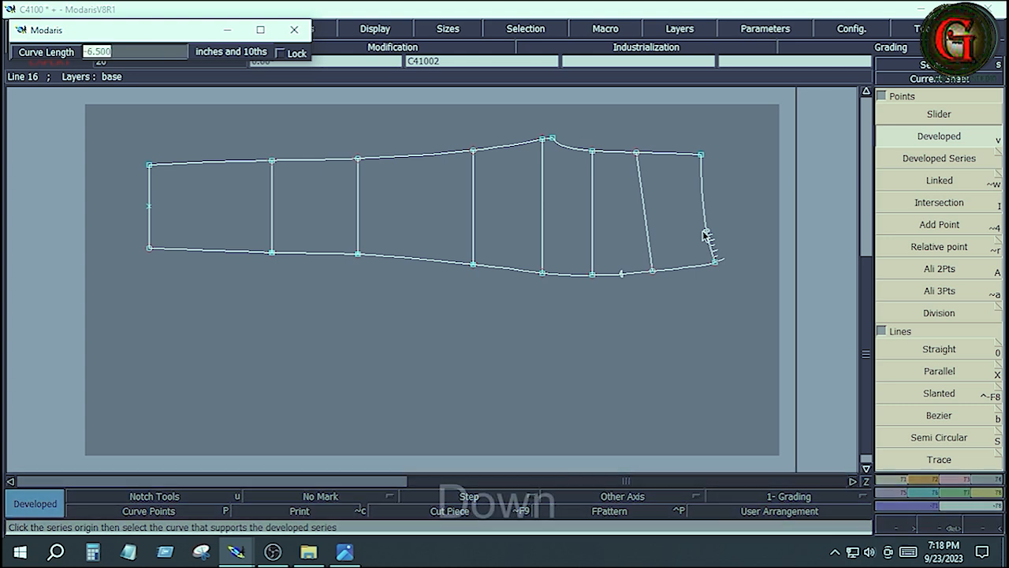
pyautogui.write('-')
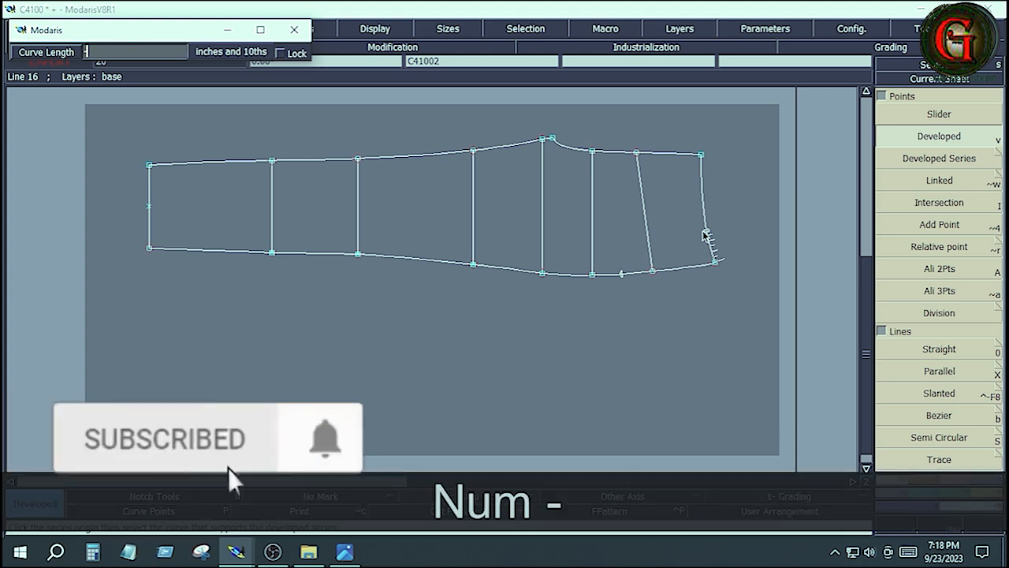
pyautogui.write('1.75')
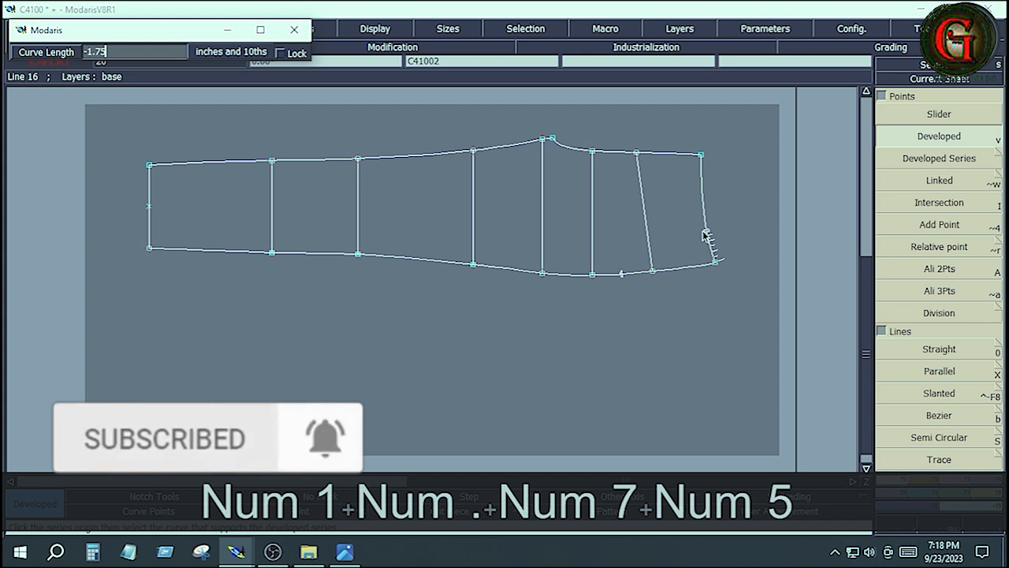
pyautogui.press('Return')
pyautogui.click(690, 284)
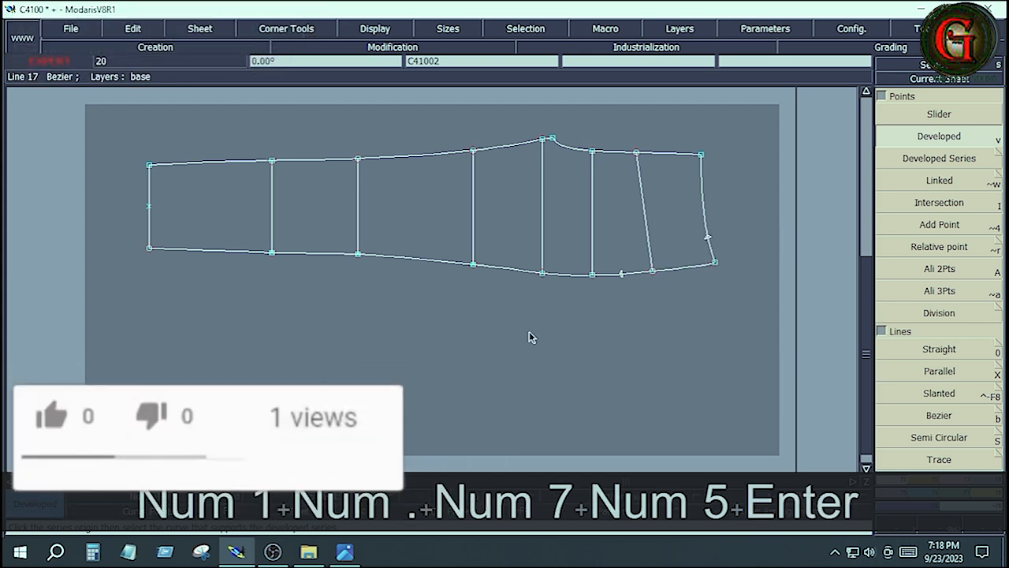
# Step: Insert the developed points on the waist curve and the side seam into their curves with Insert Point
pyautogui.click(955, 478)
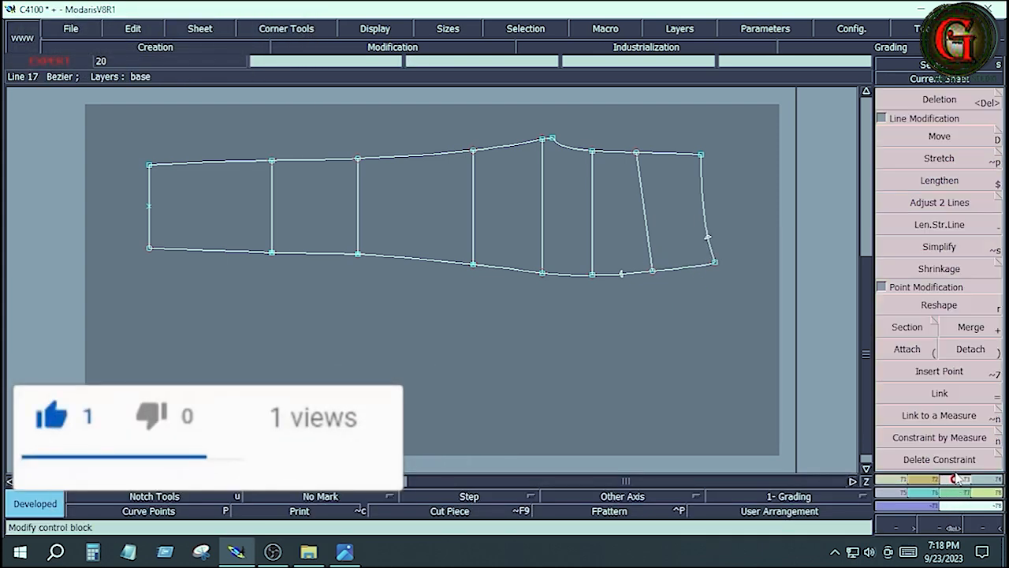
pyautogui.click(942, 371)
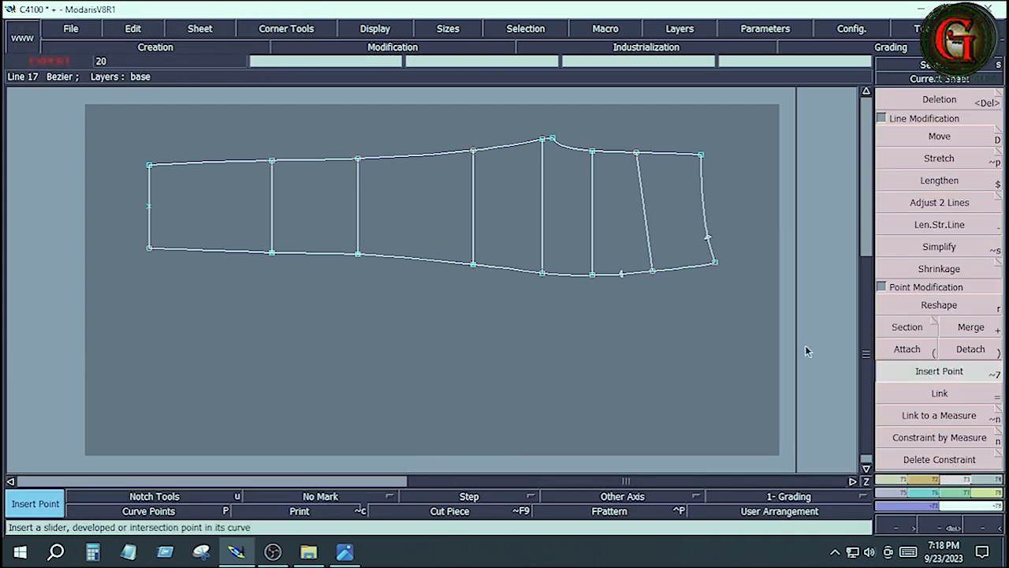
pyautogui.click(711, 239)
pyautogui.click(708, 237)
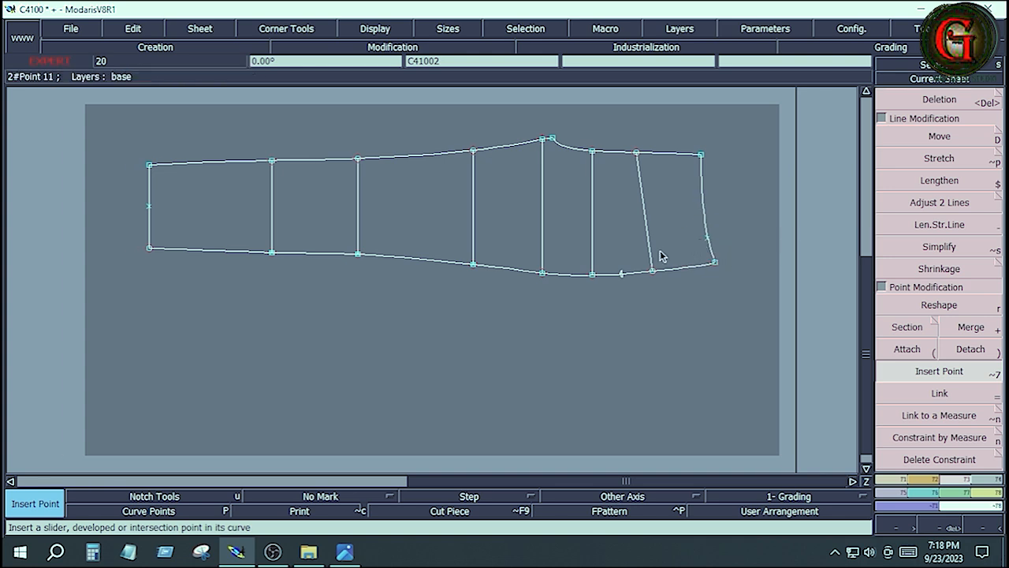
pyautogui.click(623, 274)
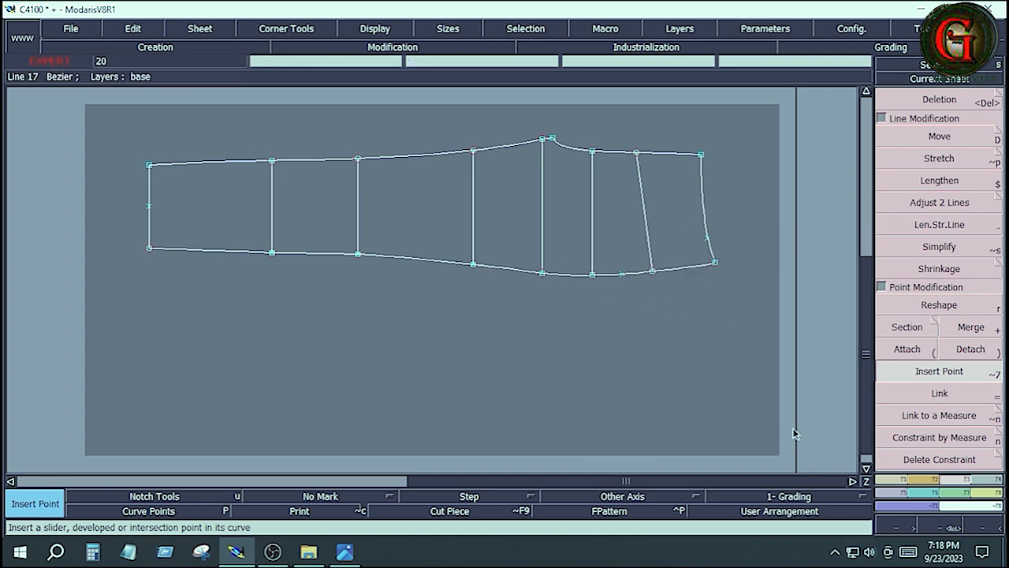
# Step: Draw the front pocket opening with Arc Arrow from the inserted side seam point to the inserted waist point, with an arrow of about 0.51 inches
pyautogui.click(344, 551)
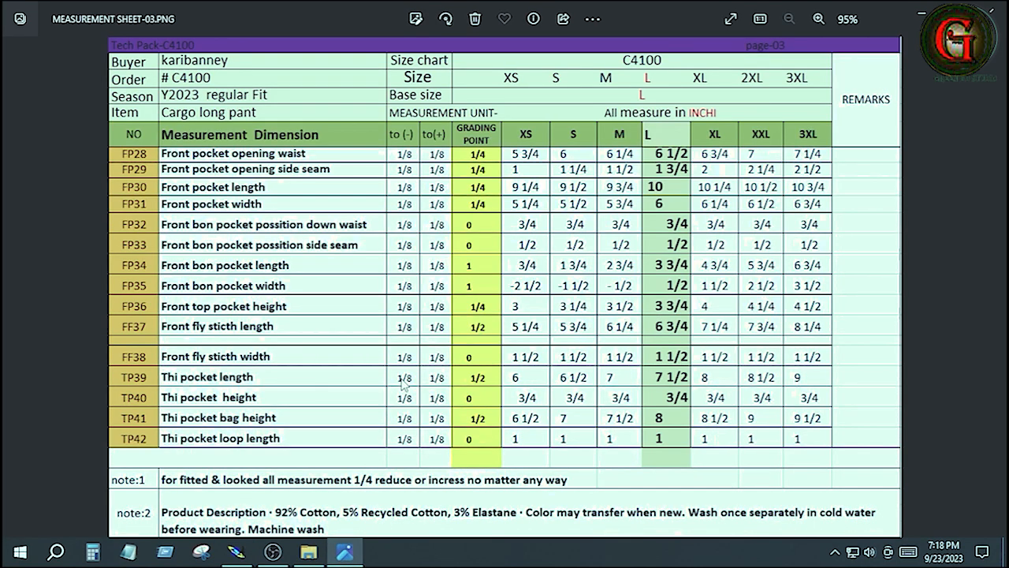
pyautogui.click(13, 289)
pyautogui.click(13, 289)
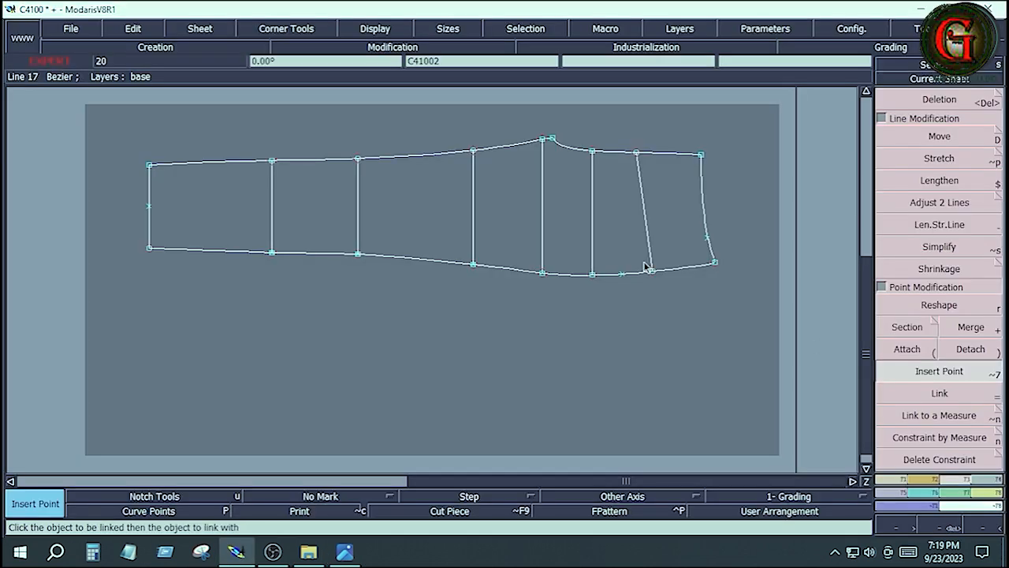
pyautogui.click(934, 483)
pyautogui.scroll(-3, 914, 347)
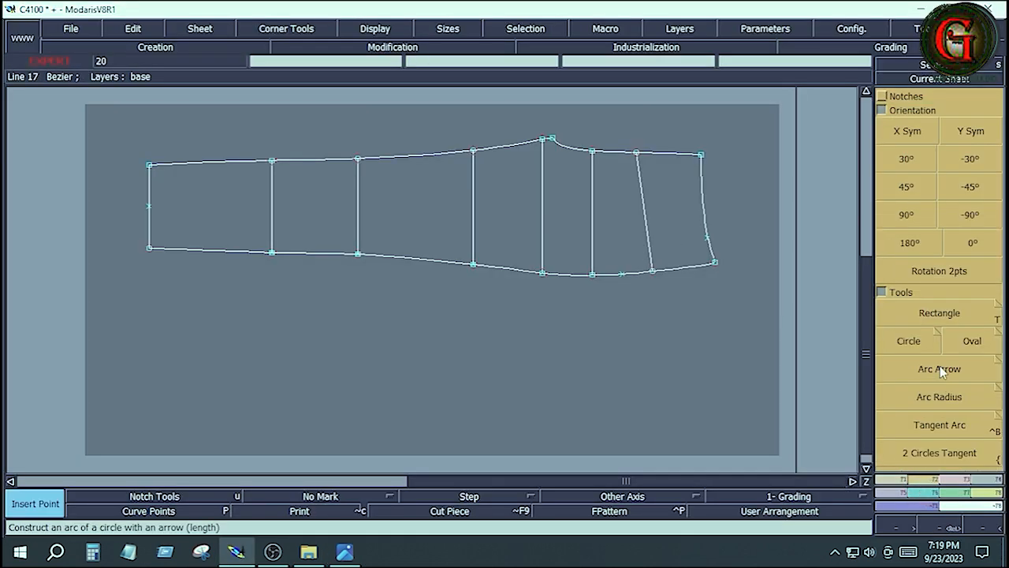
pyautogui.click(940, 368)
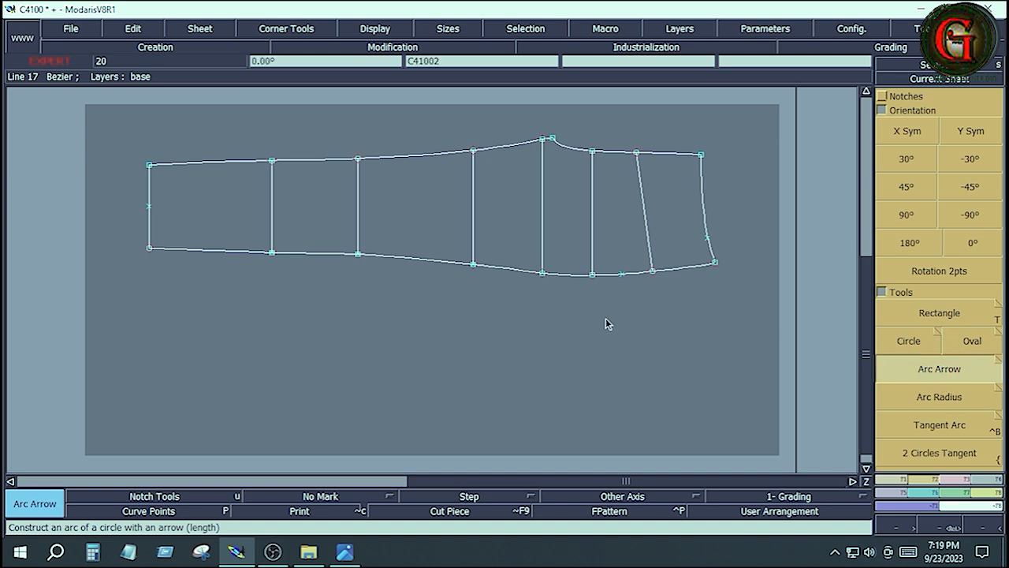
pyautogui.click(622, 276)
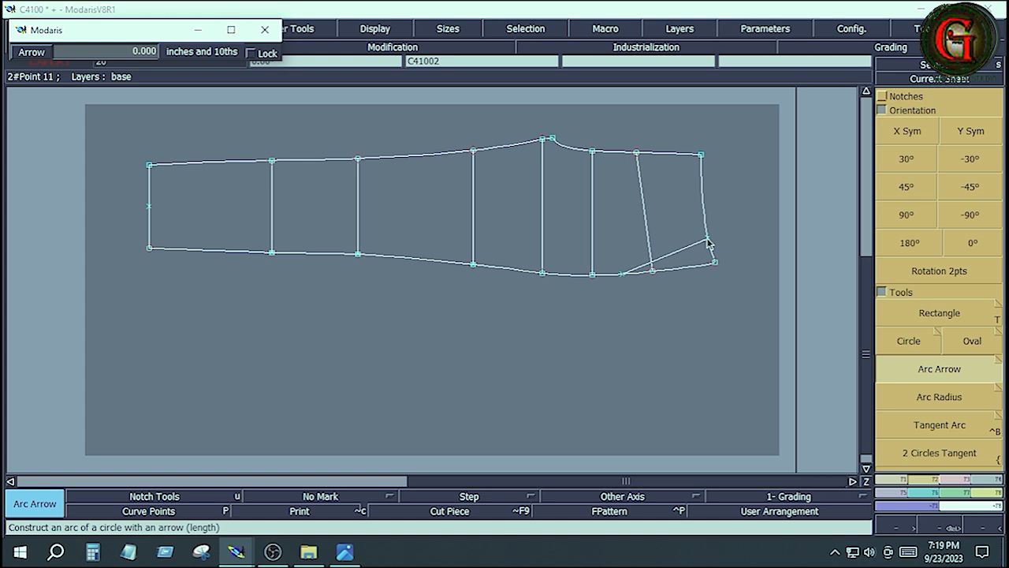
pyautogui.press('w')
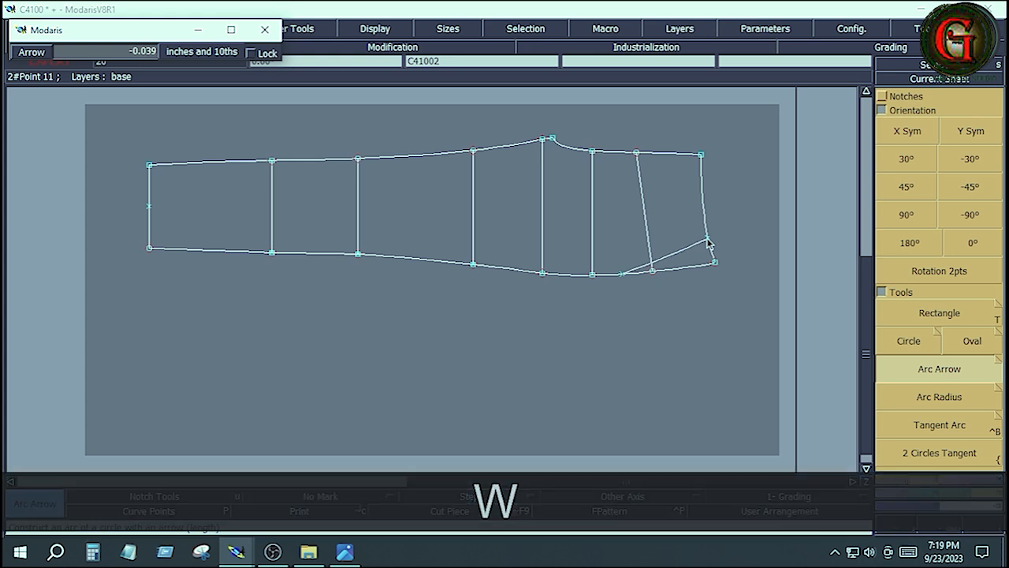
pyautogui.press('w')
pyautogui.press('w')
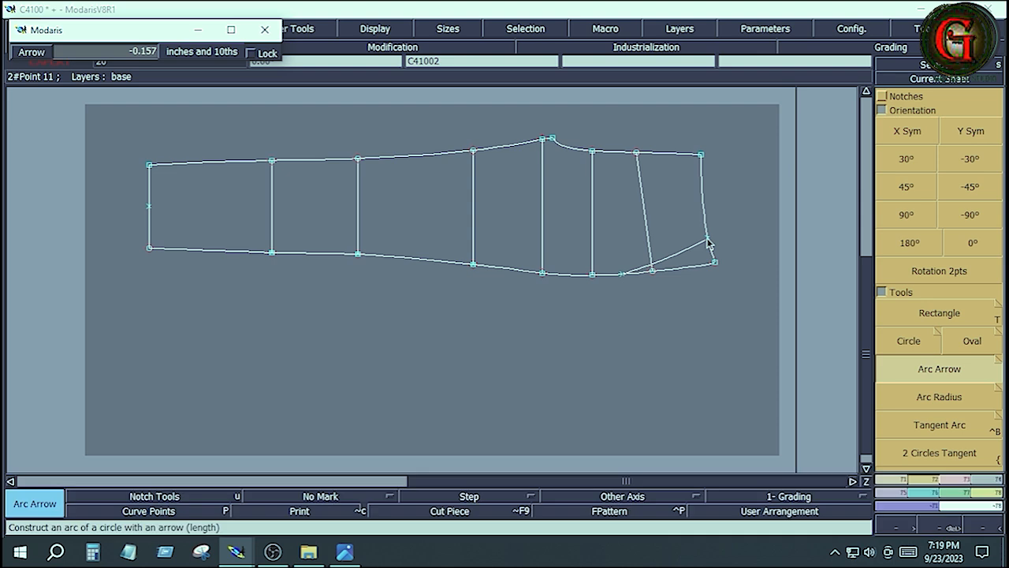
pyautogui.press('q')
pyautogui.press('q')
pyautogui.press('q')
pyautogui.press('q')
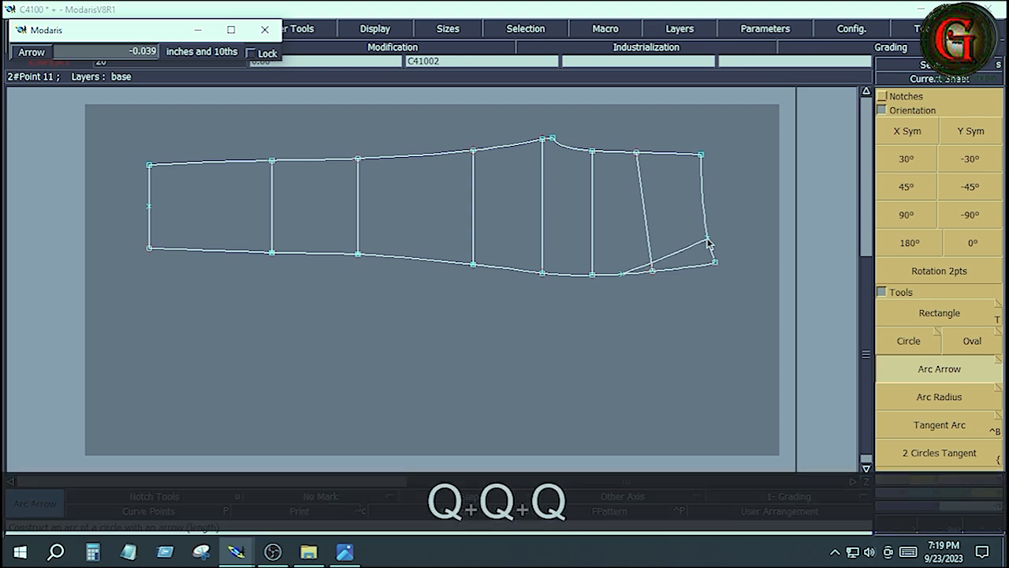
pyautogui.press('q')
pyautogui.press('q')
pyautogui.press('q')
pyautogui.press('q')
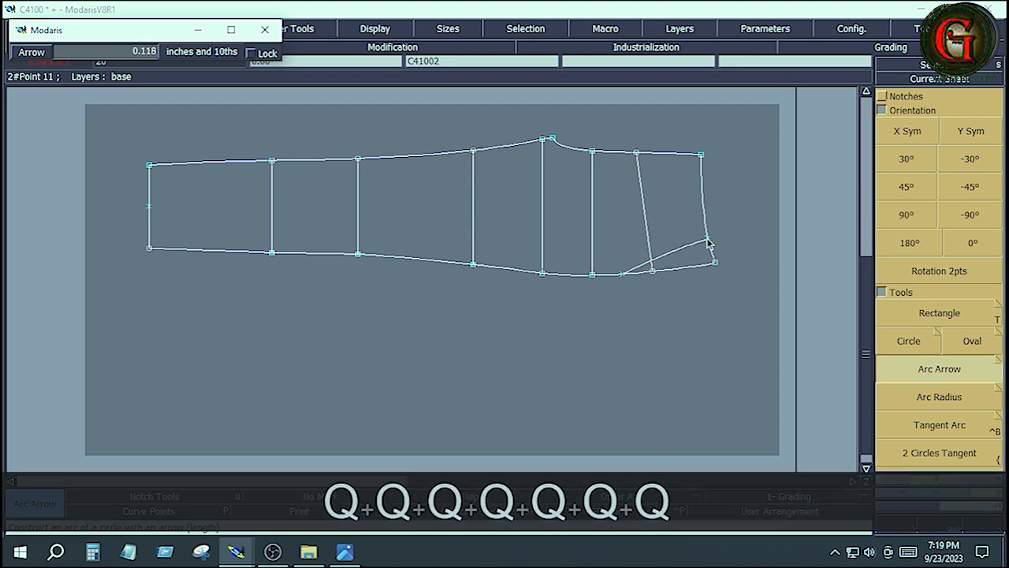
pyautogui.press('q')
pyautogui.press('q')
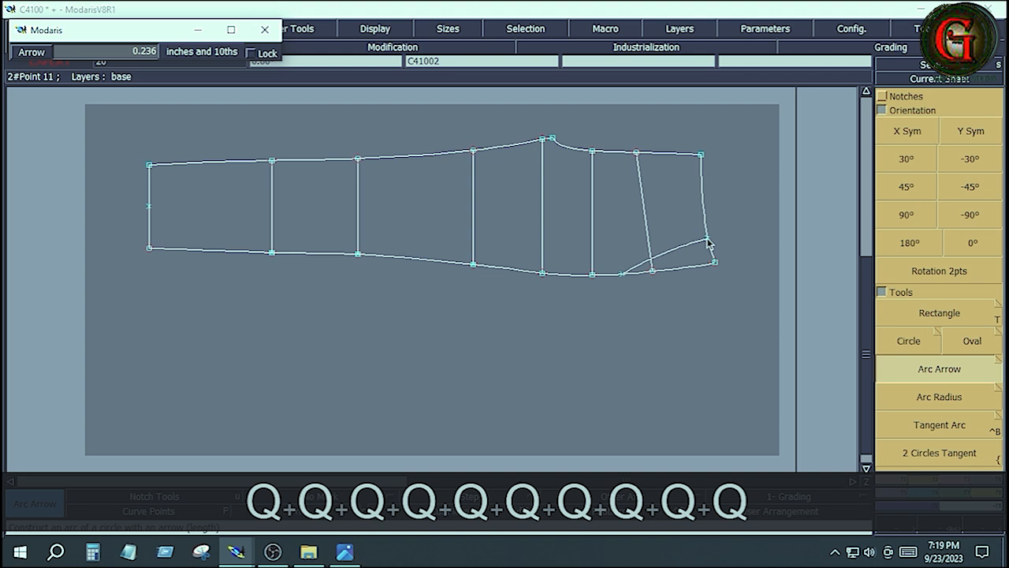
pyautogui.press('q')
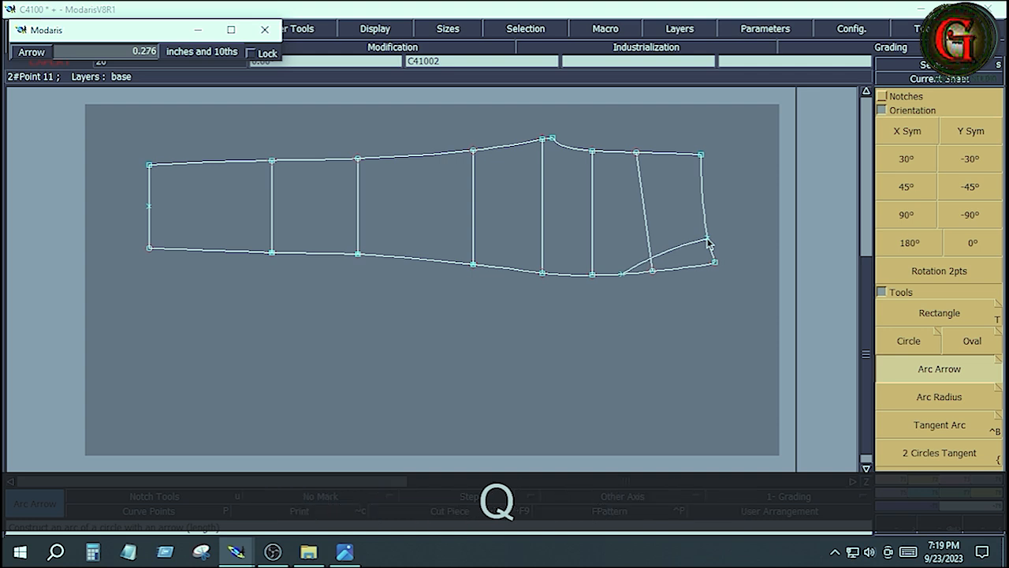
pyautogui.press('q')
pyautogui.press('q')
pyautogui.press('q')
pyautogui.press('q')
pyautogui.press('q')
pyautogui.press('q')
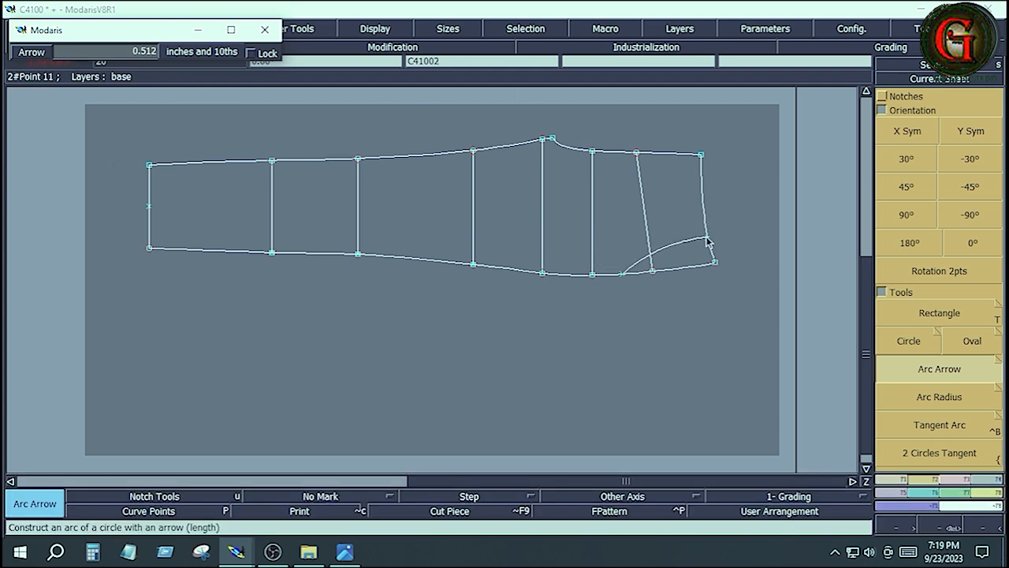
pyautogui.click(707, 242)
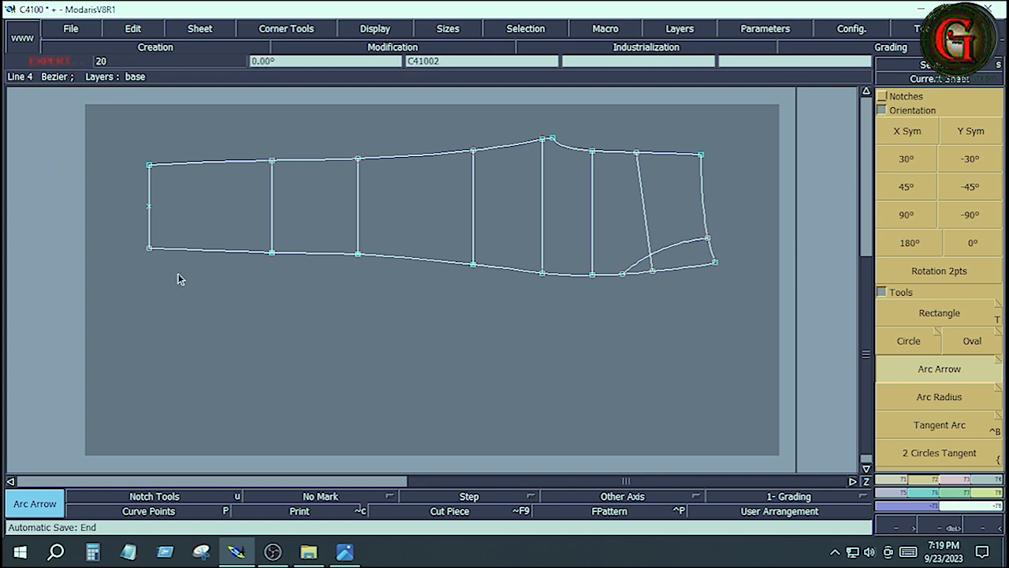
# Step: Arrange all sheets on the desk and save the model over the existing C4100.mdl
pyautogui.press('j')
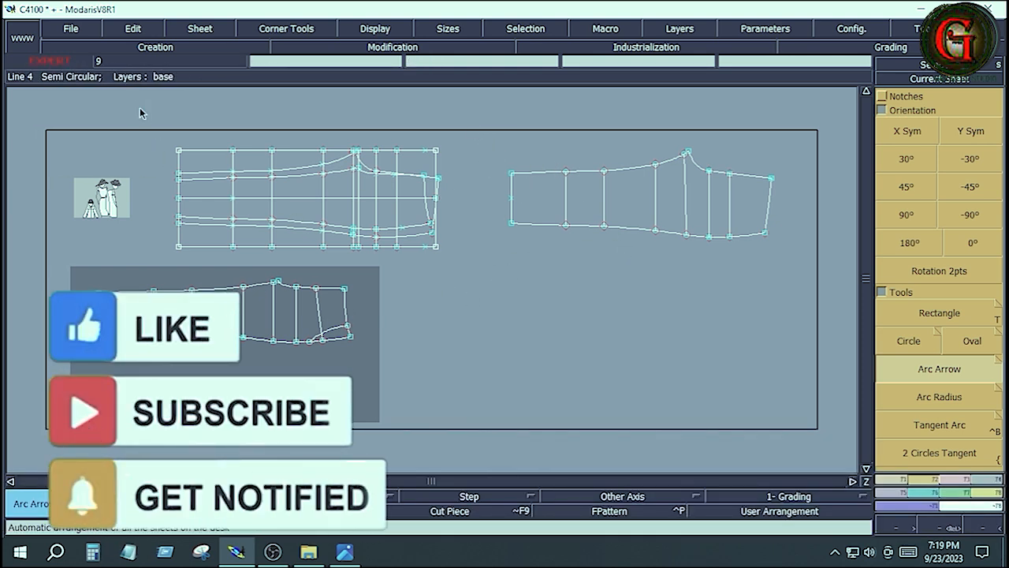
pyautogui.click(70, 30)
pyautogui.click(79, 87)
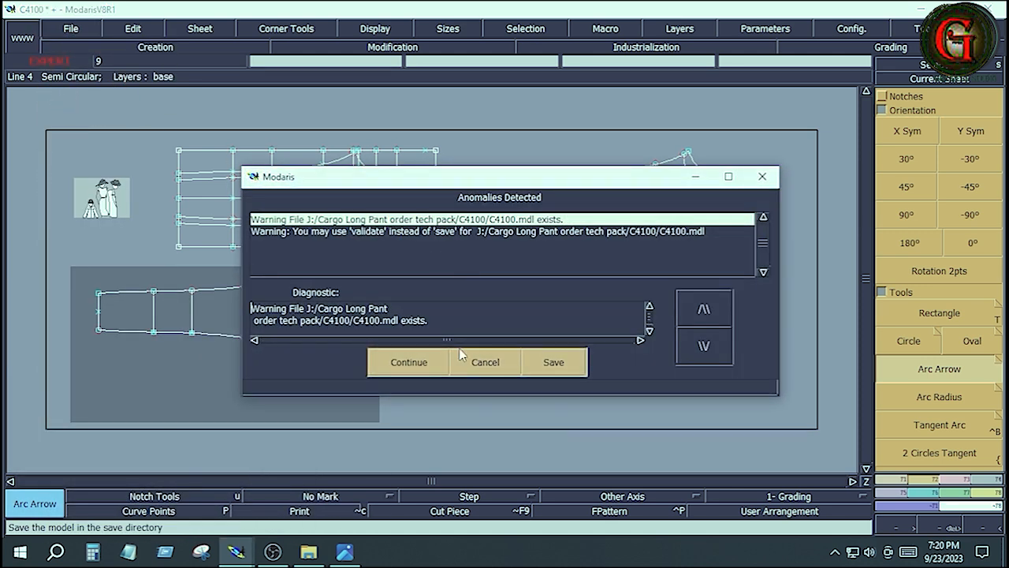
pyautogui.click(421, 360)
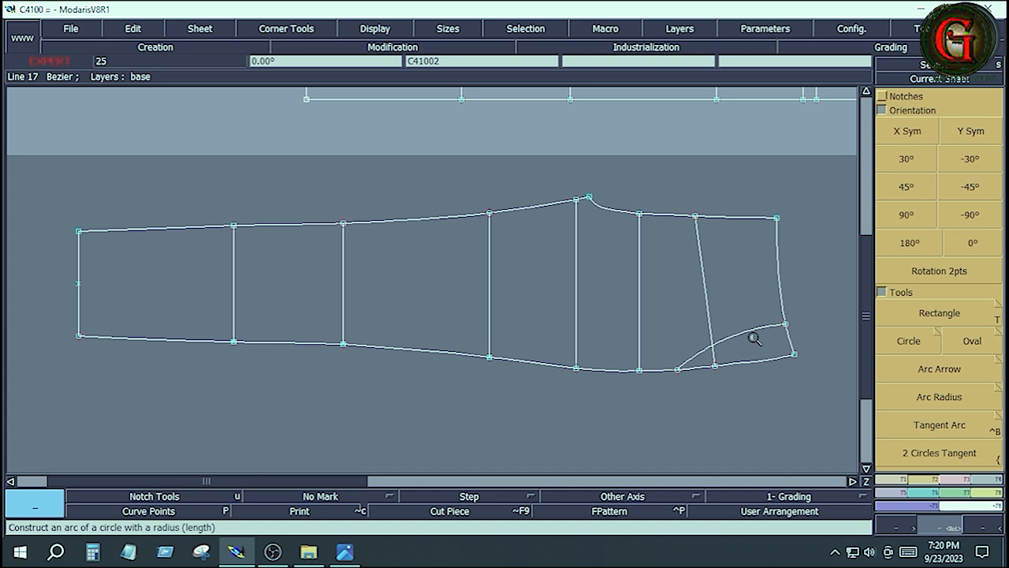
# Step: Check the front pocket sizes on MEASUREMENT SHEET-03 and the pocket measuring points on the MEASURE POINT FR, BK sketches
pyautogui.click(344, 552)
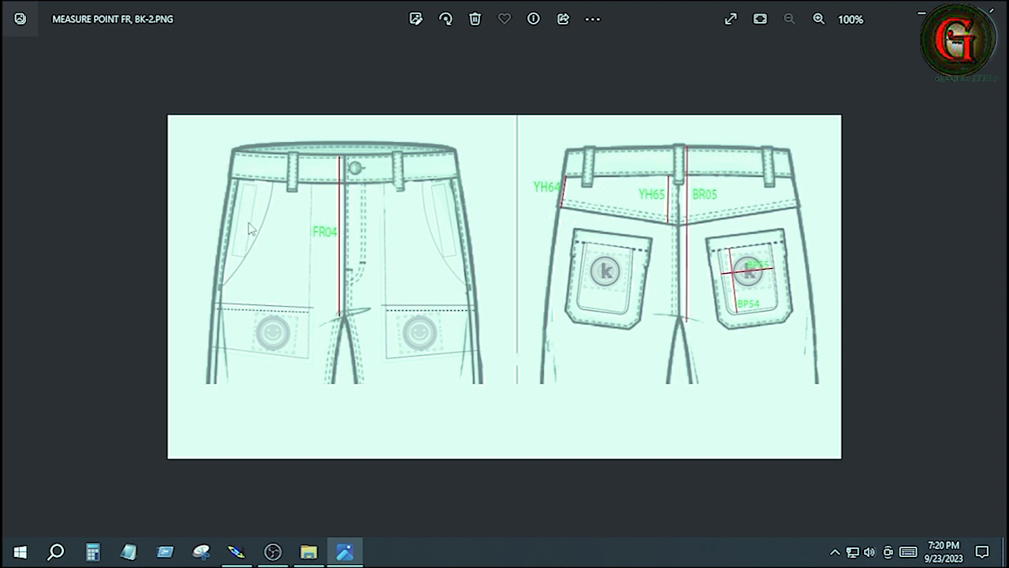
pyautogui.press('Right')
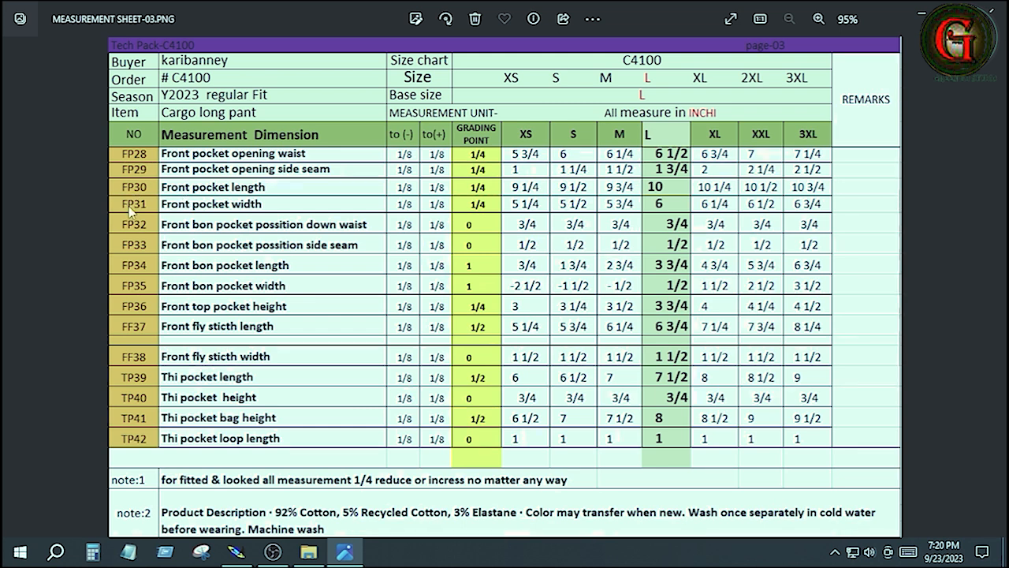
pyautogui.click(31, 290)
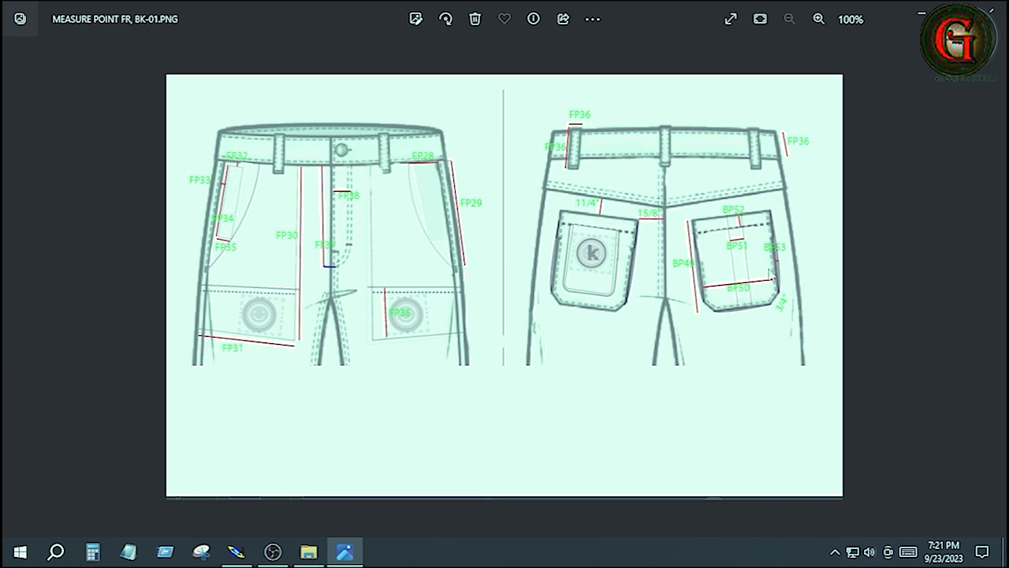
pyautogui.click(993, 288)
pyautogui.click(993, 288)
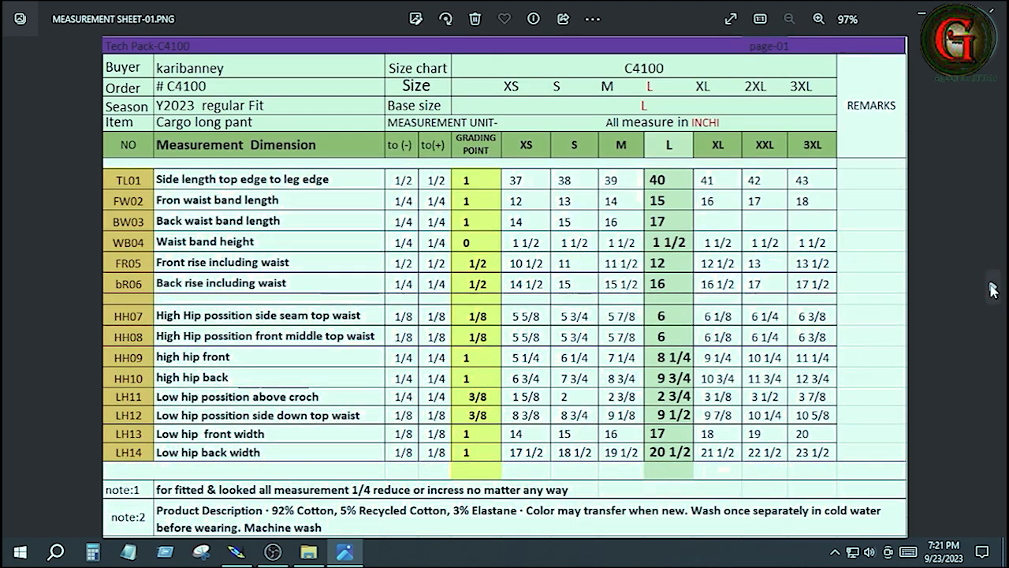
pyautogui.click(993, 288)
pyautogui.click(993, 288)
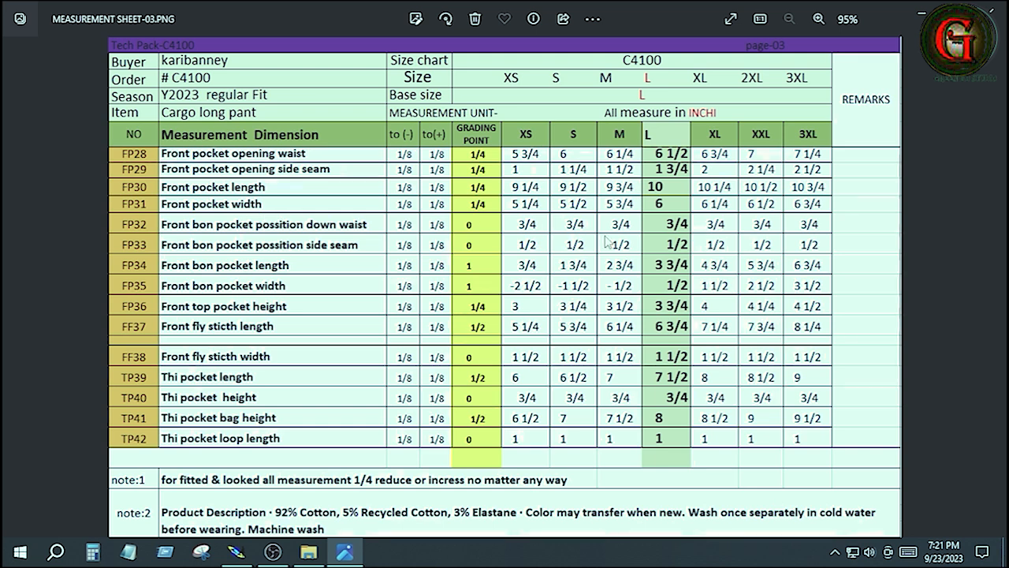
pyautogui.click(236, 551)
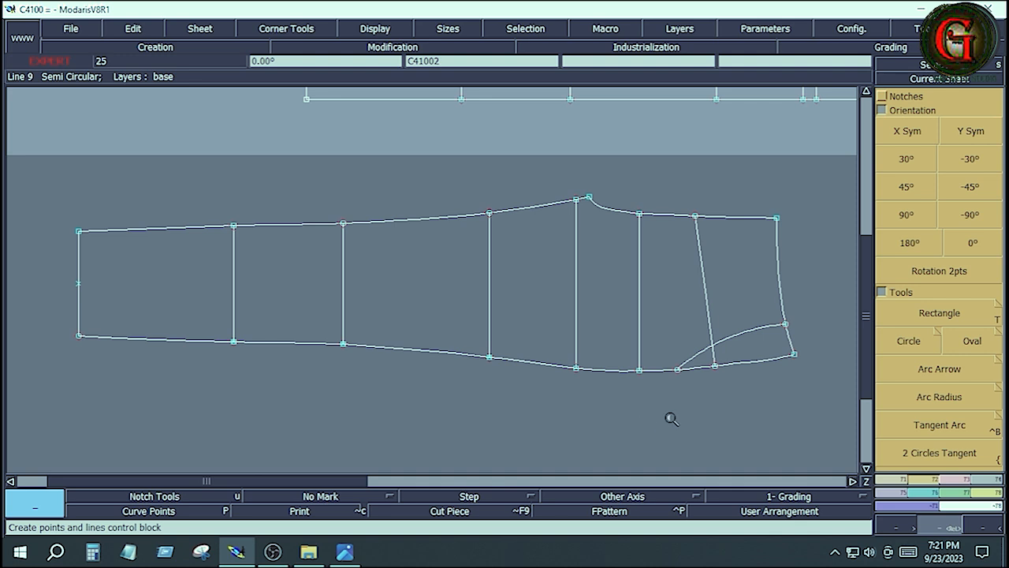
# Step: Draw a horizontal 10-inch Bezier line from the front panel's waist curve towards the crotch line for the front pocket length
pyautogui.scroll(5, 912, 387)
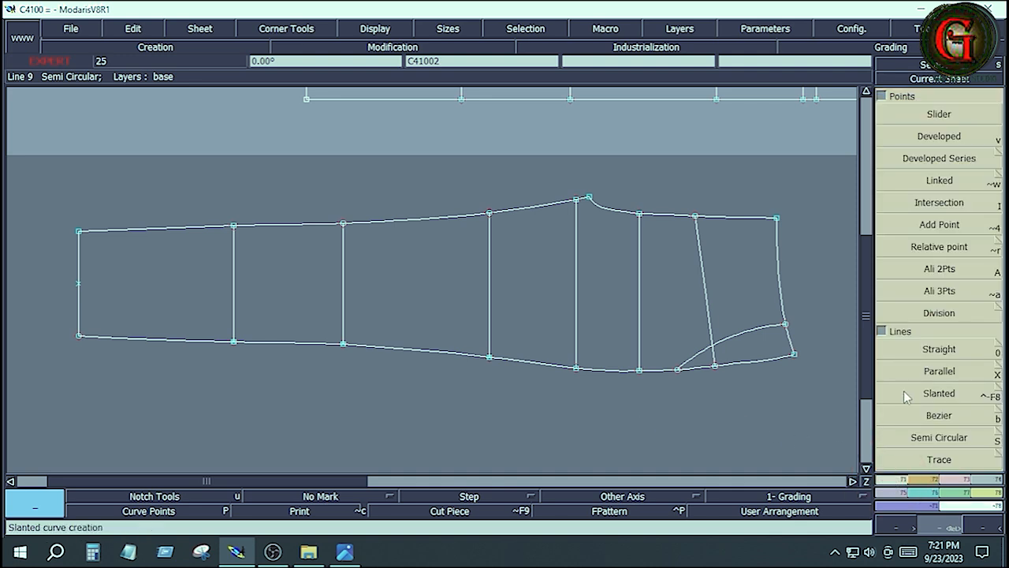
pyautogui.click(937, 137)
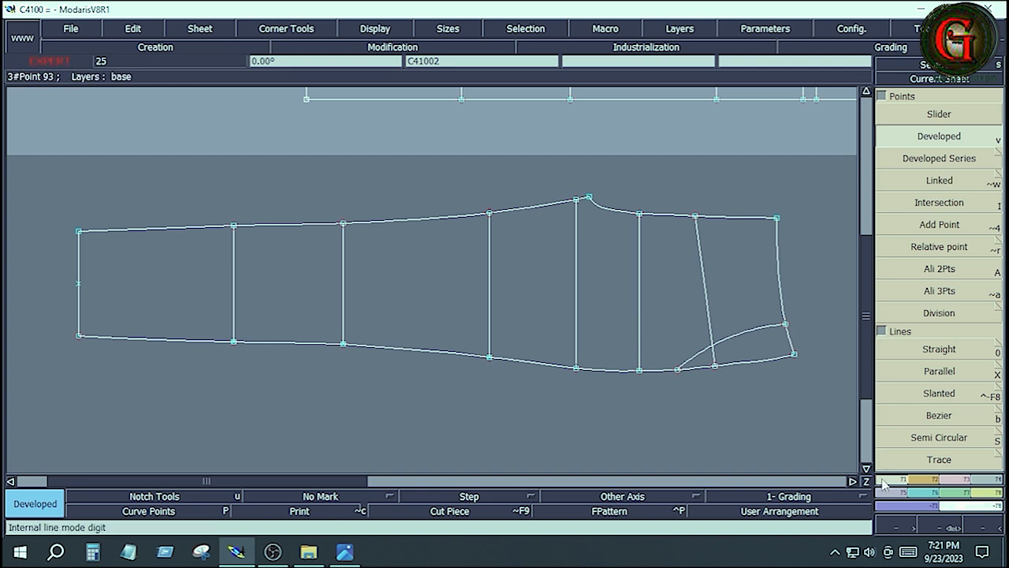
pyautogui.click(939, 415)
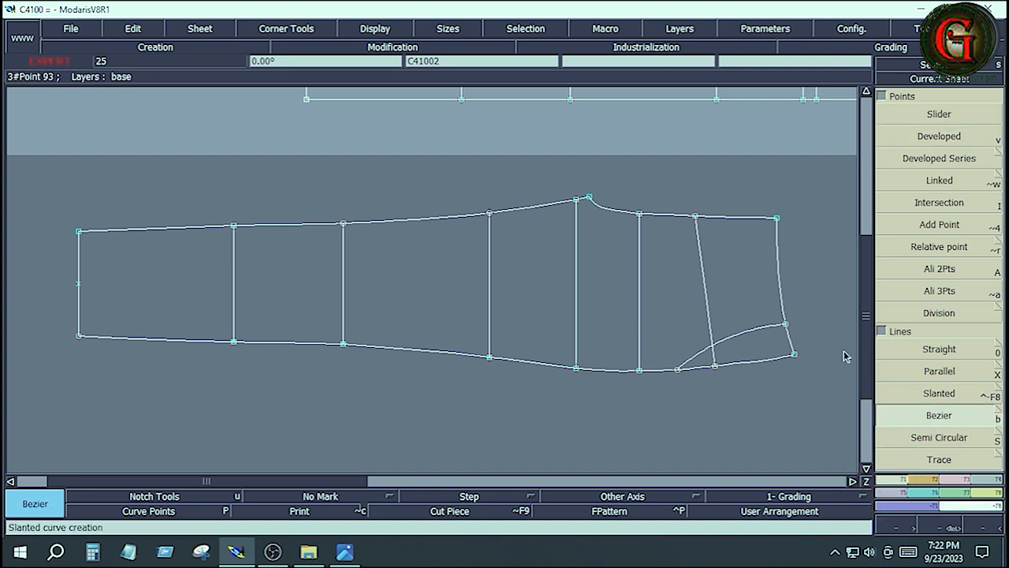
pyautogui.click(779, 262)
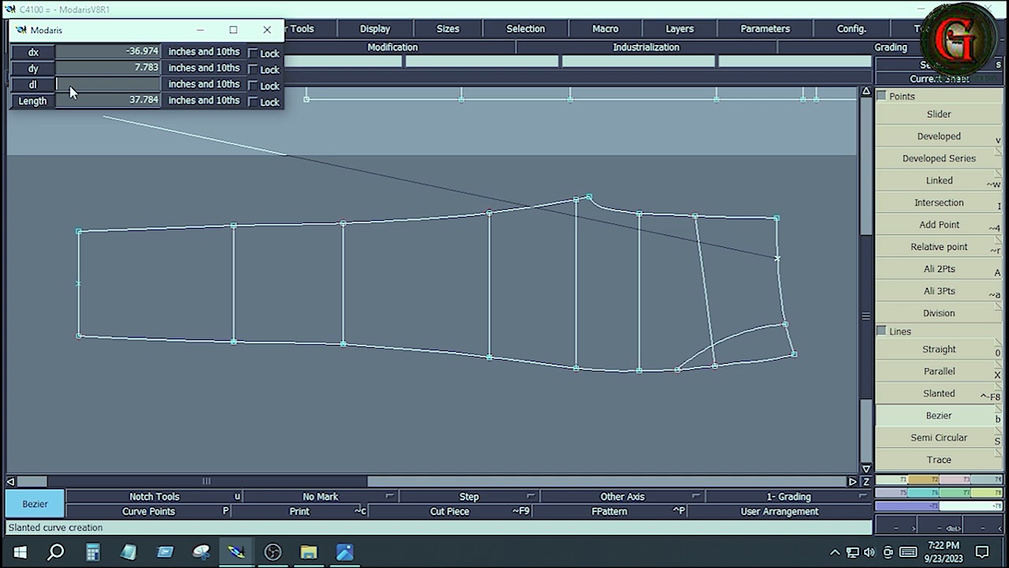
pyautogui.write('10')
pyautogui.press('Return')
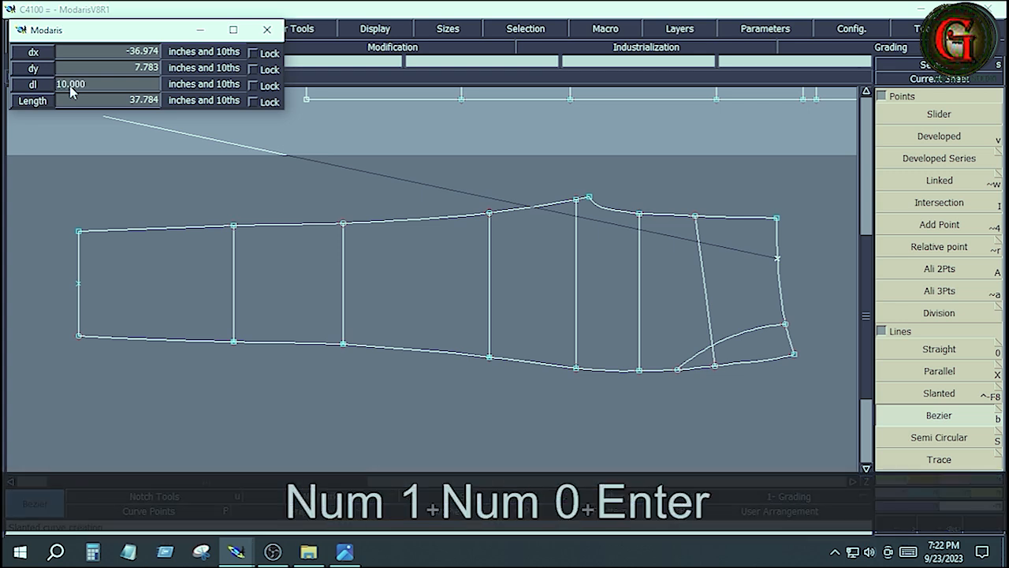
pyautogui.keyDown('ctrl'); pyautogui.click(600, 272); pyautogui.keyUp('ctrl')
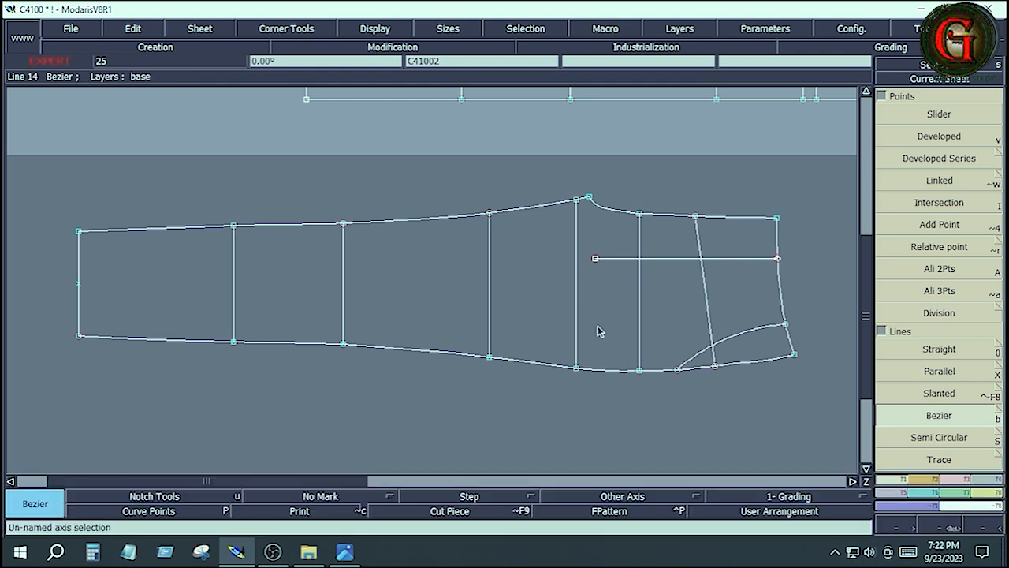
# Step: Check the front pocket width on MEASUREMENT SHEET-03 and draw a vertical Bezier line from the pocket length line's inner end to the side seam
pyautogui.click(345, 552)
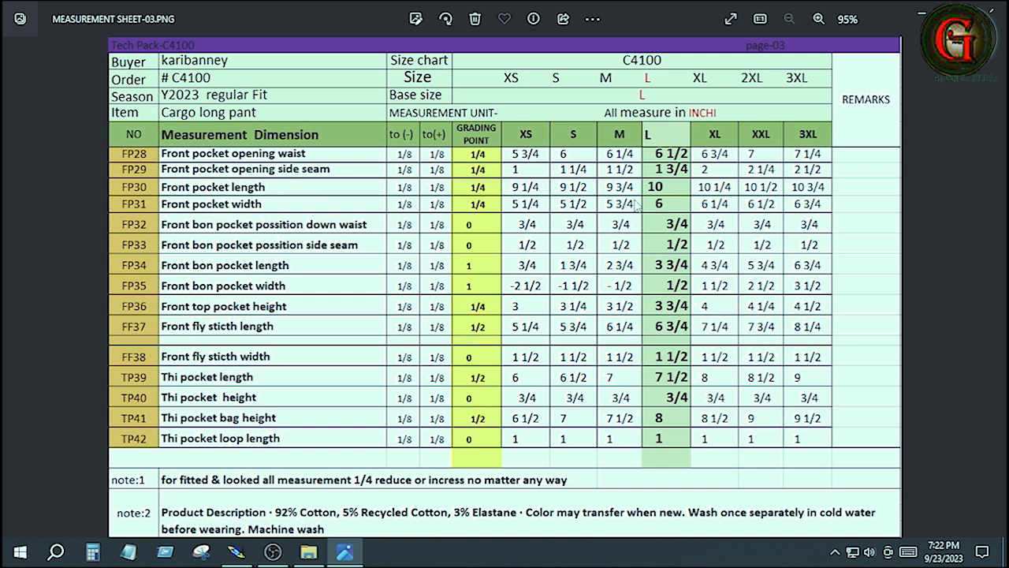
pyautogui.click(235, 552)
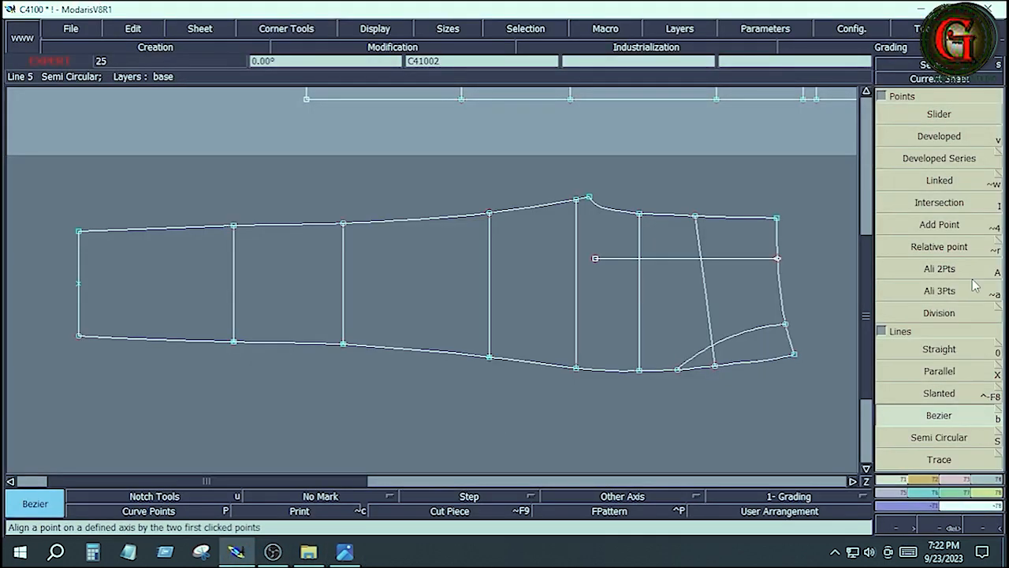
pyautogui.click(595, 258)
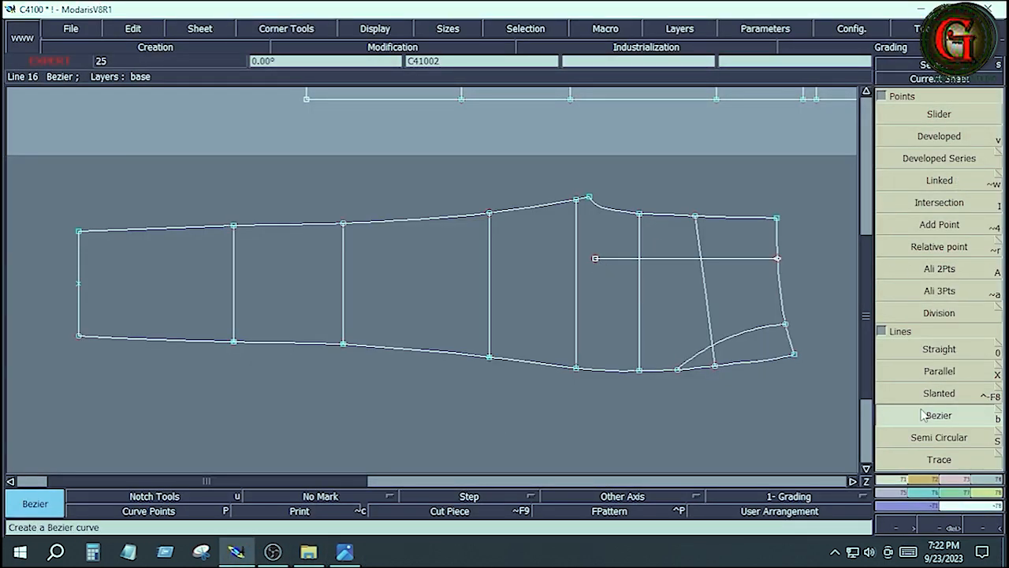
pyautogui.keyDown('ctrl'); pyautogui.click(595, 369); pyautogui.keyUp('ctrl')
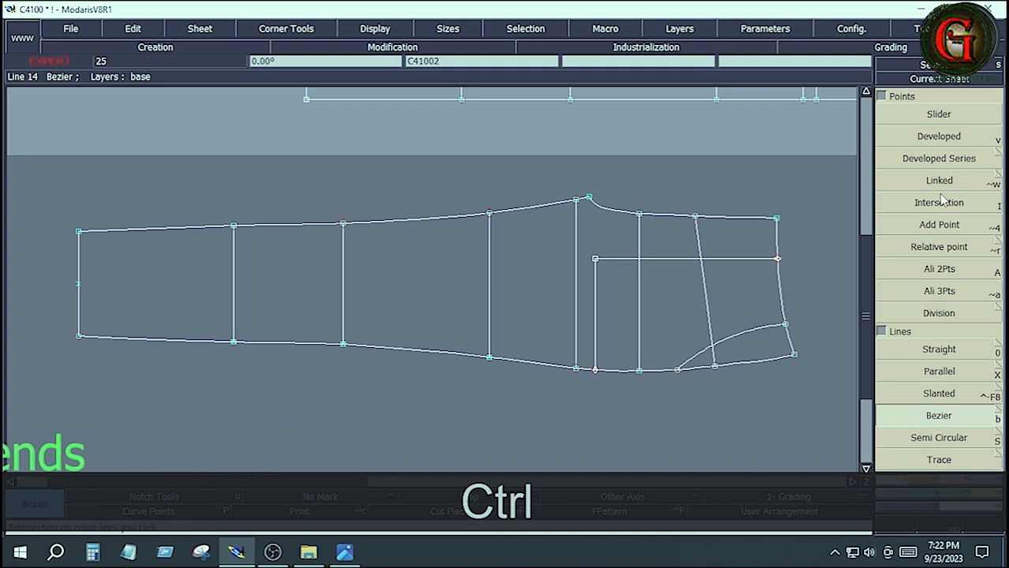
# Step: Place a developed point on the vertical pocket line at a curve length of -6 inches from its side seam end
pyautogui.click(939, 136)
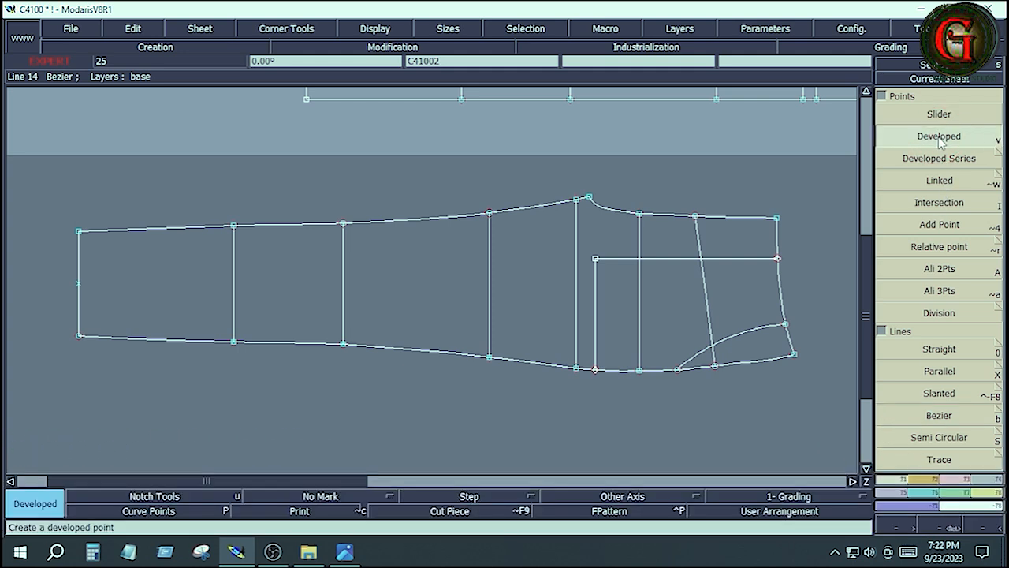
pyautogui.click(595, 369)
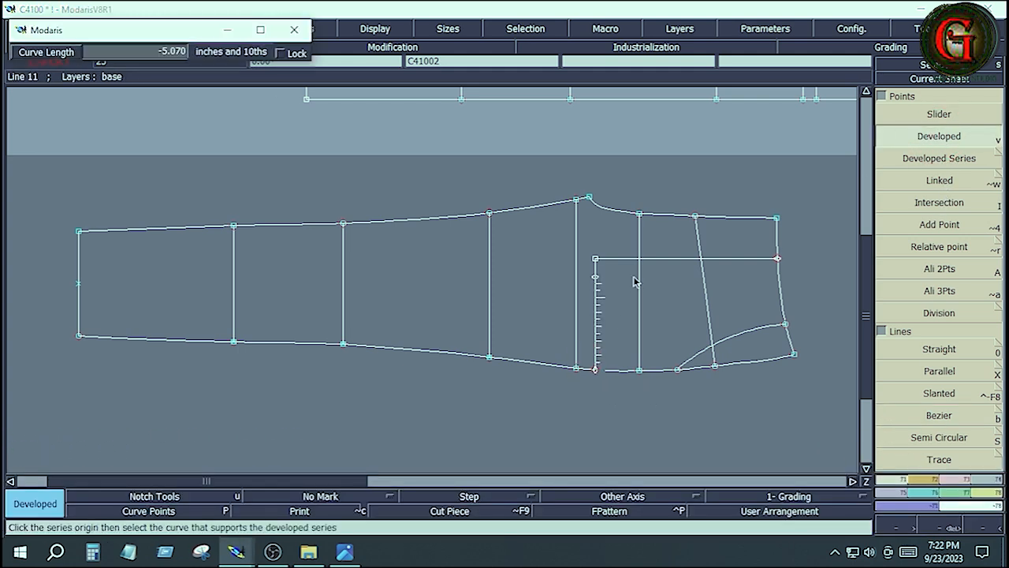
pyautogui.press('Down')
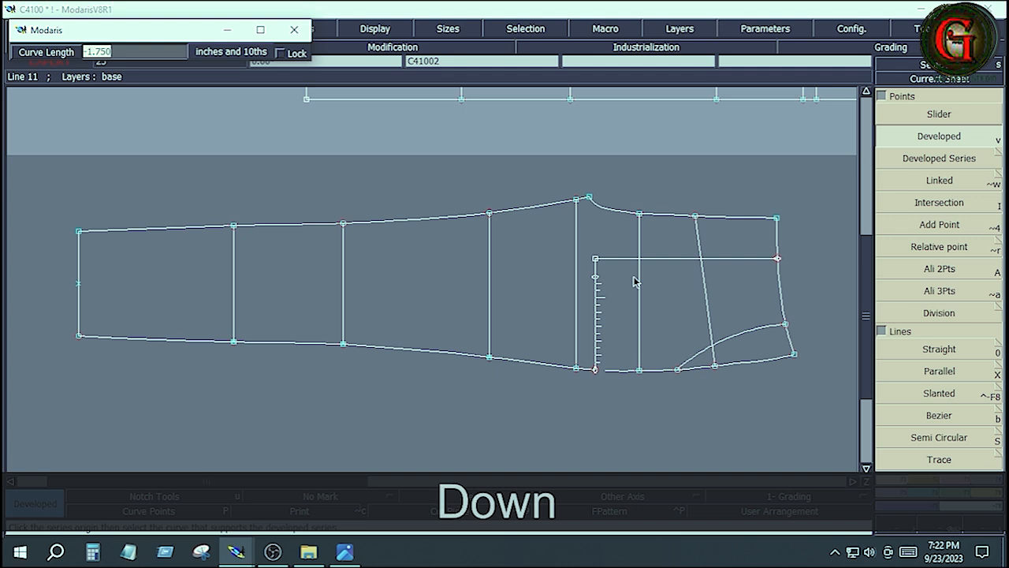
pyautogui.write('-6')
pyautogui.press('Return')
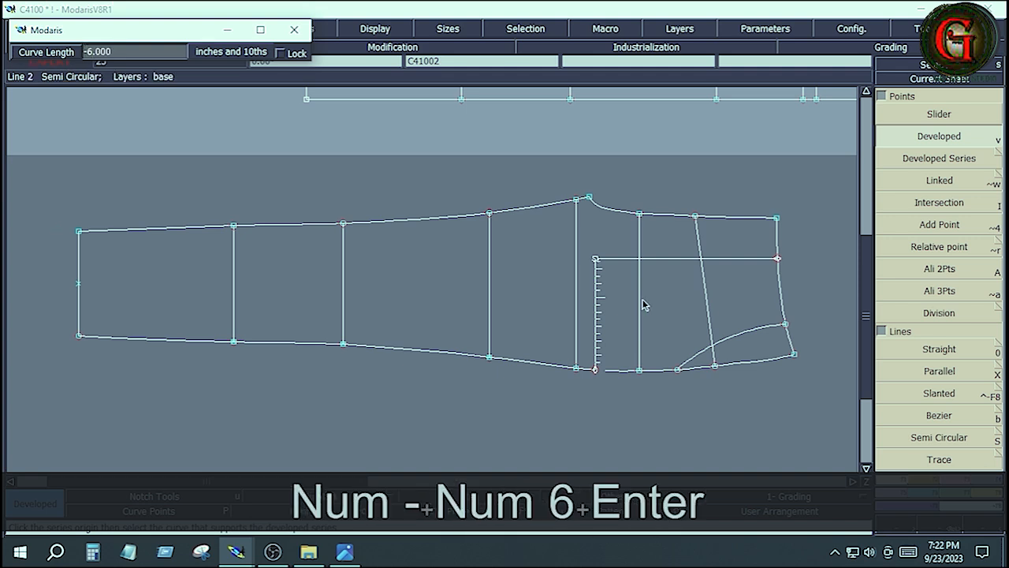
pyautogui.click(622, 323)
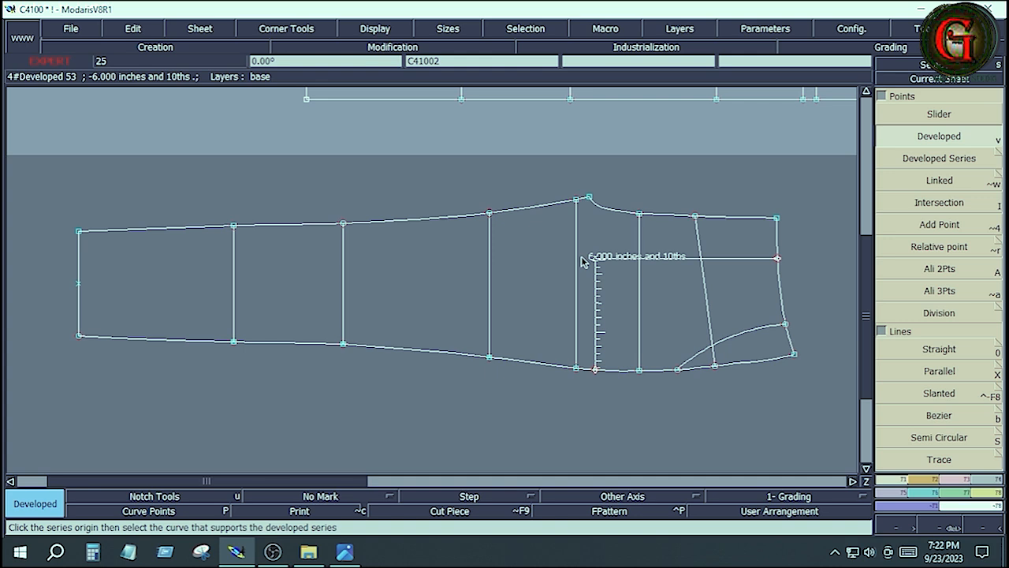
# Step: Insert the developed point into the vertical pocket line and section the line at that point
pyautogui.press('Return')
pyautogui.moveTo(573, 238); pyautogui.dragTo(618, 290)
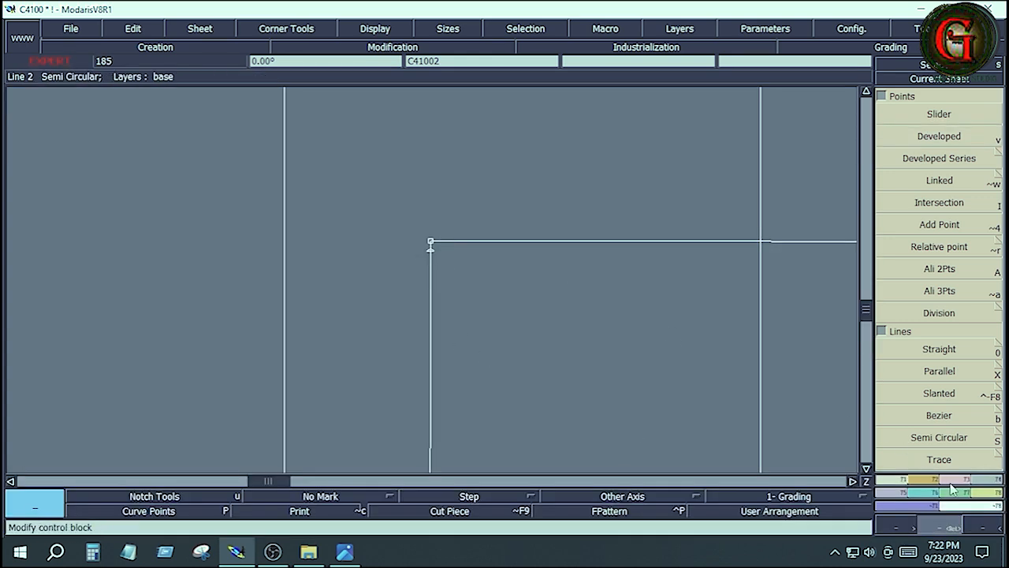
pyautogui.click(952, 478)
pyautogui.click(930, 370)
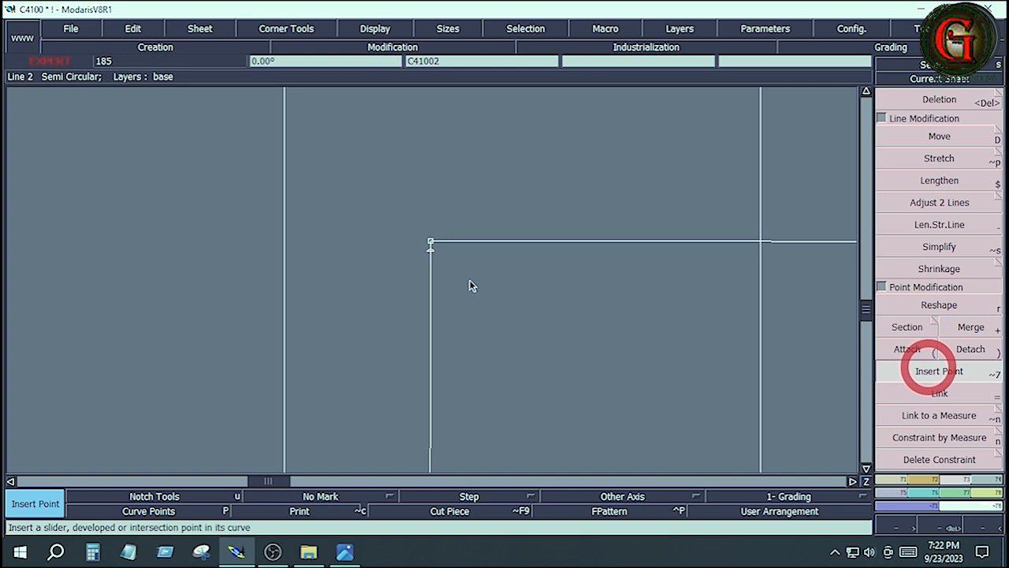
pyautogui.click(433, 249)
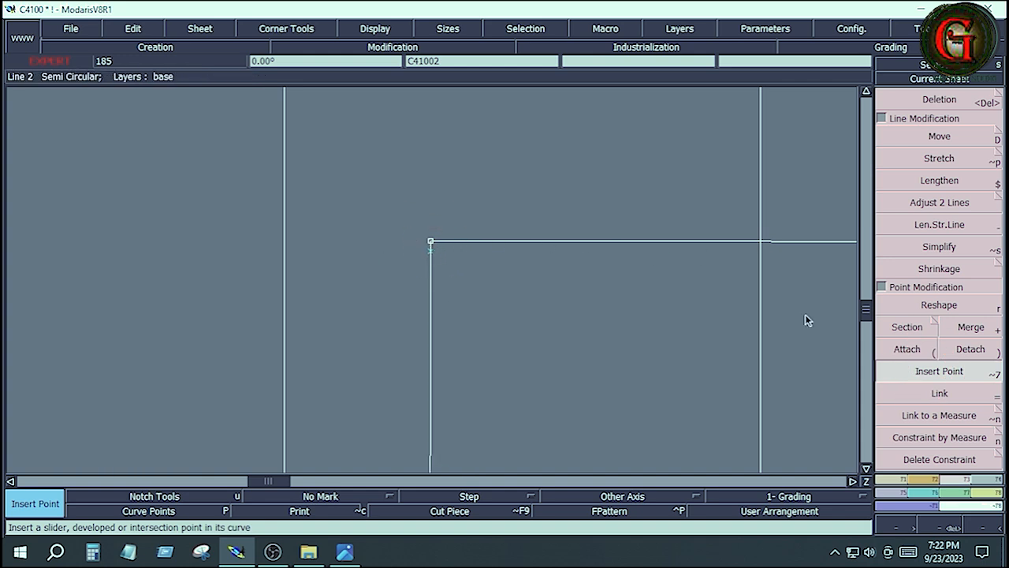
pyautogui.click(905, 329)
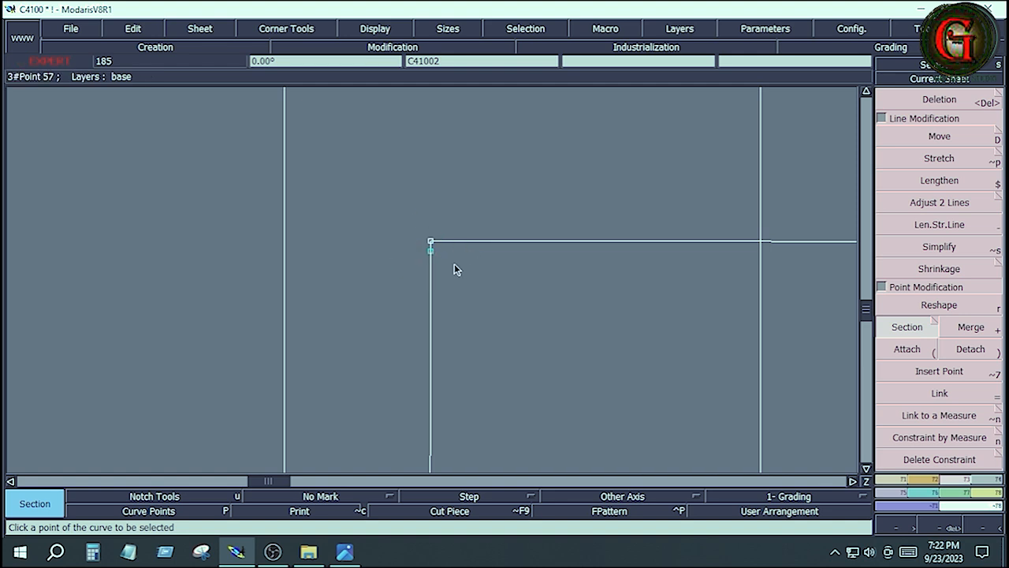
# Step: Delete the horizontal pocket length line and the cut-off stub above the section point, including its loose end point
pyautogui.press('Delete')
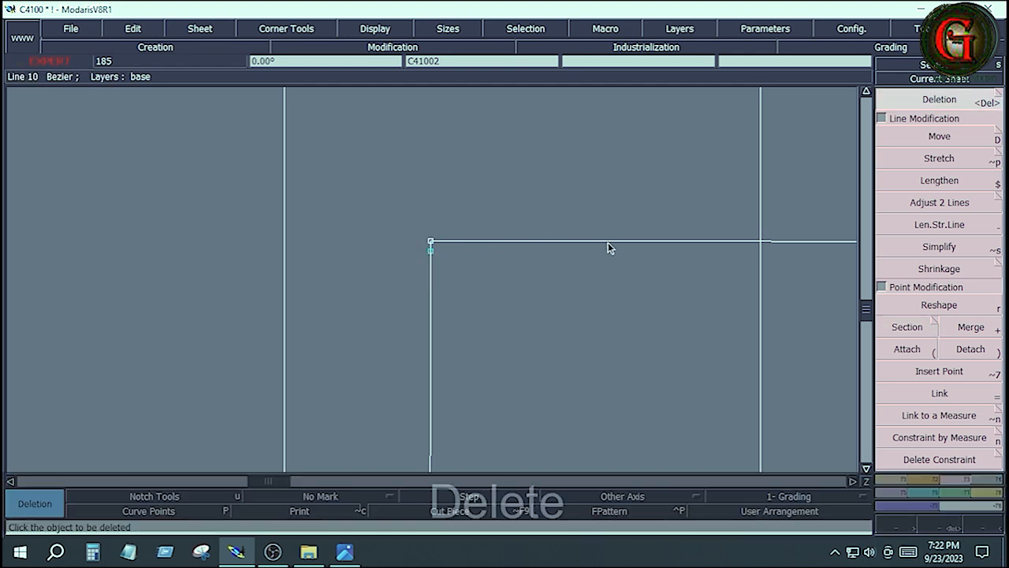
pyautogui.click(608, 242)
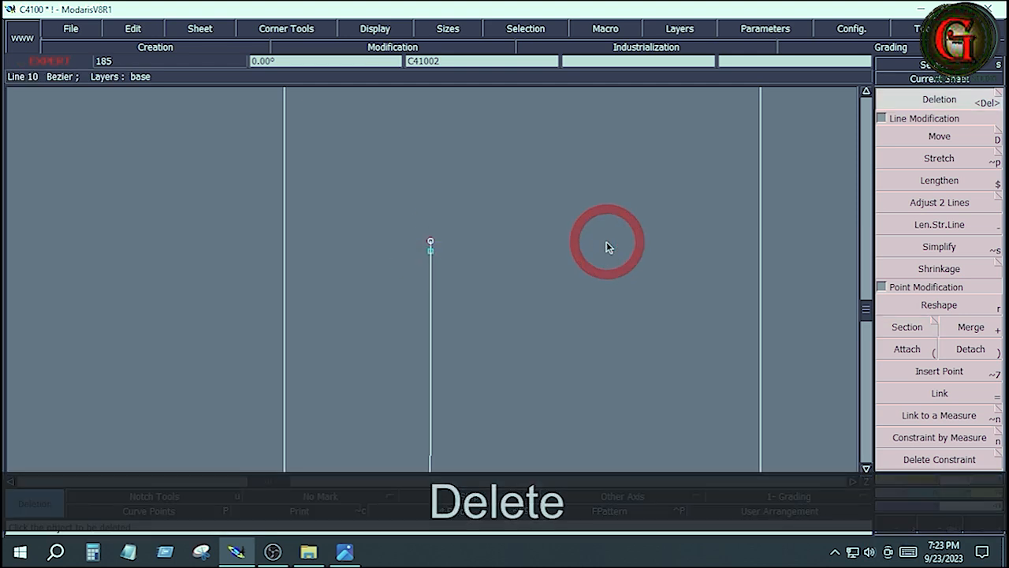
pyautogui.click(938, 307)
pyautogui.click(431, 241)
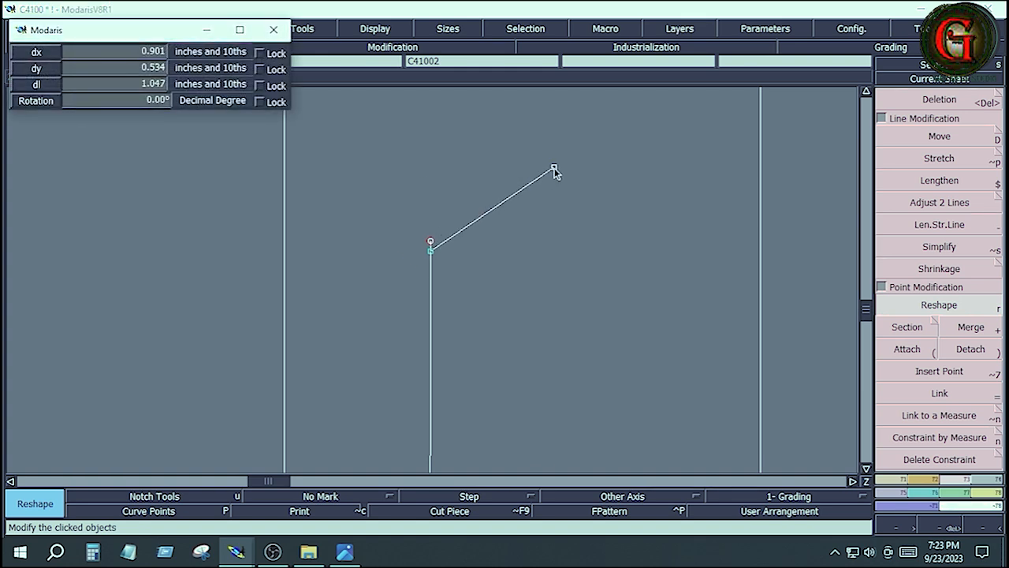
pyautogui.click(554, 167)
pyautogui.press('Delete')
pyautogui.click(491, 209)
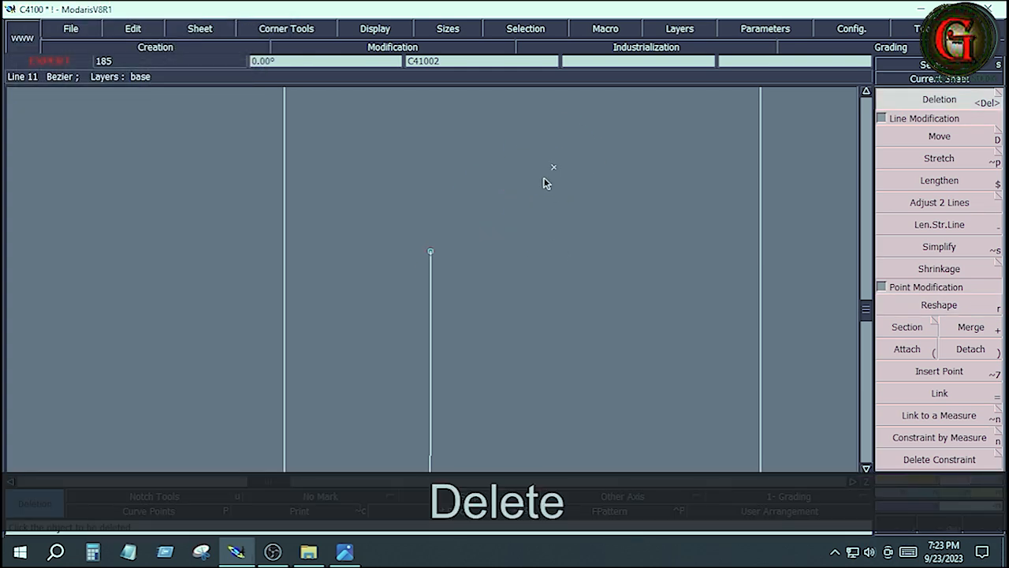
pyautogui.click(554, 167)
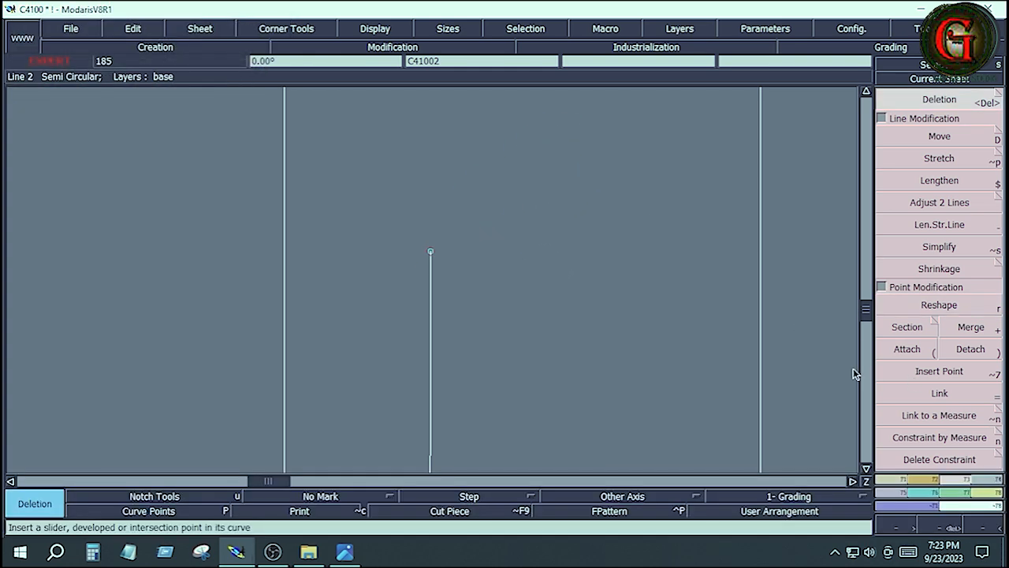
# Step: Draw a horizontal Bezier line about 12.6 inches long from the upper end of the vertical pocket line past the waist curve
pyautogui.press('Home')
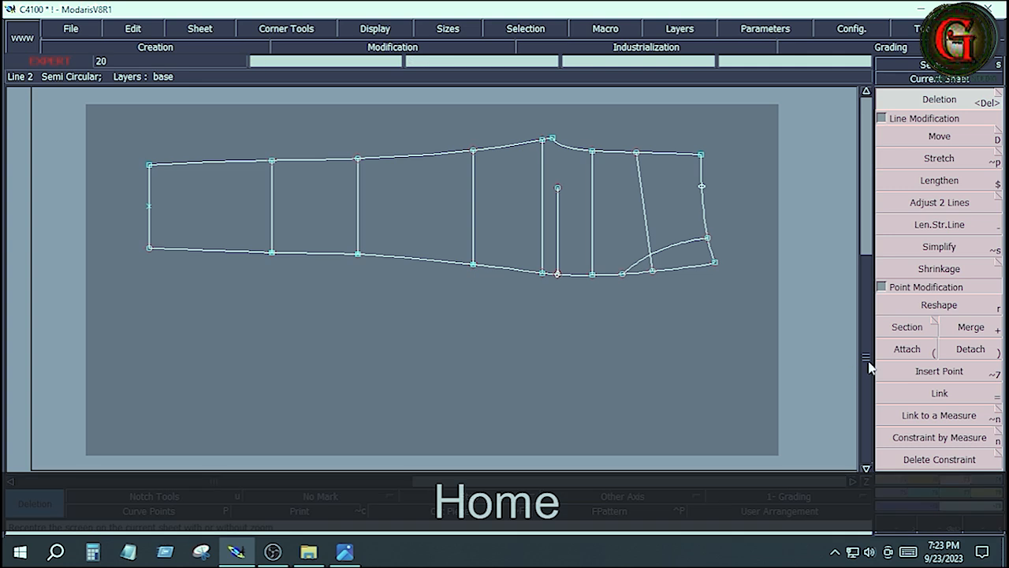
pyautogui.click(886, 477)
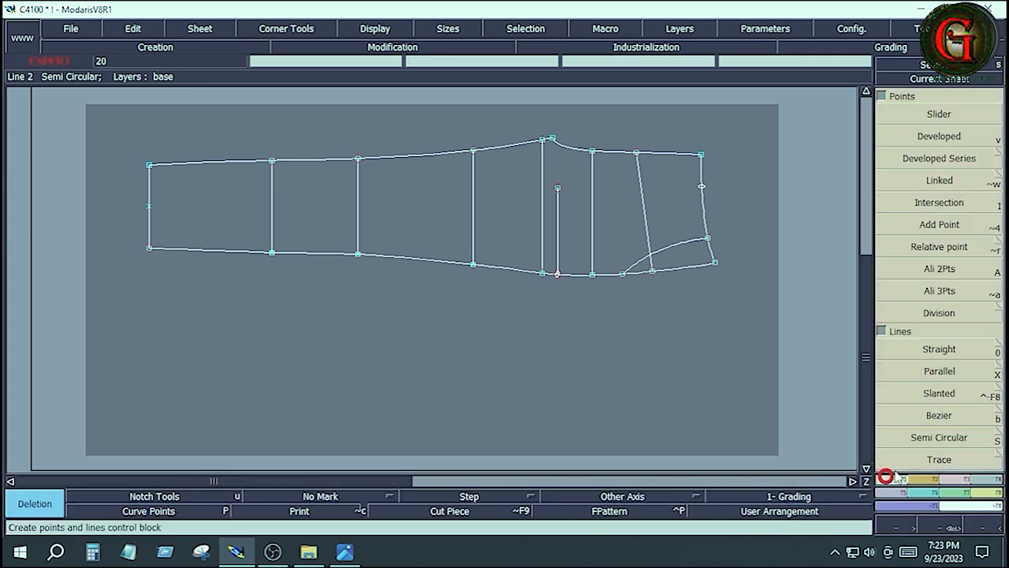
pyautogui.click(942, 414)
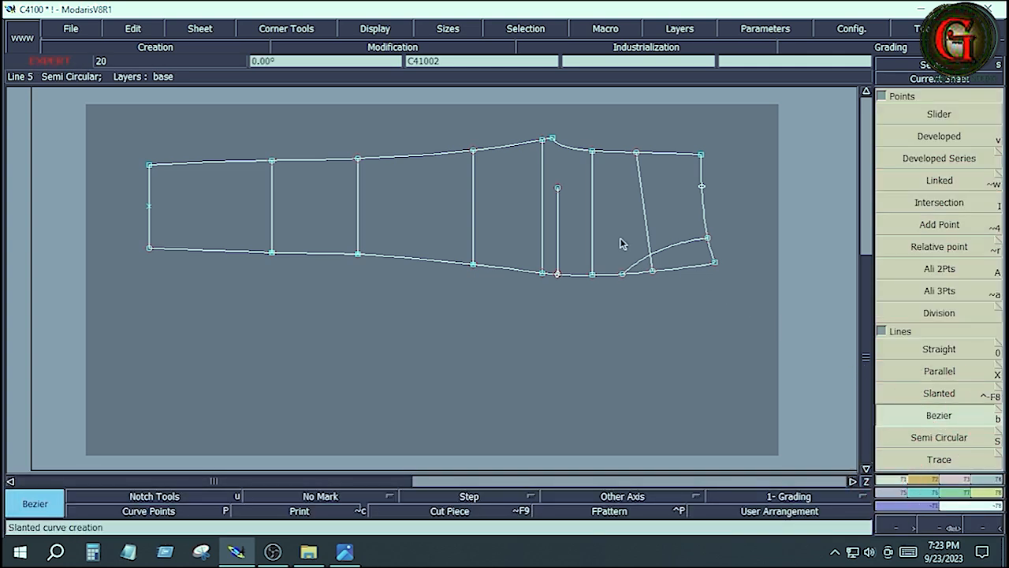
pyautogui.click(558, 190)
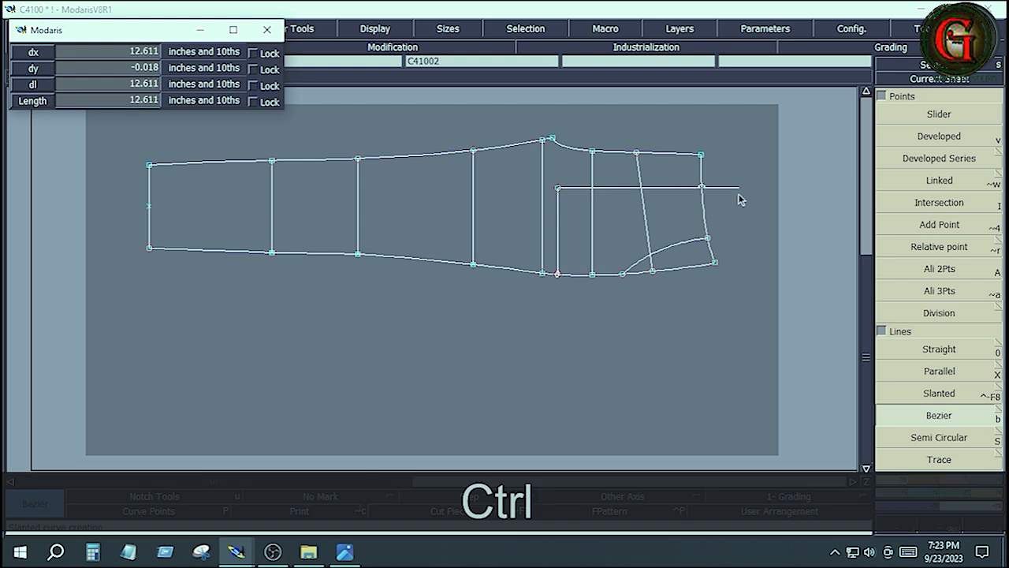
pyautogui.keyDown('ctrl'); pyautogui.click(739, 189); pyautogui.keyUp('ctrl')
pyautogui.press('Return')
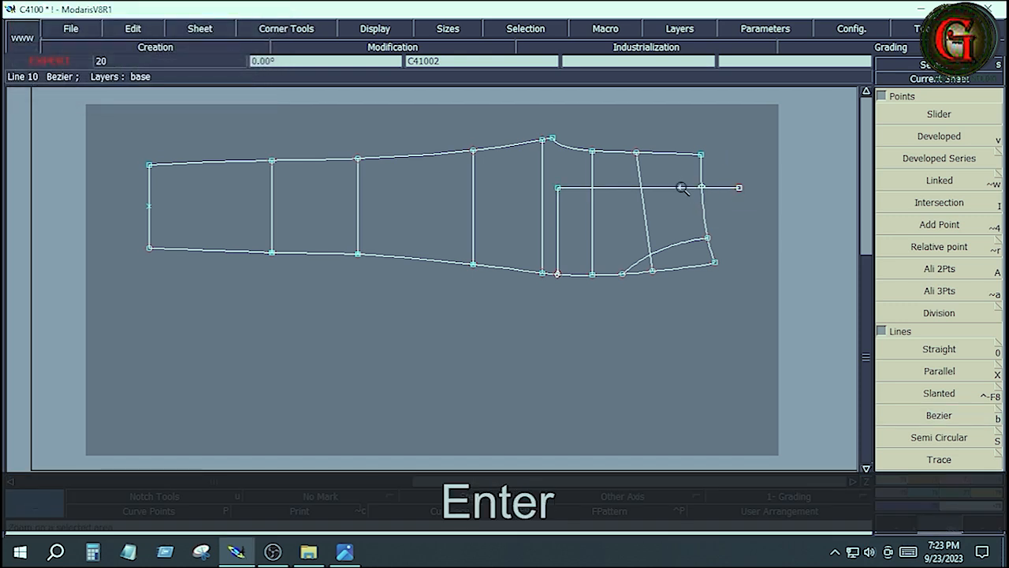
# Step: Delete the slider point on the waist curve and trim the horizontal pocket line to that curve with Adjust 2 Lines
pyautogui.moveTo(677, 167); pyautogui.dragTo(762, 217)
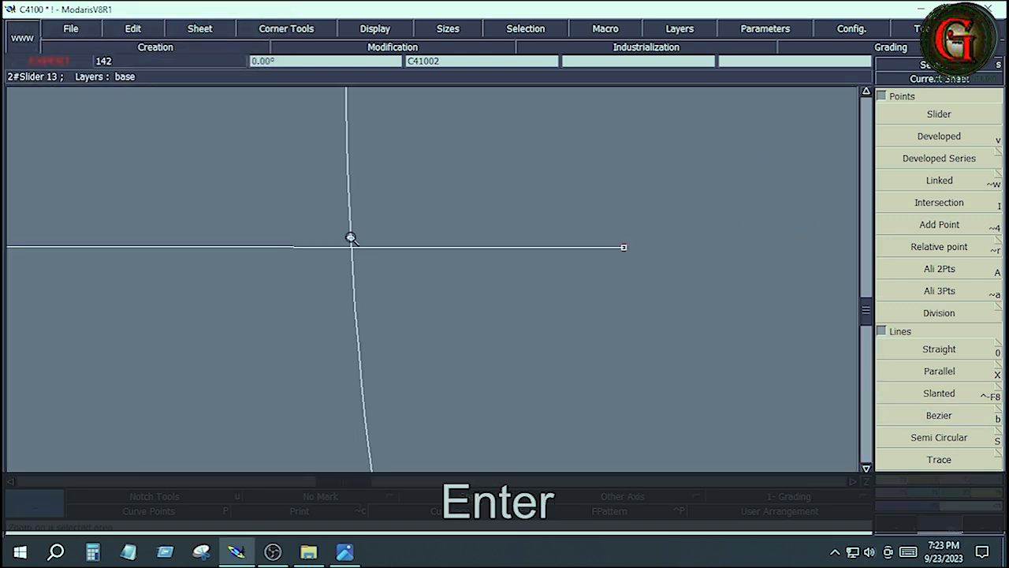
pyautogui.press('Delete')
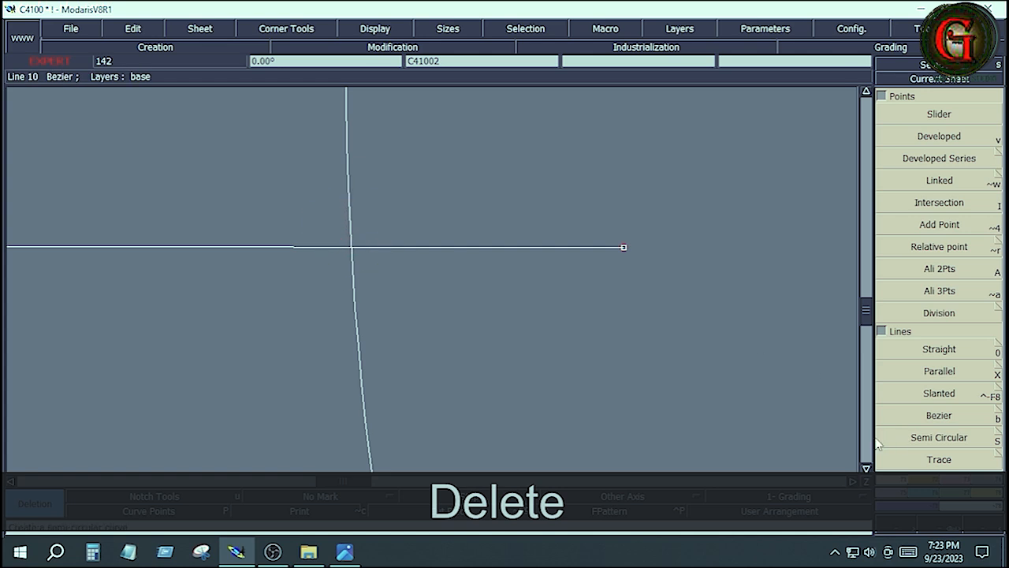
pyautogui.click(956, 476)
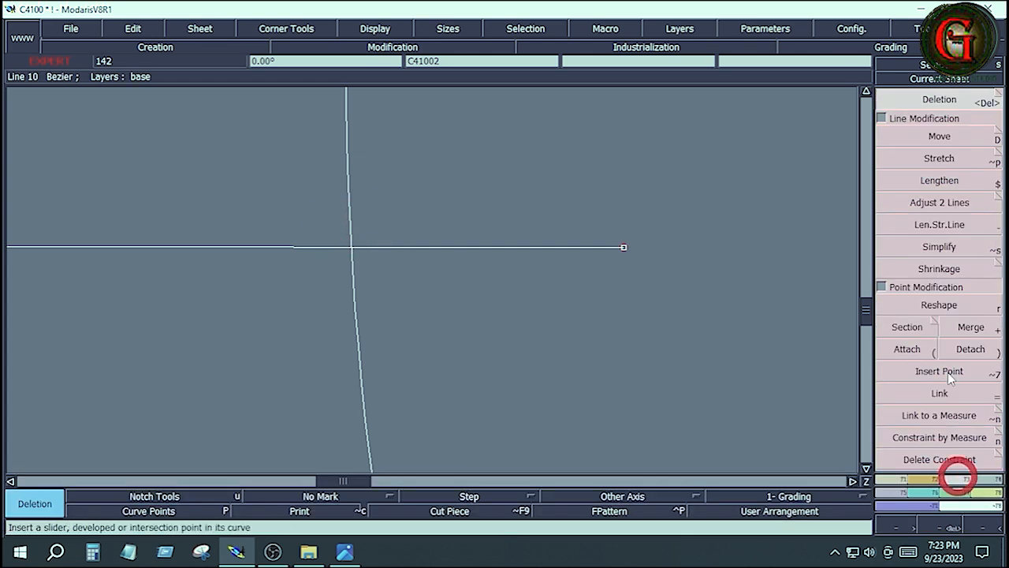
pyautogui.click(920, 207)
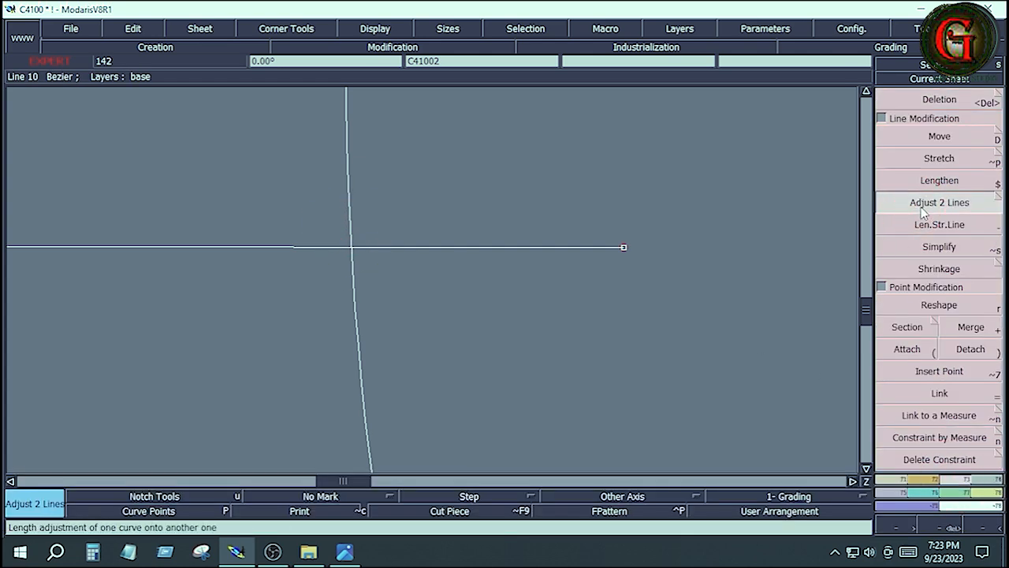
pyautogui.click(315, 249)
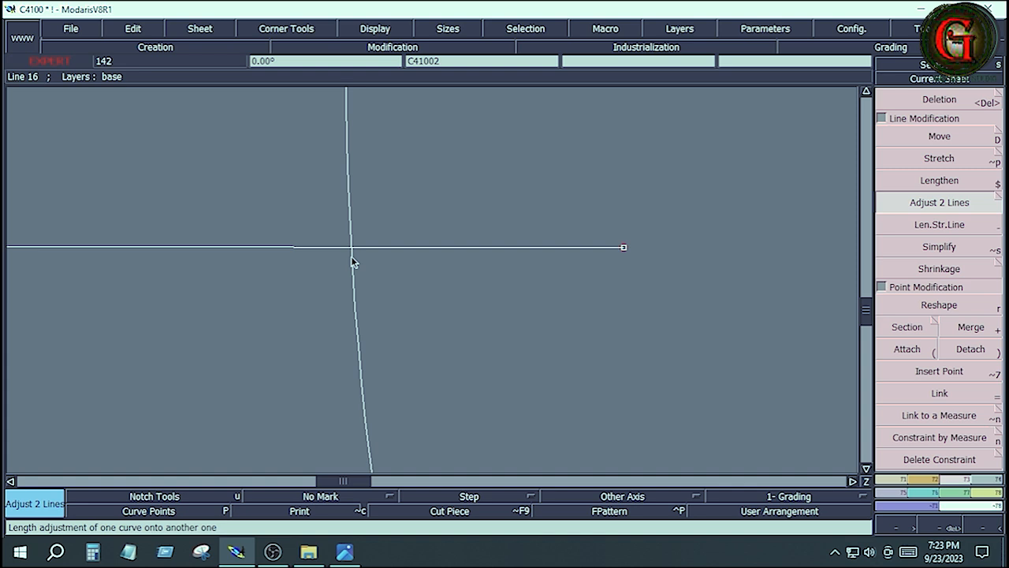
pyautogui.click(352, 263)
pyautogui.press('Home')
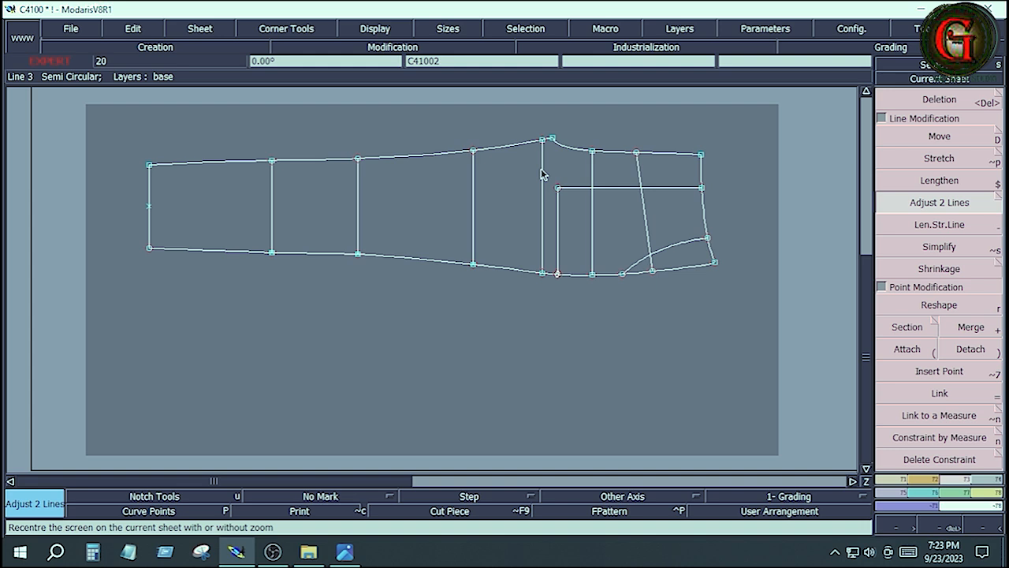
# Step: Clear the line selection and insert the slider point at the vertical pocket line's lower end into the side seam
pyautogui.moveTo(541, 169); pyautogui.dragTo(759, 319)
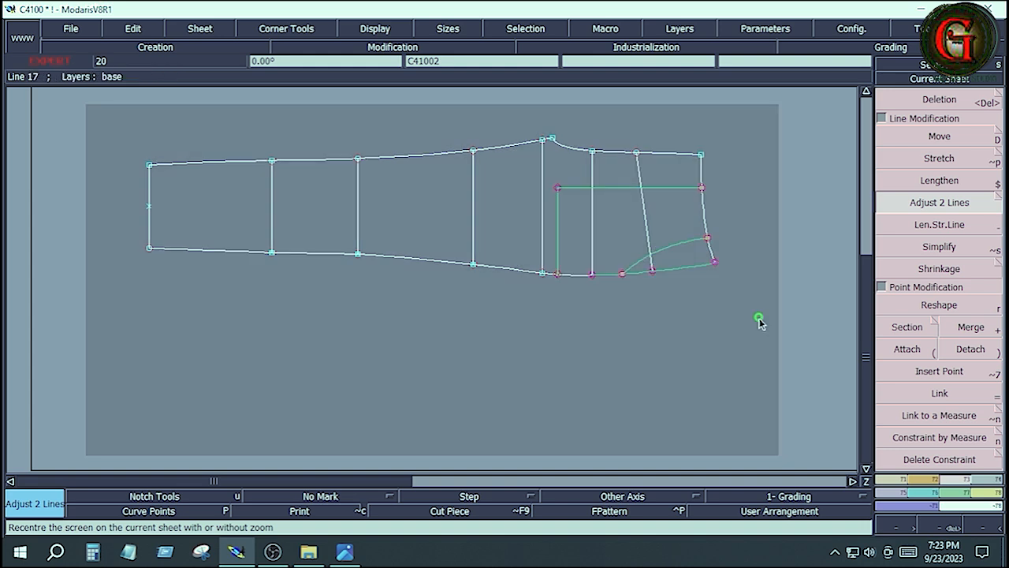
pyautogui.click(700, 324)
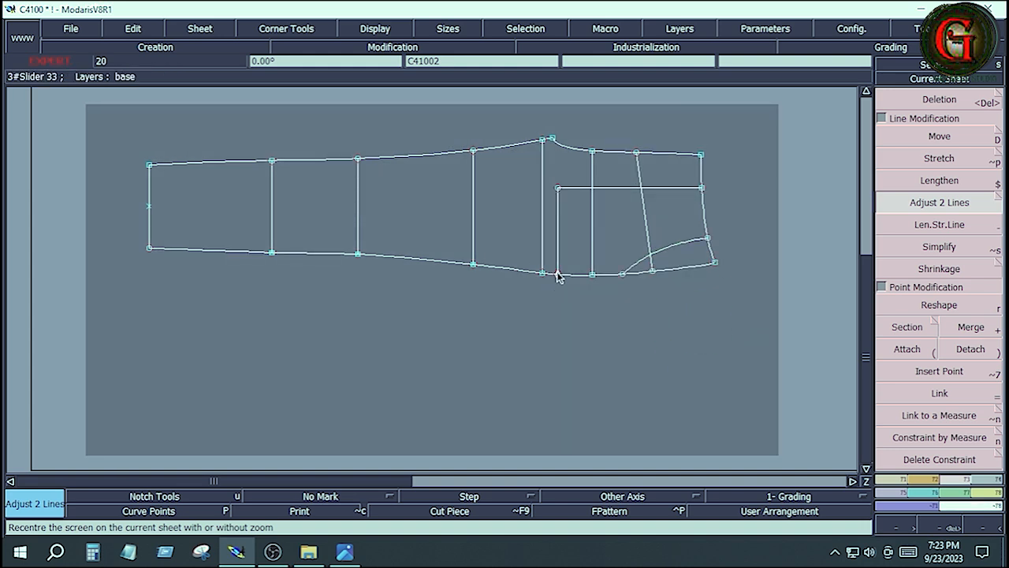
pyautogui.click(937, 373)
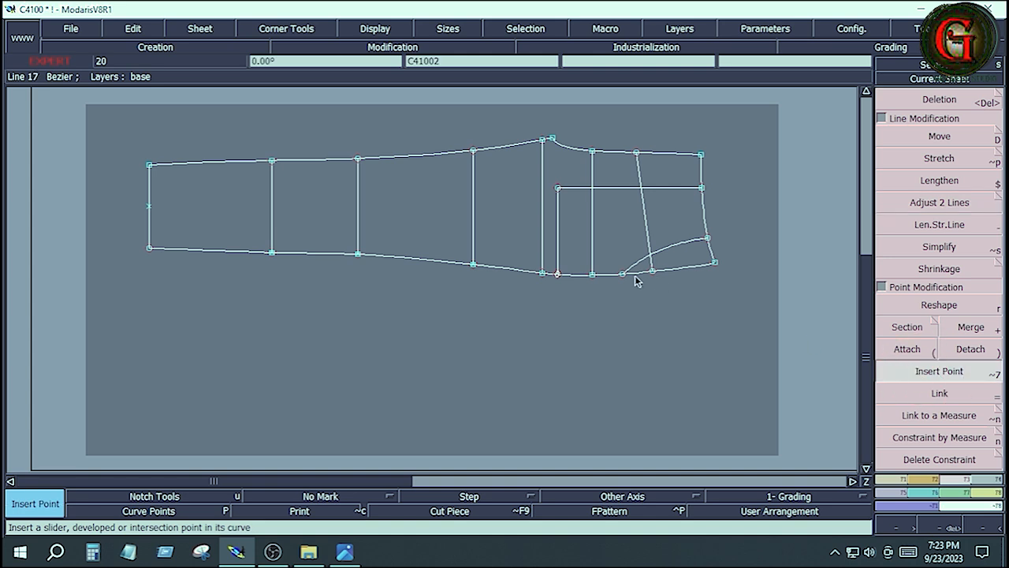
pyautogui.click(557, 276)
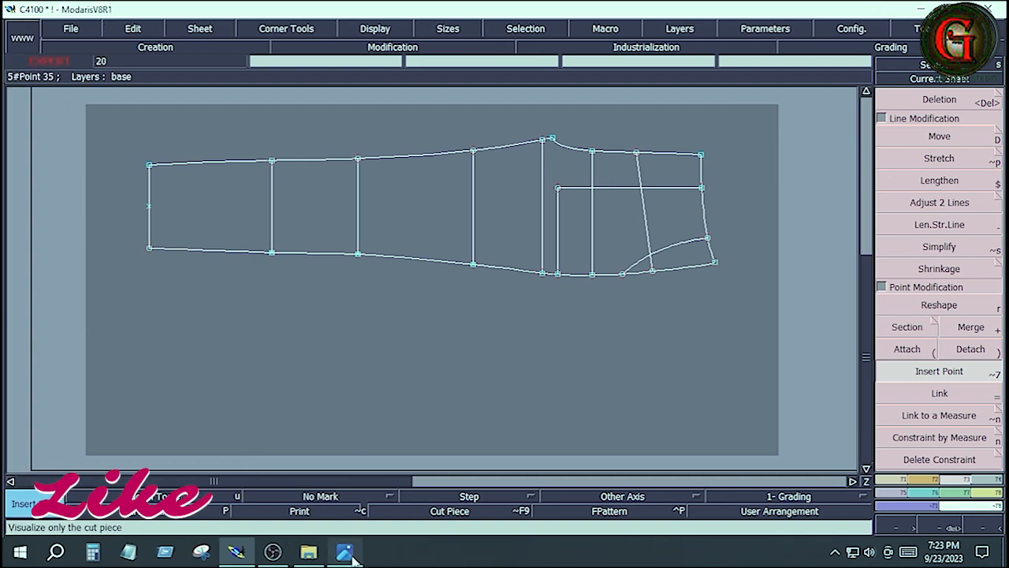
# Step: Switch to the photo viewer and examine the measure-point drawing and measurement sheets for the front bon pocket dimensions FP32 to FP35
pyautogui.click(351, 555)
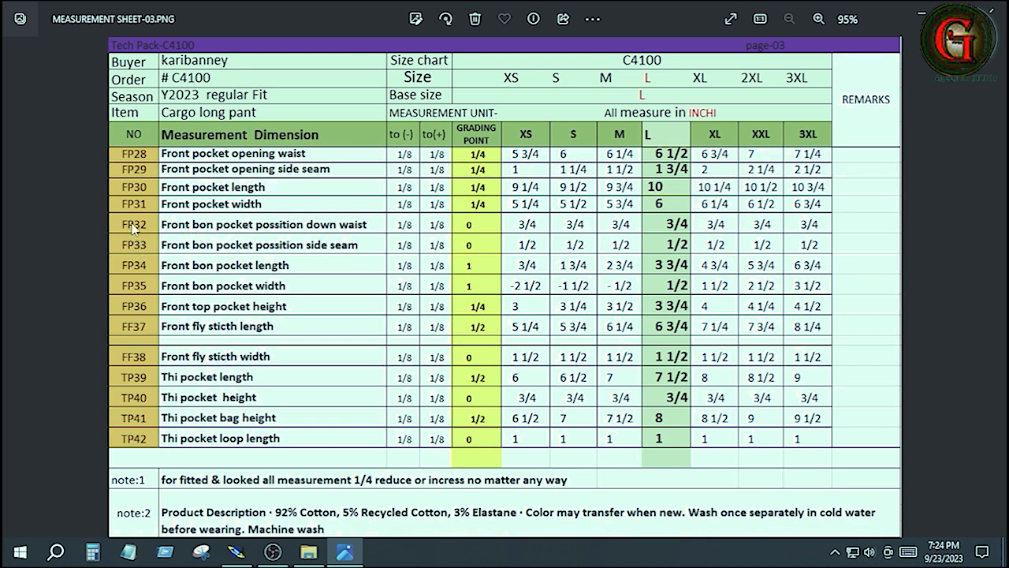
pyautogui.click(347, 556)
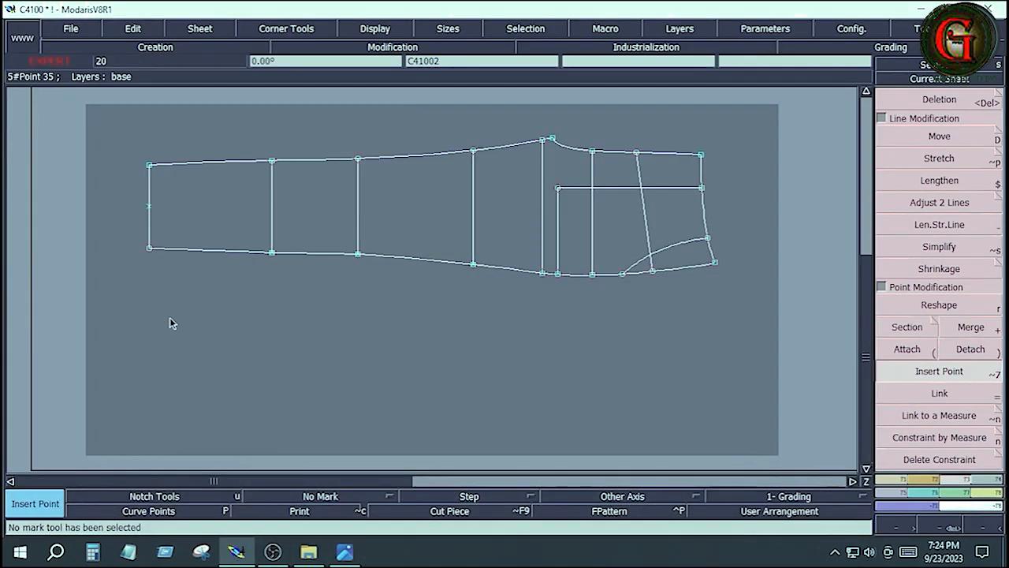
pyautogui.click(344, 554)
pyautogui.rightClick(345, 554)
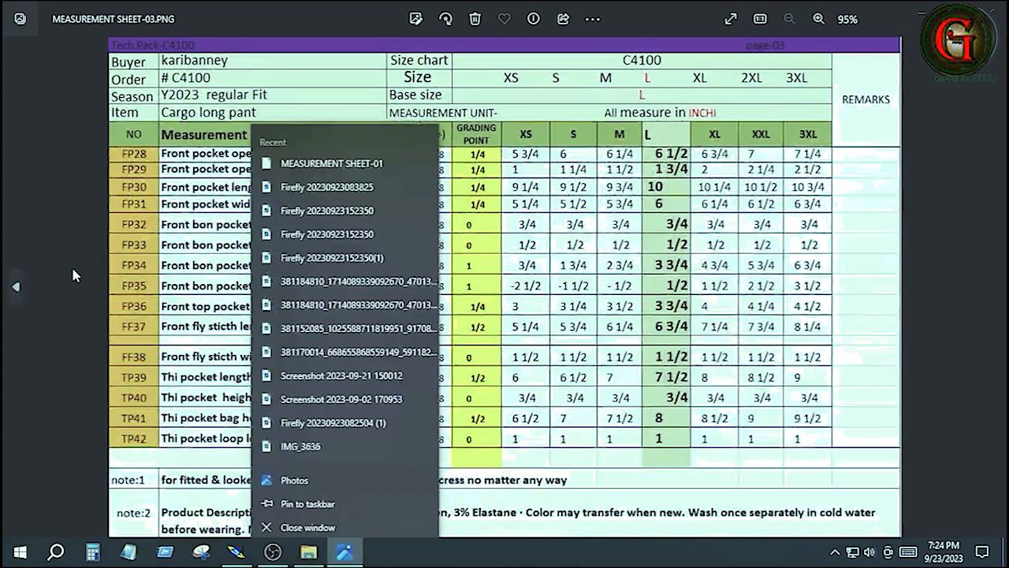
pyautogui.click(18, 288)
pyautogui.click(16, 288)
pyautogui.click(15, 288)
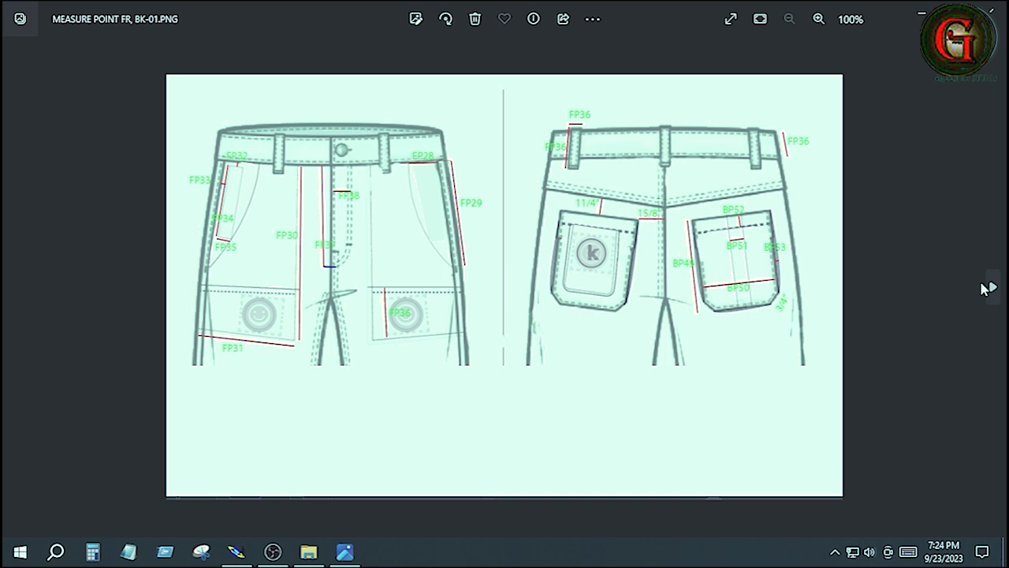
pyautogui.click(992, 288)
pyautogui.click(991, 288)
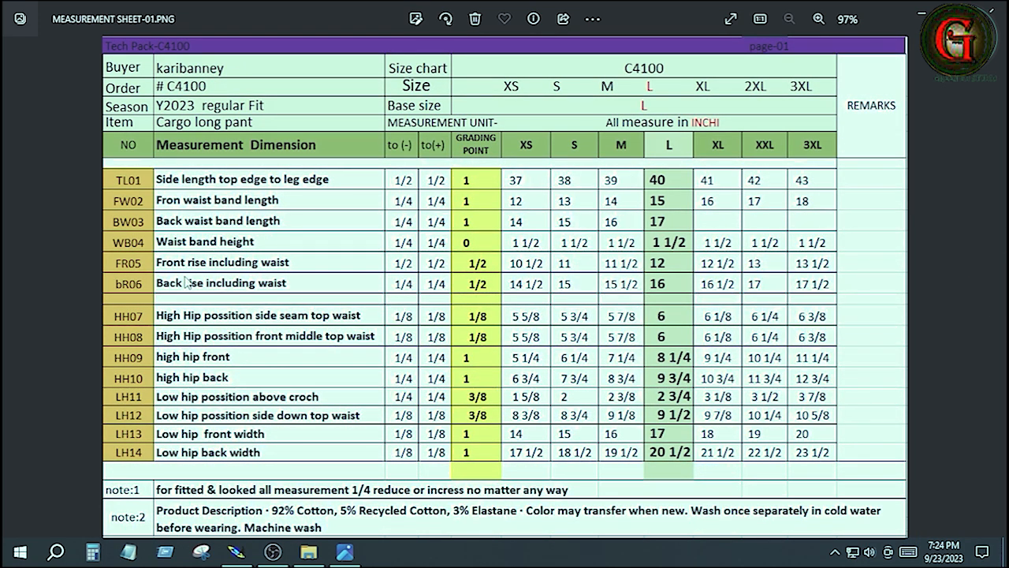
pyautogui.click(991, 288)
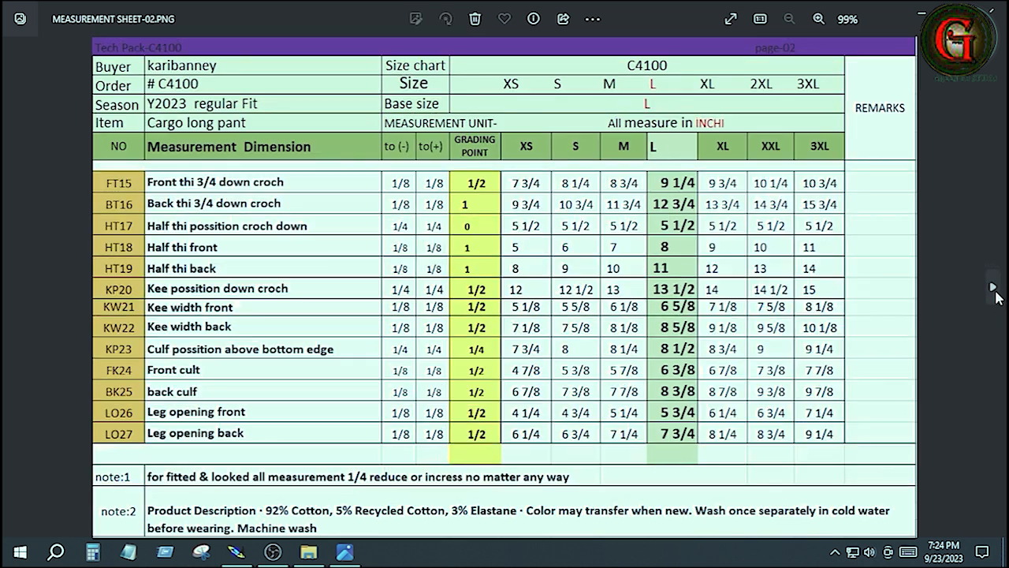
pyautogui.click(991, 288)
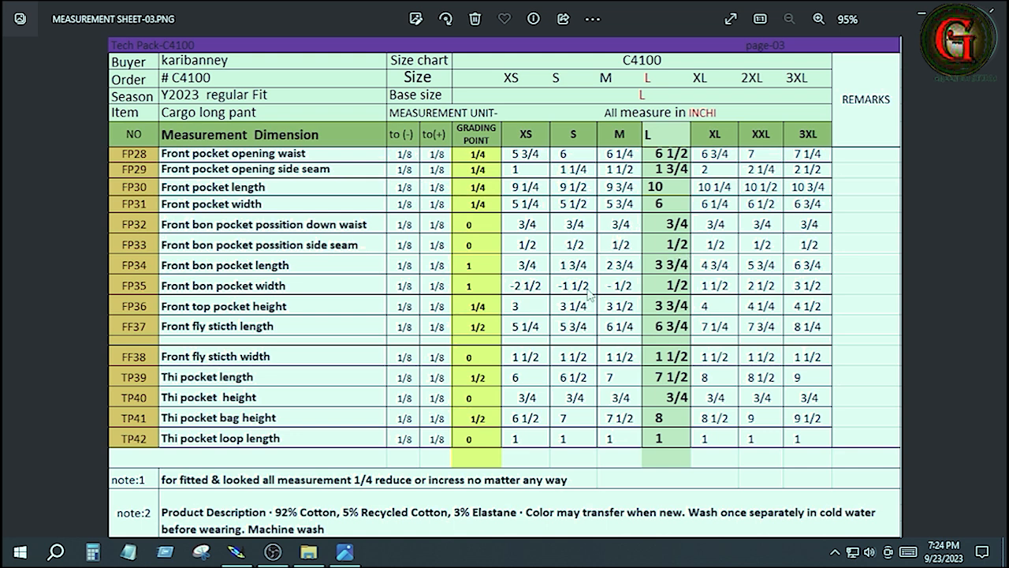
# Step: Switch back to Modaris and create a parallel of the waist curve at a distance of -0.75 inch
pyautogui.click(235, 552)
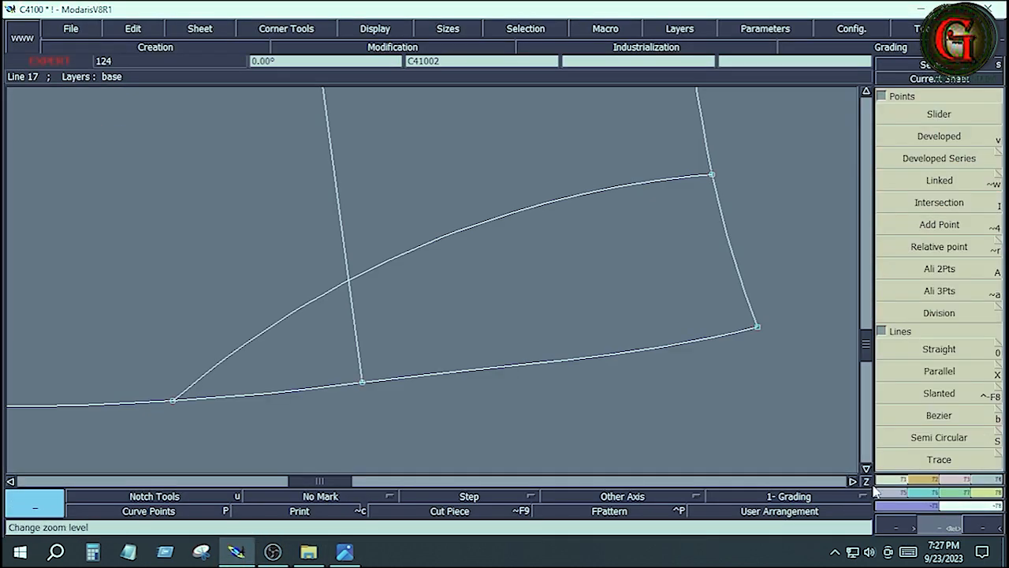
pyautogui.click(936, 371)
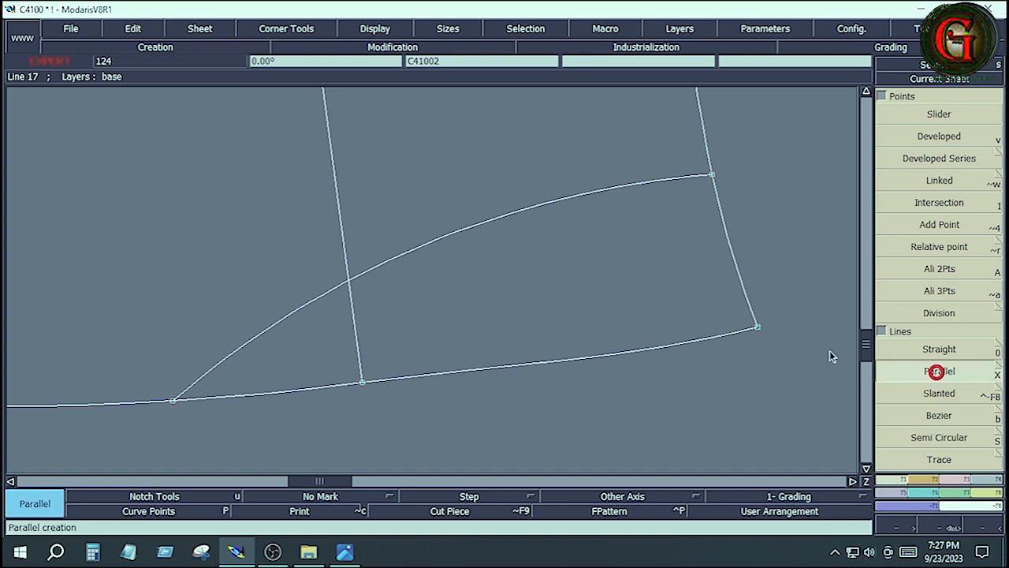
pyautogui.click(738, 273)
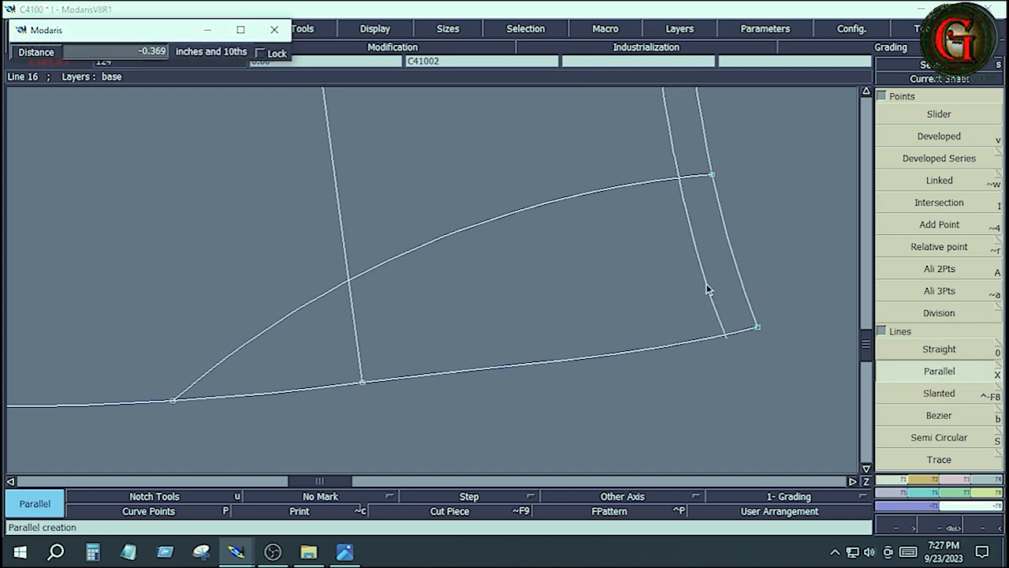
pyautogui.press('Down')
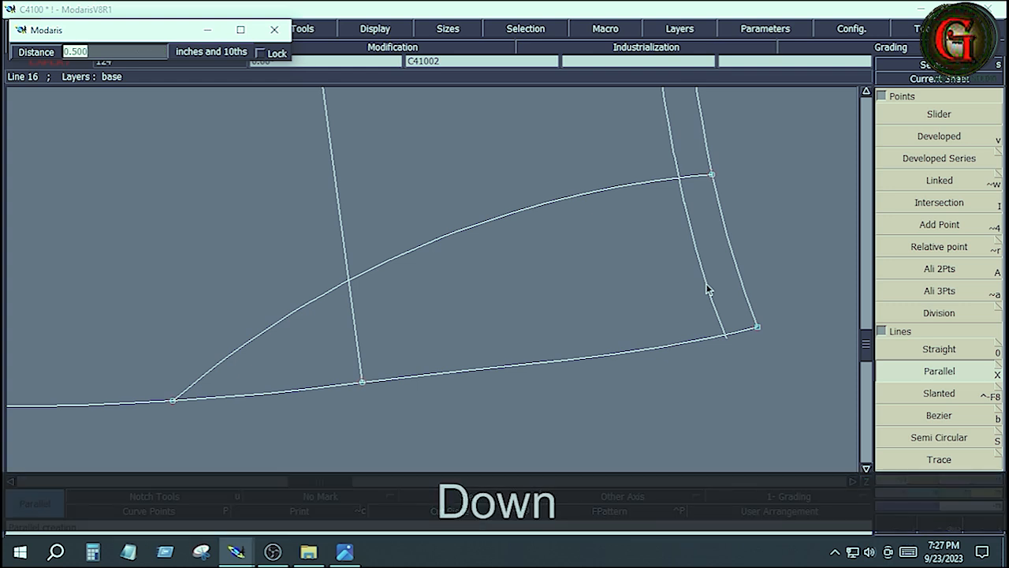
pyautogui.write('-.75')
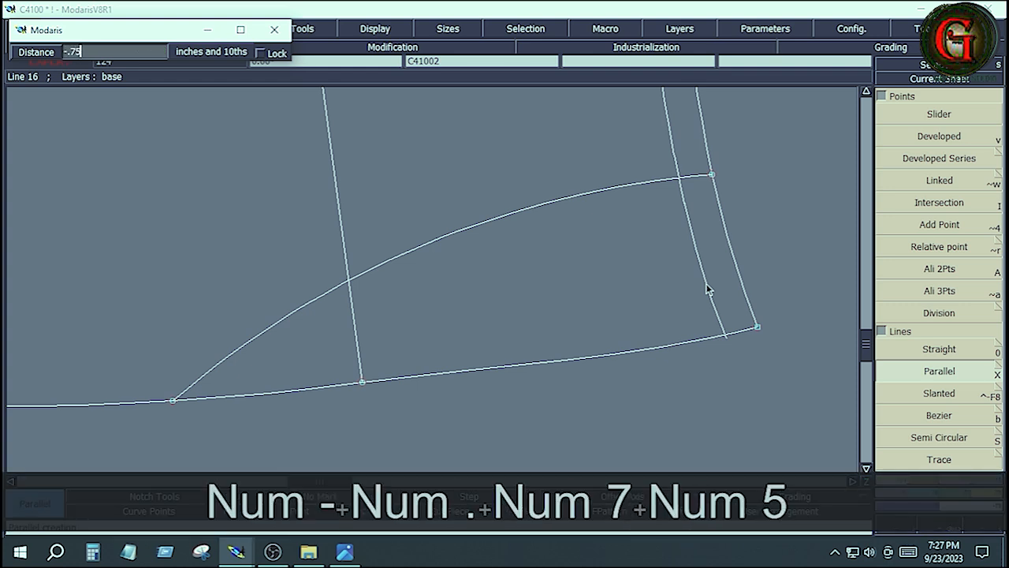
pyautogui.press('Return')
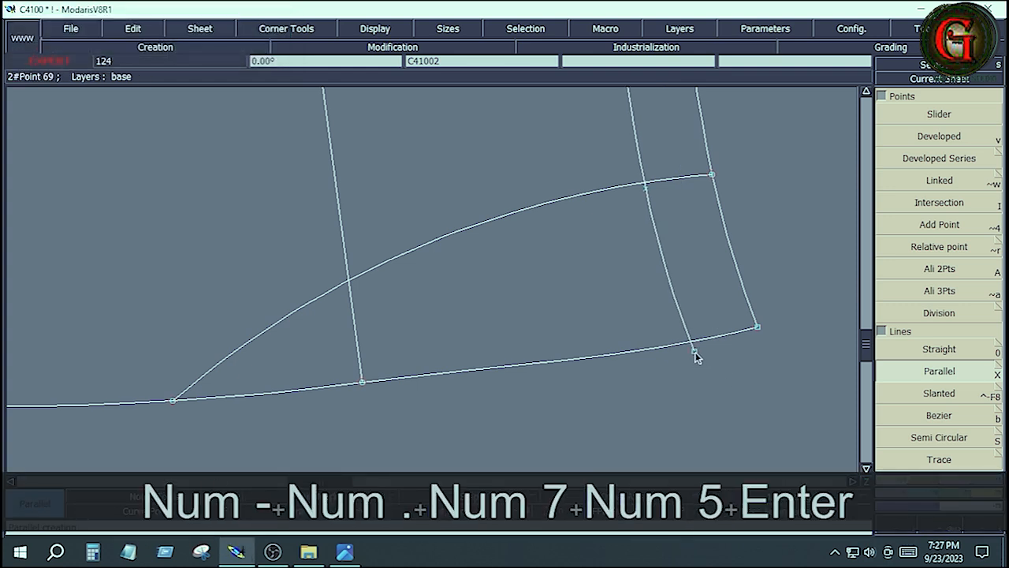
# Step: Place a developed point at a curve length of -0.5 inch from the waist parallel's side-seam end and insert it into that line
pyautogui.click(936, 137)
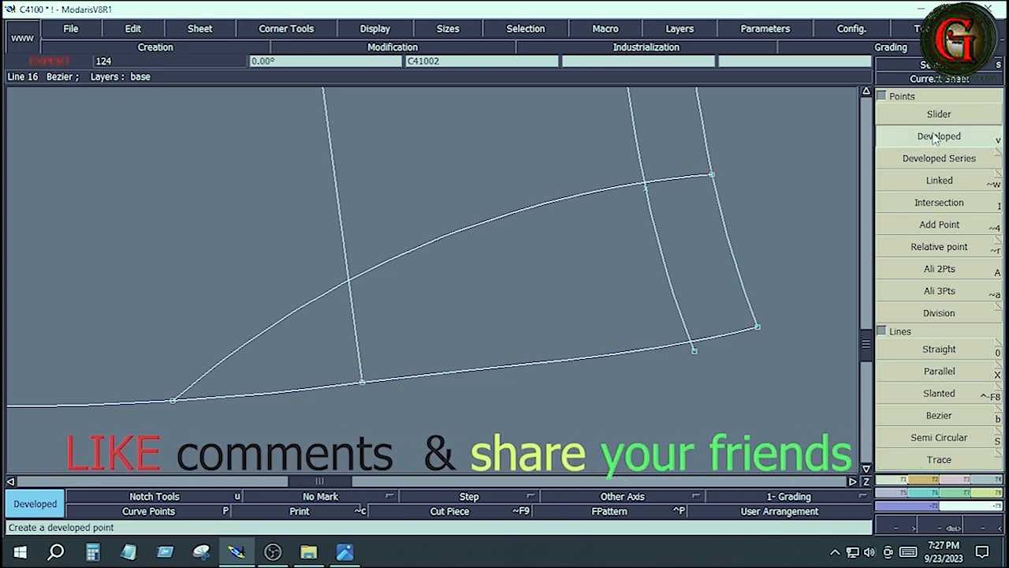
pyautogui.click(690, 345)
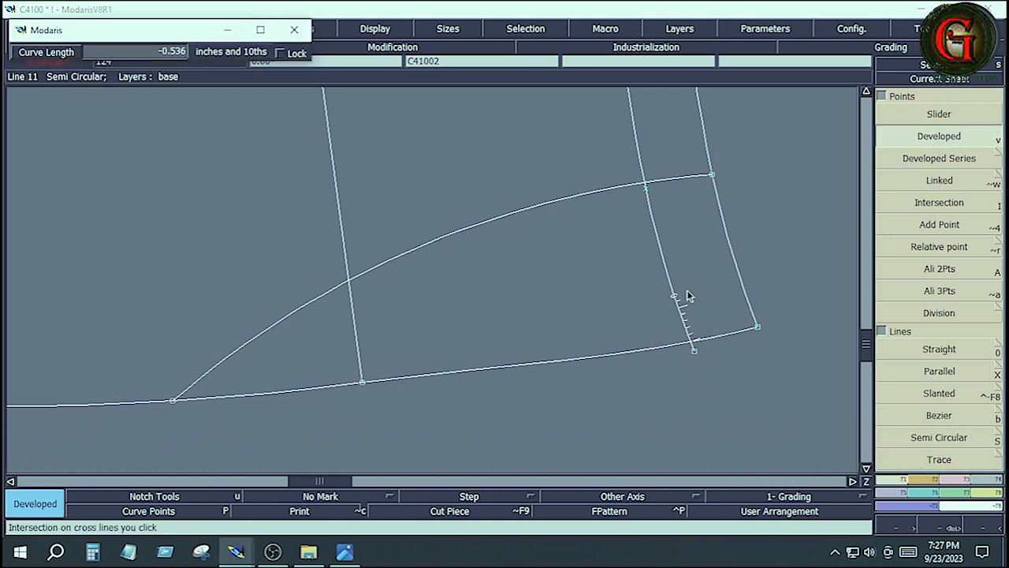
pyautogui.press('Down')
pyautogui.write('-.5')
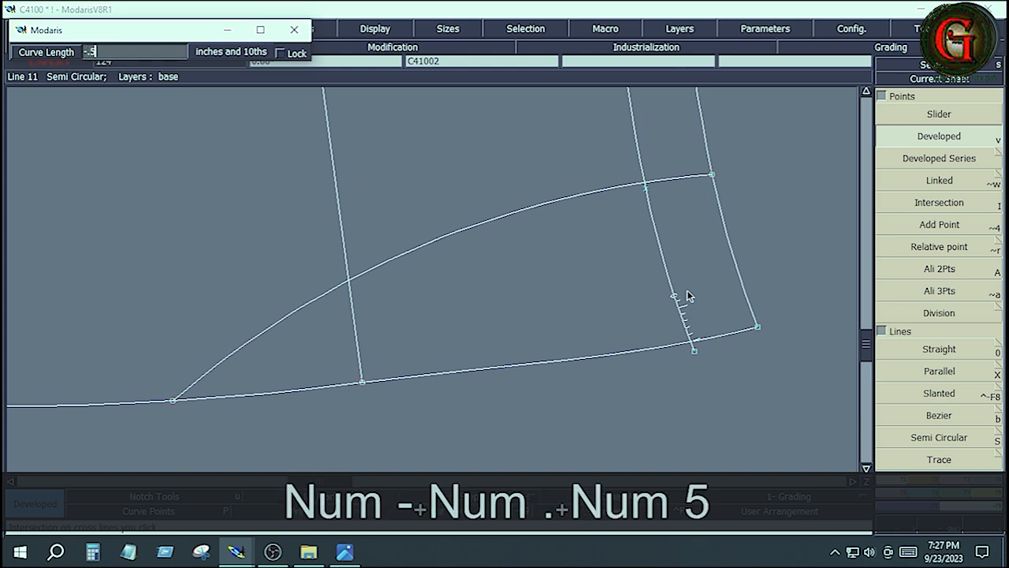
pyautogui.press('Return')
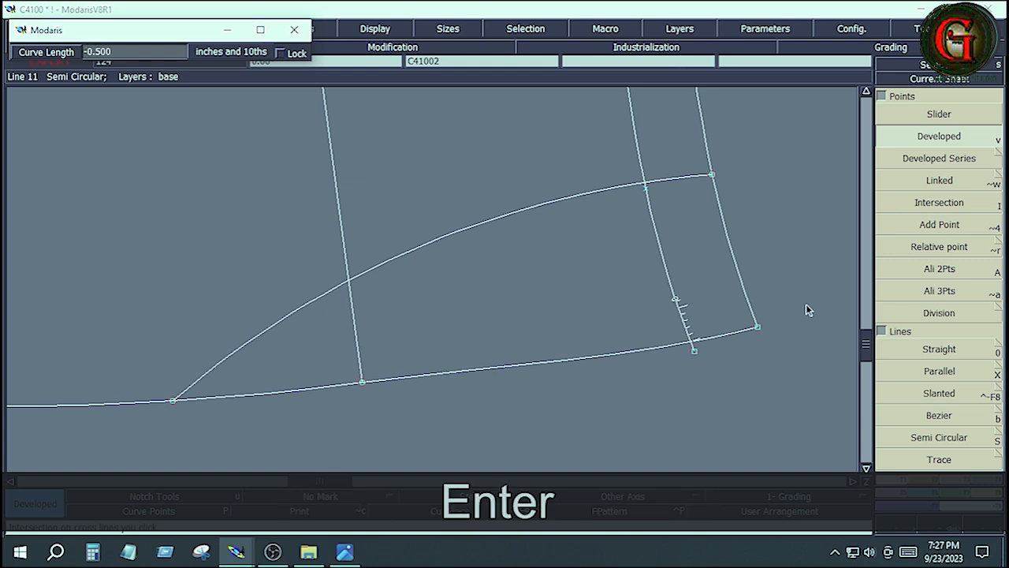
pyautogui.press('F2')
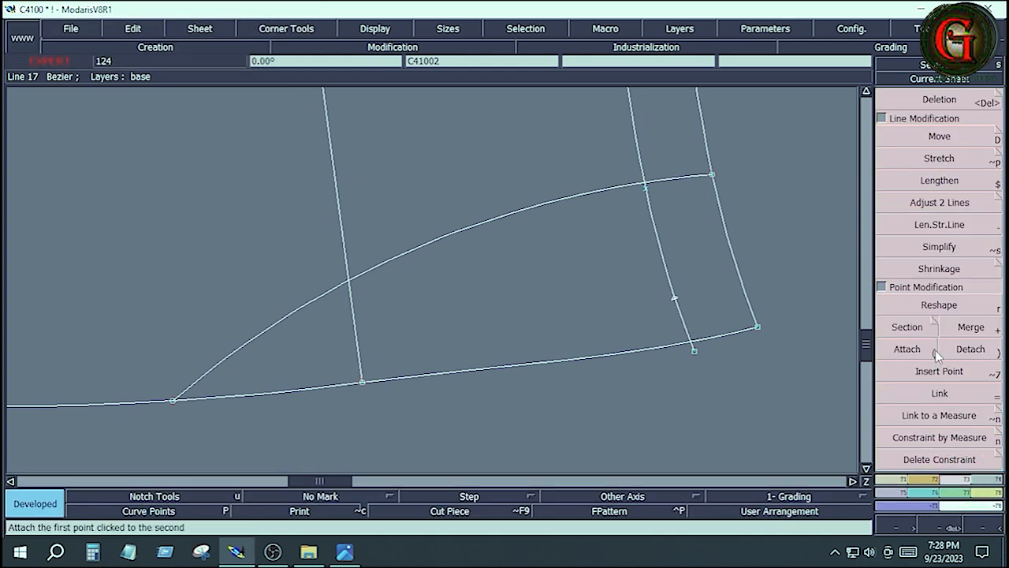
pyautogui.click(936, 371)
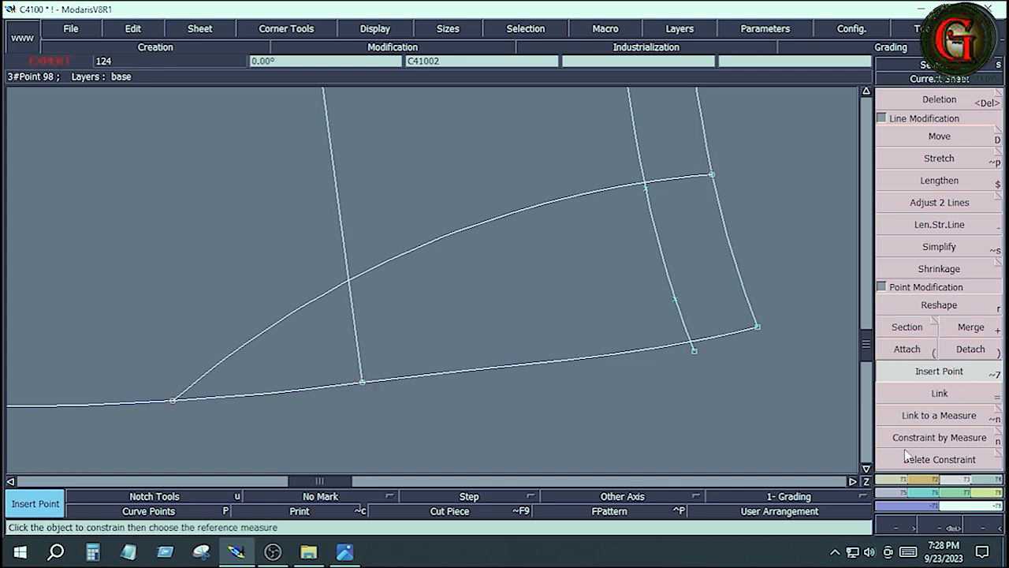
# Step: Create a parallel of the side seam at a distance of 0.5 inch, inside the front panel
pyautogui.press('F1')
pyautogui.click(940, 371)
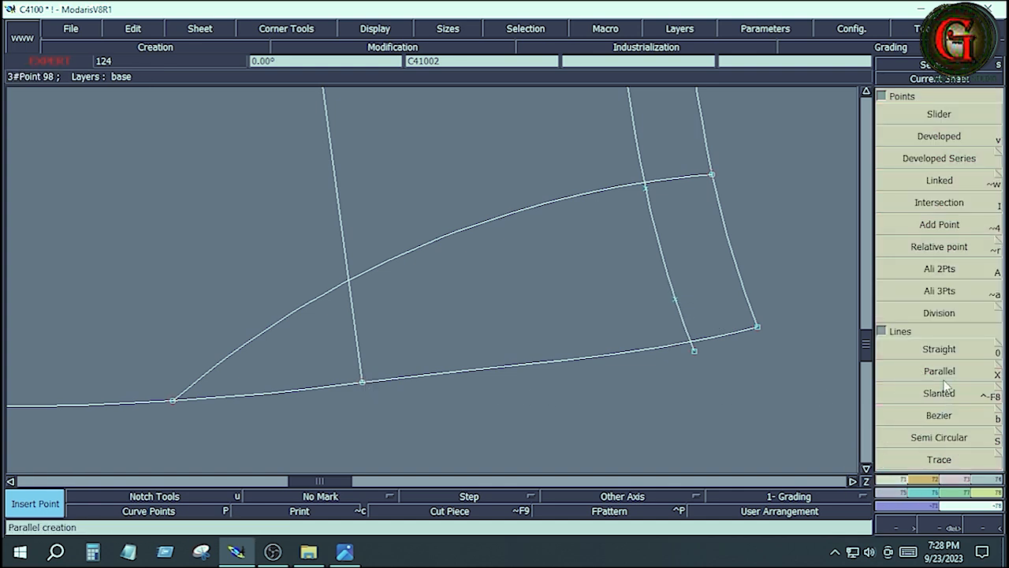
pyautogui.click(618, 352)
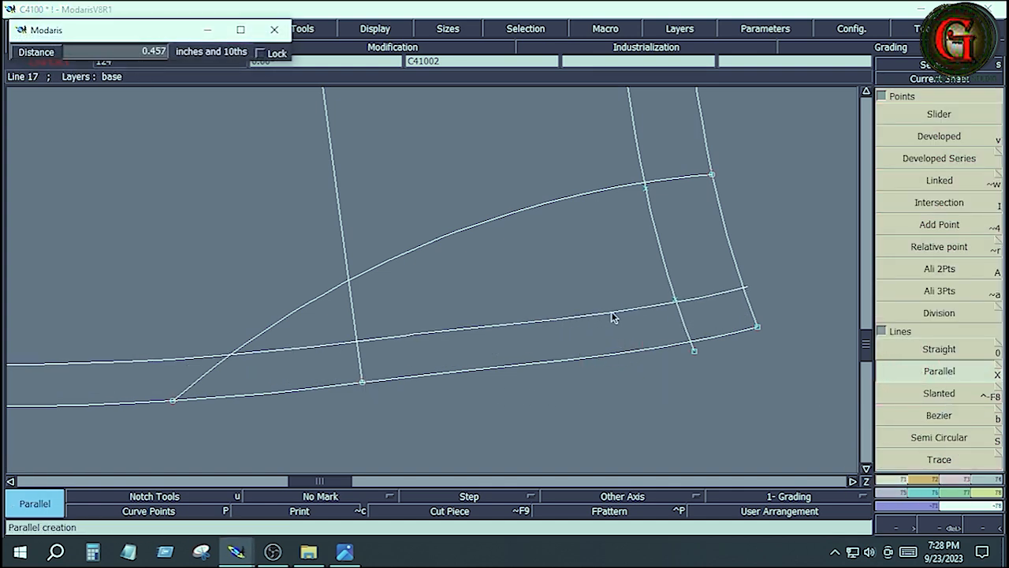
pyautogui.press('Down')
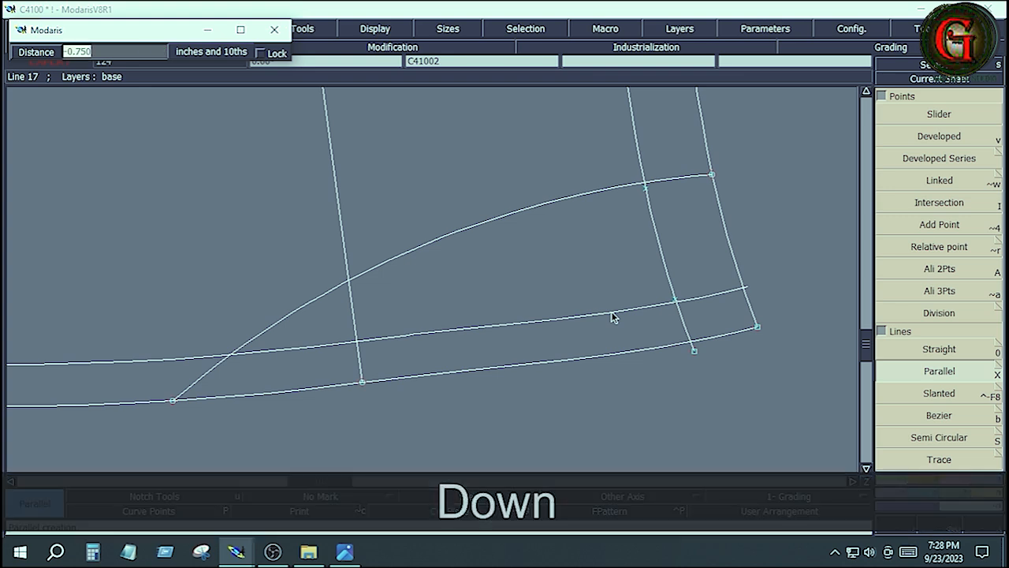
pyautogui.write('.5')
pyautogui.press('Return')
# Step: Trim the side seam parallel to the waist parallel with Adjust 2 Lines
pyautogui.scroll(-1, 929, 246)
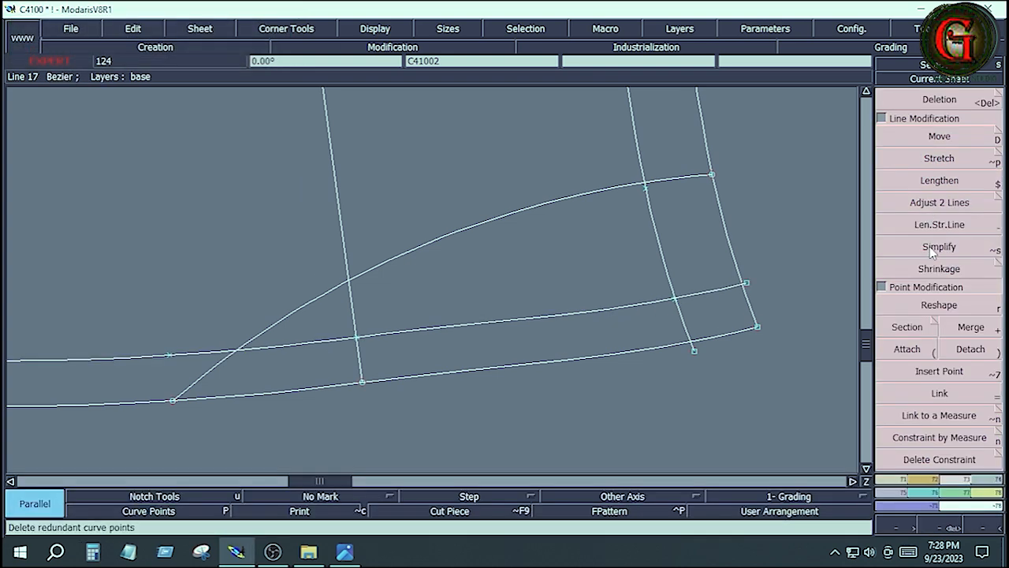
pyautogui.click(941, 204)
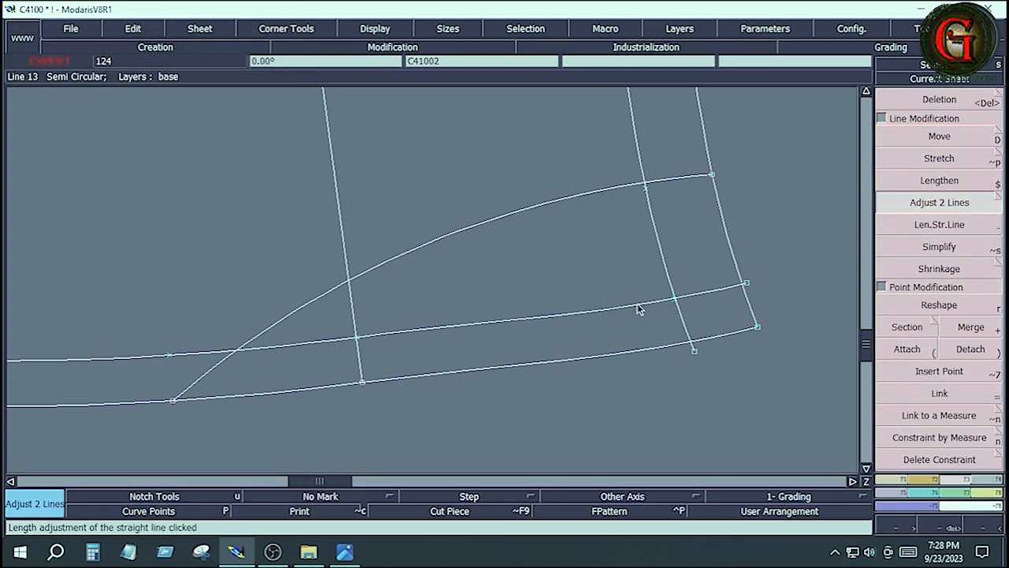
pyautogui.click(642, 307)
pyautogui.click(681, 308)
# Step: Display the curve points and delete the non-essential ones on the side seam and waist parallels near their shared corner
pyautogui.click(145, 513)
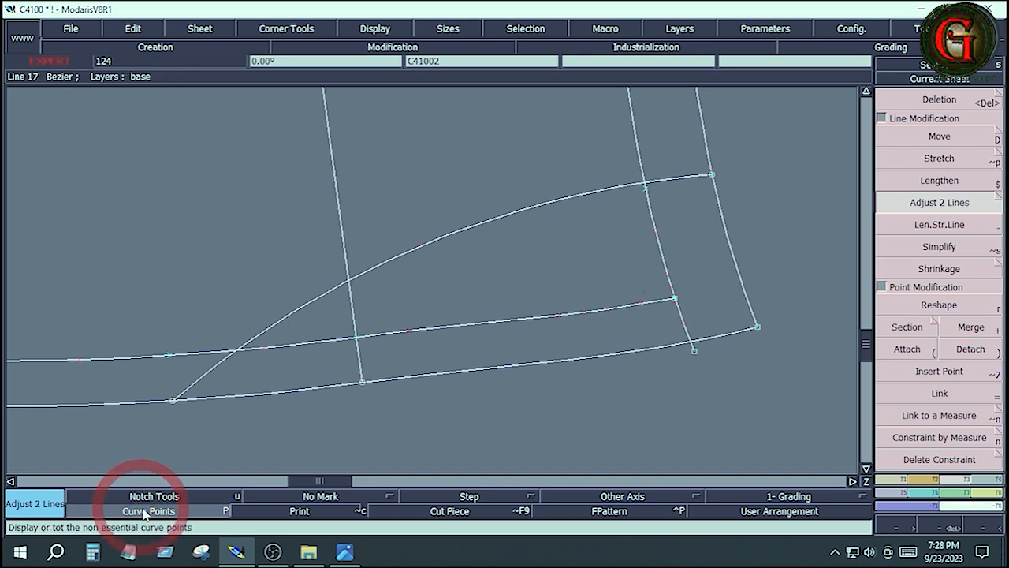
pyautogui.click(411, 332)
pyautogui.press('Delete')
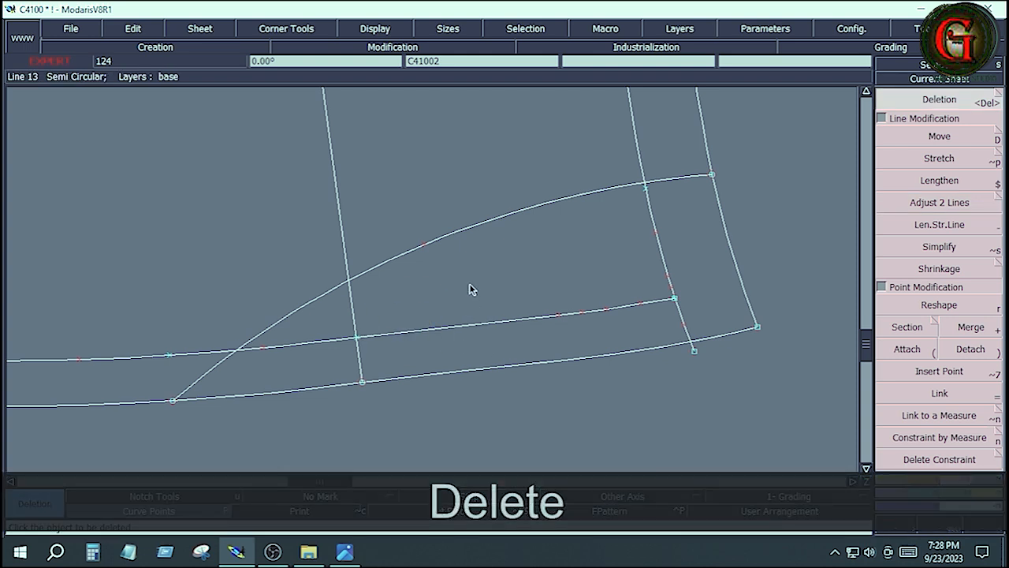
pyautogui.moveTo(462, 281); pyautogui.dragTo(653, 332)
# Step: Place a developed point on the side seam parallel at a curve length of -3.75 inches from its corner with the waist parallel
pyautogui.click(891, 476)
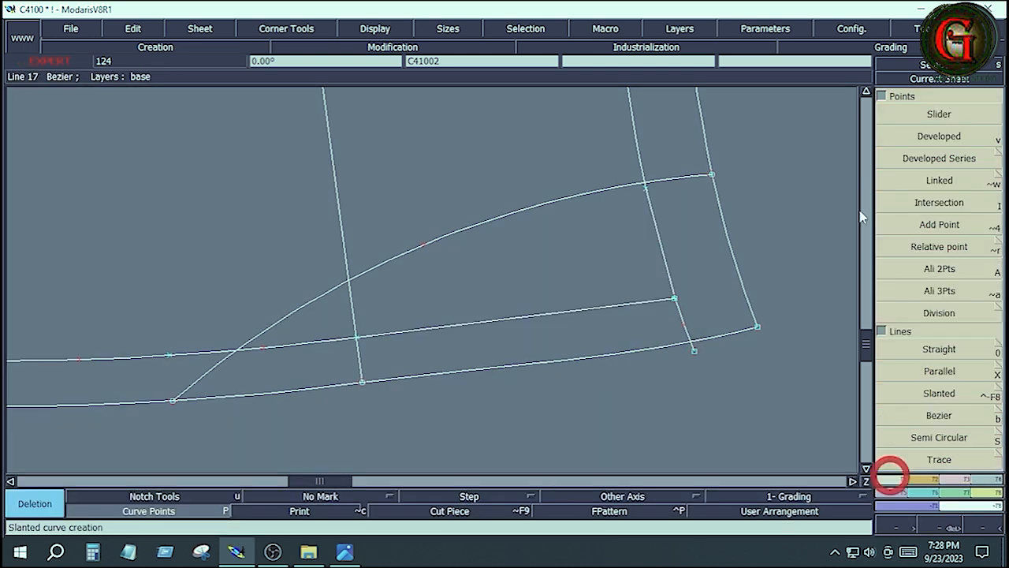
pyautogui.click(938, 135)
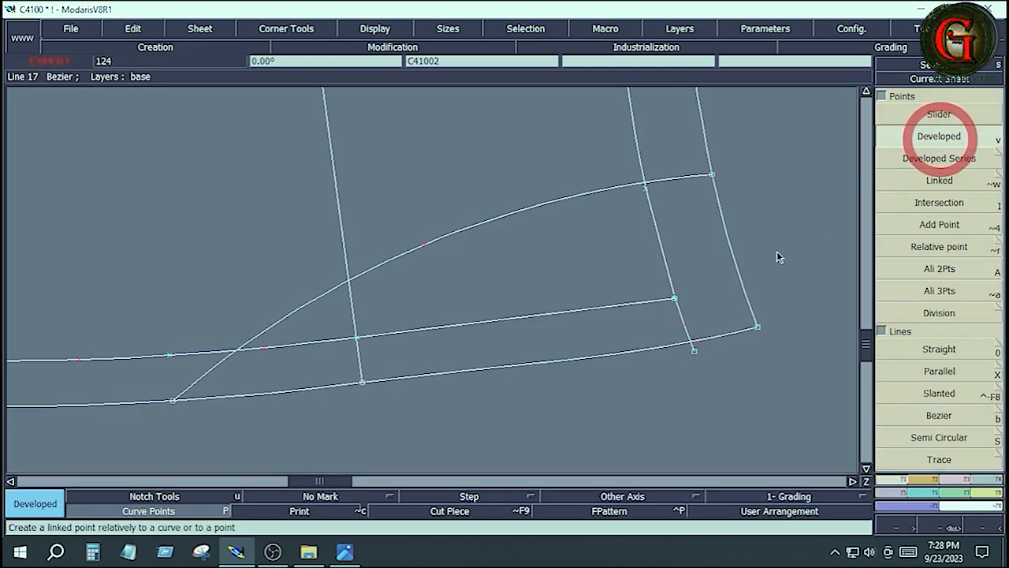
pyautogui.click(674, 299)
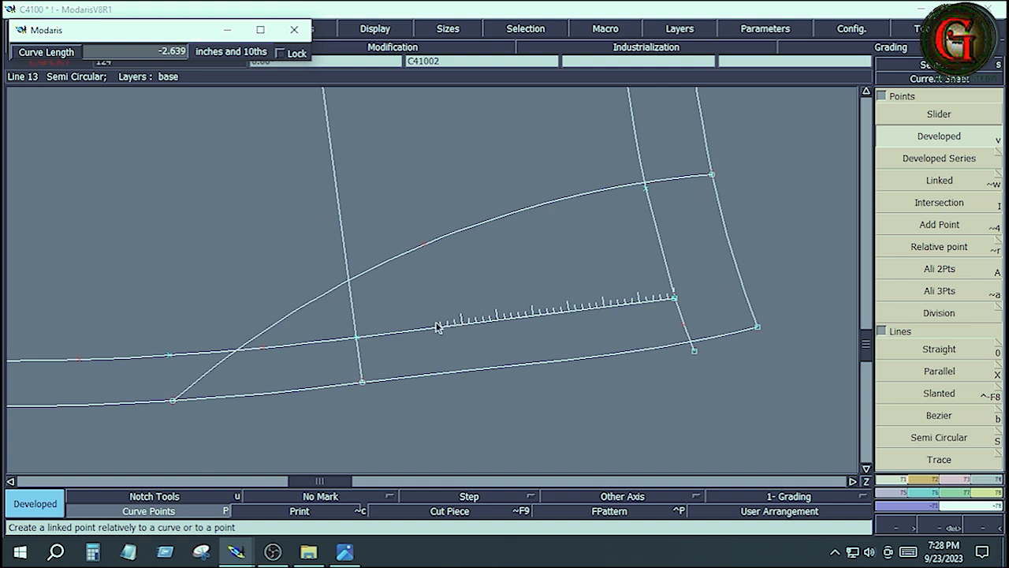
pyautogui.press('Down')
pyautogui.write('-')
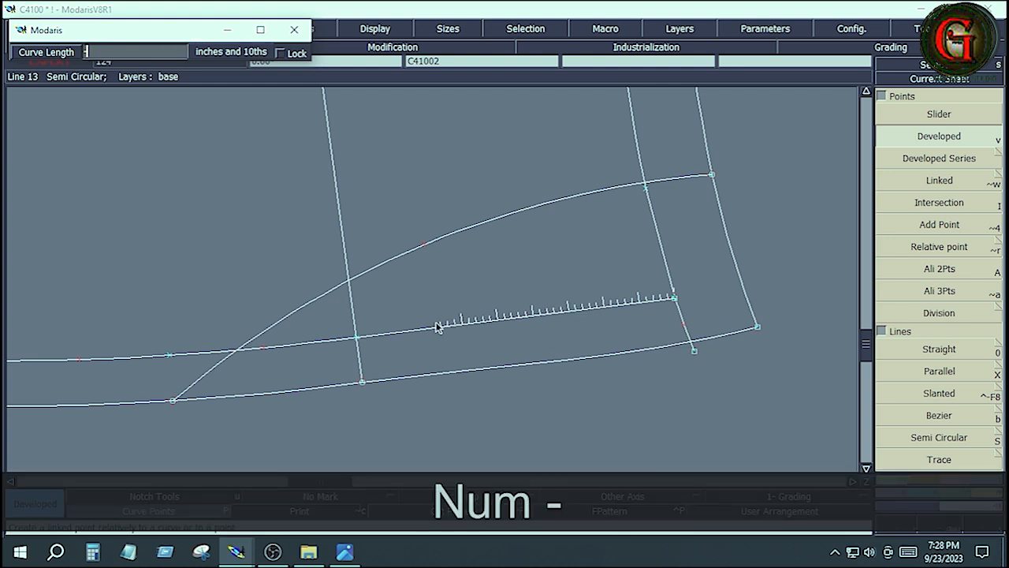
pyautogui.write('3.')
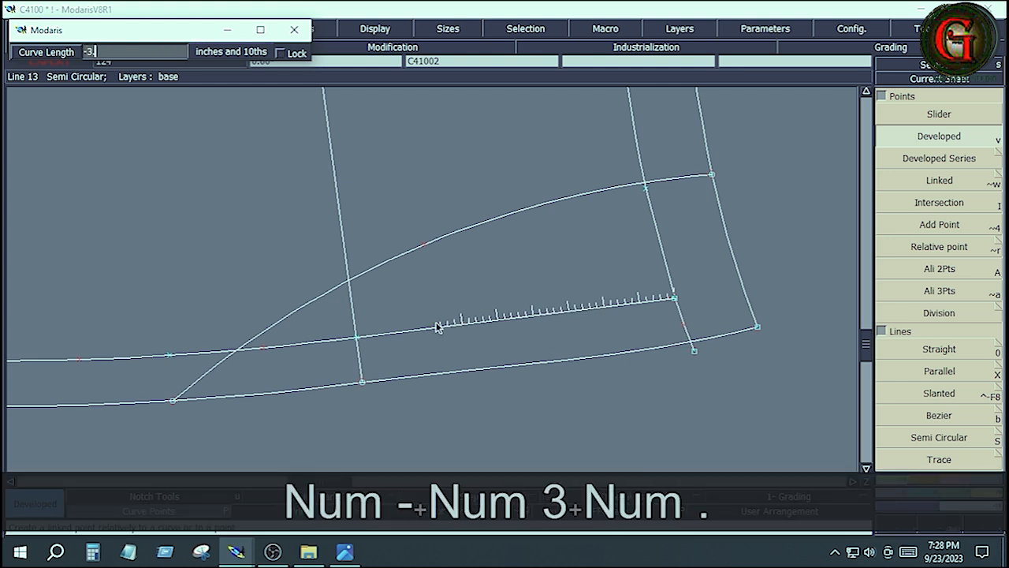
pyautogui.write('75')
pyautogui.press('Return')
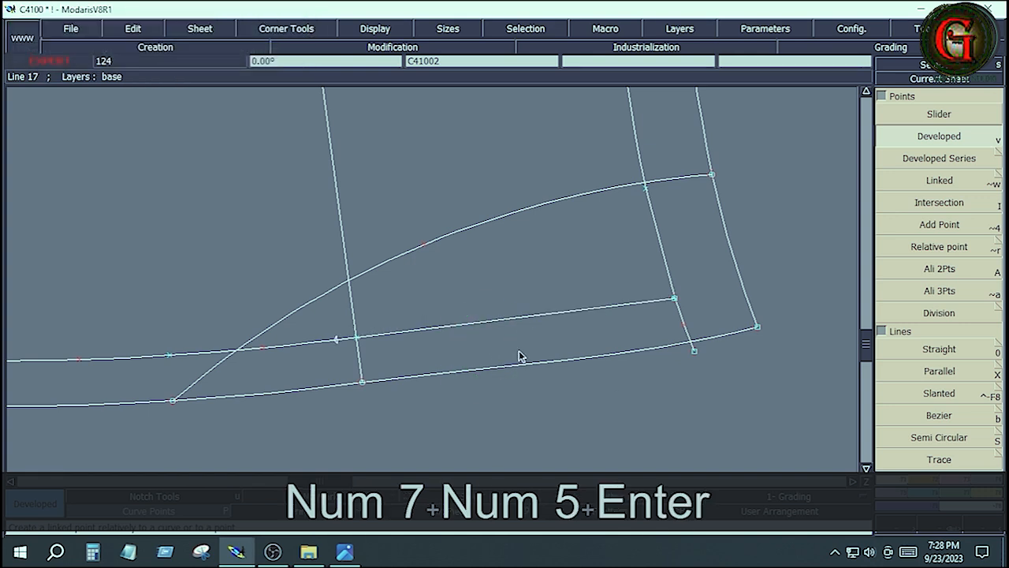
# Step: Section the side seam parallel at the developed point
pyautogui.click(958, 479)
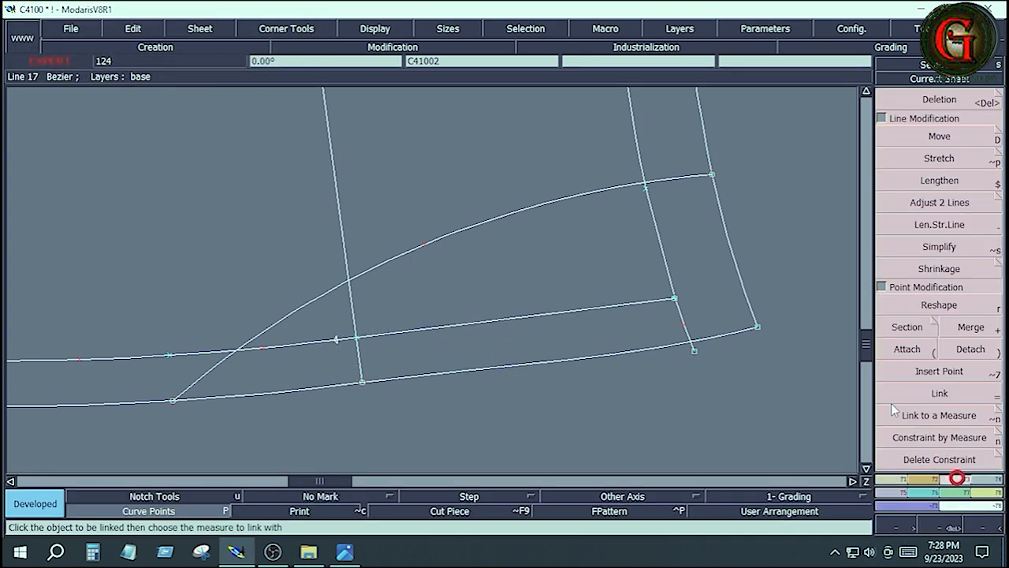
pyautogui.click(937, 370)
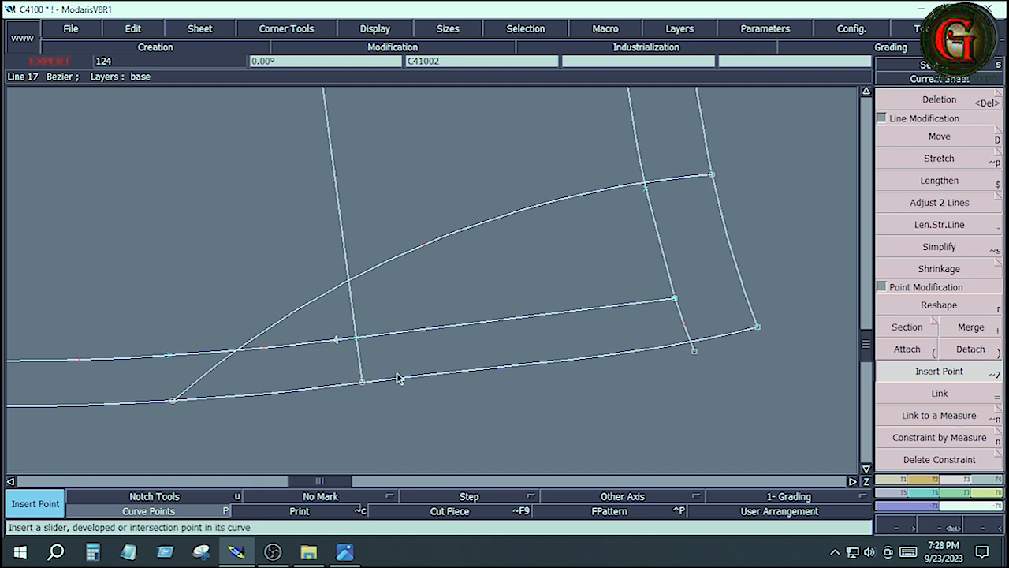
pyautogui.click(906, 327)
pyautogui.click(334, 347)
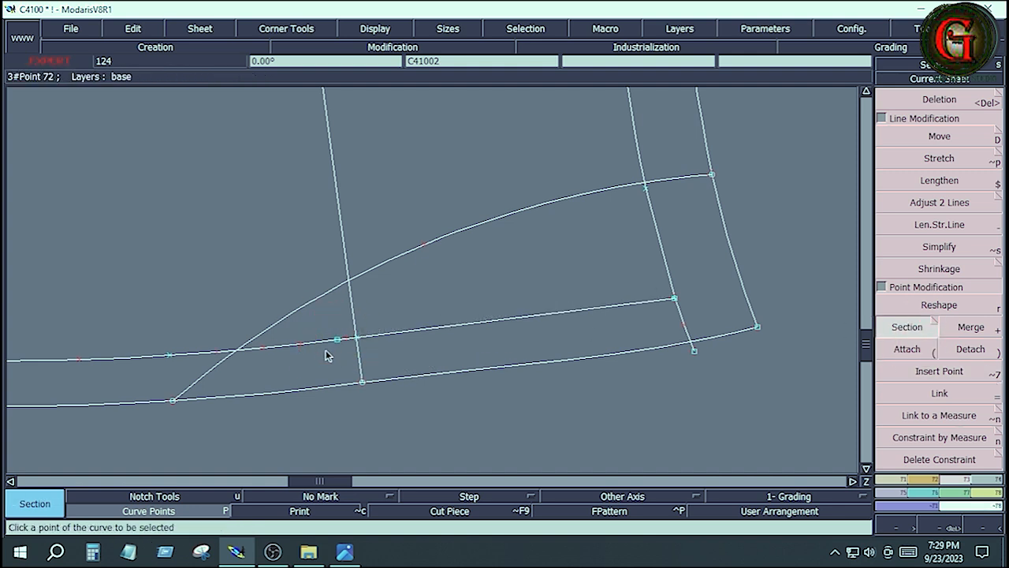
# Step: Delete the cut-off remainder of the side seam parallel, the waist parallel and their leftover points
pyautogui.press('Delete')
pyautogui.click(281, 348)
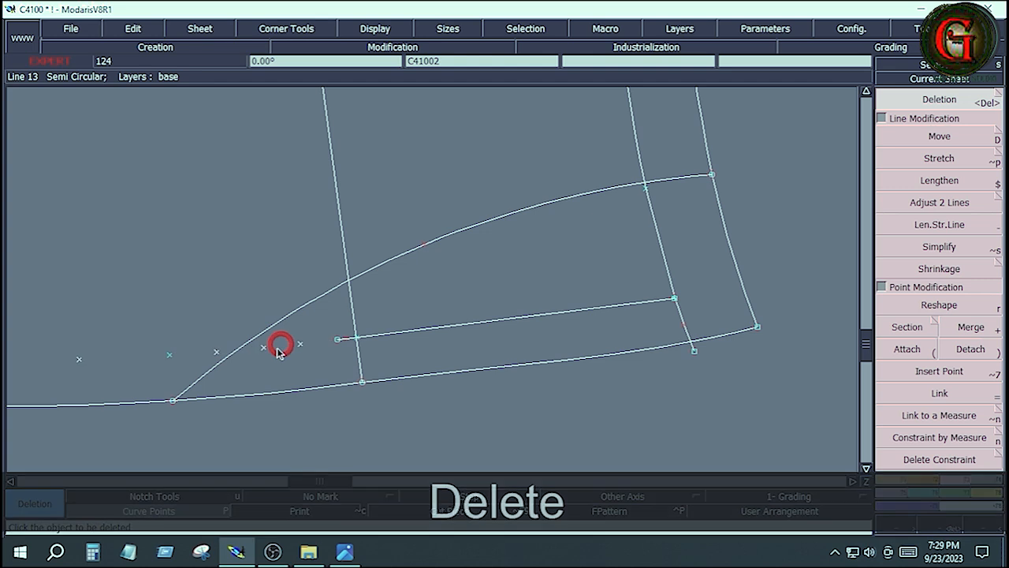
pyautogui.click(213, 351)
pyautogui.click(685, 324)
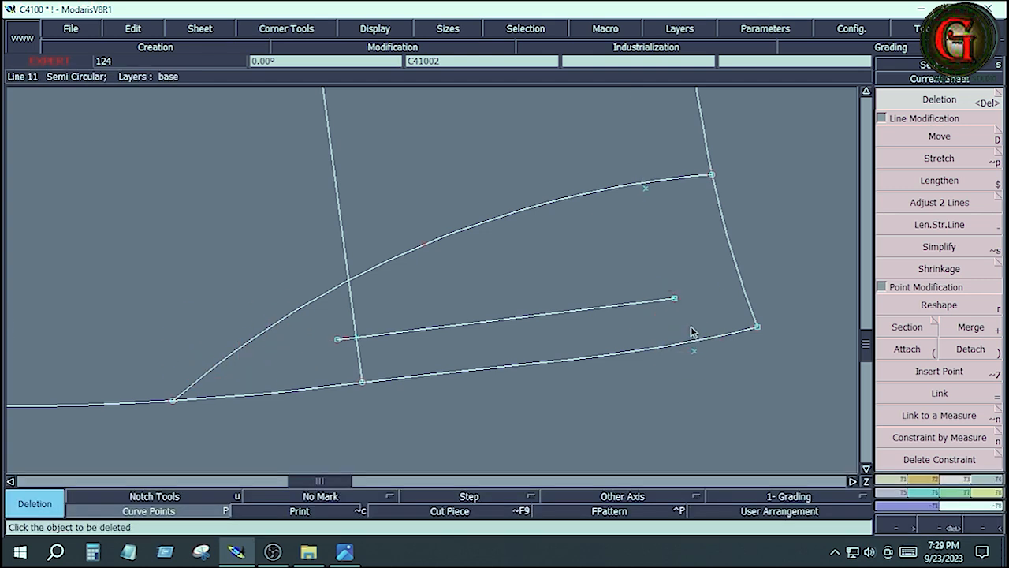
pyautogui.click(643, 189)
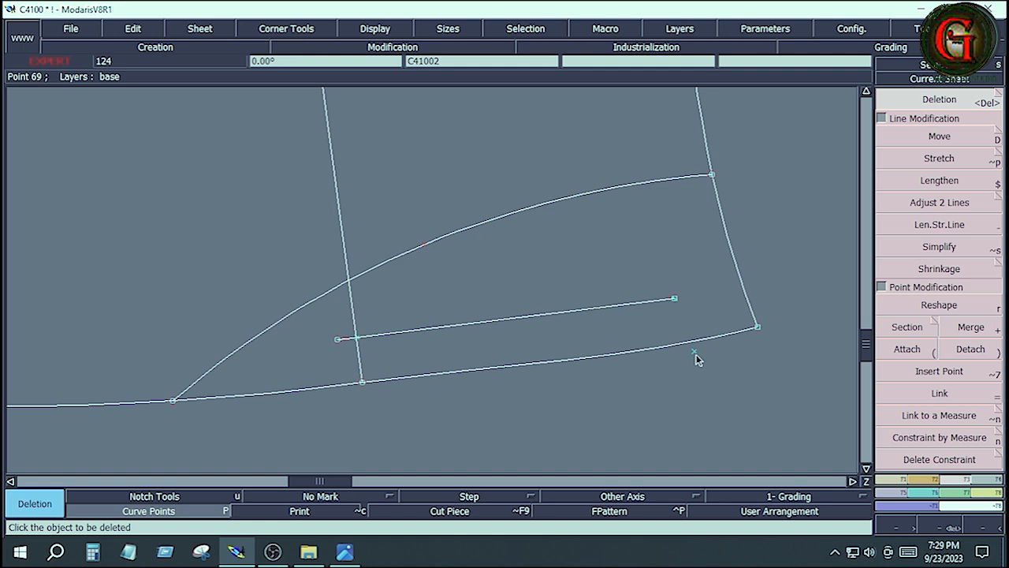
pyautogui.click(696, 353)
# Step: Create a parallel of the shortened line at a distance of 0.5 inch, toward the inside of the front panel
pyautogui.click(890, 477)
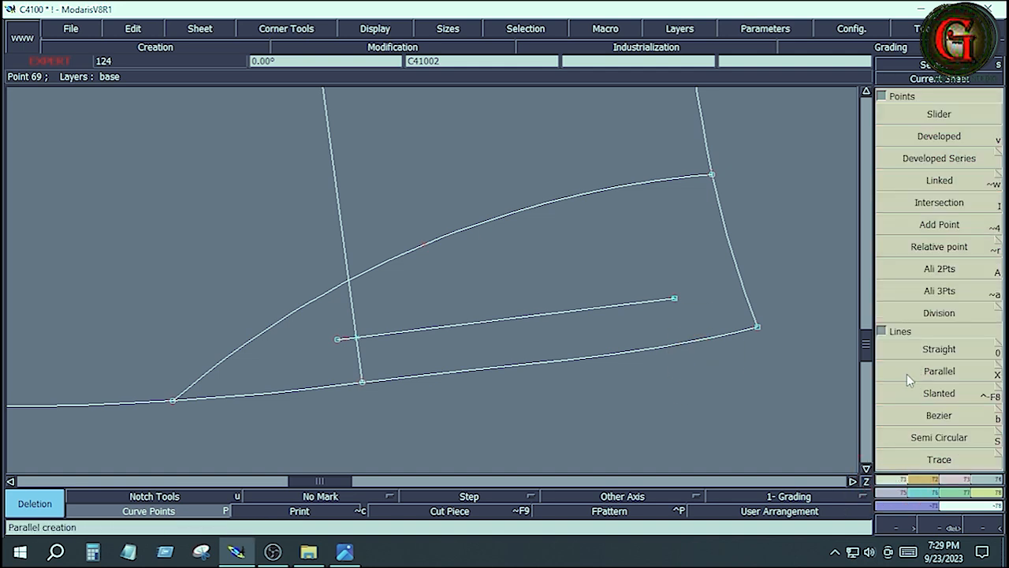
pyautogui.click(934, 372)
pyautogui.click(496, 319)
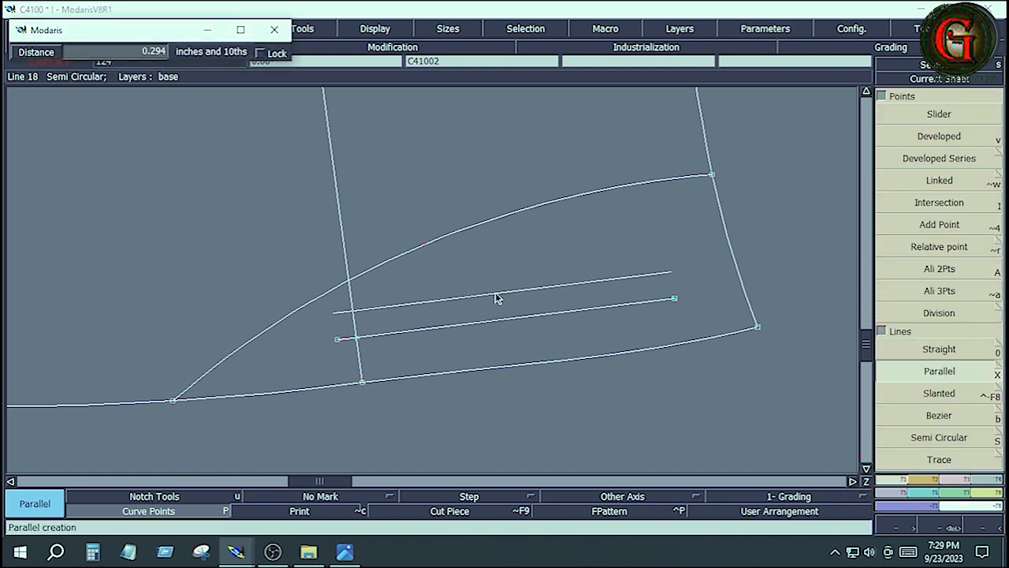
pyautogui.press('Down')
pyautogui.write('.5')
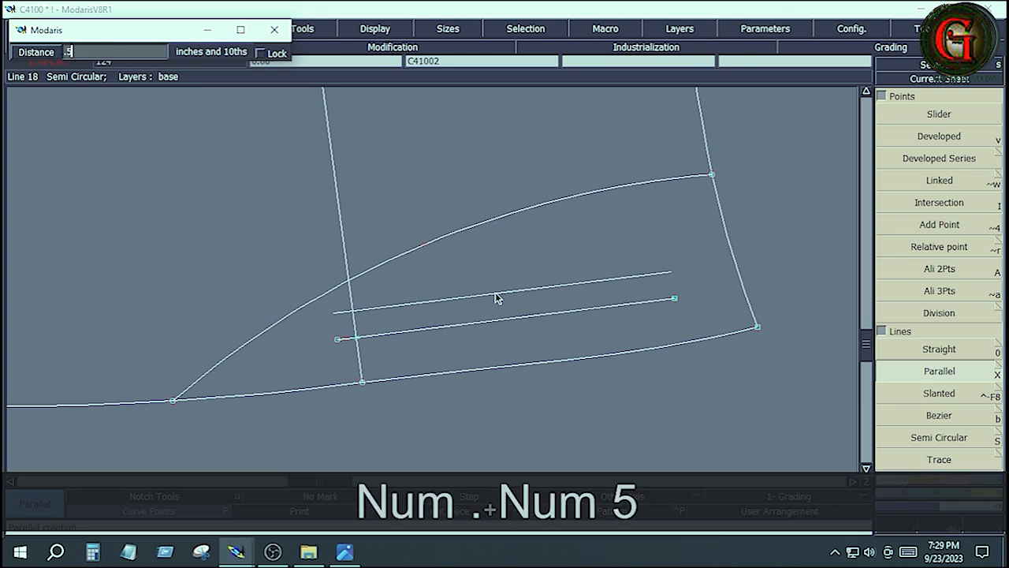
pyautogui.press('Return')
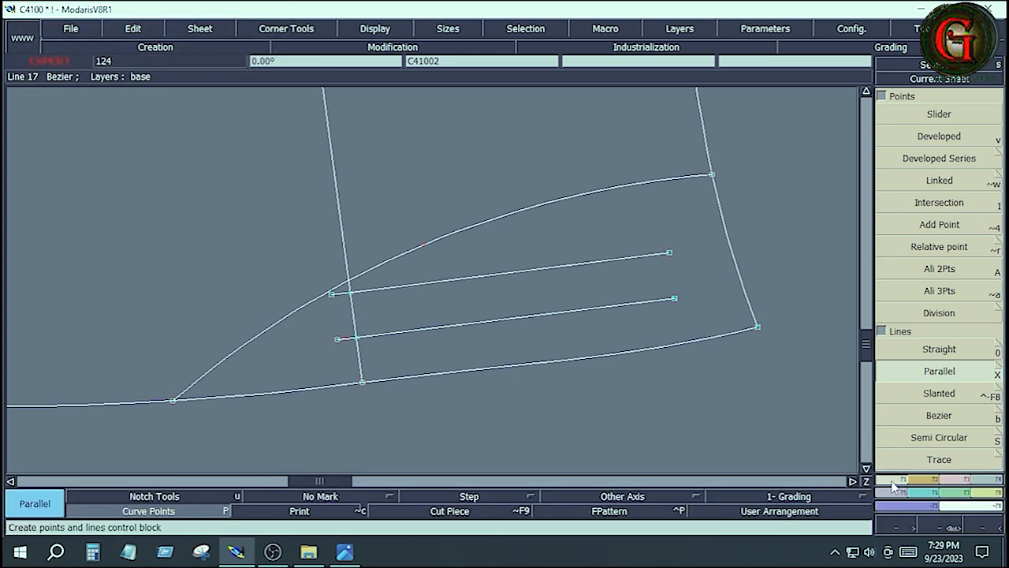
# Step: Close both ends of the two parallel bone pocket lines with Bezier lines to form a narrow rectangle
pyautogui.click(939, 417)
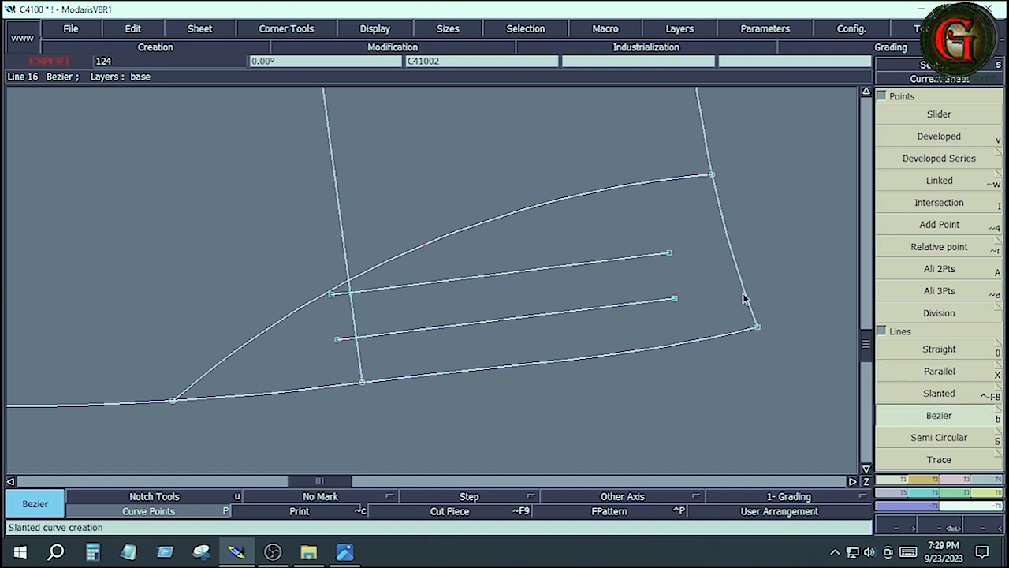
pyautogui.click(669, 253)
pyautogui.click(674, 298)
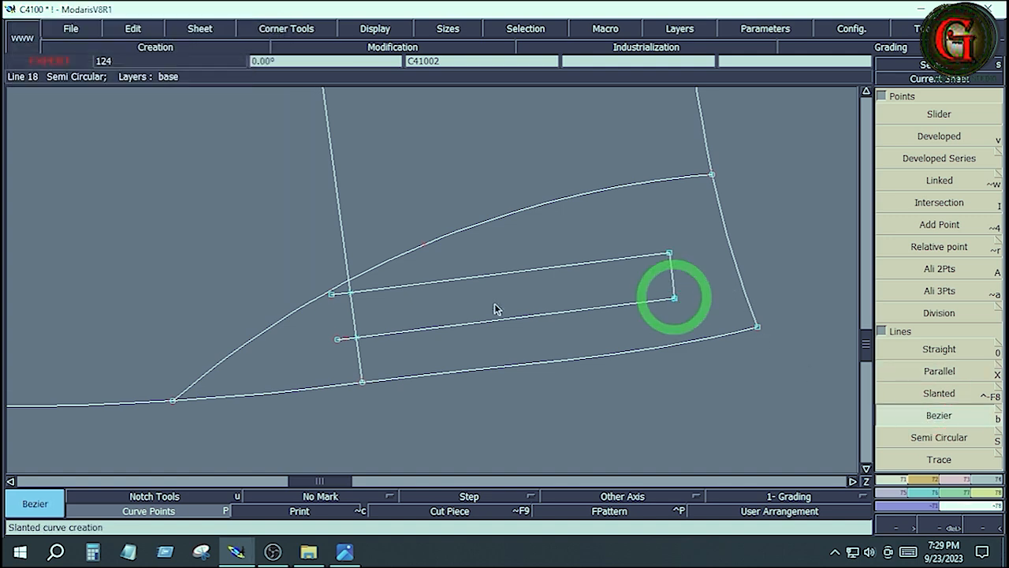
pyautogui.click(331, 294)
pyautogui.click(338, 339)
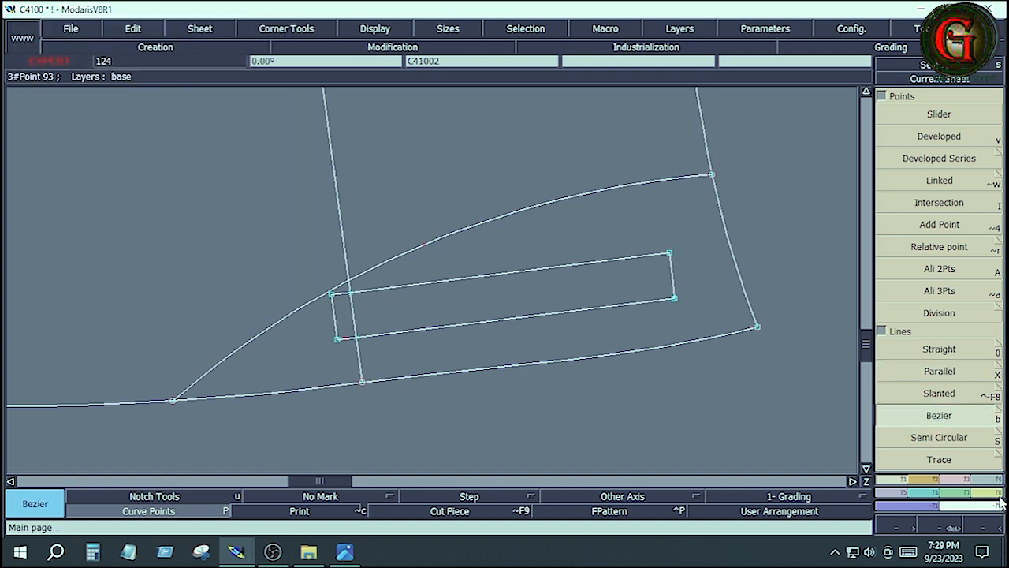
# Step: Measure the distance from the bone pocket's upper waist-side corner to the waist line, and delete that measurement
pyautogui.click(996, 492)
pyautogui.click(991, 214)
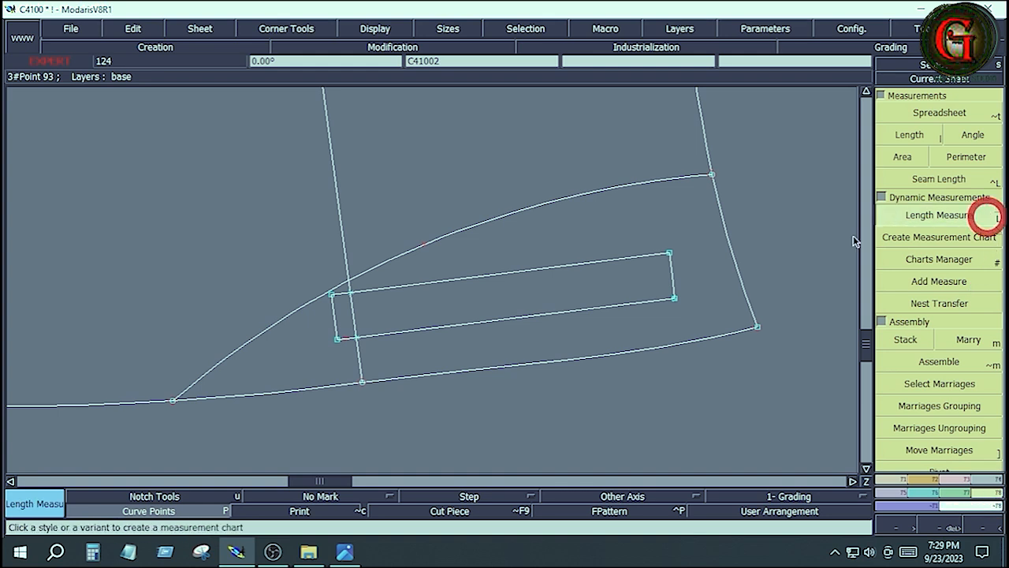
pyautogui.click(669, 253)
pyautogui.press('space')
pyautogui.press('space')
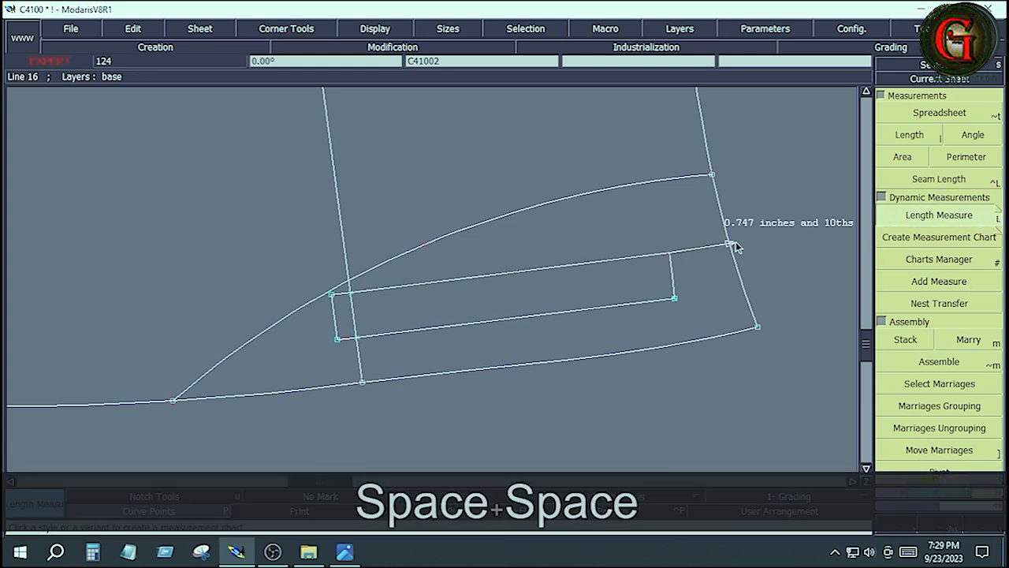
pyautogui.click(729, 242)
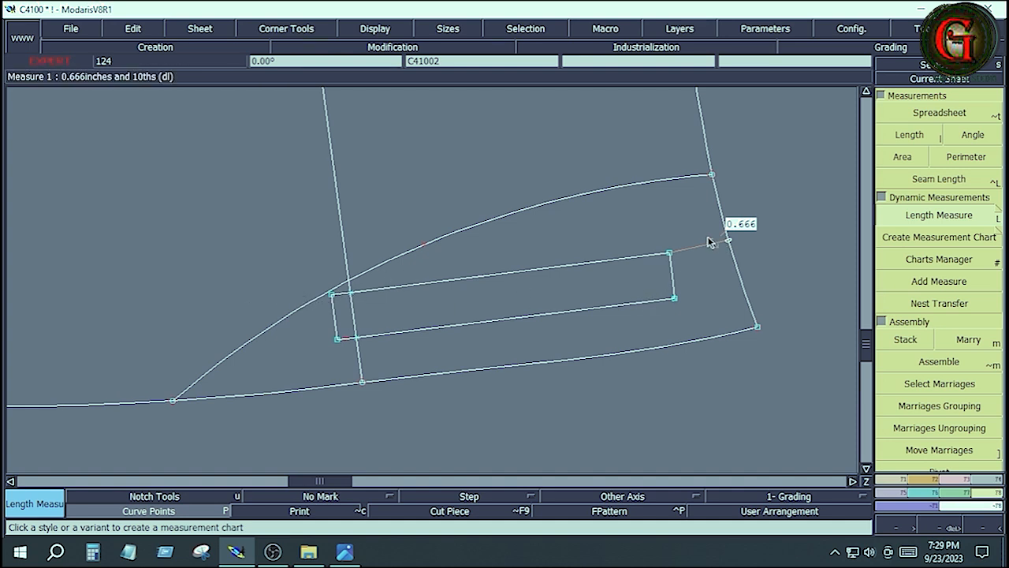
pyautogui.press('Delete')
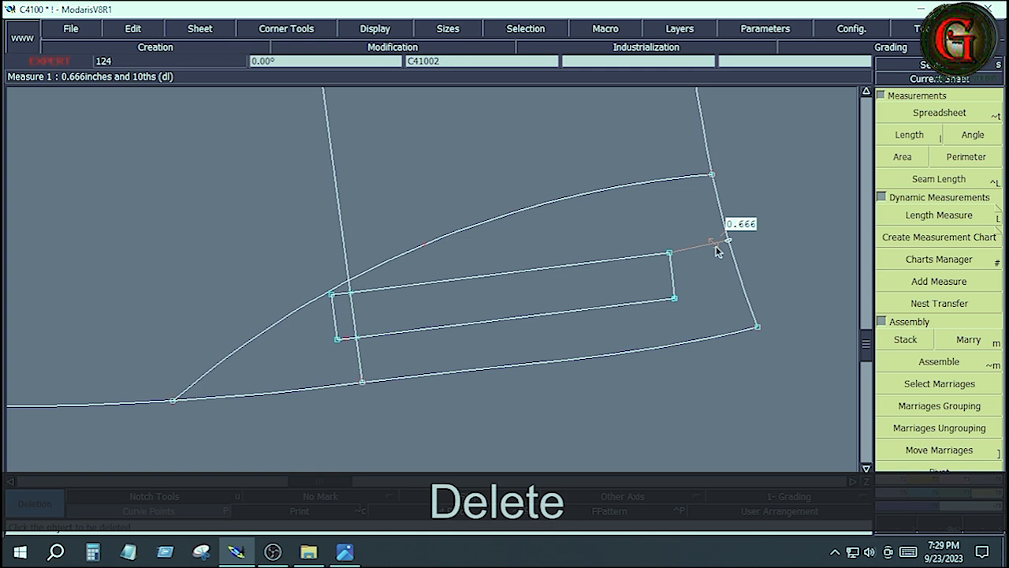
pyautogui.click(709, 246)
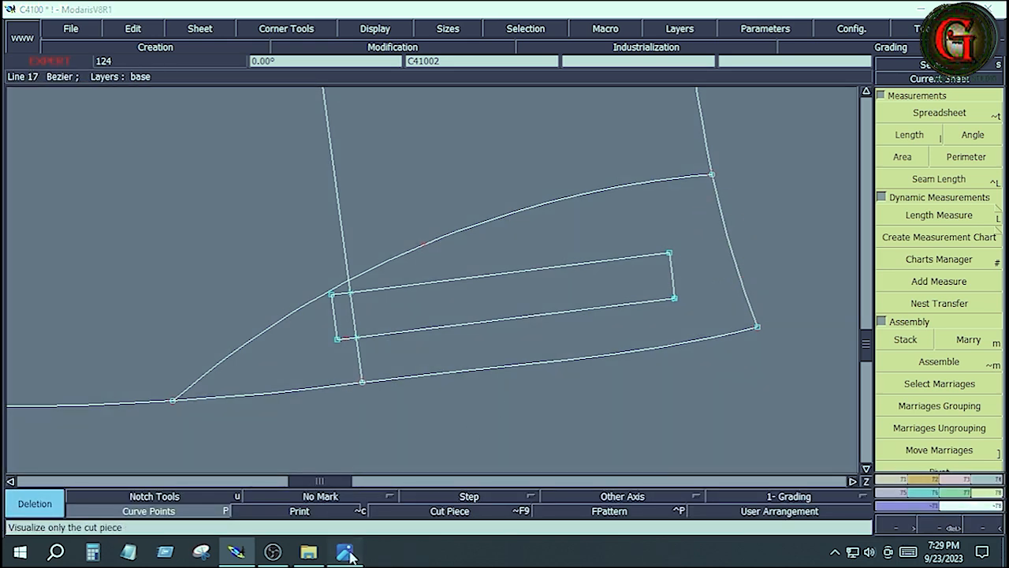
# Step: Check the front bone pocket values in the measurement sheet and delete the two points where the pocket lines cross the slanted line
pyautogui.click(344, 551)
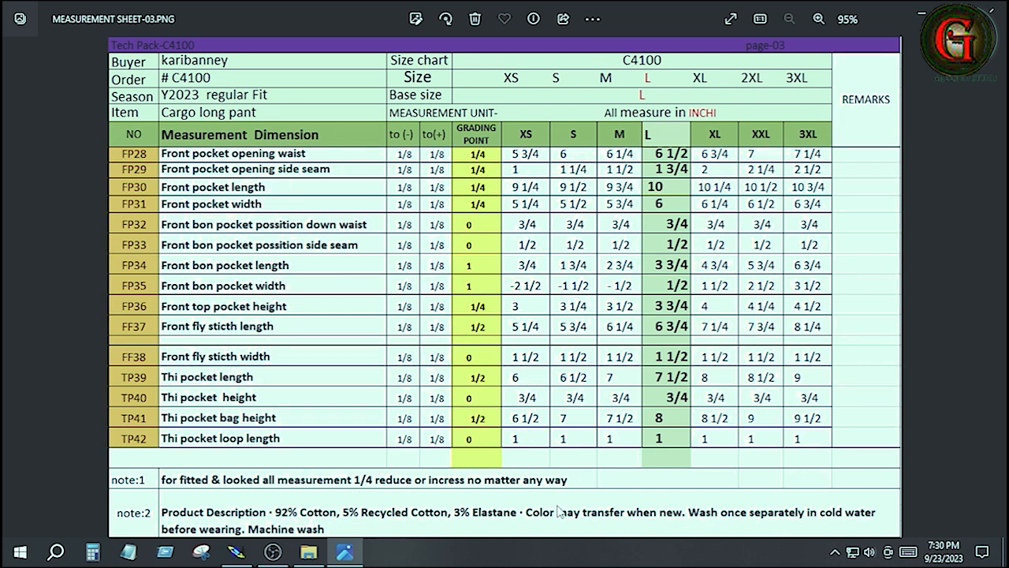
pyautogui.click(347, 554)
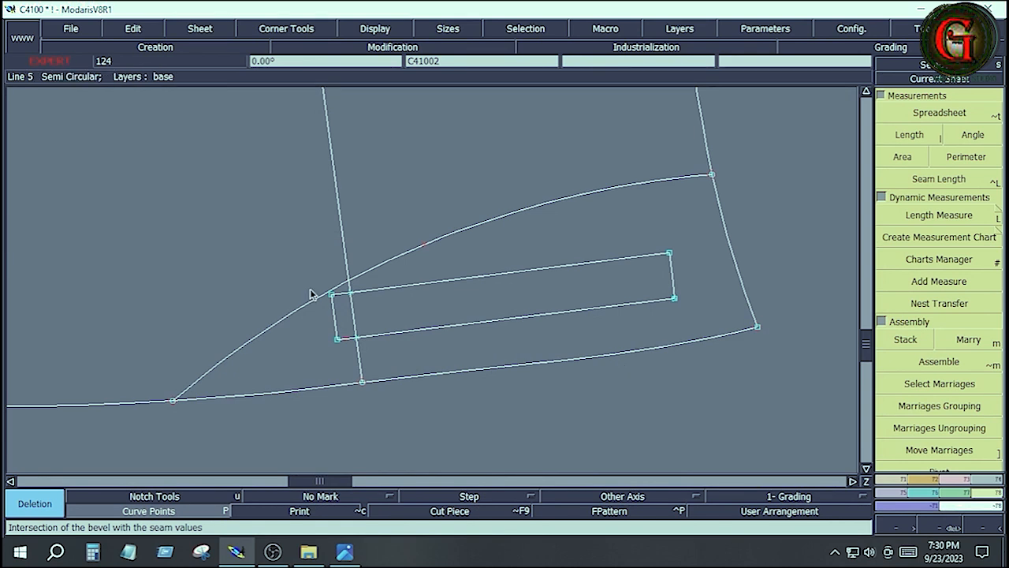
pyautogui.press('Delete')
pyautogui.click(352, 300)
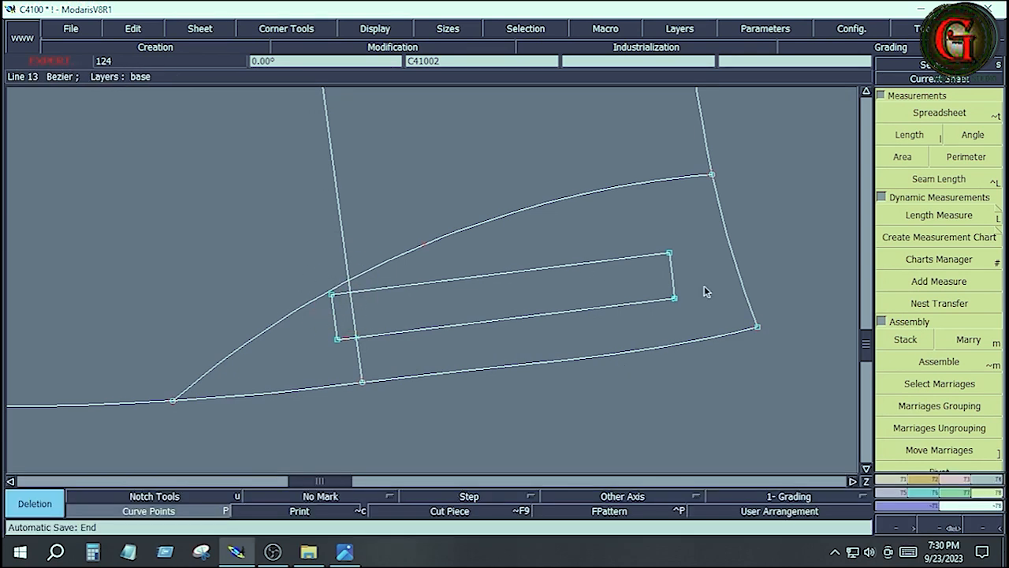
pyautogui.click(356, 337)
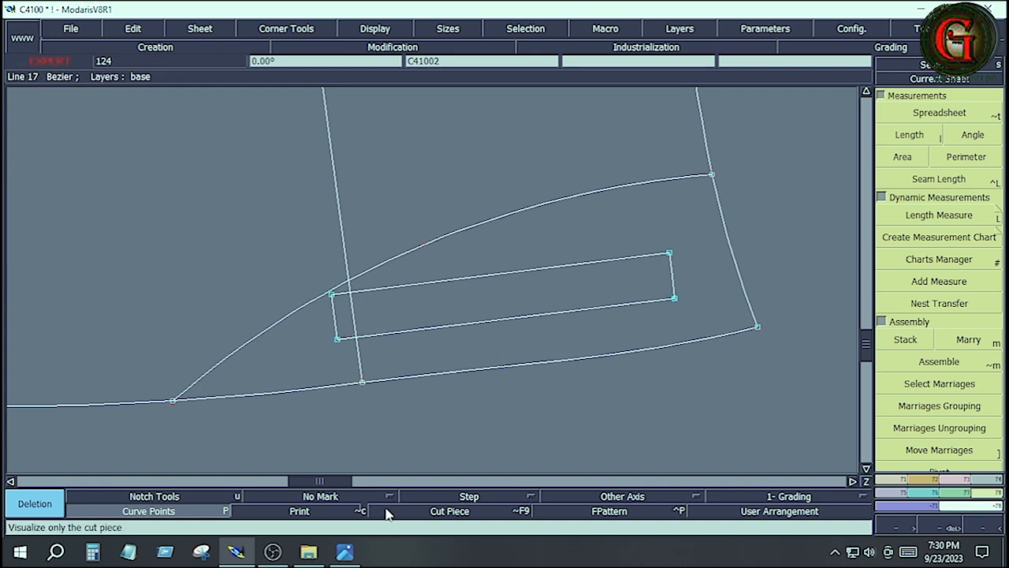
# Step: Look up the front top pocket height in the measurement sheet and create a parallel to the pocket bag's end line at 3.75 inches
pyautogui.click(345, 553)
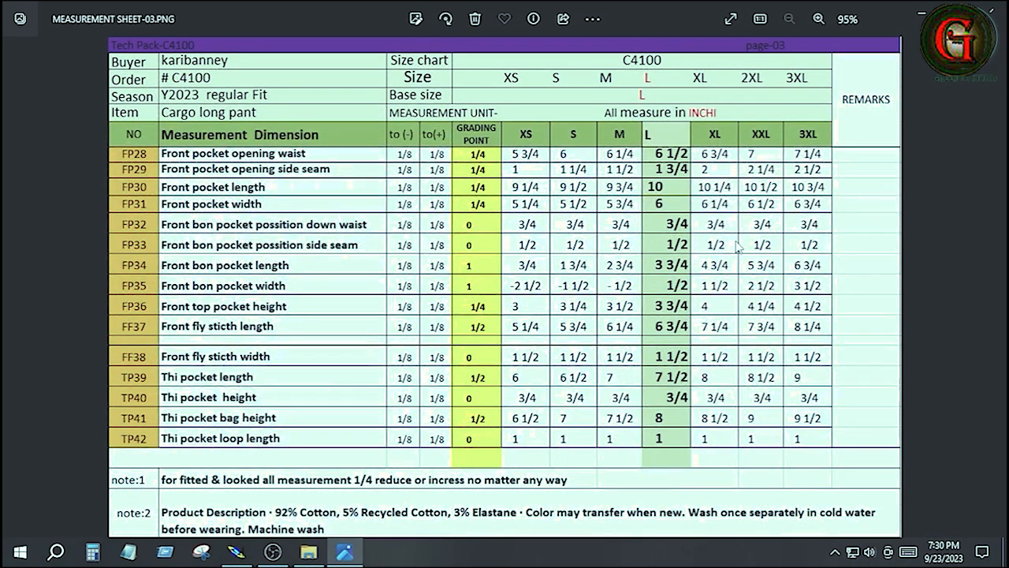
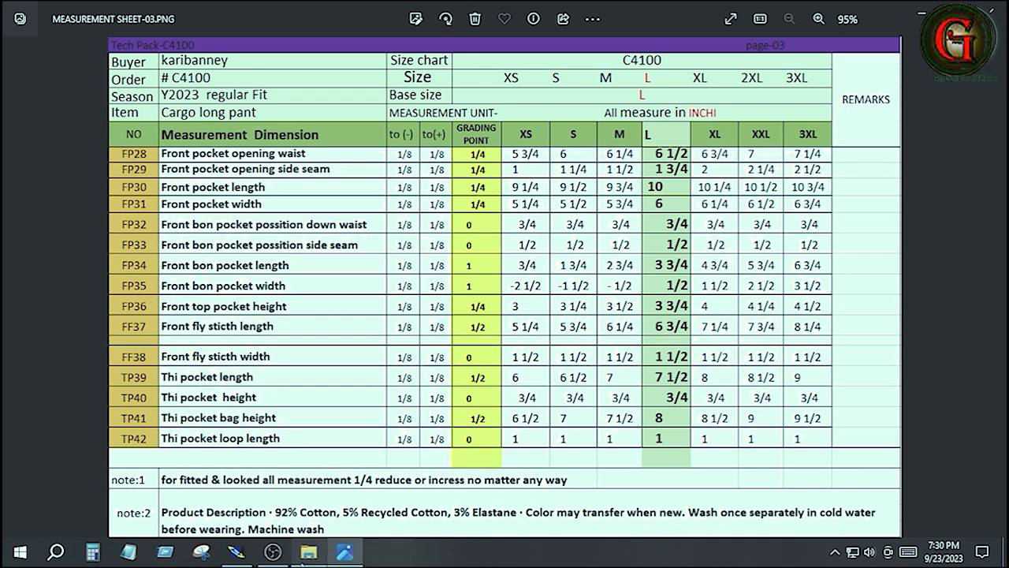
pyautogui.click(237, 551)
pyautogui.press('Home')
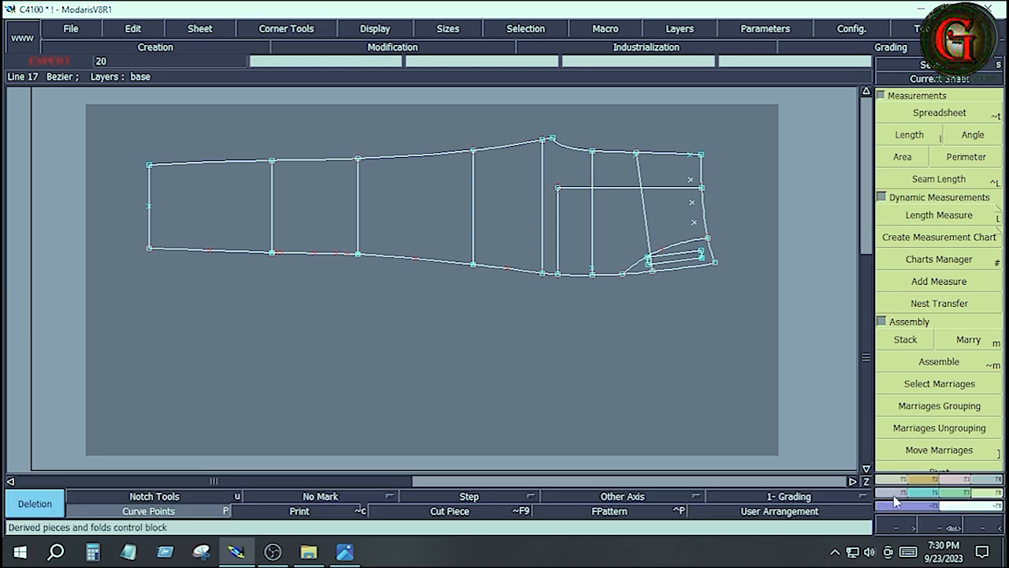
pyautogui.click(895, 479)
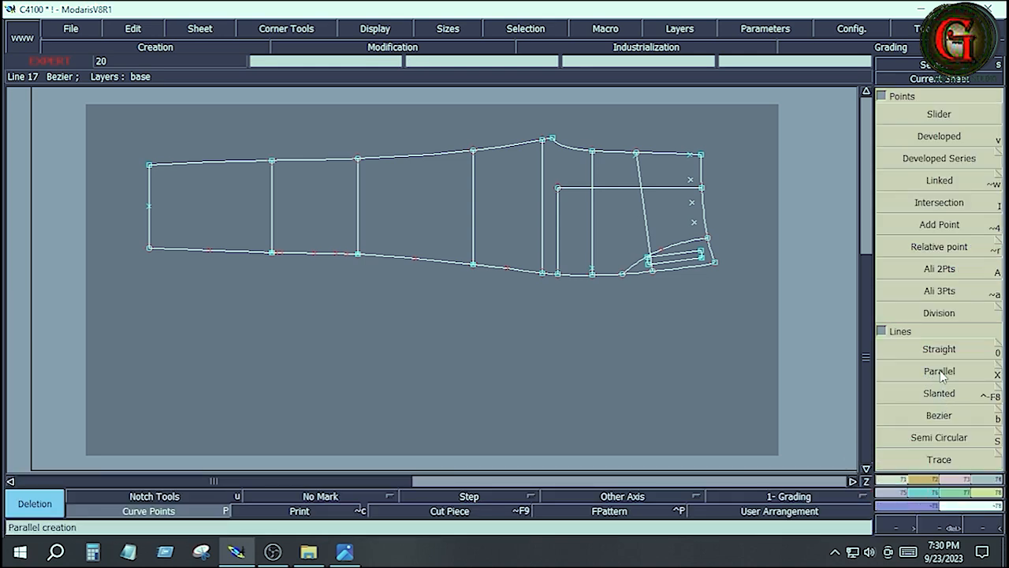
pyautogui.click(942, 372)
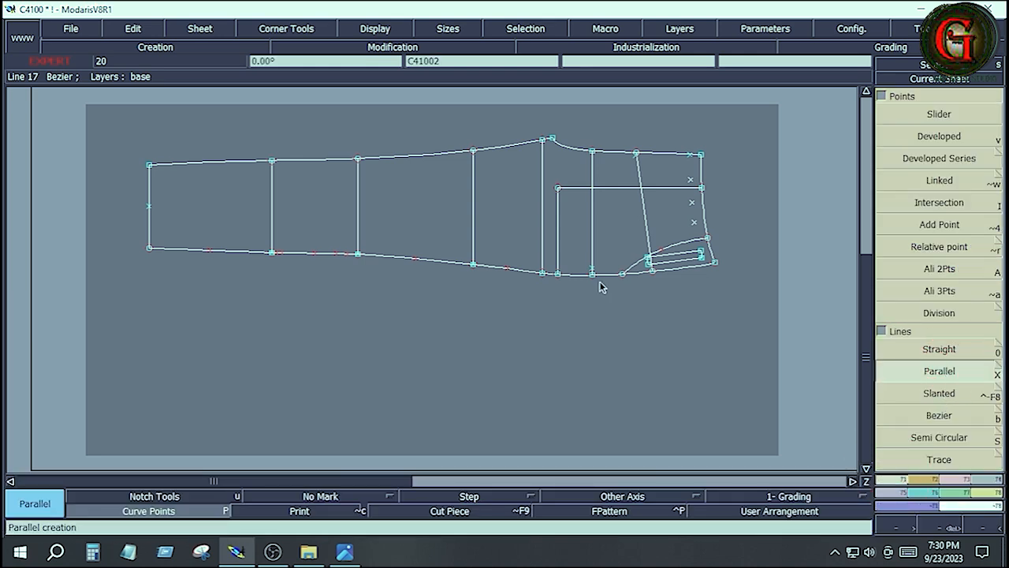
pyautogui.click(557, 228)
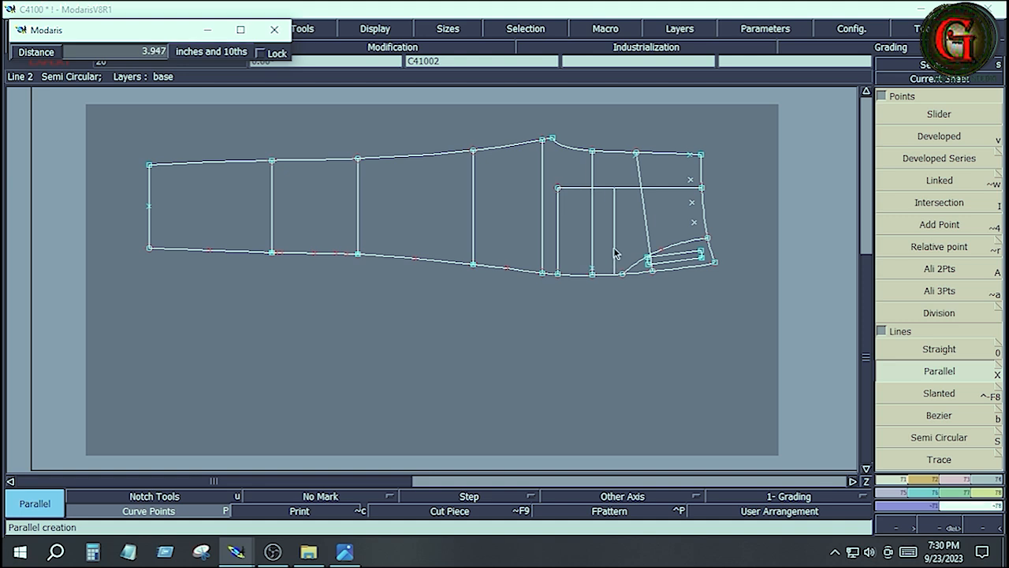
pyautogui.press('Down')
pyautogui.write('3')
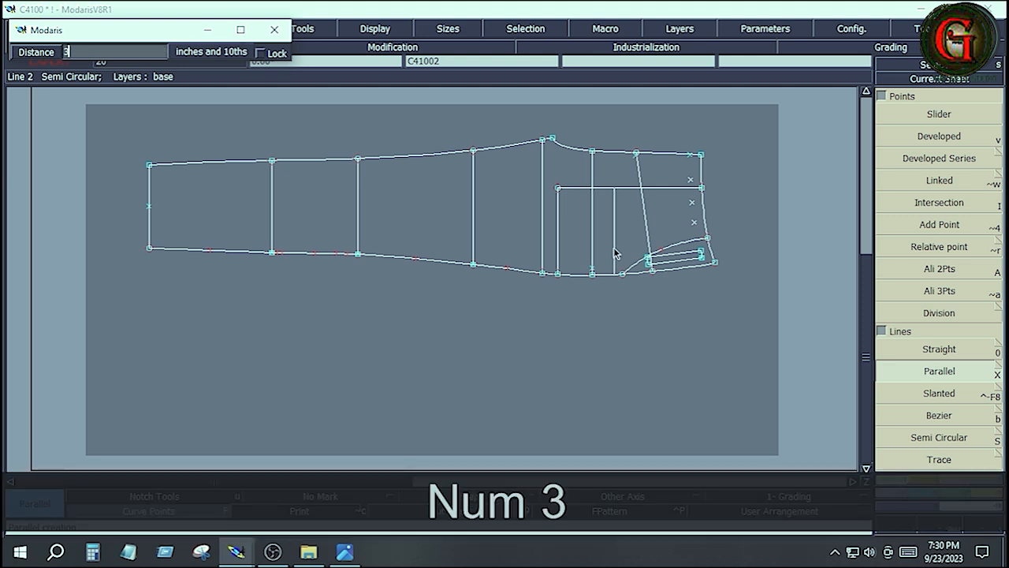
pyautogui.write('.75')
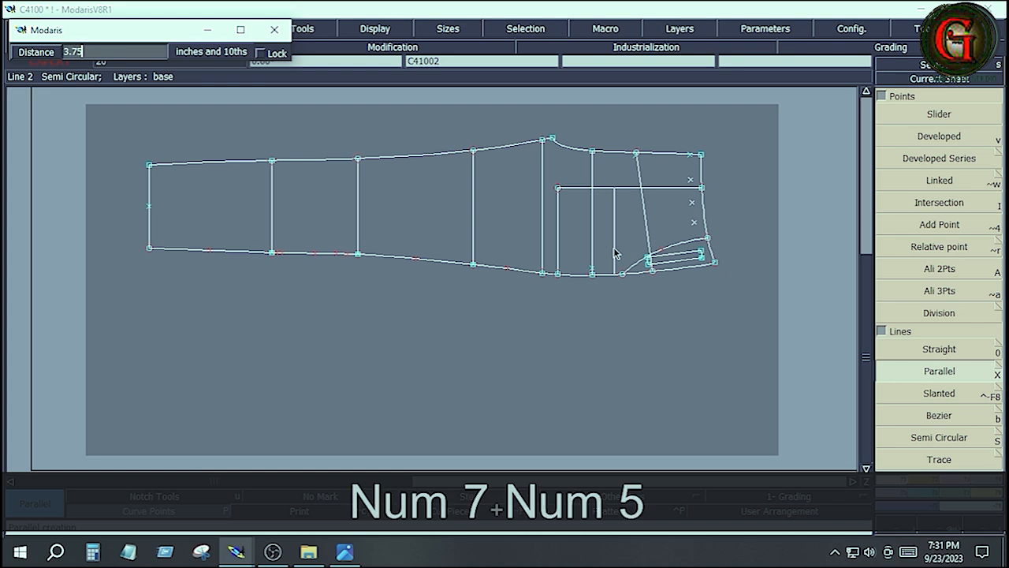
pyautogui.press('Return')
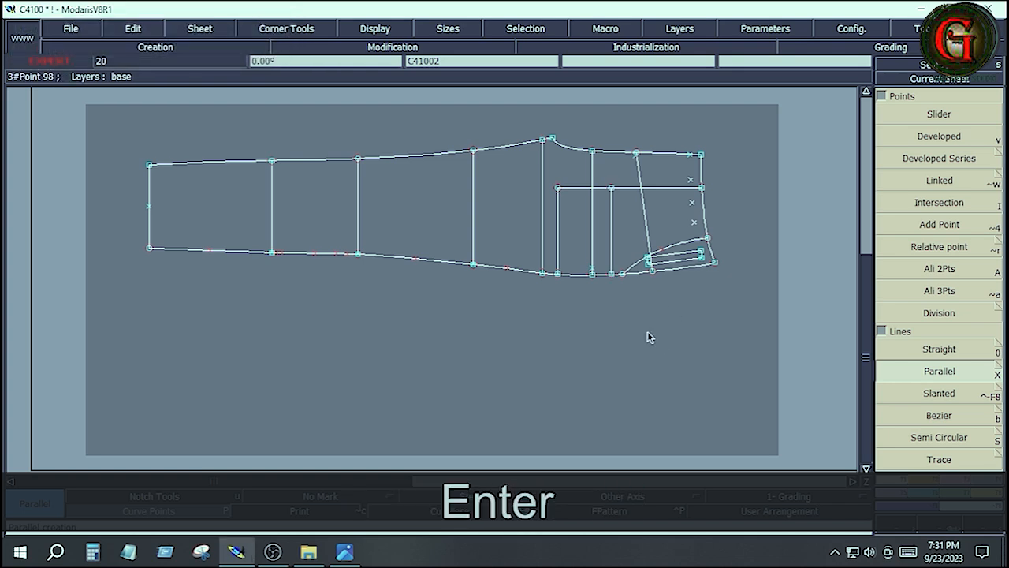
# Step: Delete the stray point near the side-seam end of the hip line crossing the front pocket
pyautogui.press('Return')
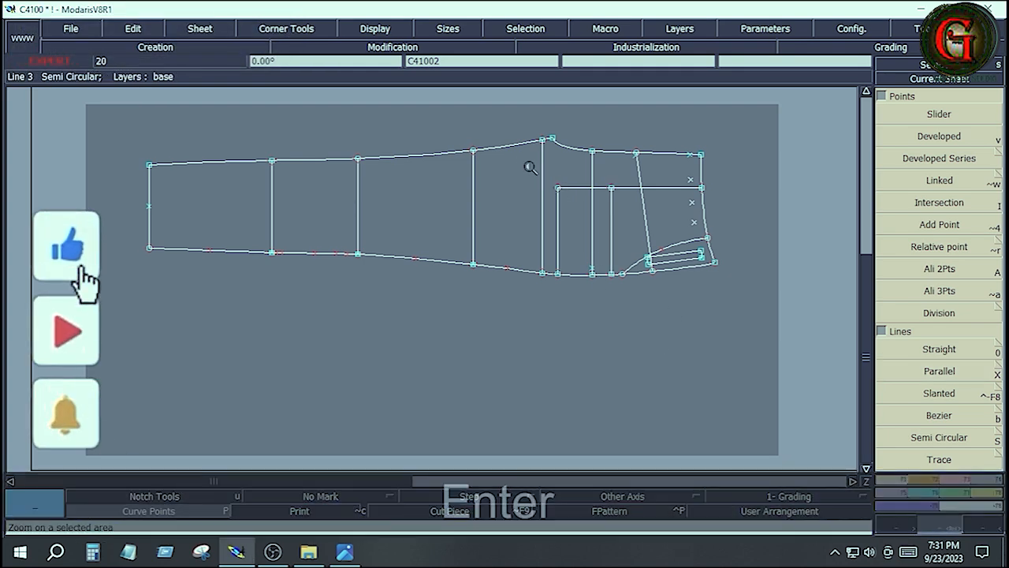
pyautogui.moveTo(525, 160); pyautogui.dragTo(623, 304)
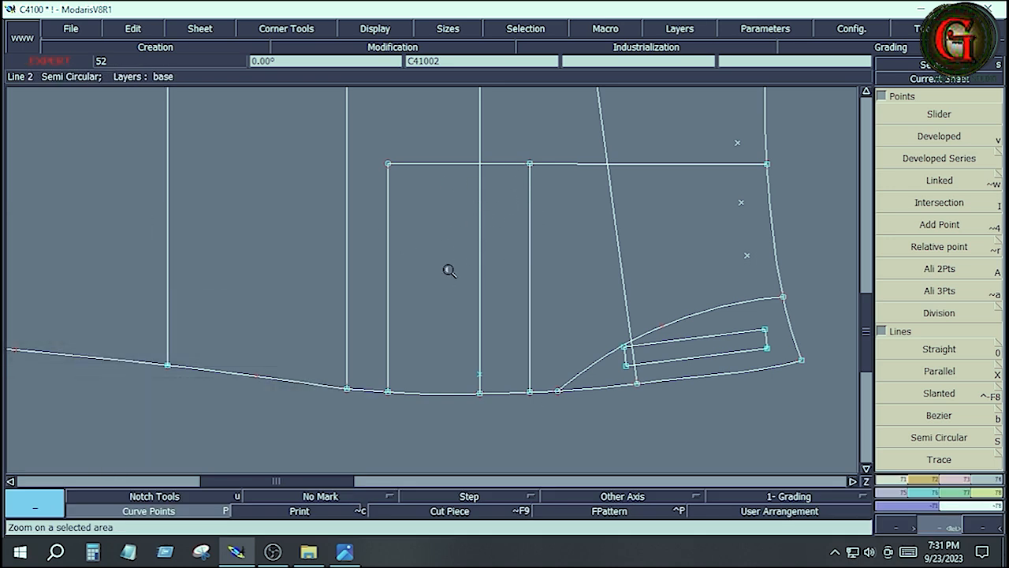
pyautogui.press('Delete')
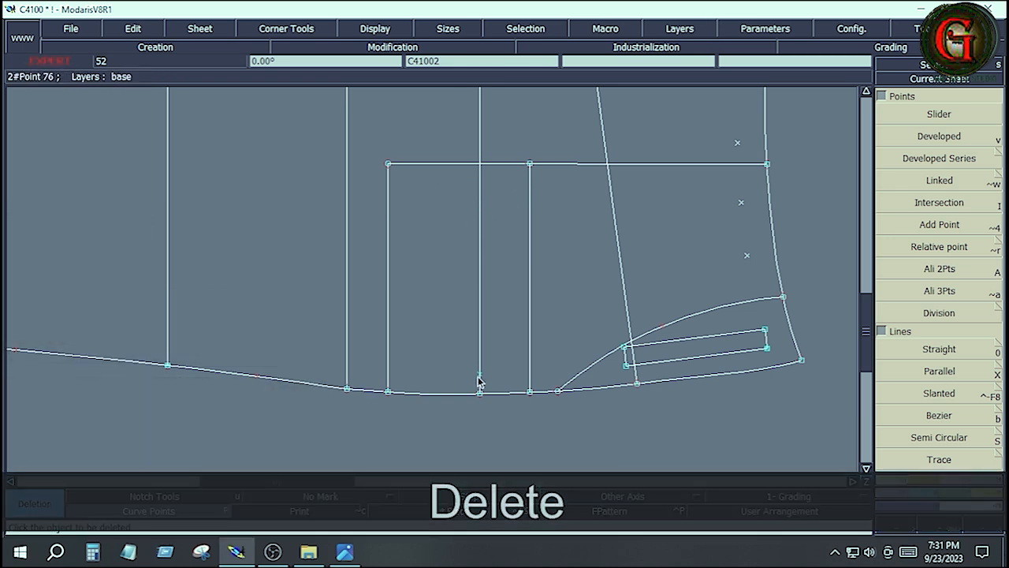
pyautogui.click(479, 373)
# Step: Switch to the image viewer and examine the front and back measure-point sketch of the pants
pyautogui.click(347, 554)
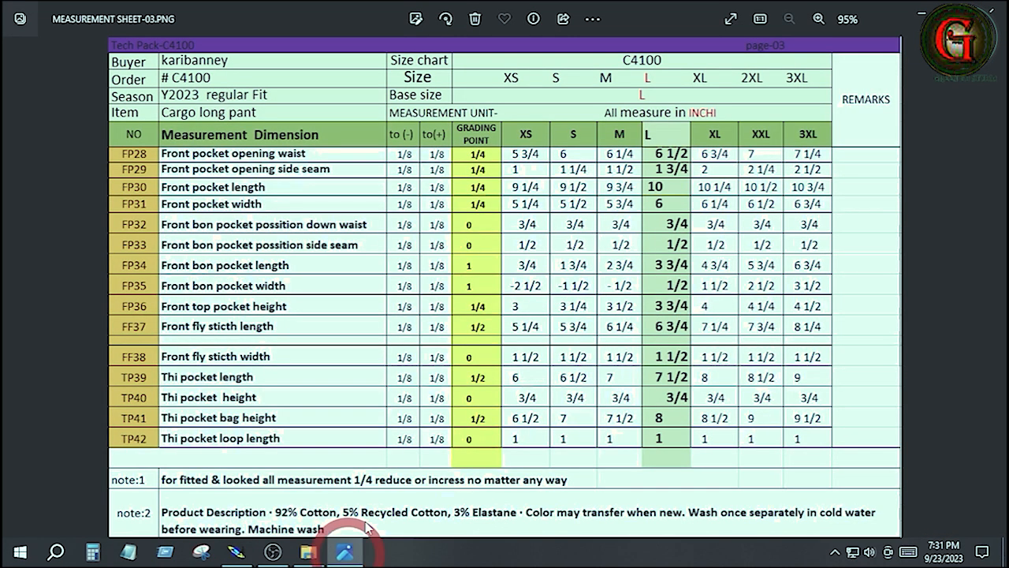
pyautogui.click(15, 289)
pyautogui.click(16, 288)
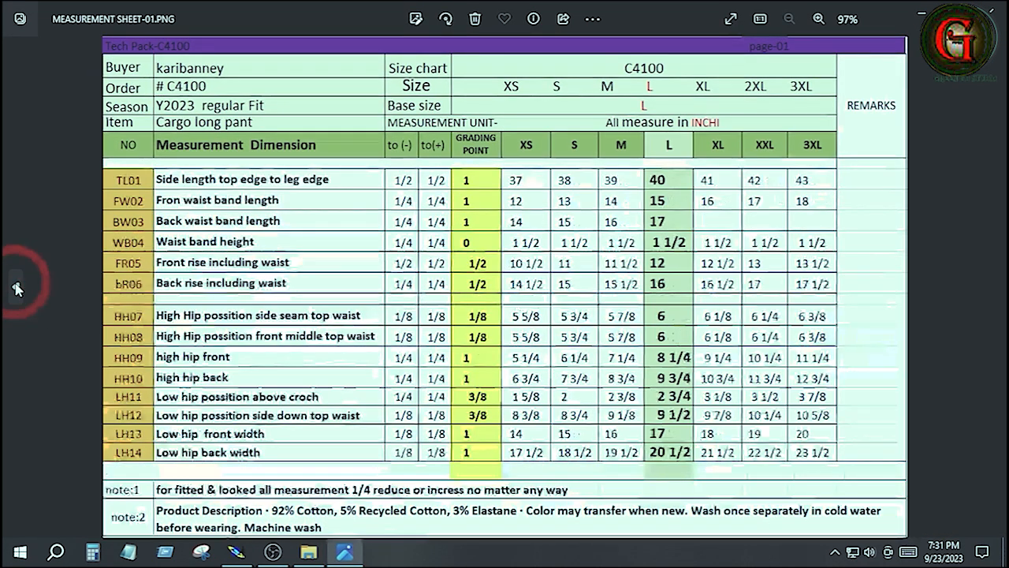
pyautogui.click(16, 288)
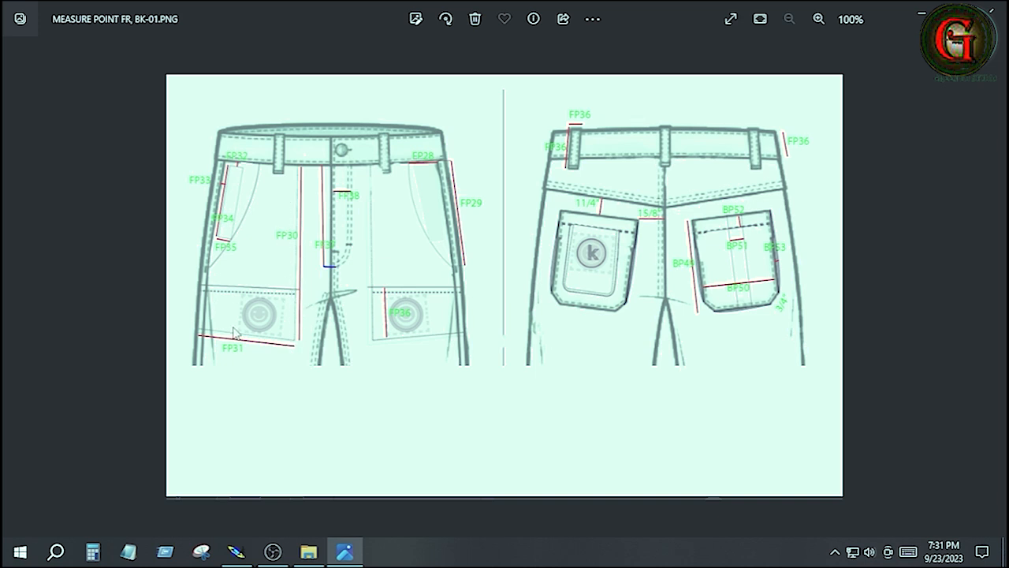
# Step: Return to Modaris and delete the three loose points beside the waist line
pyautogui.click(235, 551)
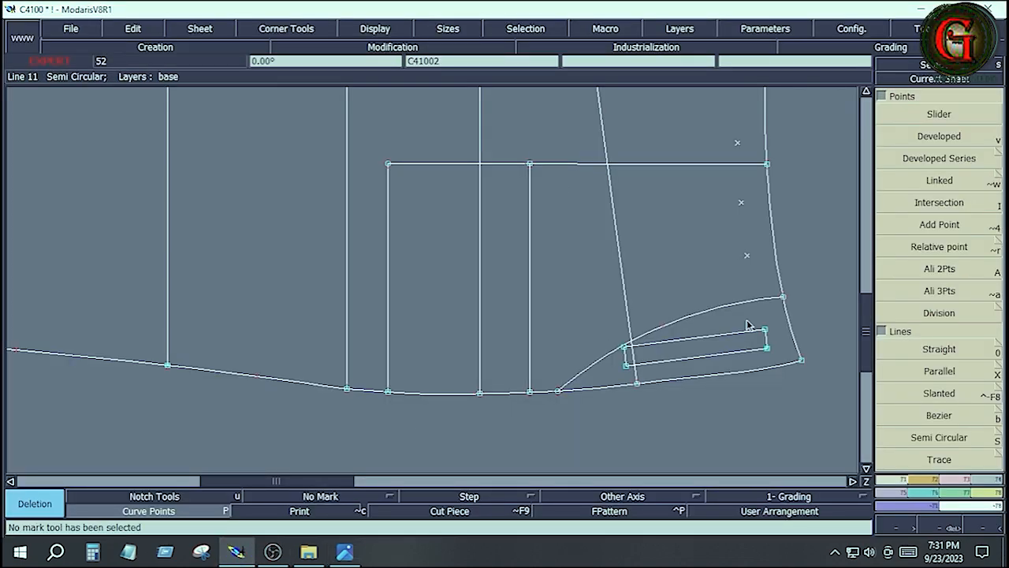
pyautogui.press('Delete')
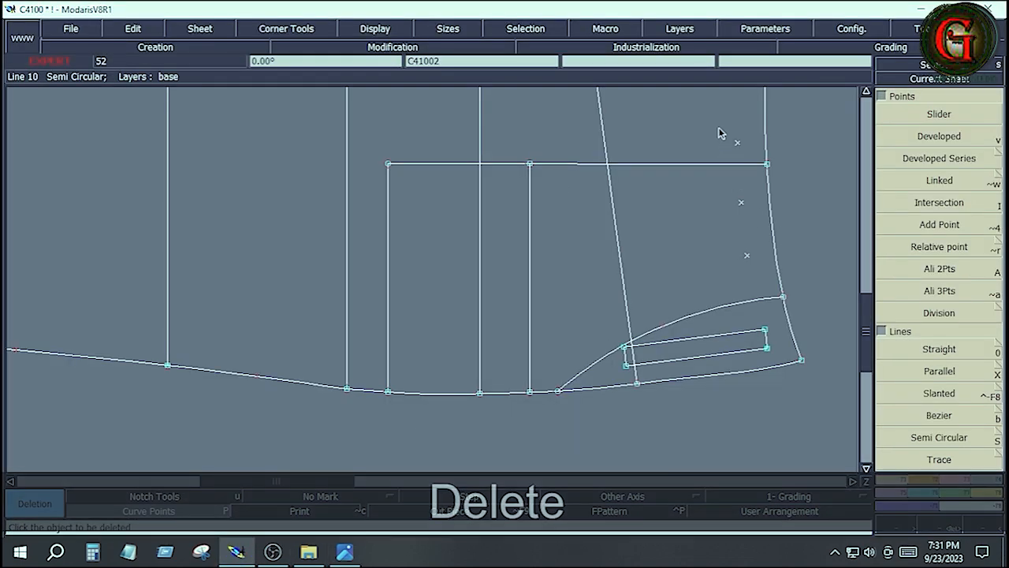
pyautogui.moveTo(718, 118); pyautogui.dragTo(758, 286)
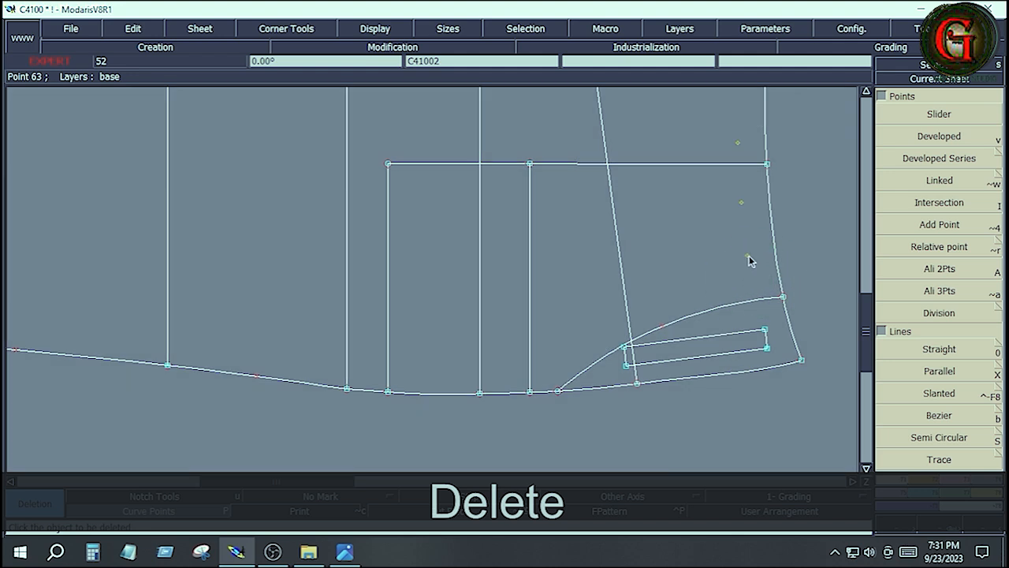
pyautogui.press('Delete')
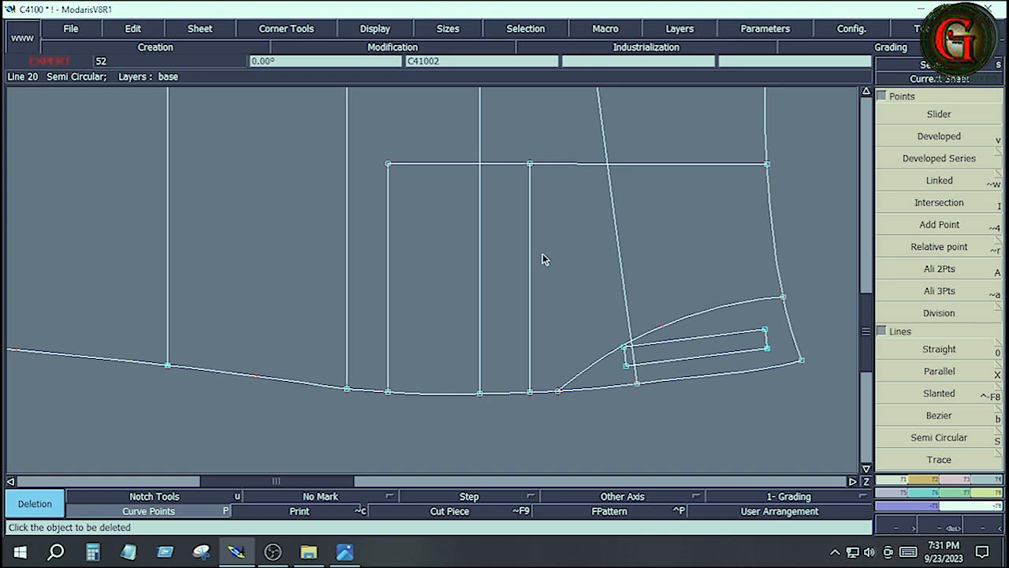
# Step: Switch to the image viewer and look up the front fly stitch length and width for size L in the measurement sheet
pyautogui.press('Home')
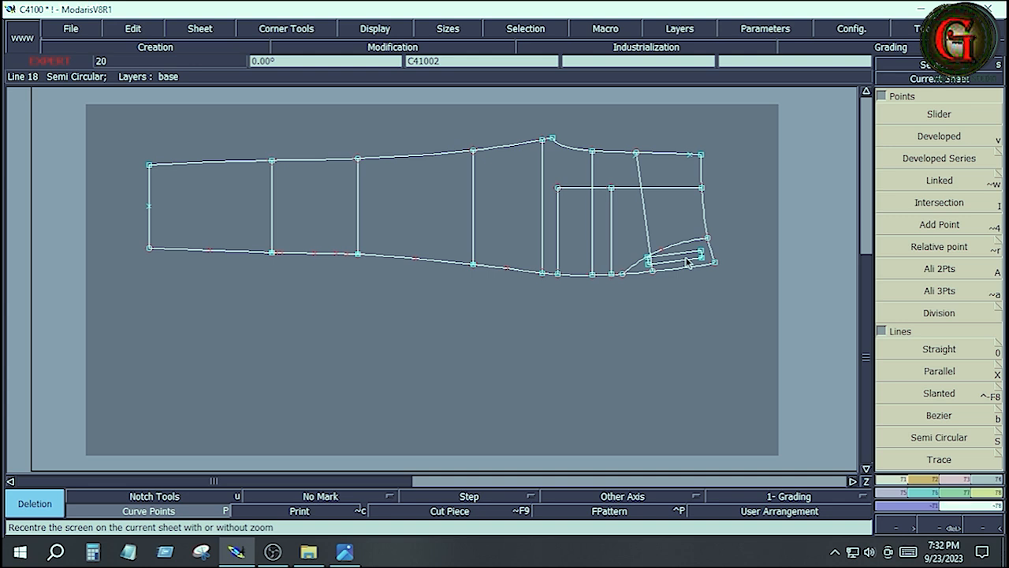
pyautogui.press('Return')
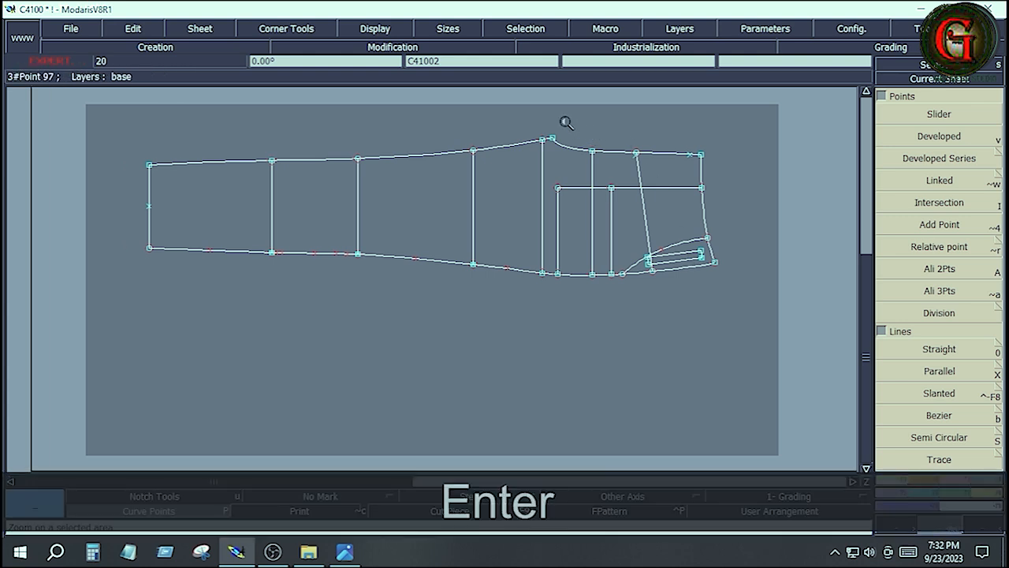
pyautogui.moveTo(562, 119); pyautogui.dragTo(712, 199)
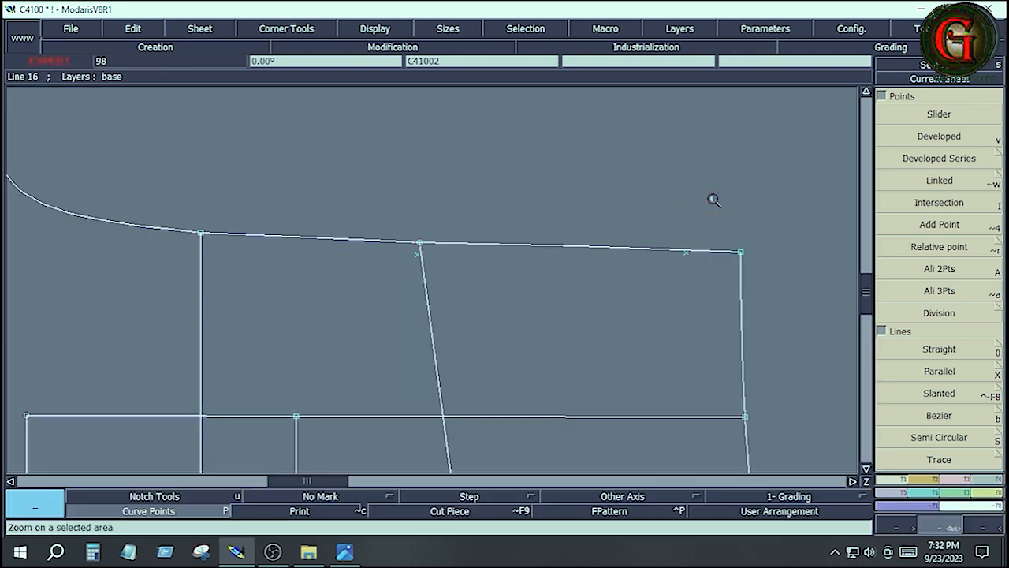
pyautogui.hotkey('alt', 'Tab')
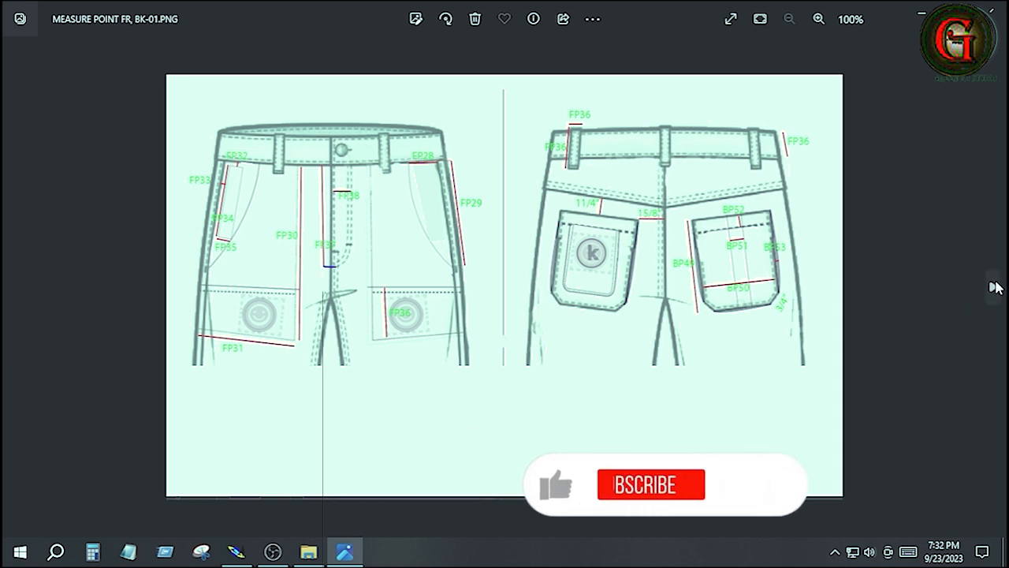
pyautogui.click(995, 287)
pyautogui.click(995, 287)
pyautogui.click(995, 287)
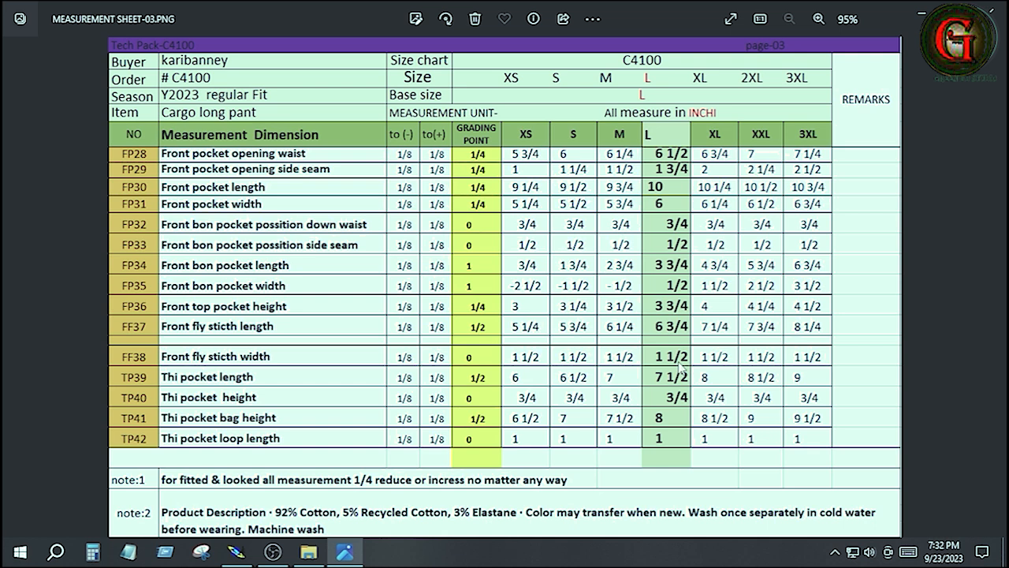
# Step: Return to Modaris and add a developed point on the front rise line at a curve length of -6.75 inches from its waist end
pyautogui.click(236, 552)
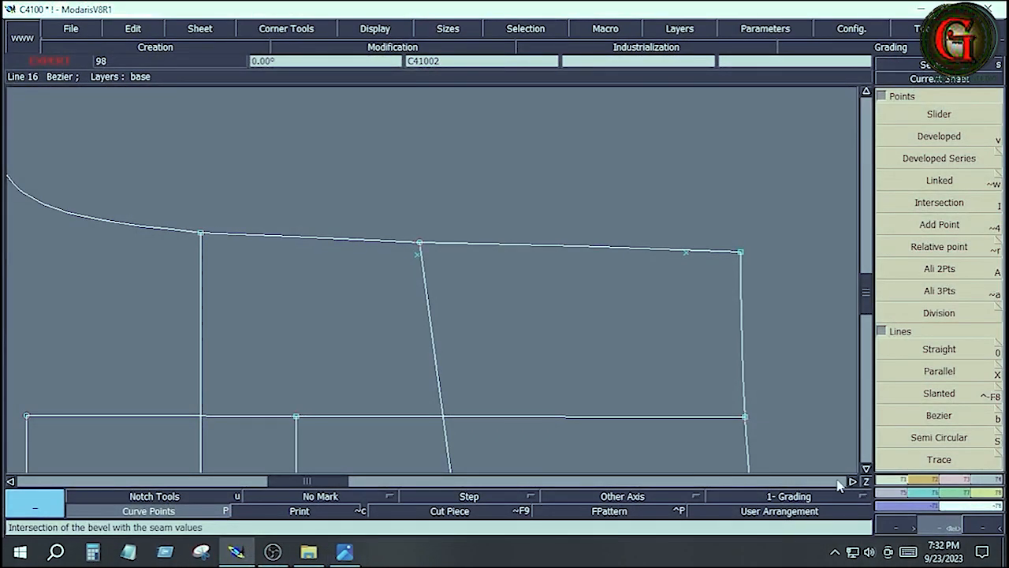
pyautogui.click(927, 136)
pyautogui.click(741, 251)
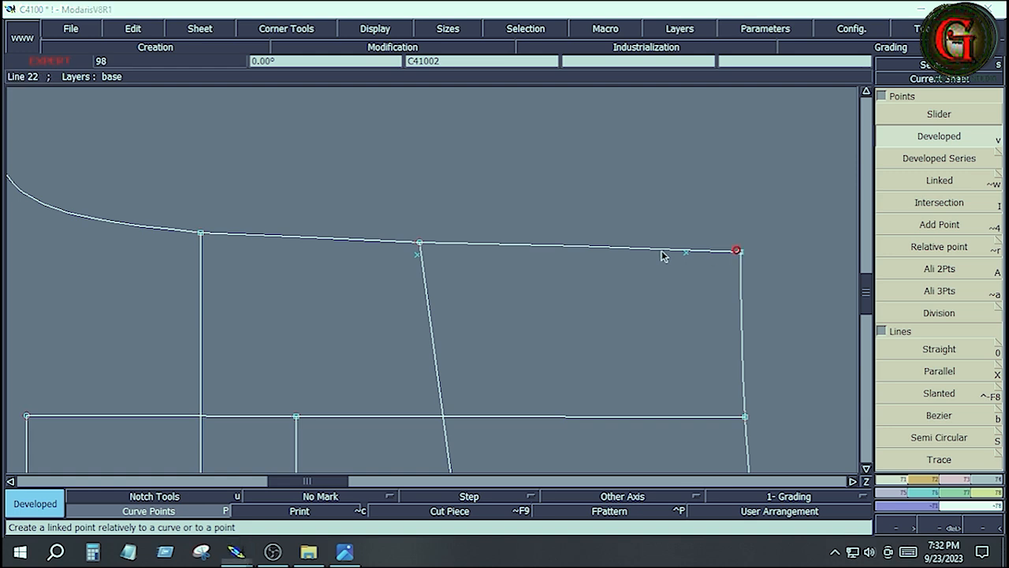
pyautogui.press('space')
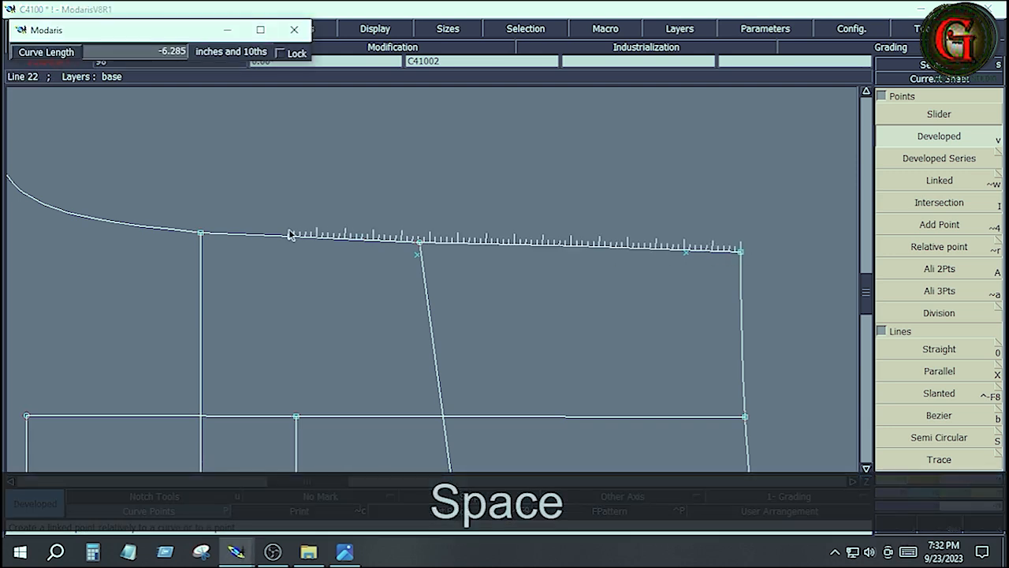
pyautogui.press('Down')
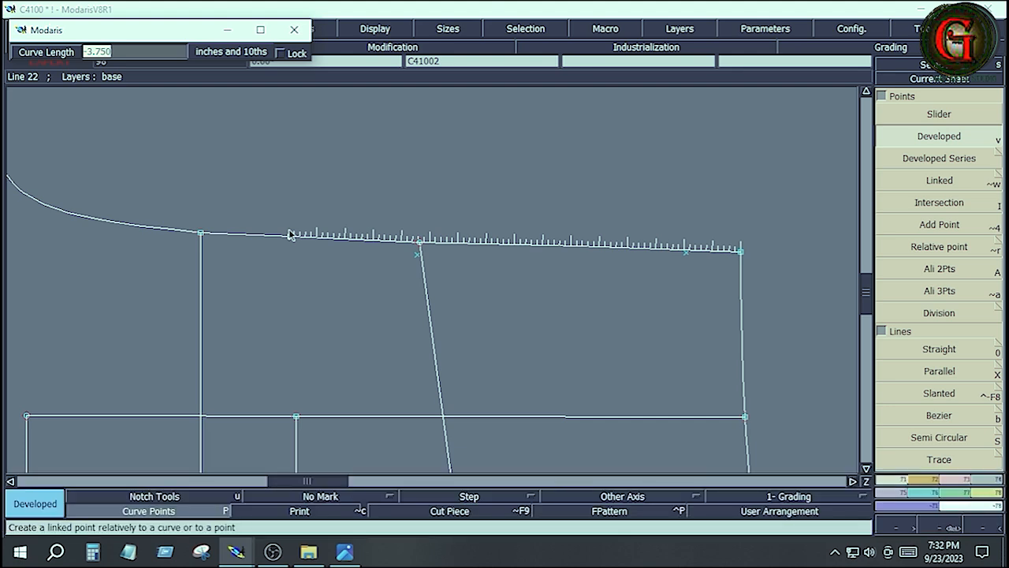
pyautogui.write('6.')
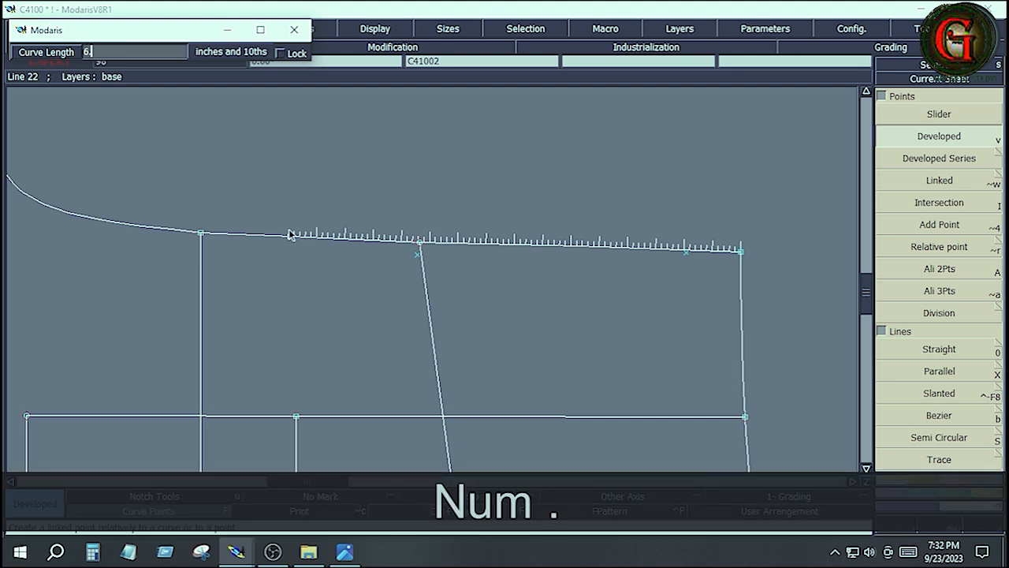
pyautogui.write('75')
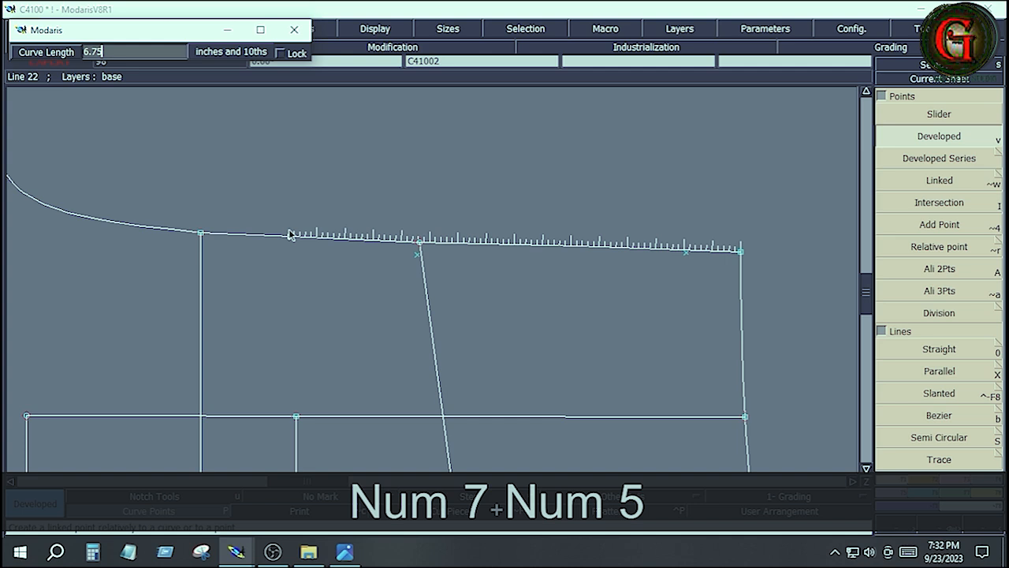
pyautogui.press('Return')
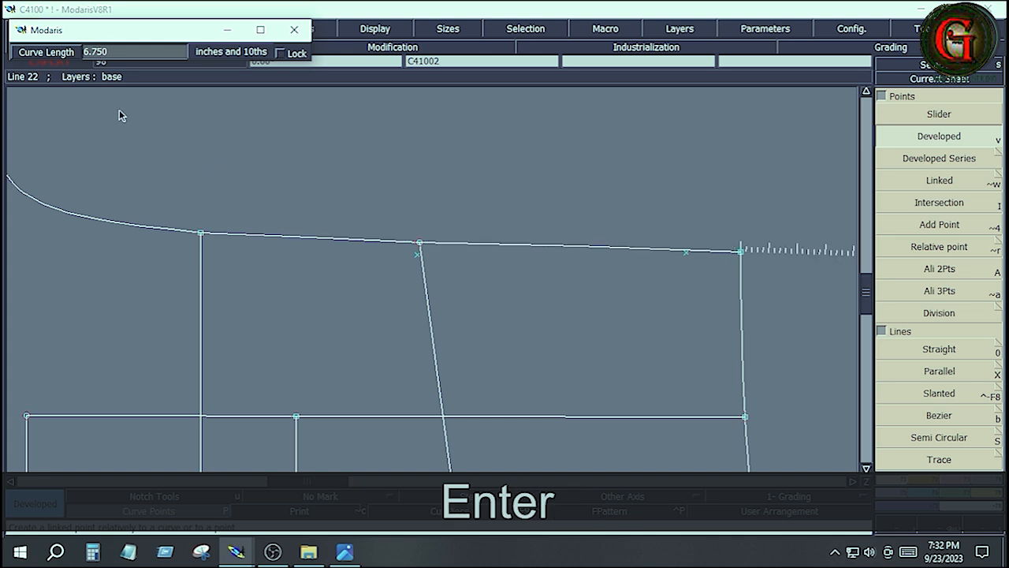
pyautogui.doubleClick(94, 53)
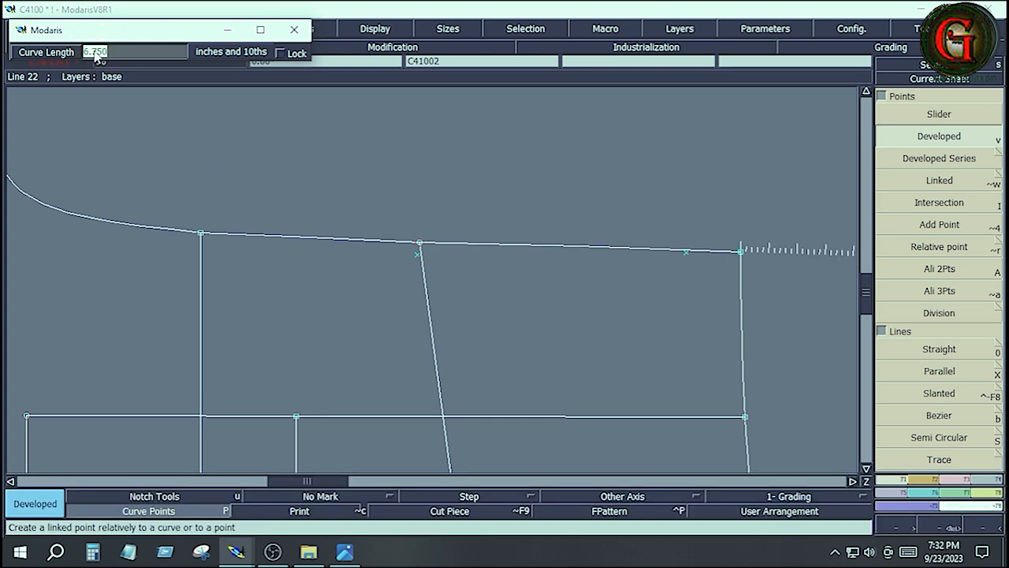
pyautogui.write('-6')
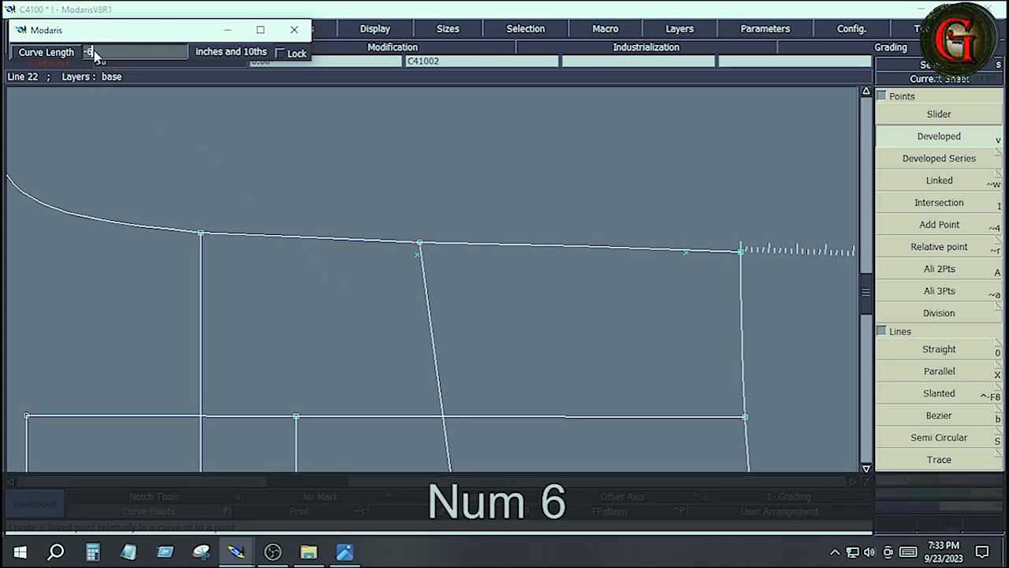
pyautogui.write('.75')
pyautogui.click(262, 240)
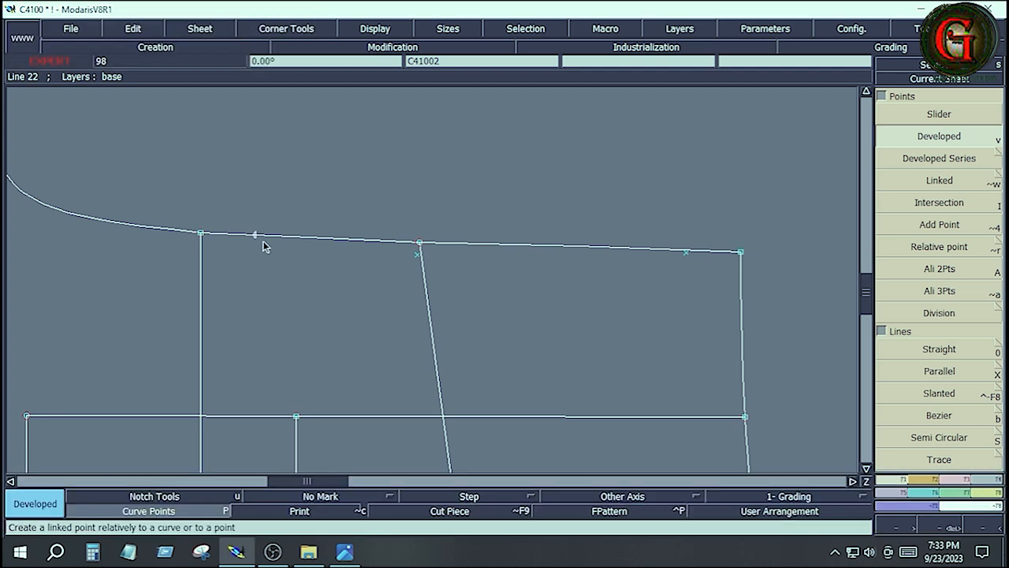
# Step: Dismiss the OneDrive backup notification and delete the stray point on the front rise line near the waist
pyautogui.press('Delete')
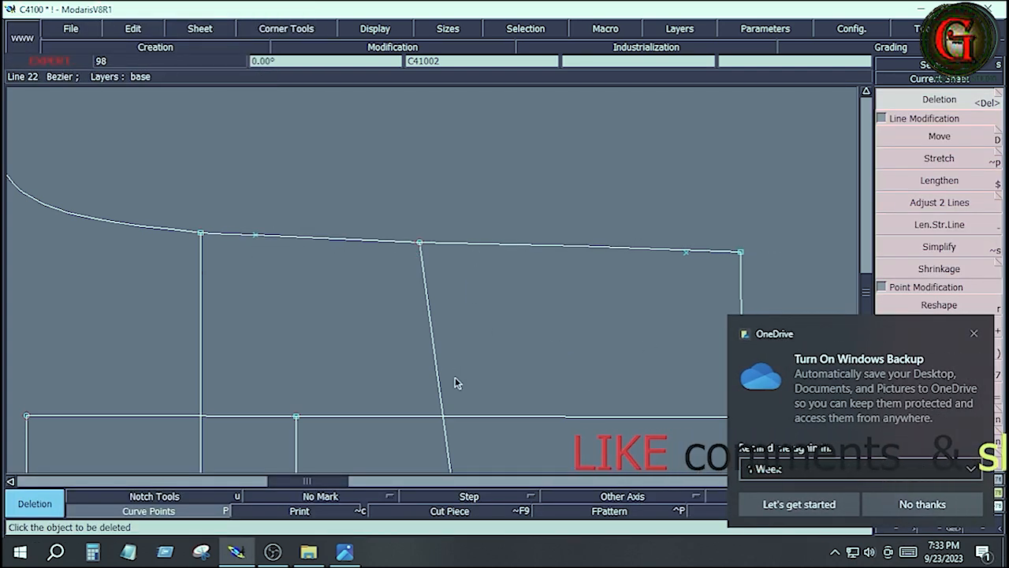
pyautogui.click(974, 332)
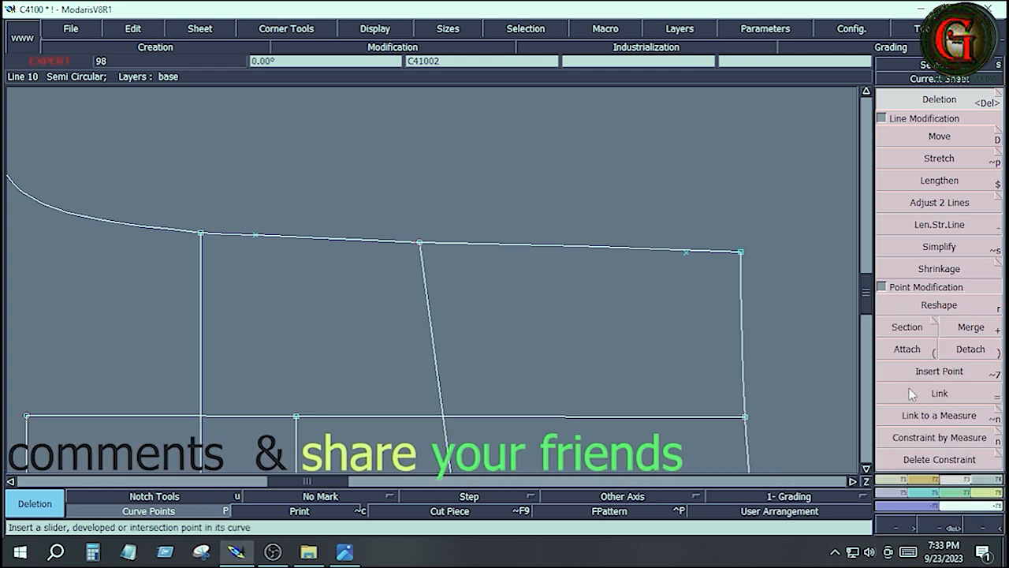
pyautogui.click(687, 253)
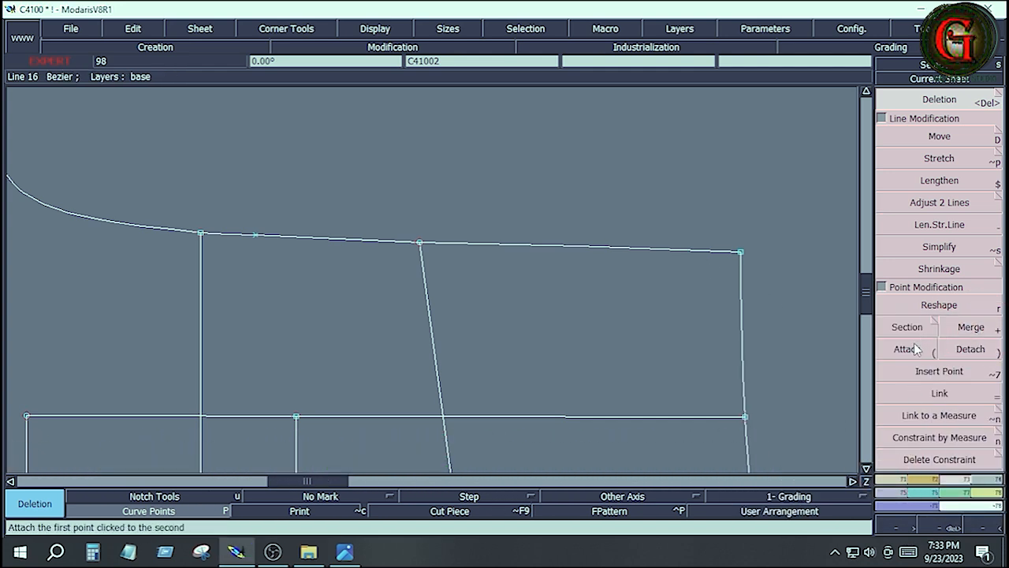
# Step: Create a parallel to the front rise line at a distance of -1.5 inches for the fly stitch width
pyautogui.press('F1')
pyautogui.click(935, 377)
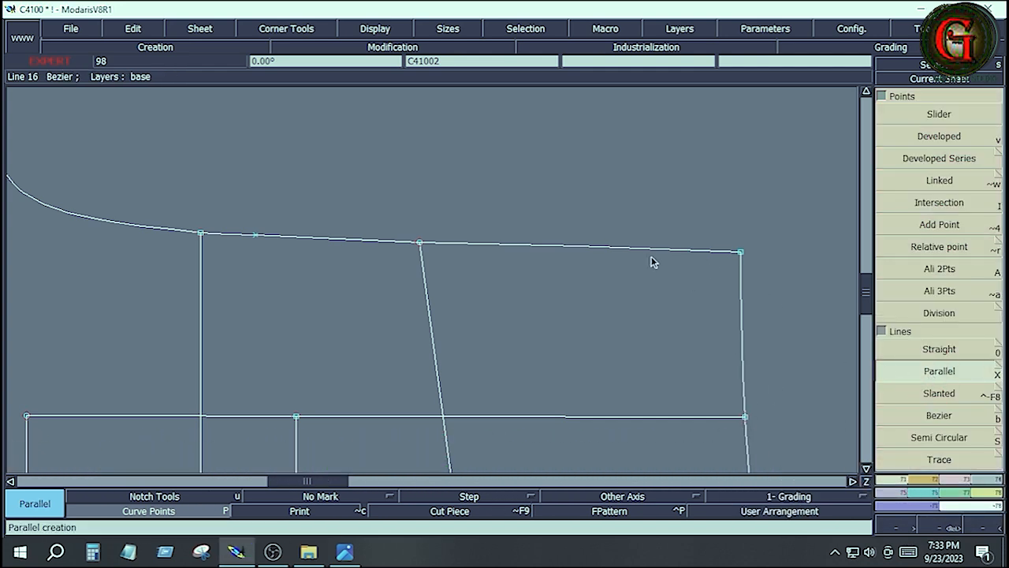
pyautogui.click(593, 251)
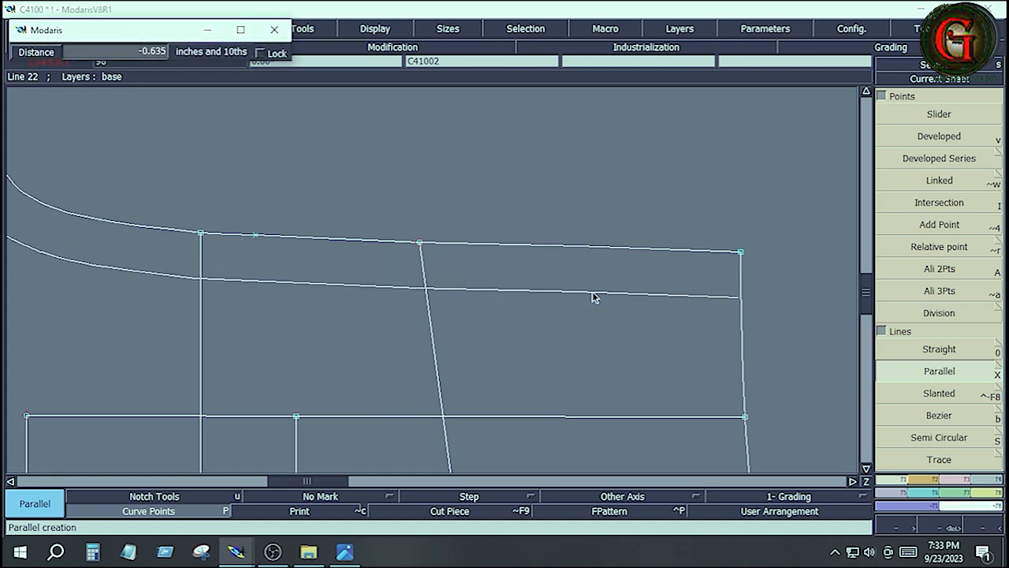
pyautogui.press('Down')
pyautogui.write('-')
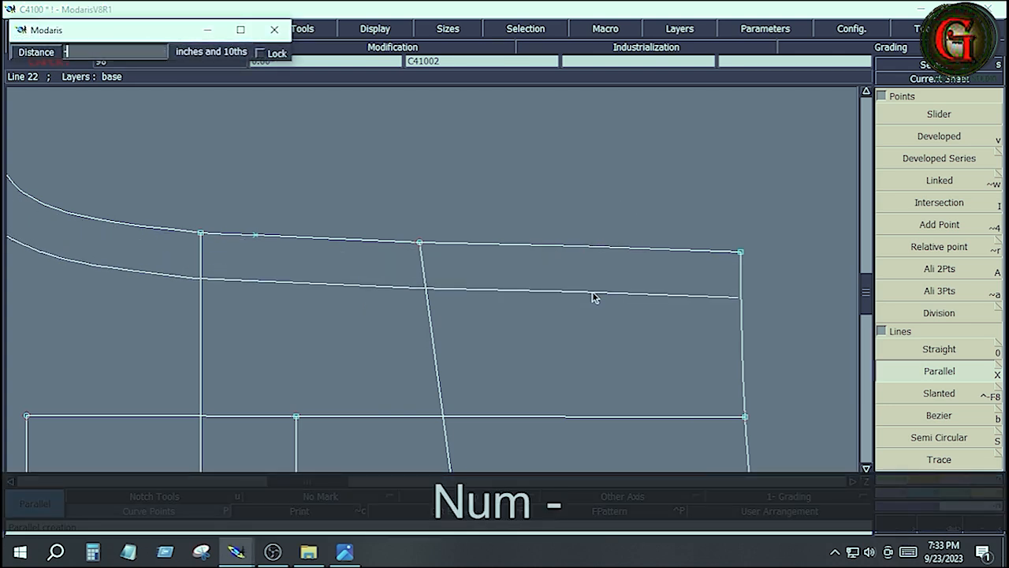
pyautogui.write('1.5')
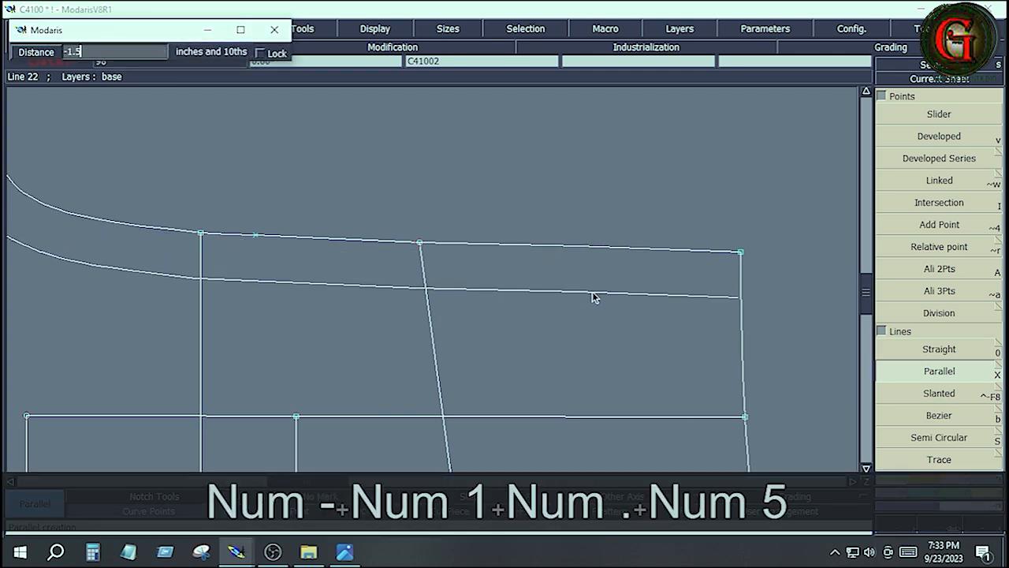
pyautogui.press('Return')
# Step: Extend the fly width parallel to the waist line with Adjust 2 Lines
pyautogui.click(949, 471)
pyautogui.click(930, 205)
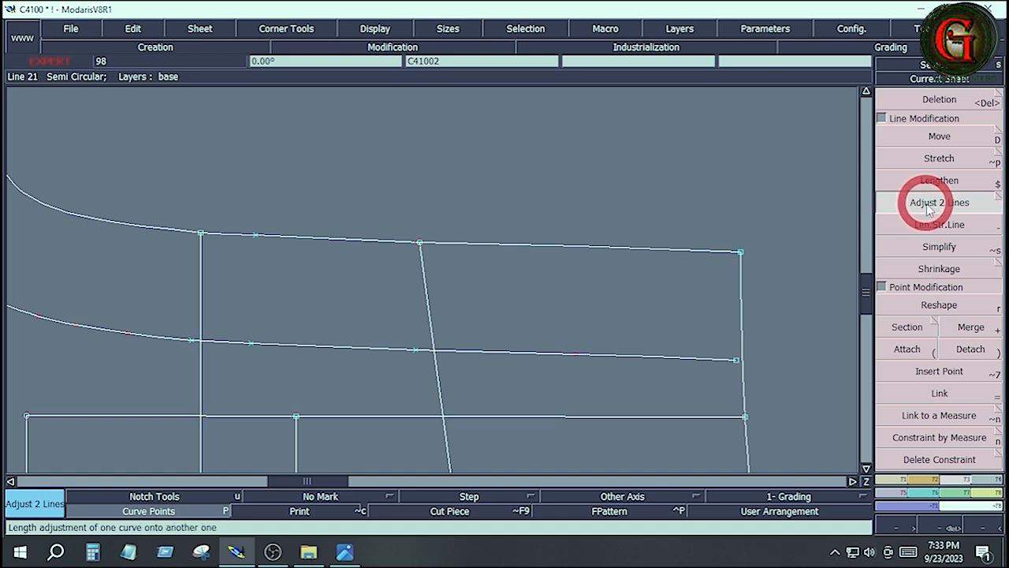
pyautogui.click(744, 381)
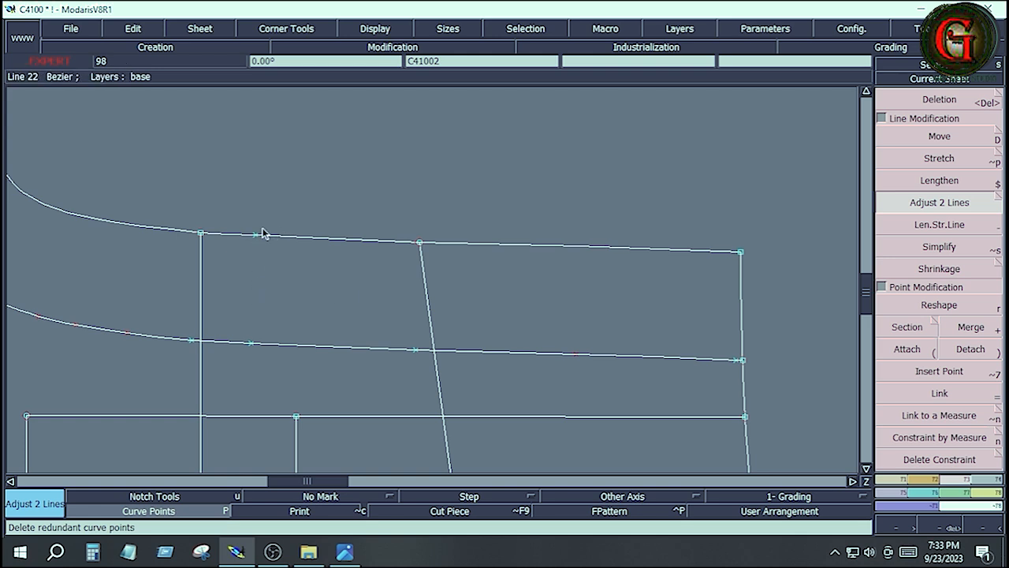
# Step: Draw a straight vertical Bezier guide line from the fly length point down past the fly width line
pyautogui.press('F1')
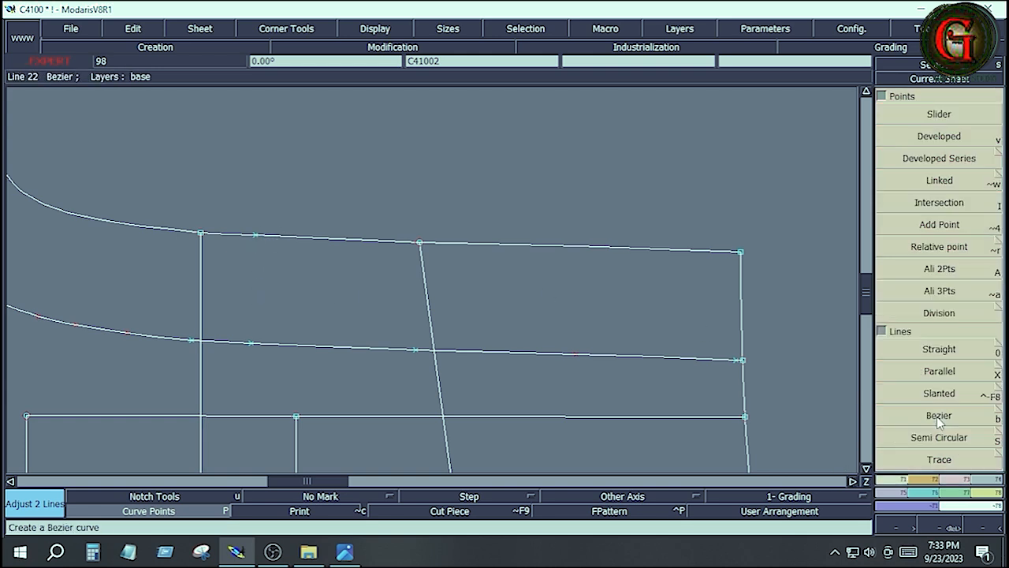
pyautogui.click(938, 415)
pyautogui.click(255, 234)
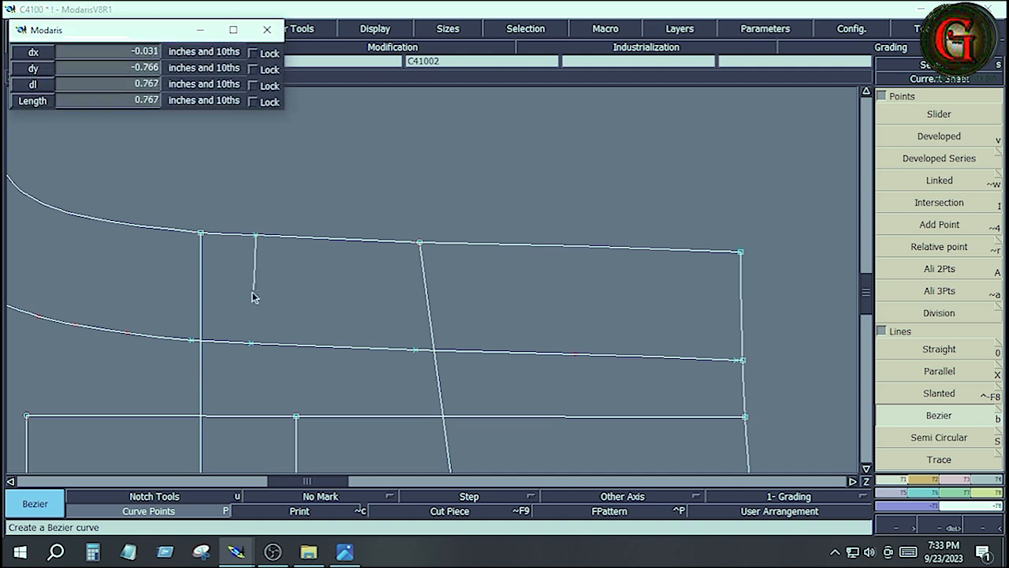
pyautogui.click(250, 371)
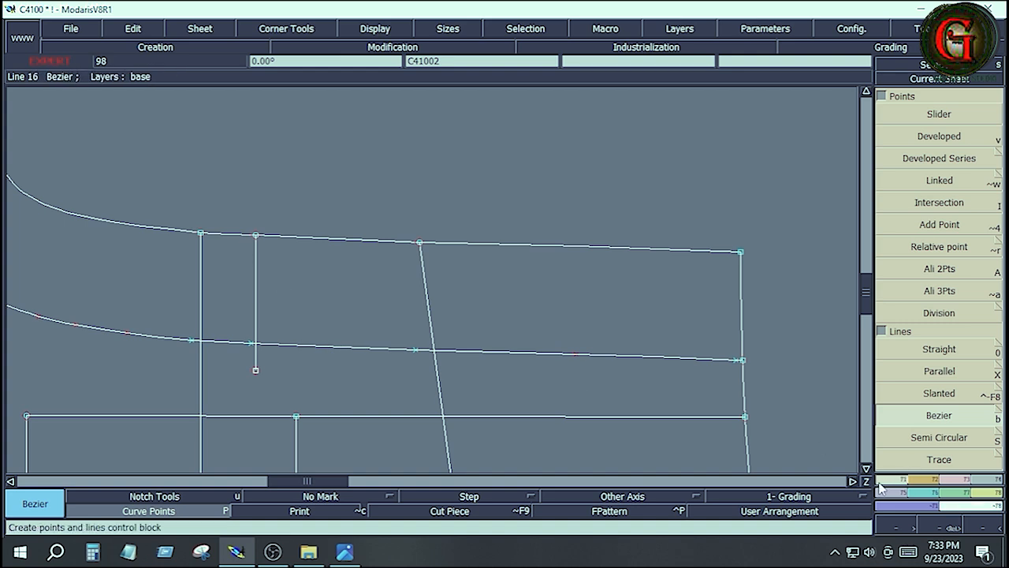
# Step: Create a parallel to the vertical guide line at 1.5 inches toward the waist
pyautogui.click(937, 372)
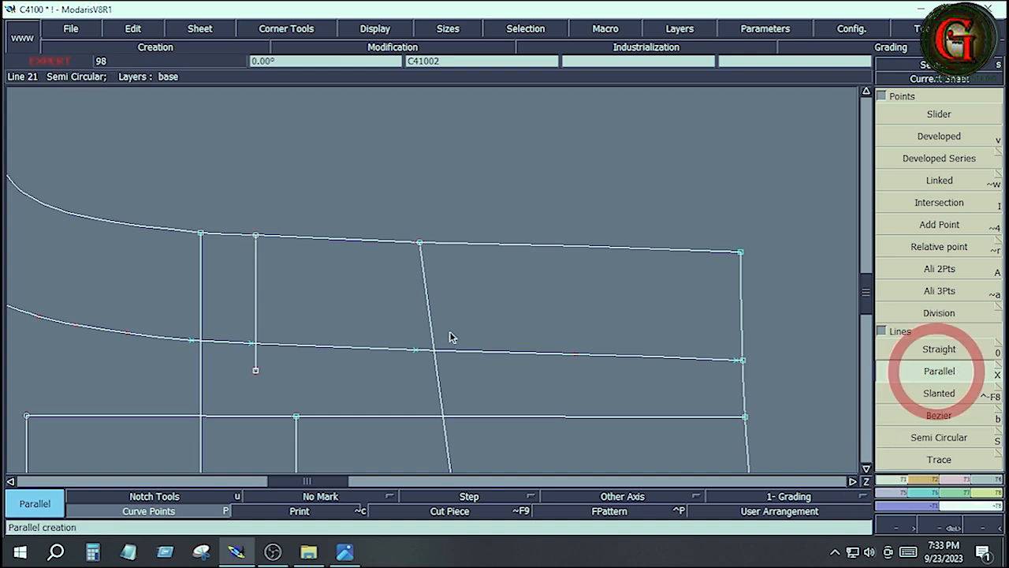
pyautogui.click(256, 318)
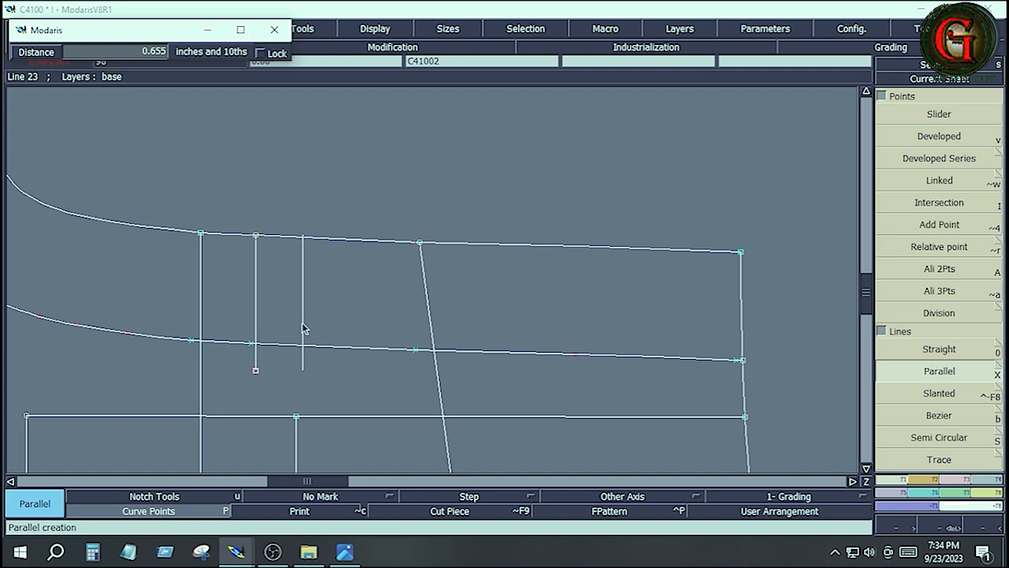
pyautogui.press('Down')
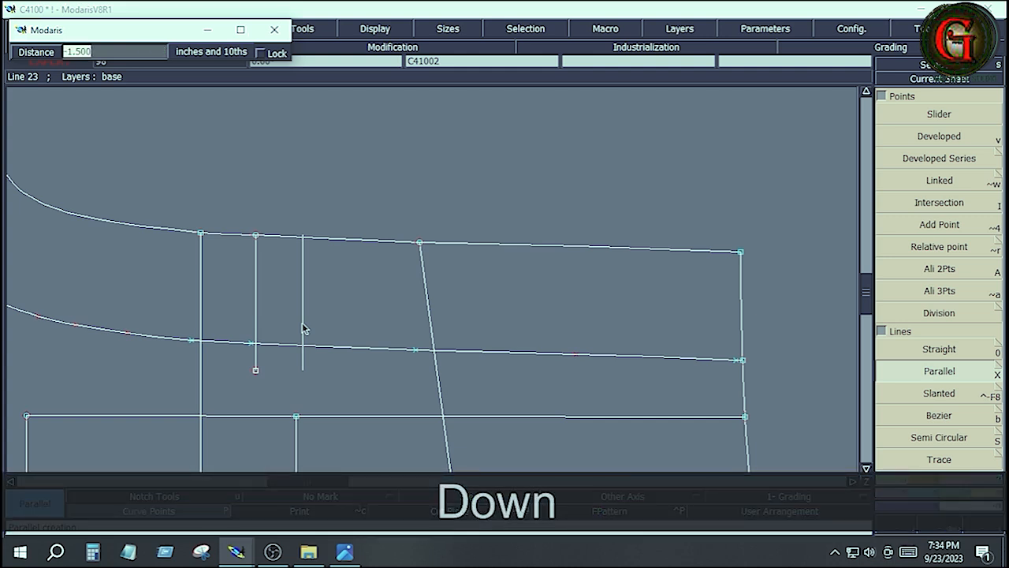
pyautogui.write('1.5')
pyautogui.press('Return')
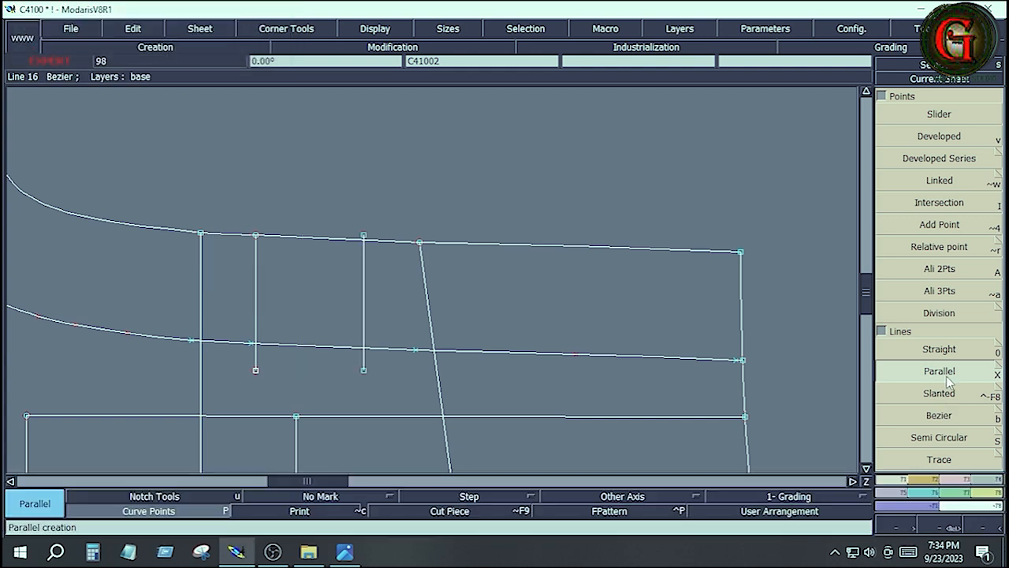
# Step: Draw a diagonal Bezier line about 2.16 inches long from the fly length point to where the parallel guide crosses the fly width line
pyautogui.click(946, 410)
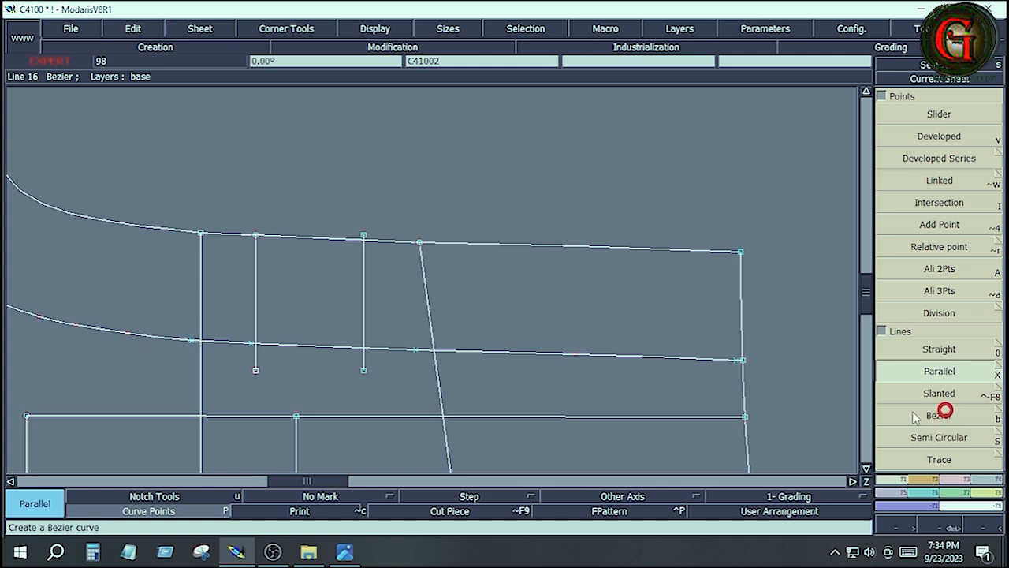
pyautogui.click(256, 235)
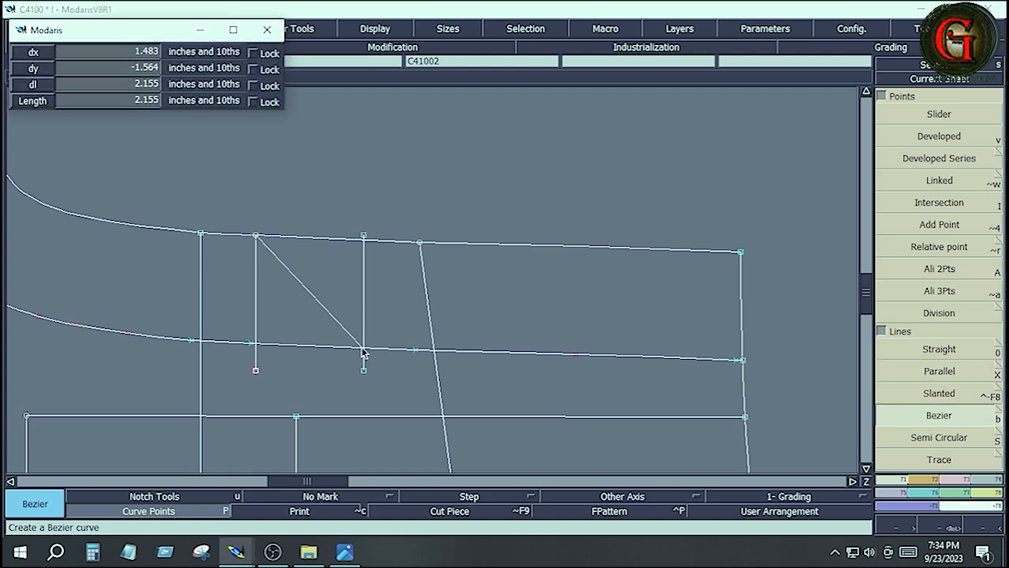
pyautogui.click(364, 347)
# Step: Delete the two vertical guide lines used to construct the fly's lower end
pyautogui.press('Delete')
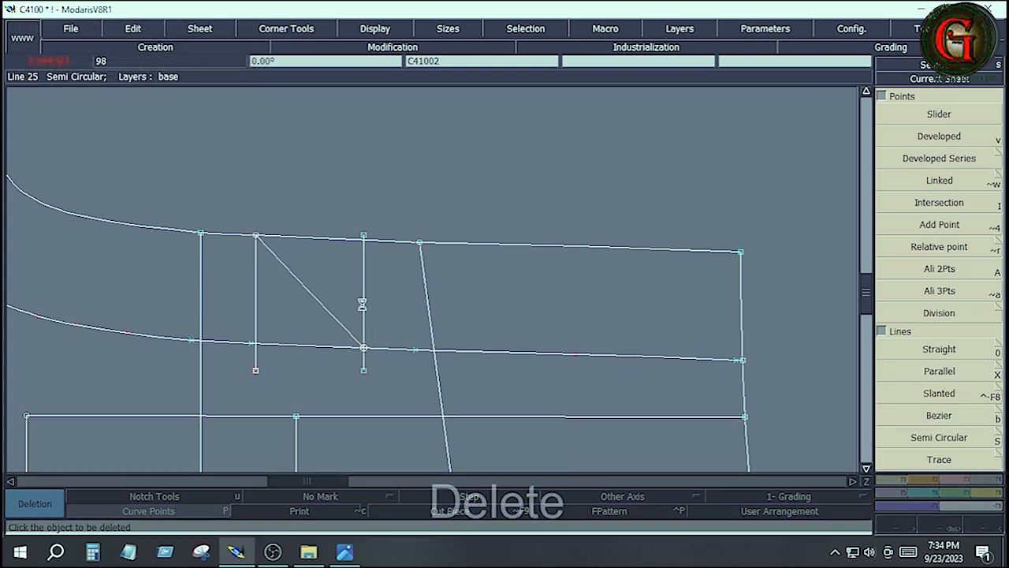
pyautogui.click(364, 304)
pyautogui.click(253, 296)
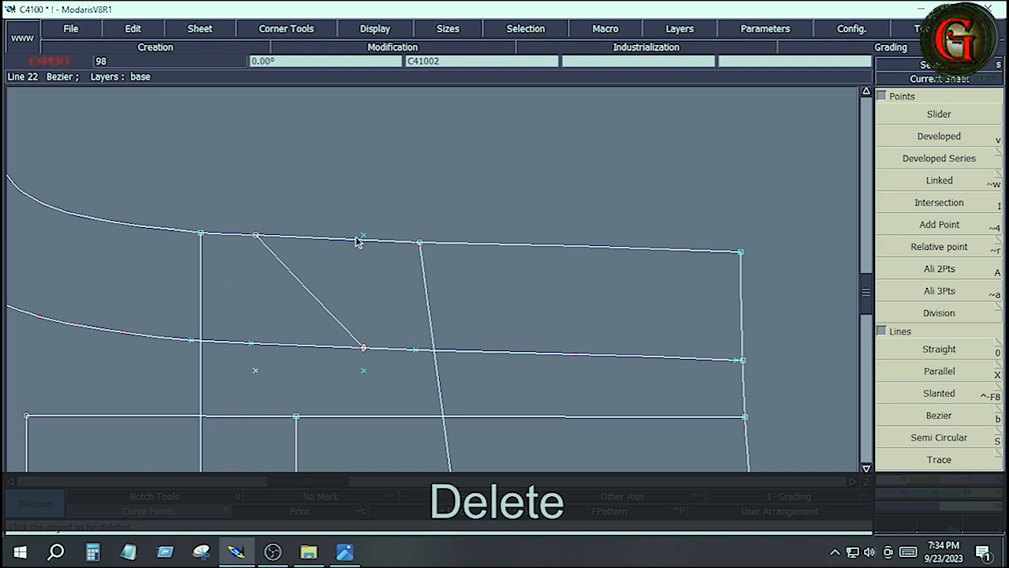
# Step: Trim the fly width line to the lower end of the diagonal line with Adjust 2 Lines and delete the leftover points
pyautogui.click(927, 377)
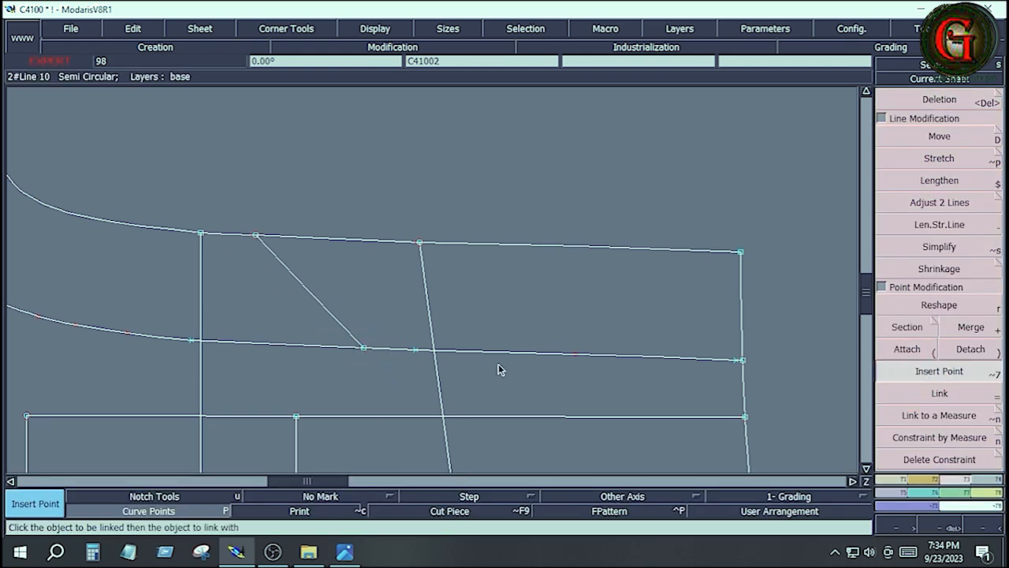
pyautogui.press('Delete')
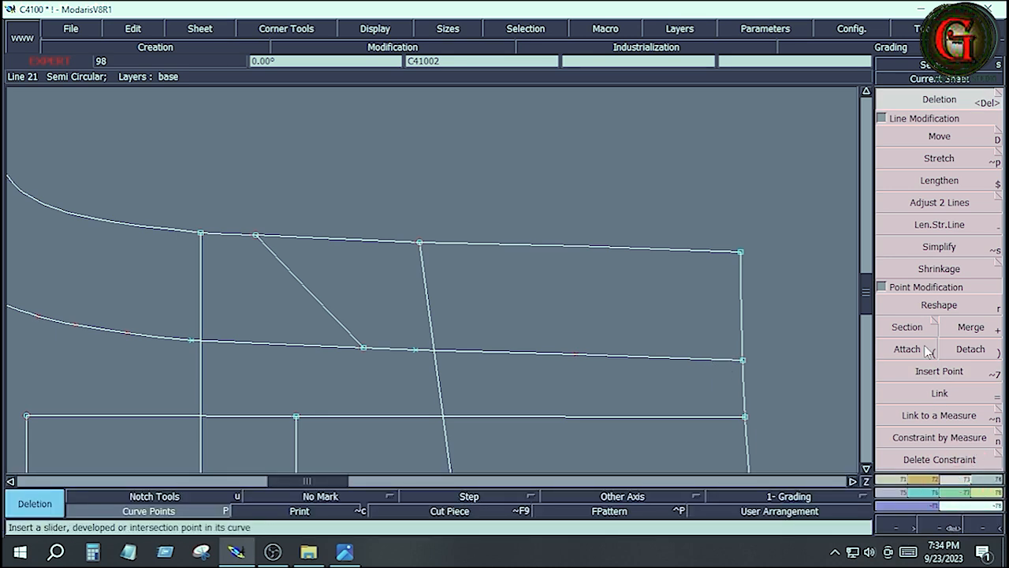
pyautogui.click(927, 203)
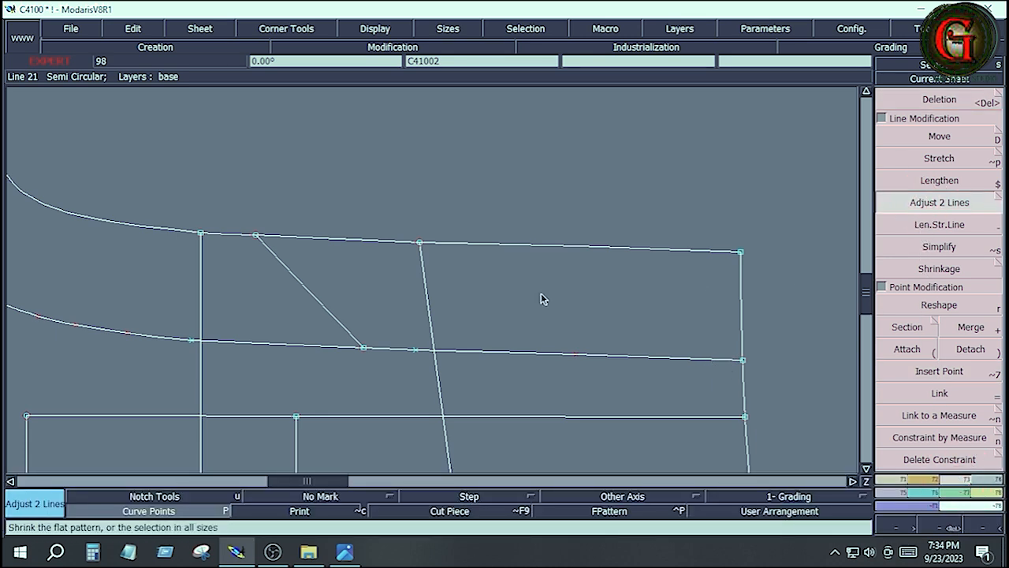
pyautogui.click(395, 352)
pyautogui.click(344, 326)
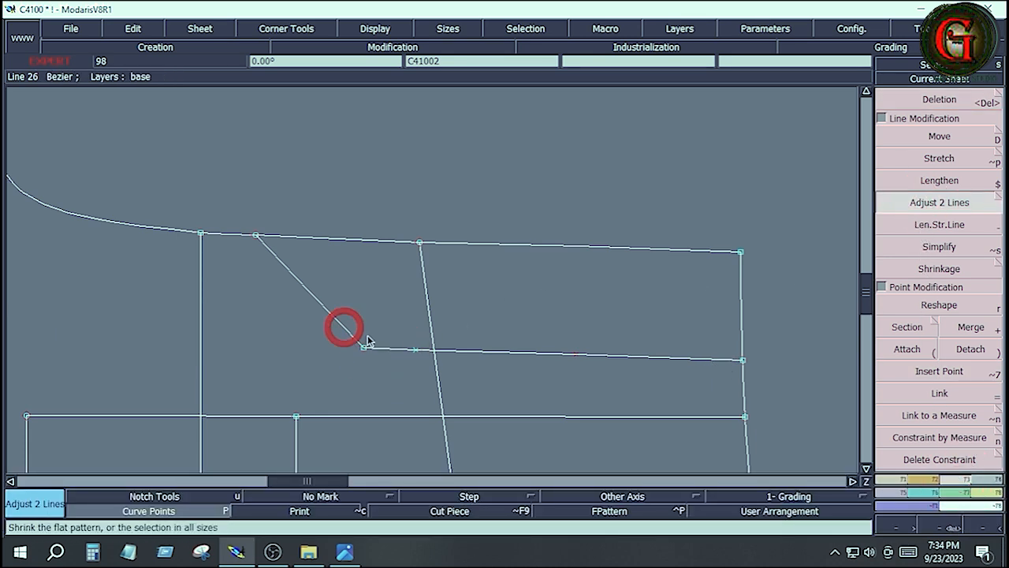
pyautogui.press('Delete')
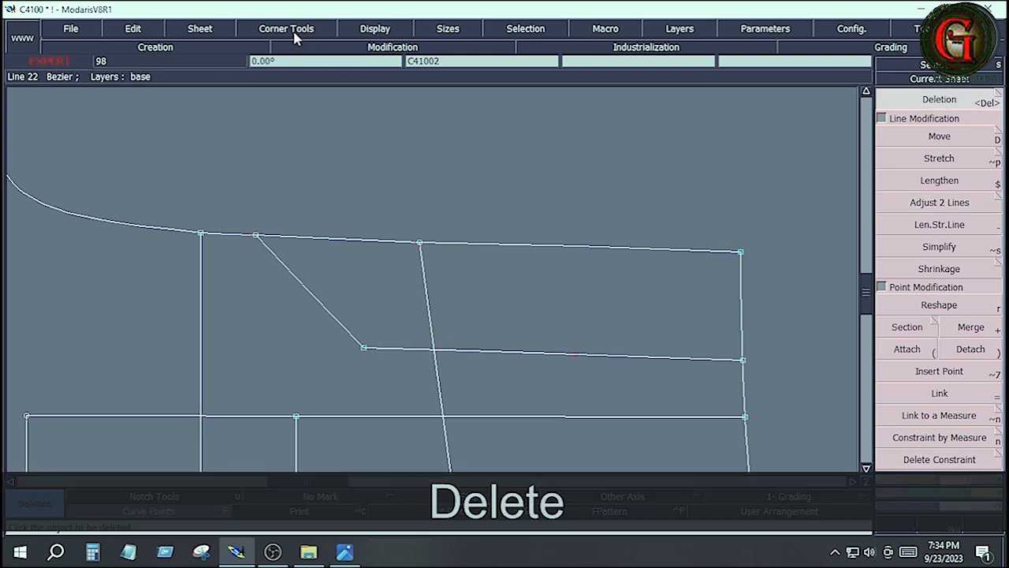
# Step: Display the curve handles and reshape the diagonal fly line into a smooth rounded curve that runs into the fly width line
pyautogui.click(371, 30)
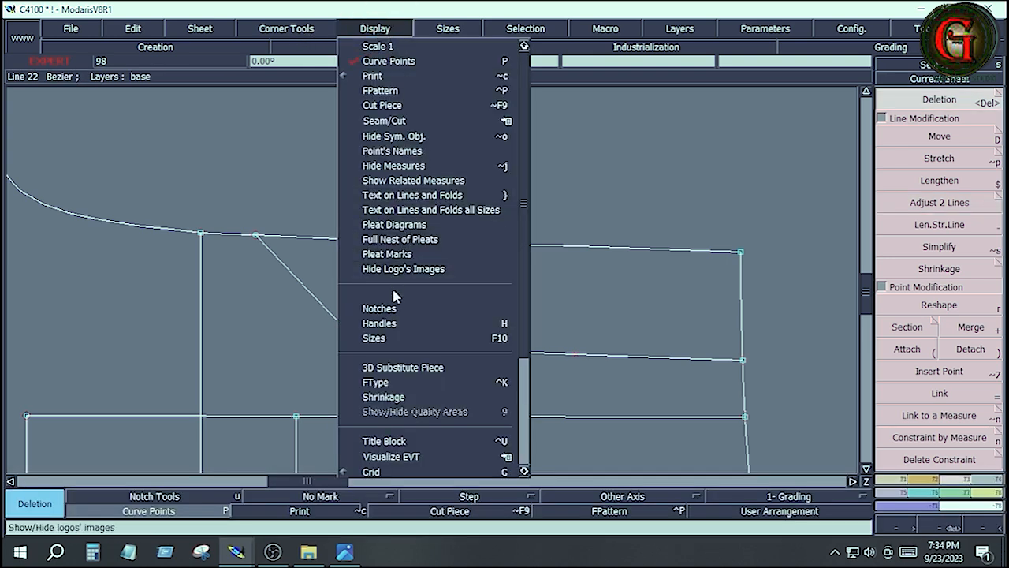
pyautogui.click(394, 323)
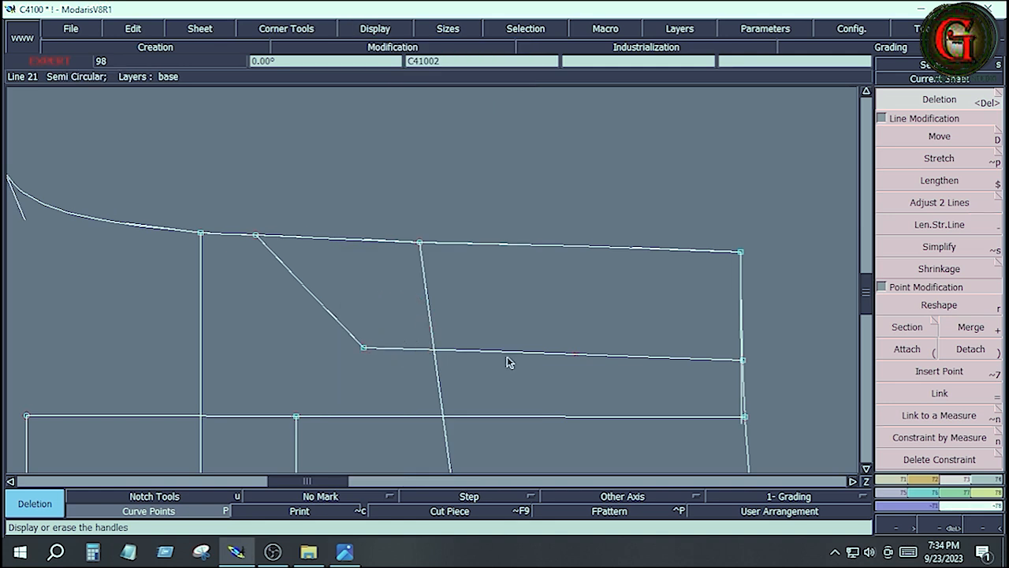
pyautogui.click(938, 304)
pyautogui.click(288, 270)
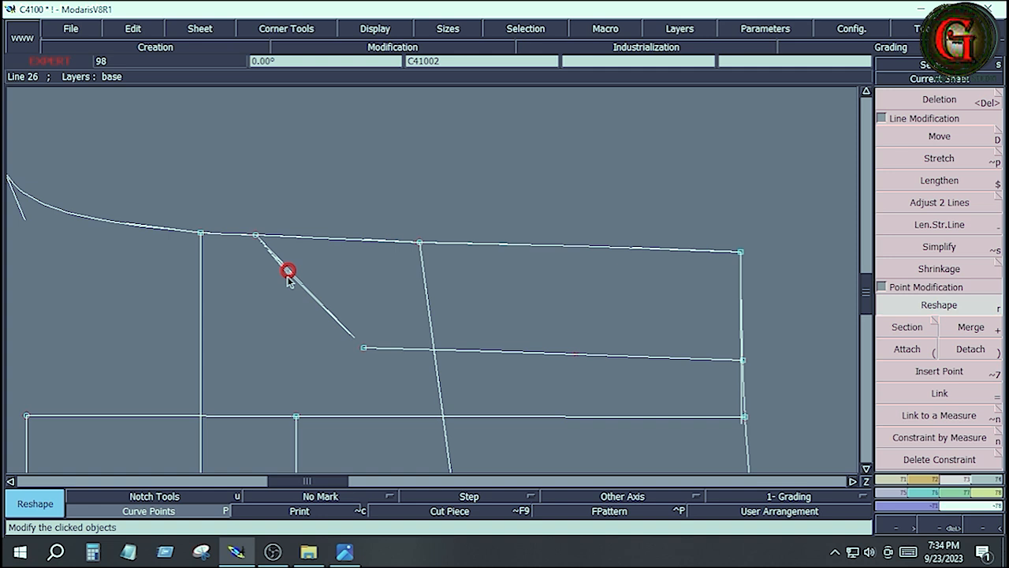
pyautogui.click(253, 309)
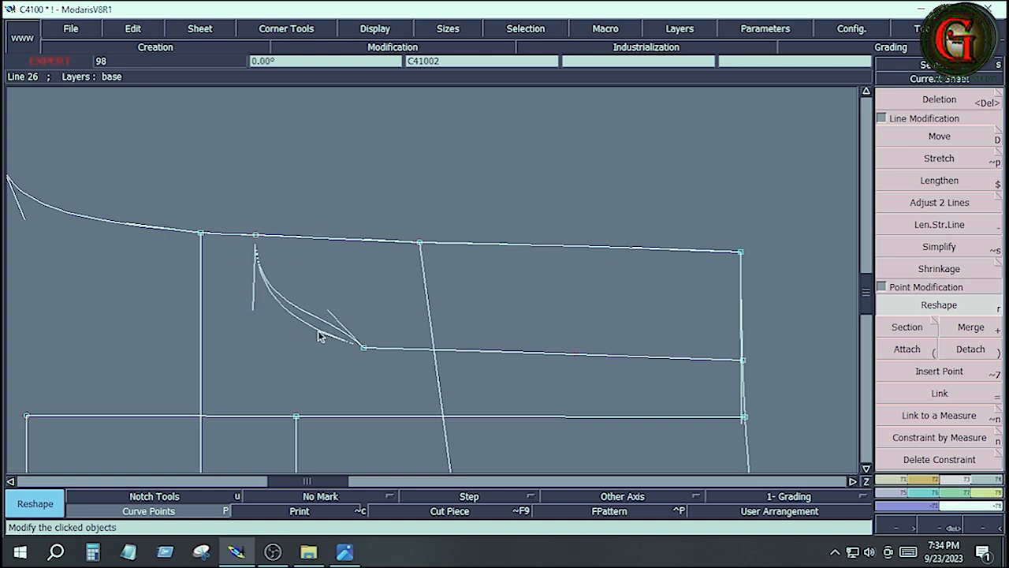
pyautogui.click(254, 331)
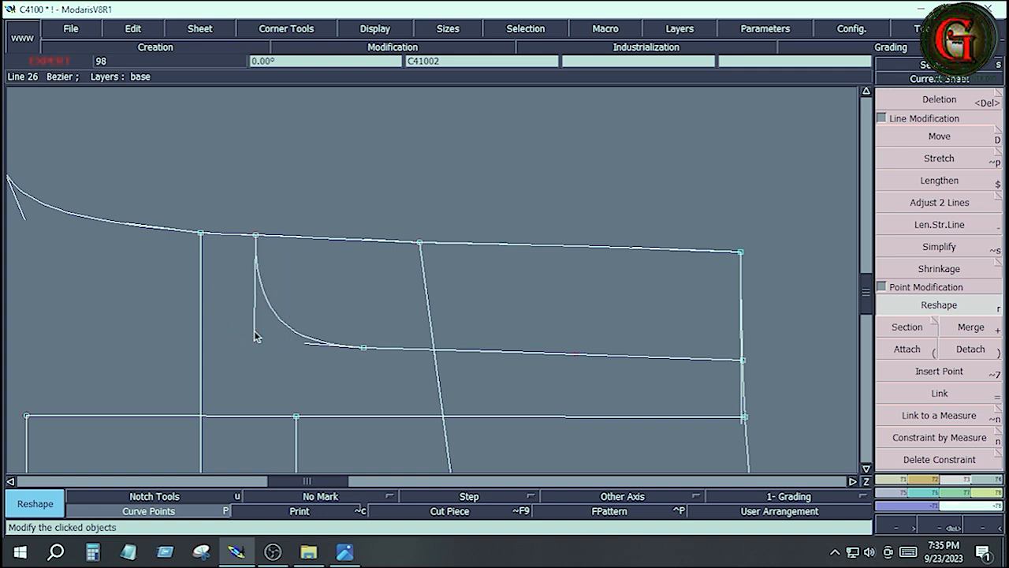
pyautogui.click(304, 348)
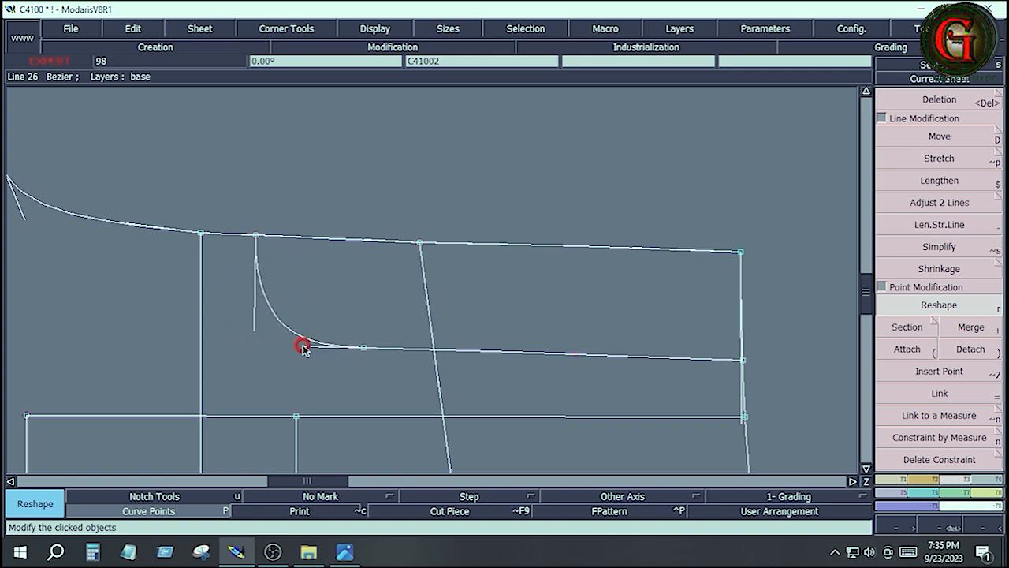
pyautogui.click(254, 329)
pyautogui.click(260, 325)
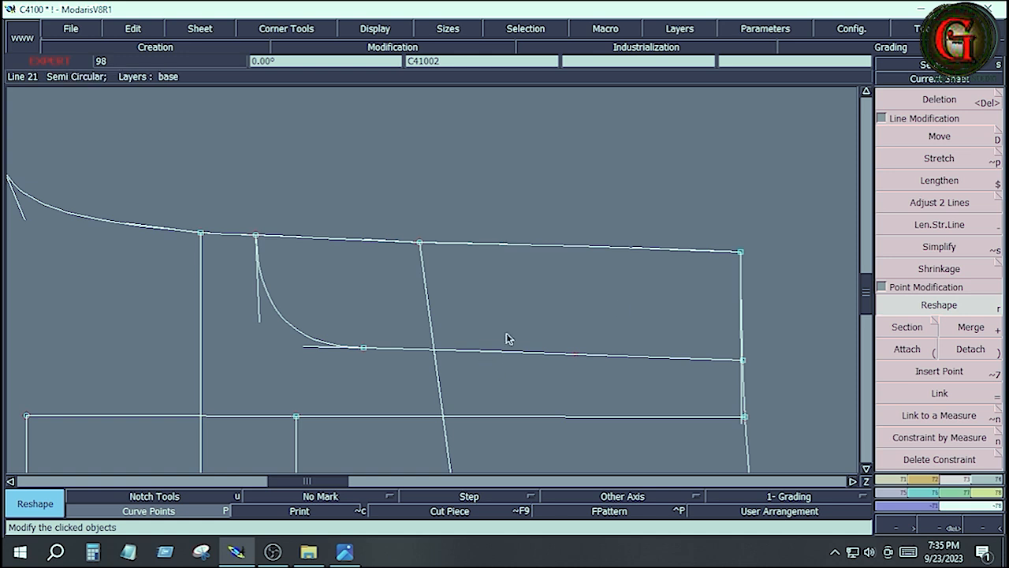
# Step: Save the C4100 model with the finished fly shape, continuing past the validation warnings
pyautogui.press('Home')
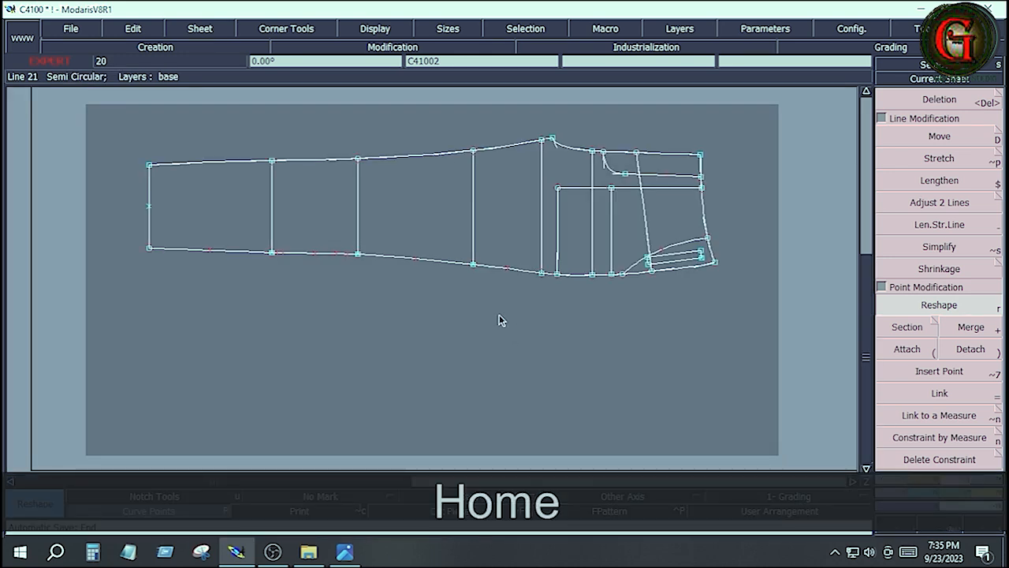
pyautogui.moveTo(520, 120); pyautogui.dragTo(779, 316)
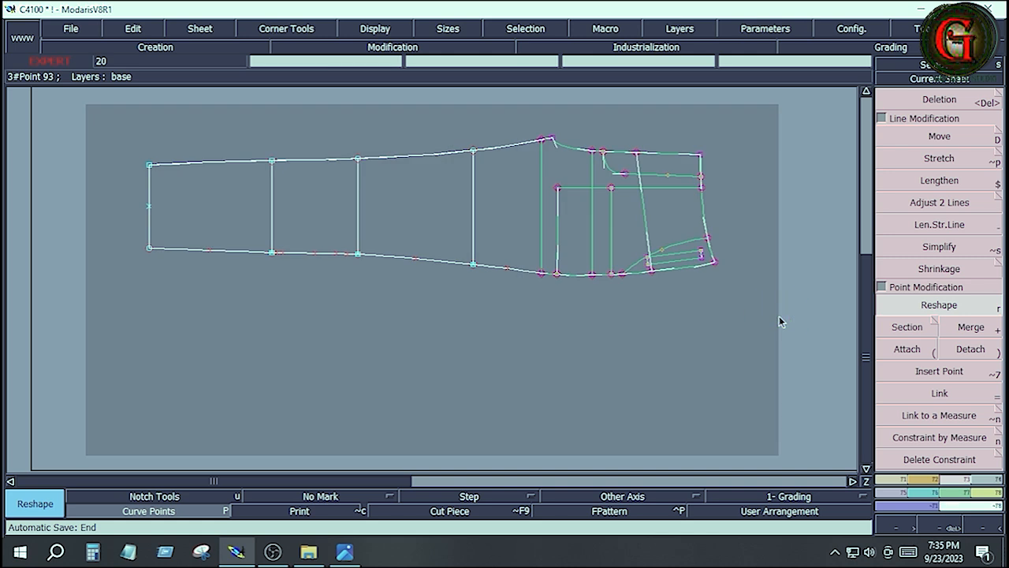
pyautogui.click(719, 303)
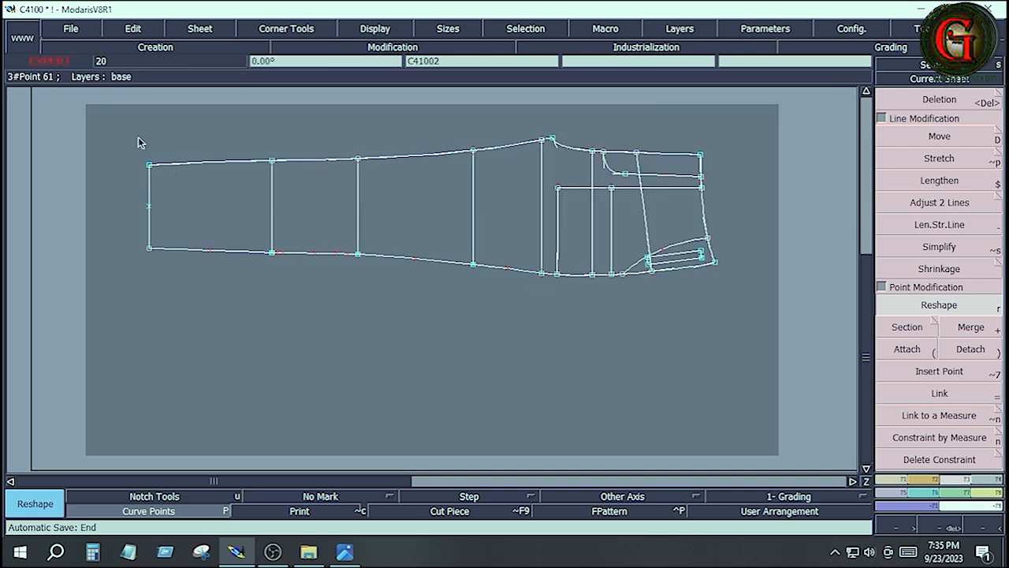
pyautogui.click(73, 32)
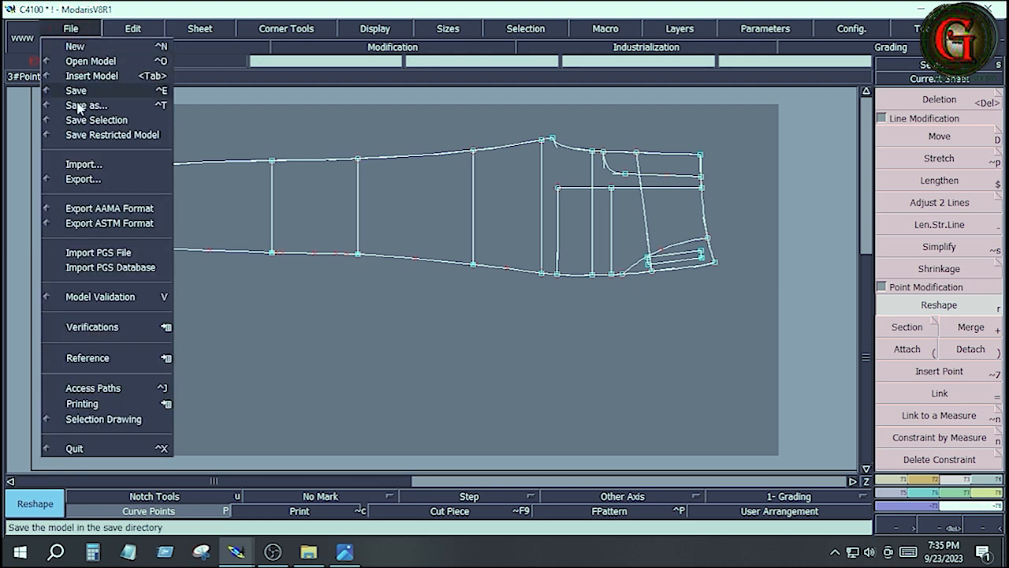
pyautogui.click(79, 90)
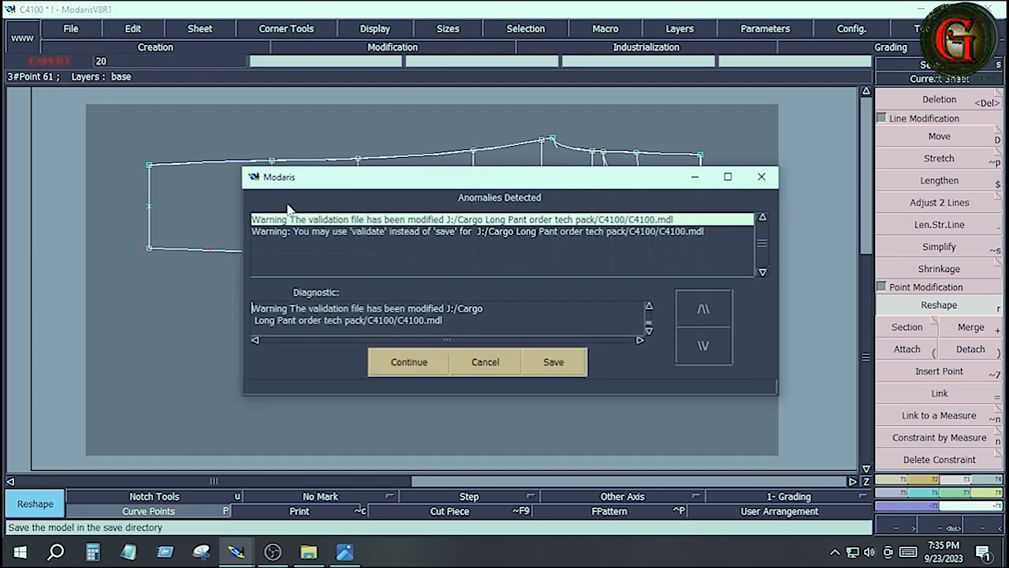
pyautogui.click(422, 369)
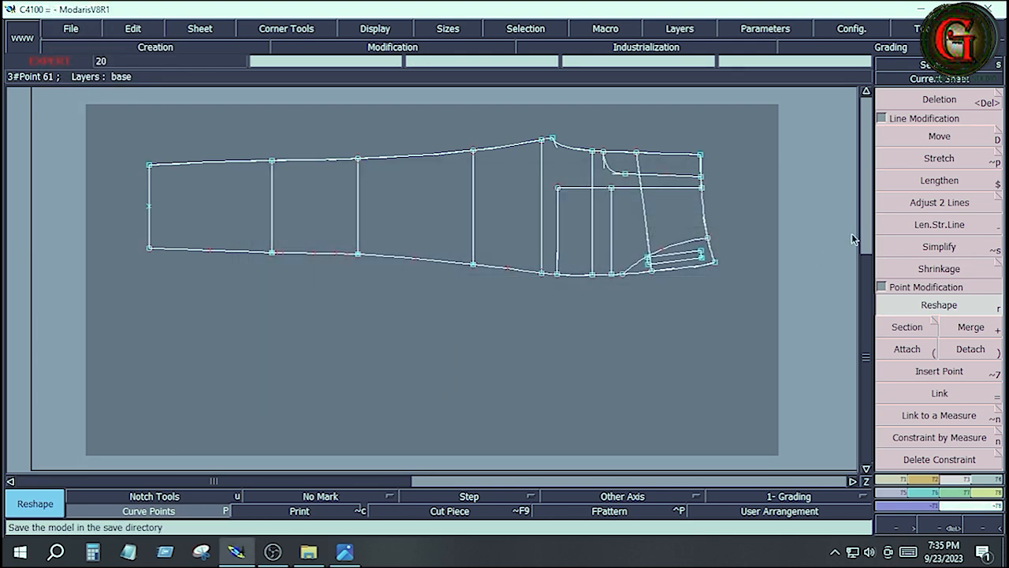
pyautogui.press('Delete')
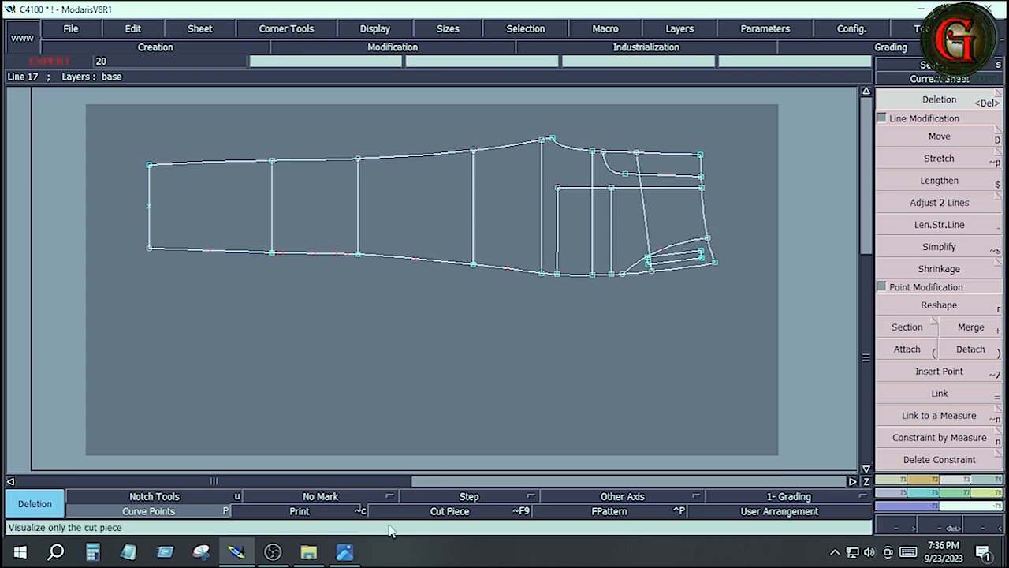
# Step: Switch to the image viewer, examine the front, back and full-body measurement point diagrams, and return to Modaris
pyautogui.click(352, 558)
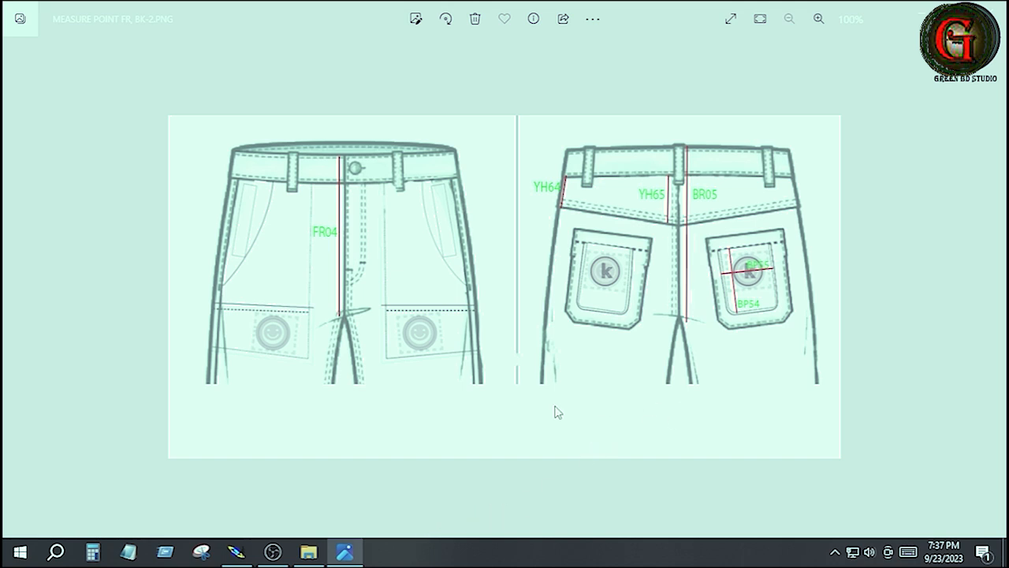
pyautogui.press('Left')
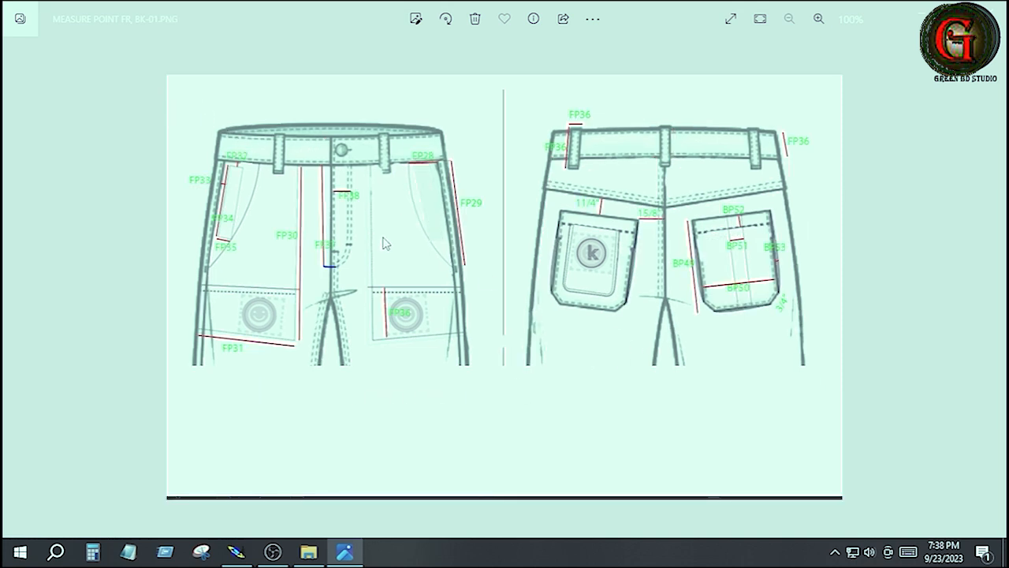
pyautogui.click(16, 289)
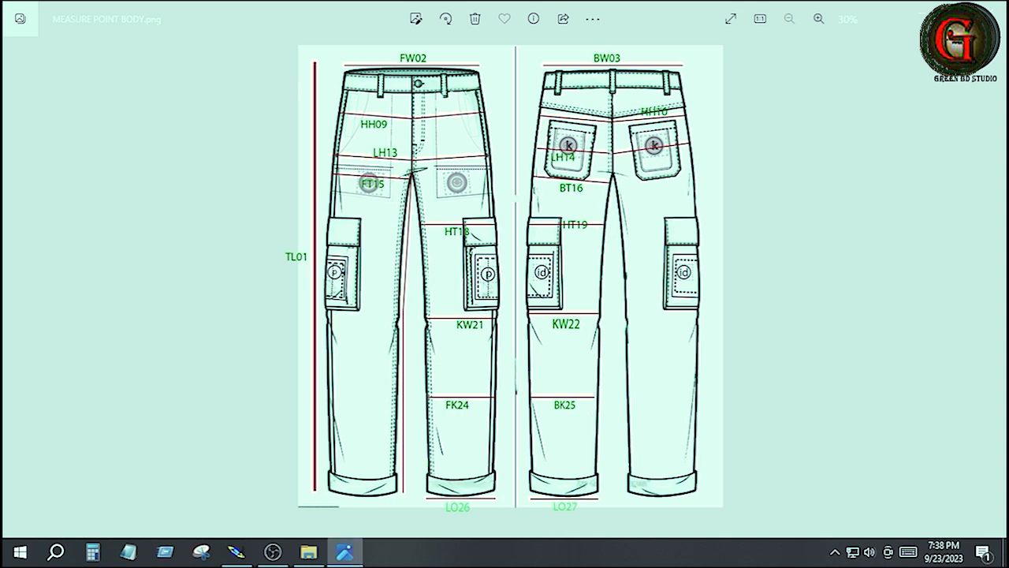
pyautogui.click(236, 551)
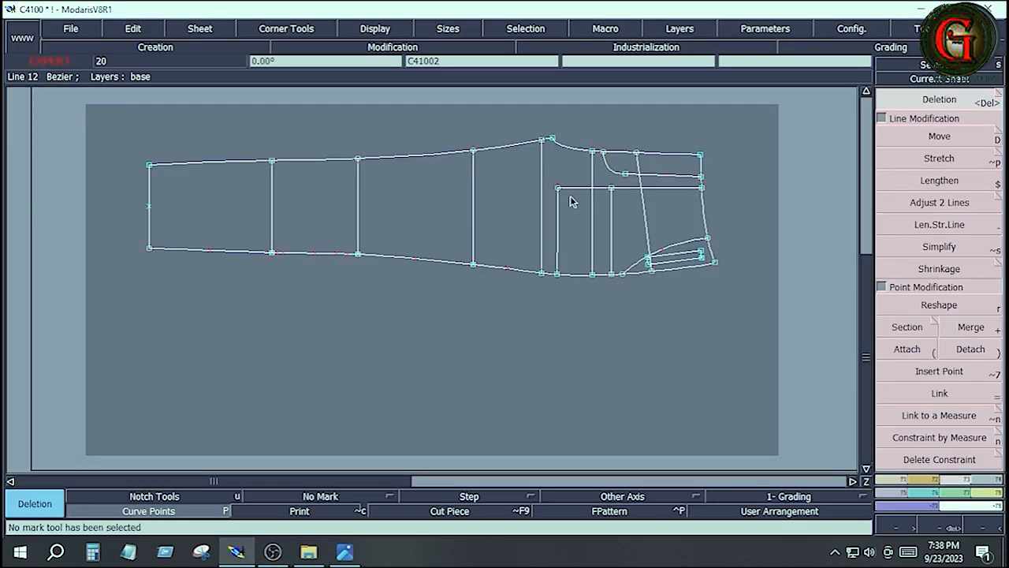
pyautogui.moveTo(176, 145); pyautogui.dragTo(730, 311)
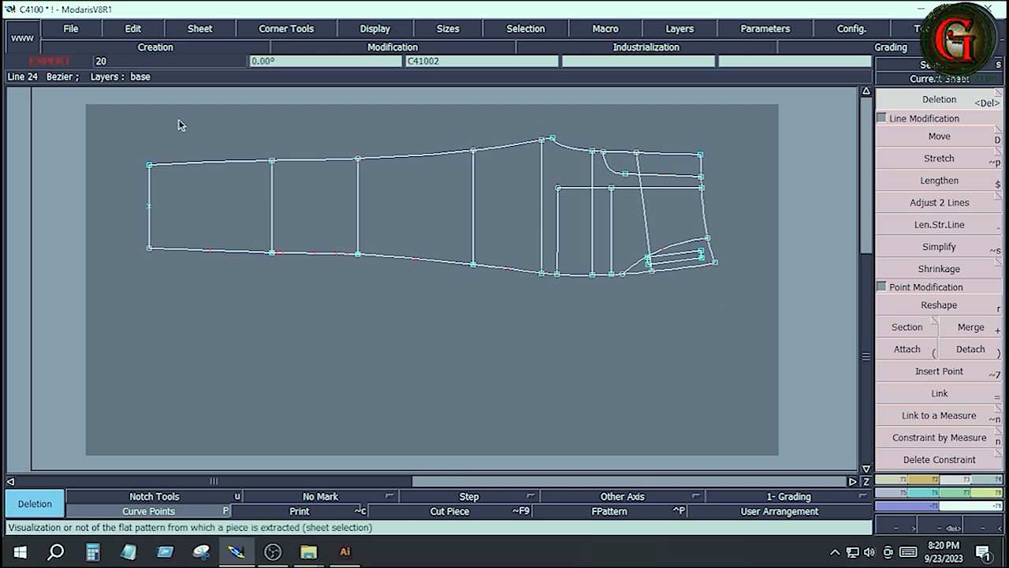
pyautogui.moveTo(123, 110); pyautogui.dragTo(742, 305)
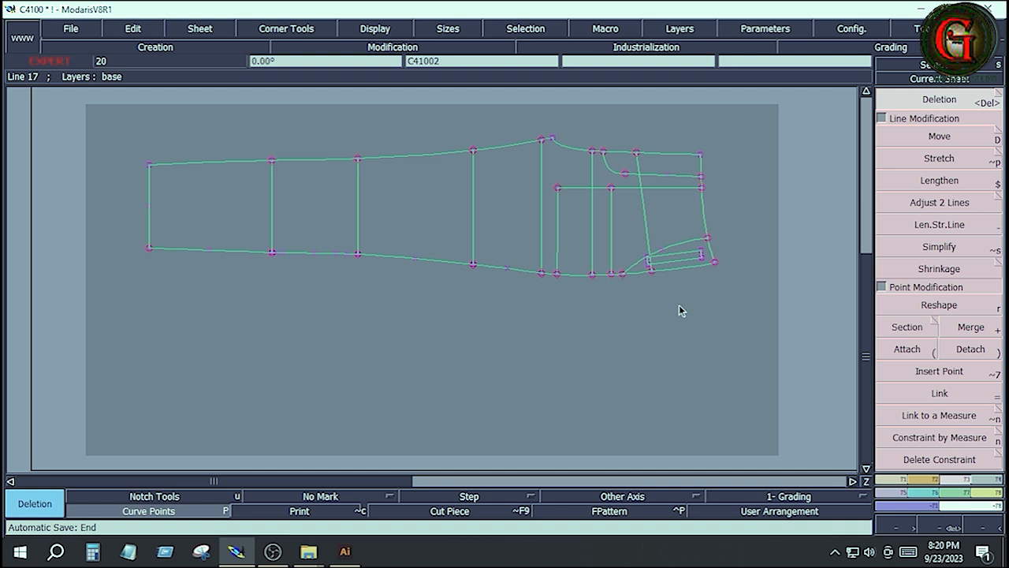
pyautogui.click(776, 158)
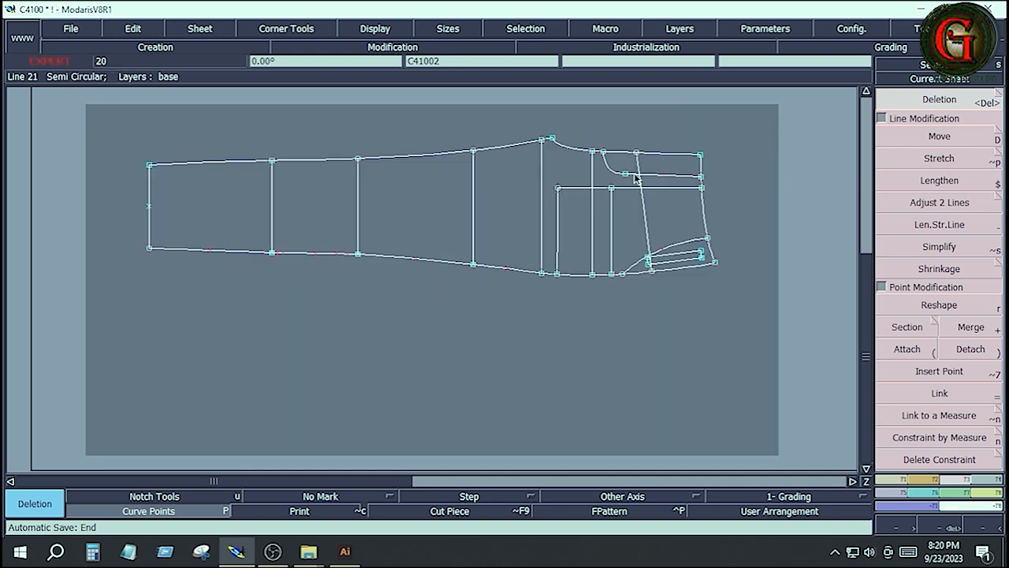
# Step: Create a parallel to the straight fly width line at -0.25 inch, on the side facing the side seam
pyautogui.press('Return')
pyautogui.moveTo(569, 136); pyautogui.dragTo(717, 202)
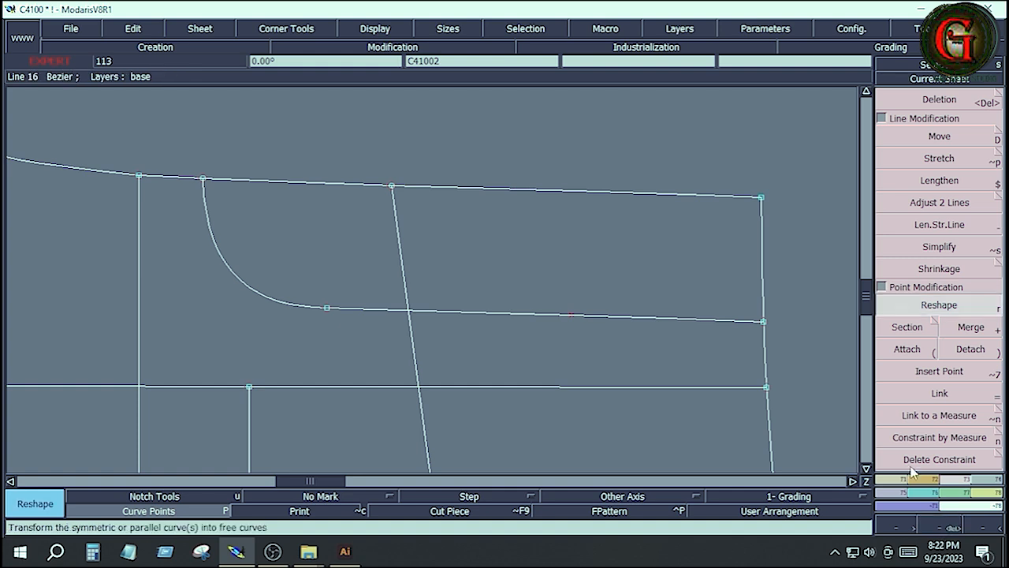
pyautogui.click(902, 480)
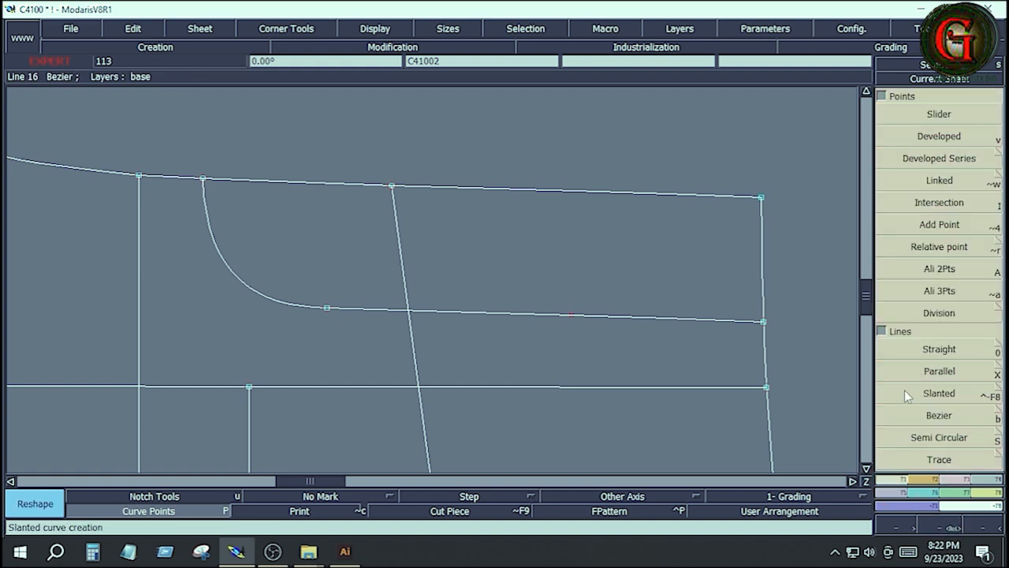
pyautogui.click(943, 377)
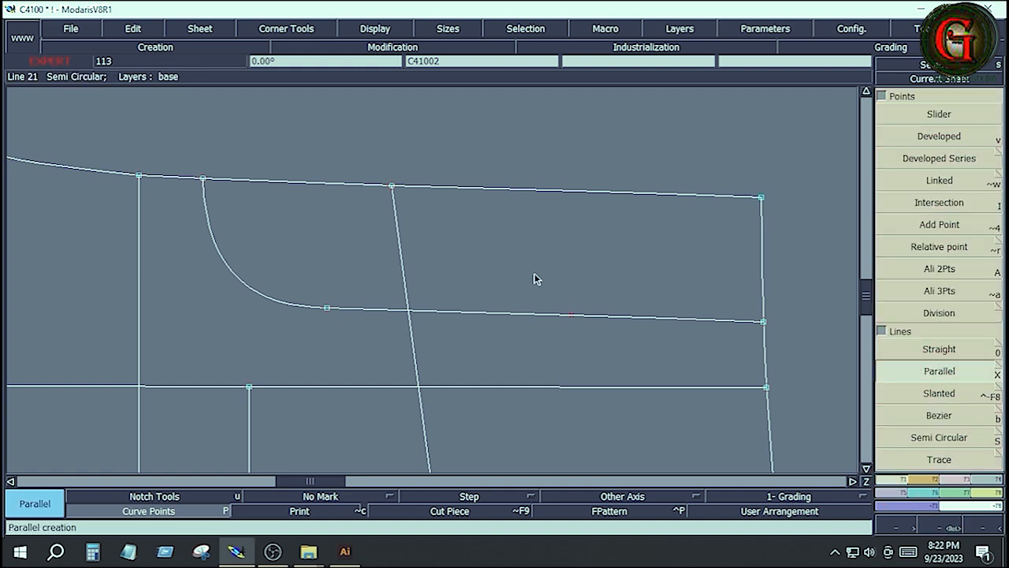
pyautogui.click(517, 313)
pyautogui.press('Down')
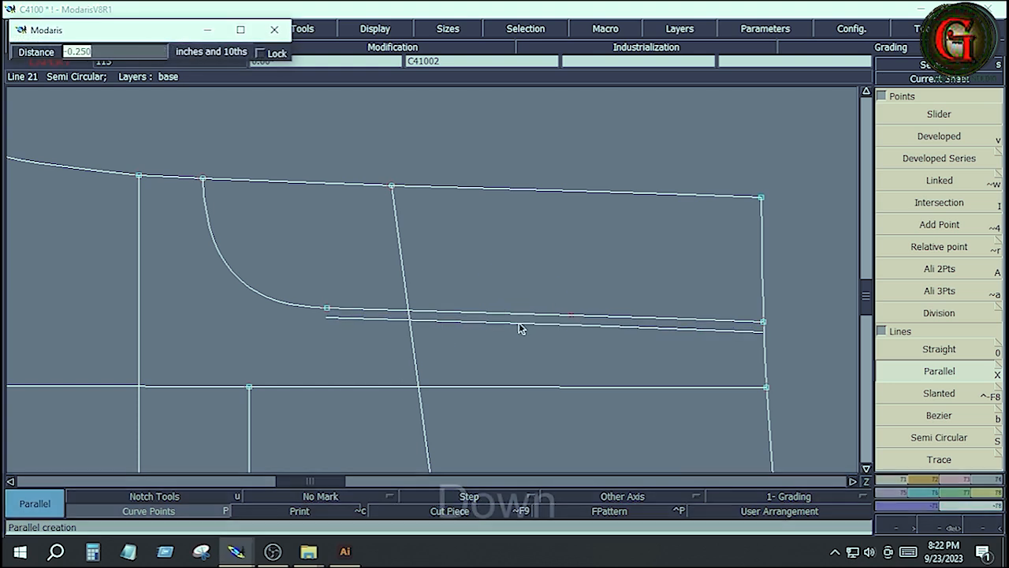
pyautogui.press('Return')
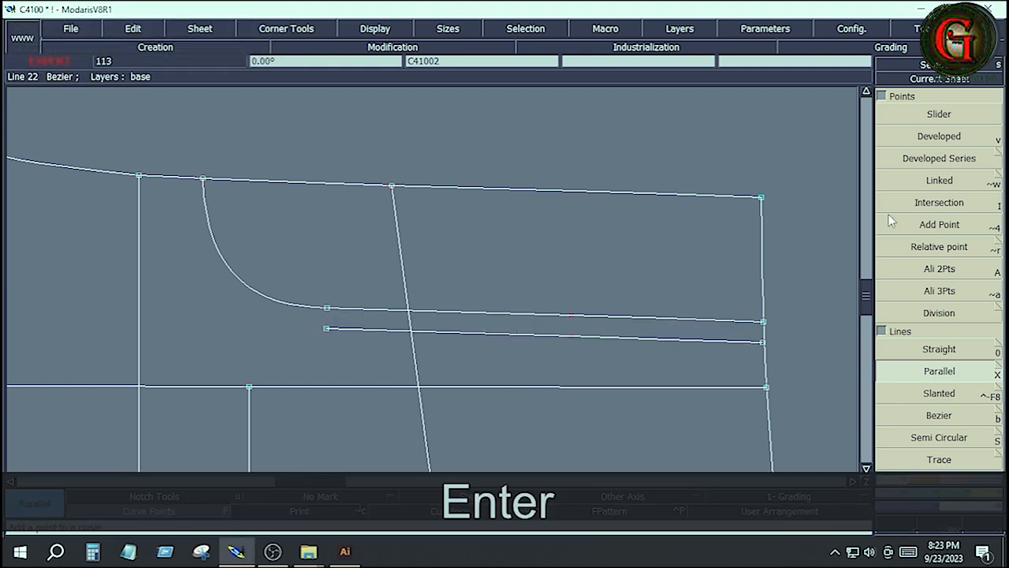
# Step: Place a developed point on the front edge line at a curve length of -0.375 inch from the fly curve's end, on the crotch side
pyautogui.press('v')
pyautogui.click(204, 182)
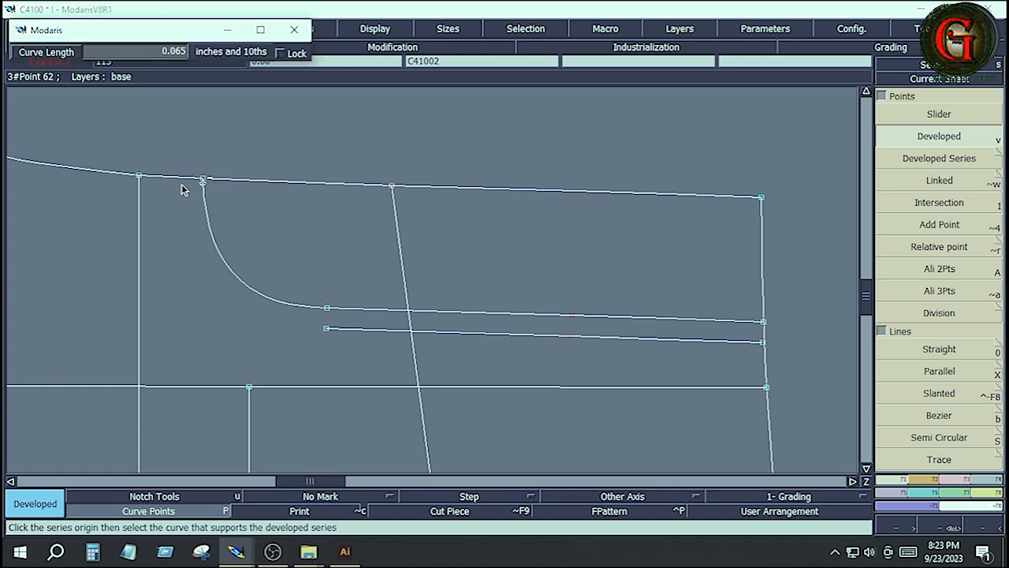
pyautogui.press('space')
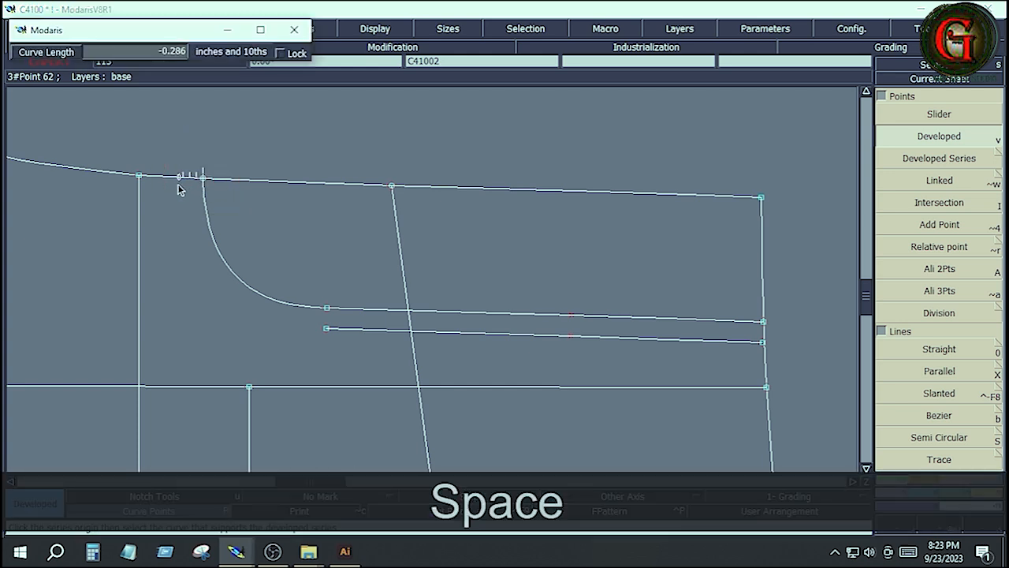
pyautogui.press('Down')
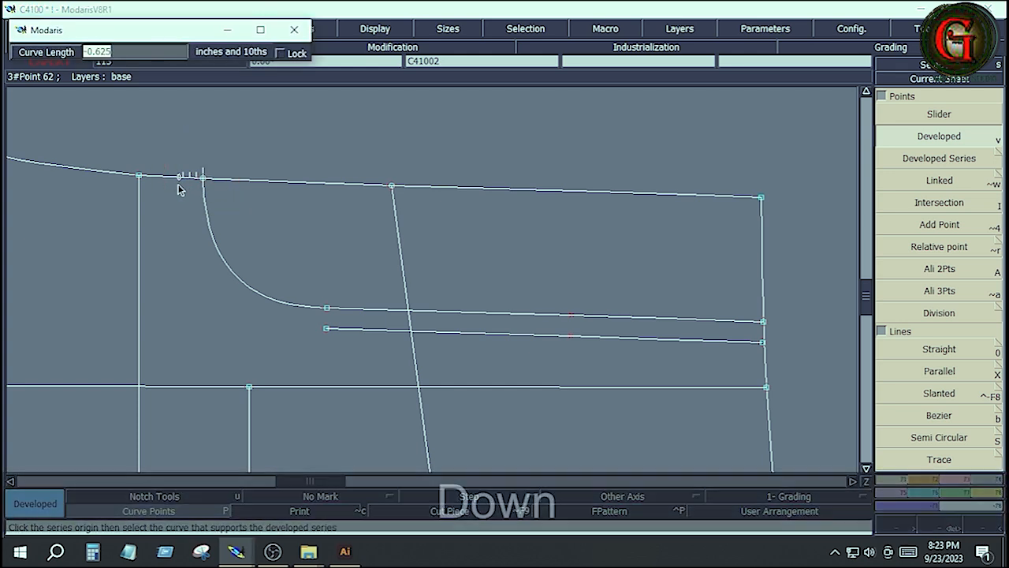
pyautogui.write('-0.375')
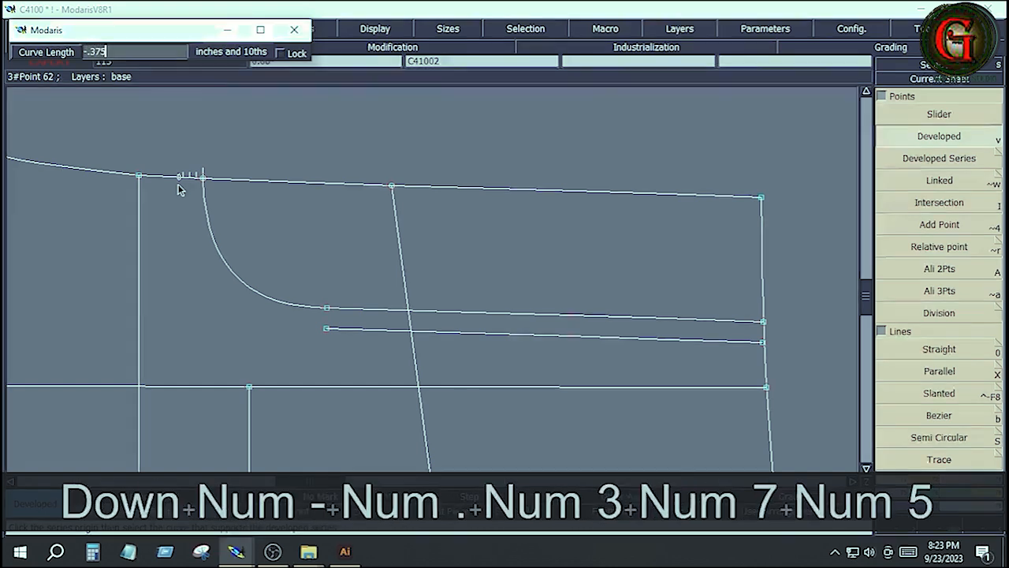
pyautogui.press('Return')
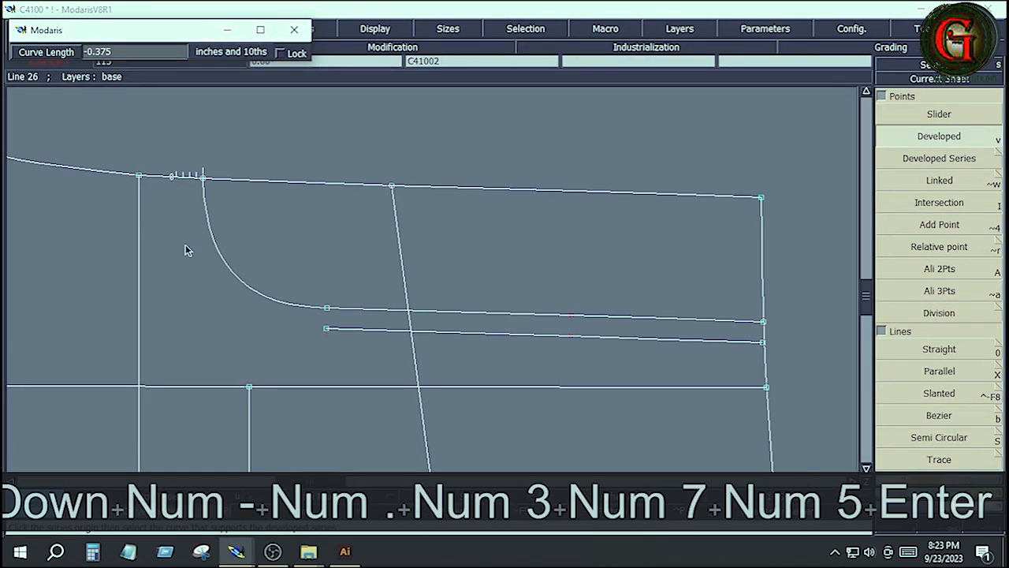
pyautogui.click(185, 244)
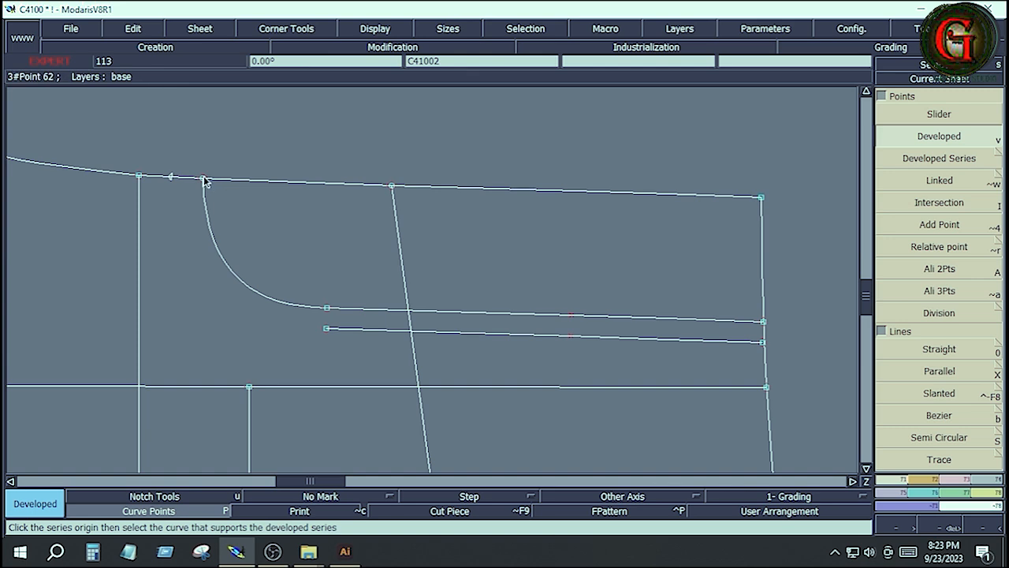
# Step: Add a second developed point on the front edge at a curve length of -0.5 inch from the fly curve's end
pyautogui.click(202, 178)
pyautogui.press('space')
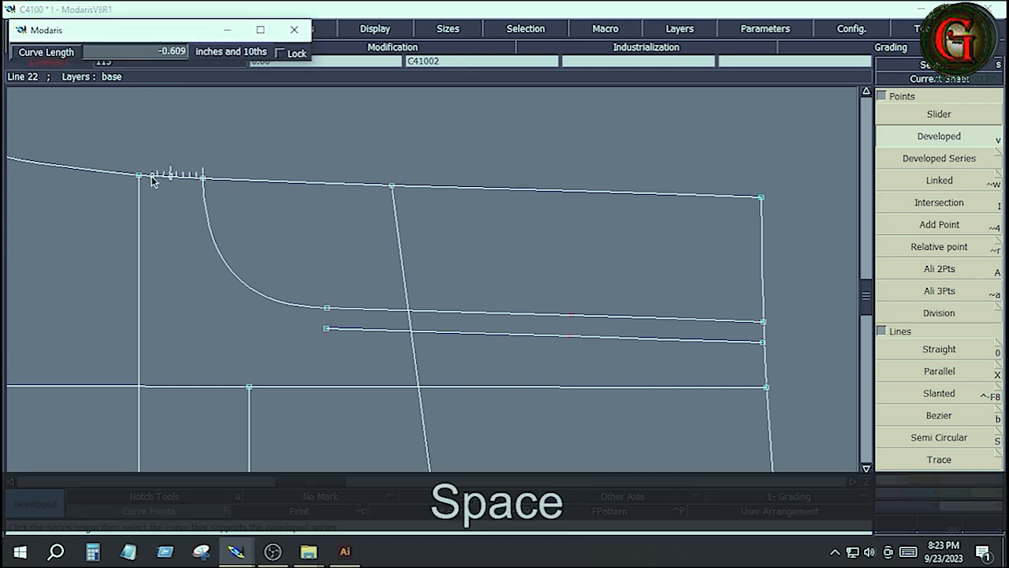
pyautogui.press('Down')
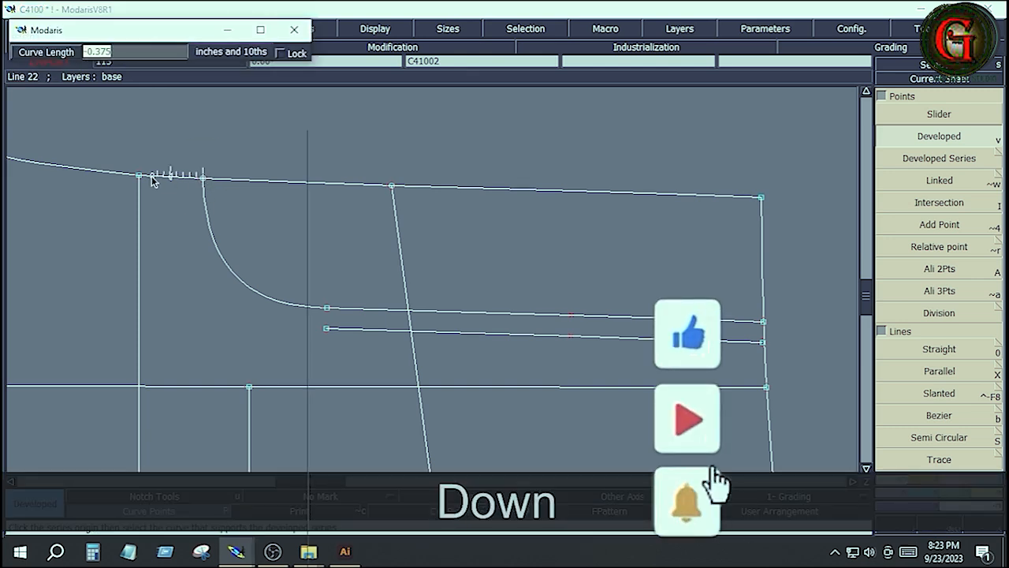
pyautogui.write('-0')
pyautogui.write('.5')
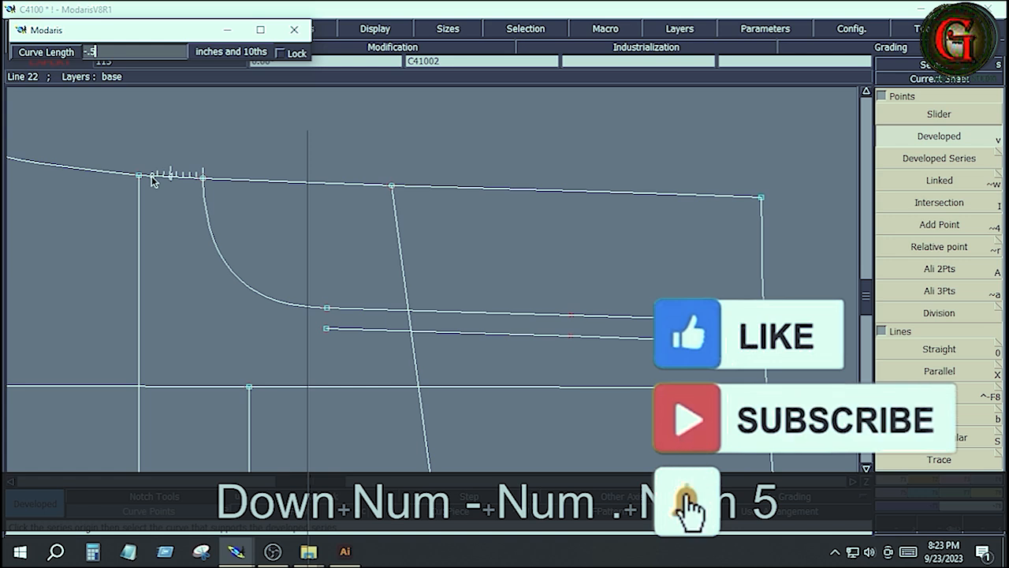
pyautogui.press('Return')
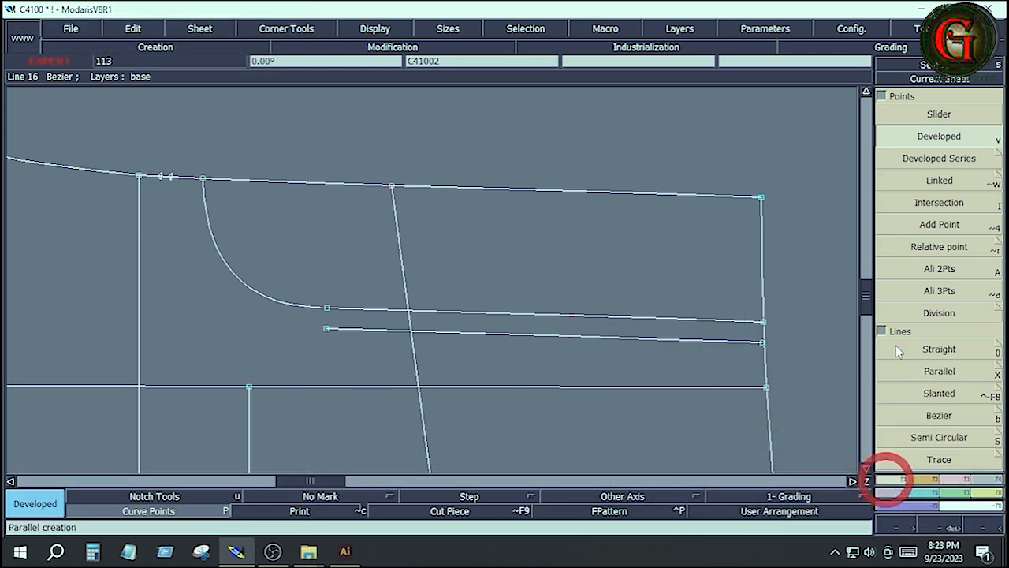
# Step: Draw a slightly slanted Bezier line from the 0.5 inch point across the fly, ending just beyond the parallel fly line's level
pyautogui.click(938, 415)
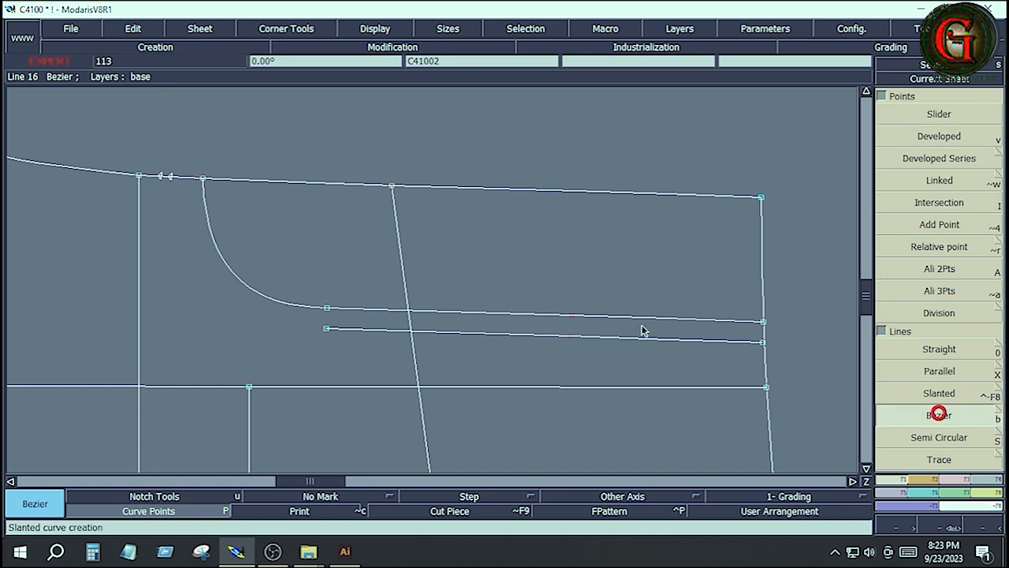
pyautogui.click(162, 175)
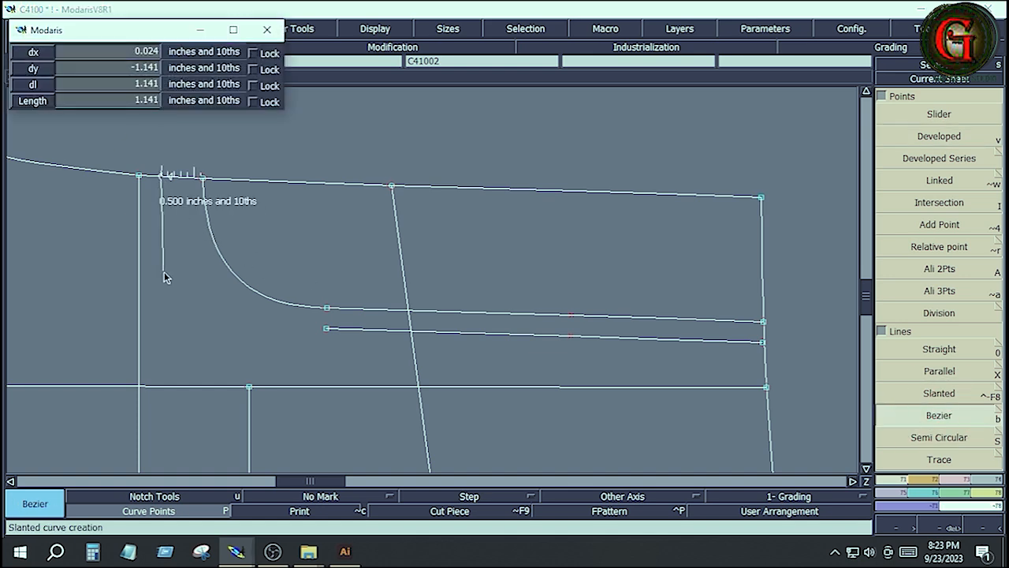
pyautogui.click(183, 344)
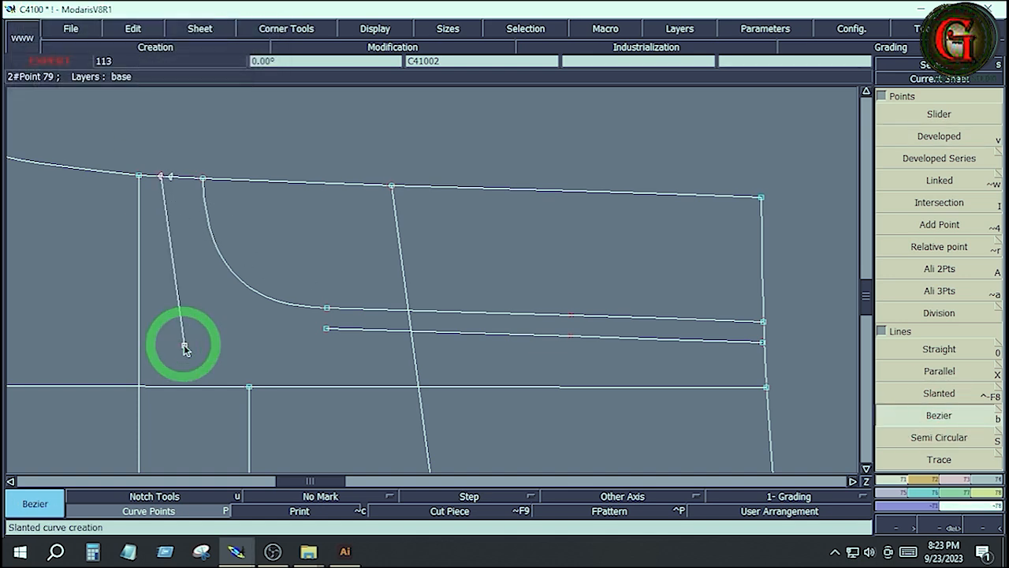
# Step: Adjust the parallel fly line and the new slanted line to each other so they meet in a clean corner without overhang
pyautogui.click(958, 478)
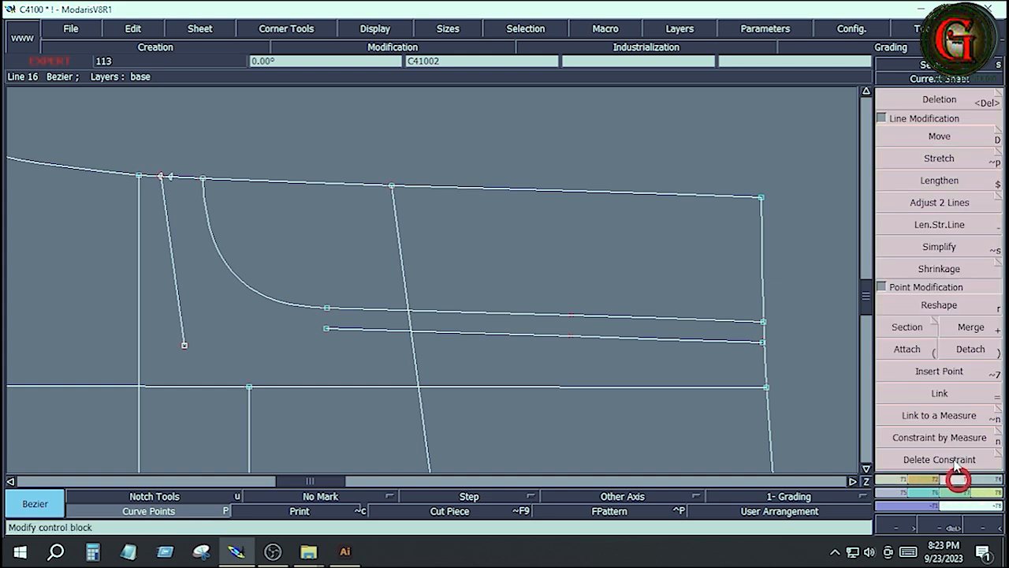
pyautogui.click(938, 203)
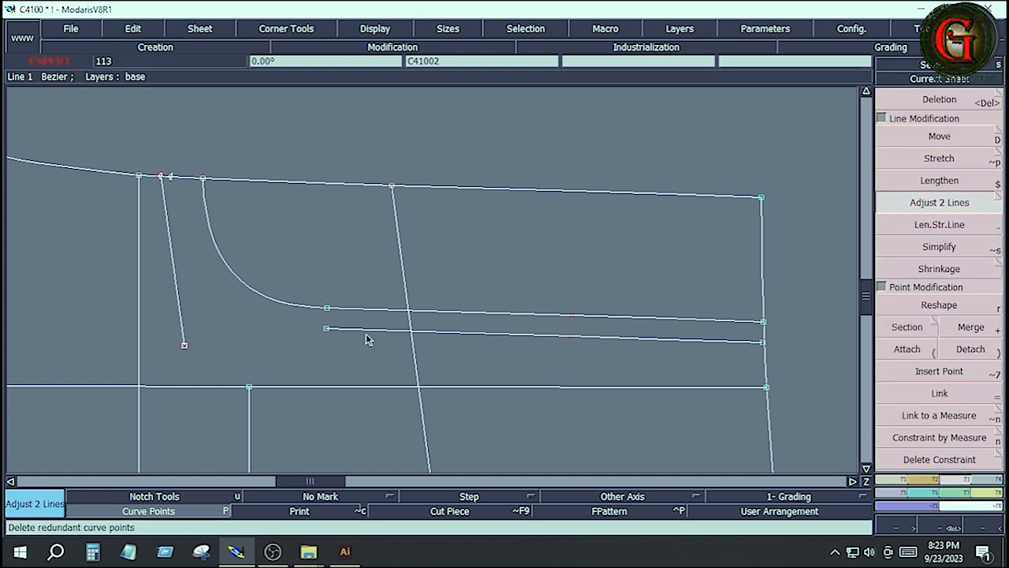
pyautogui.click(397, 330)
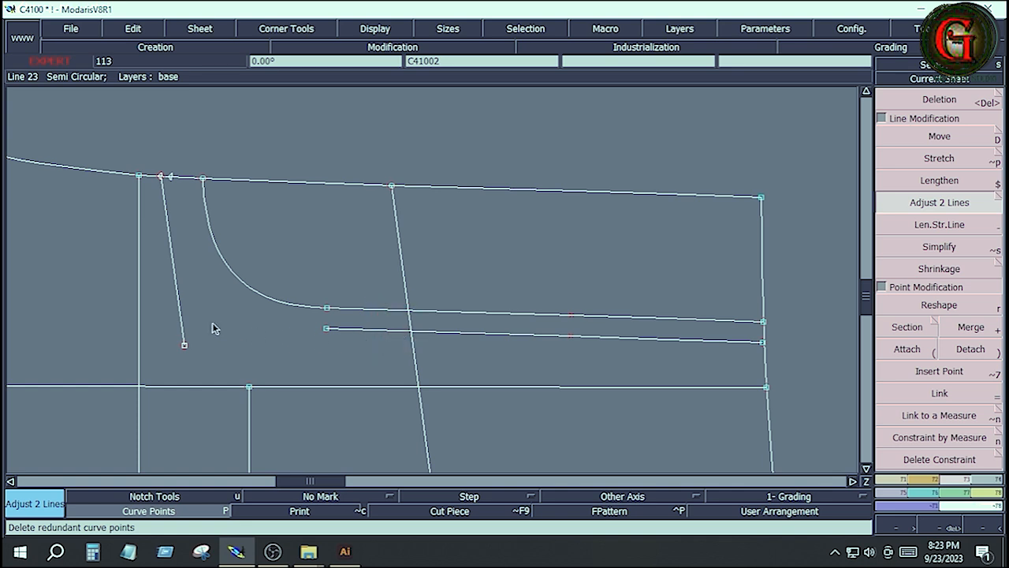
pyautogui.click(183, 325)
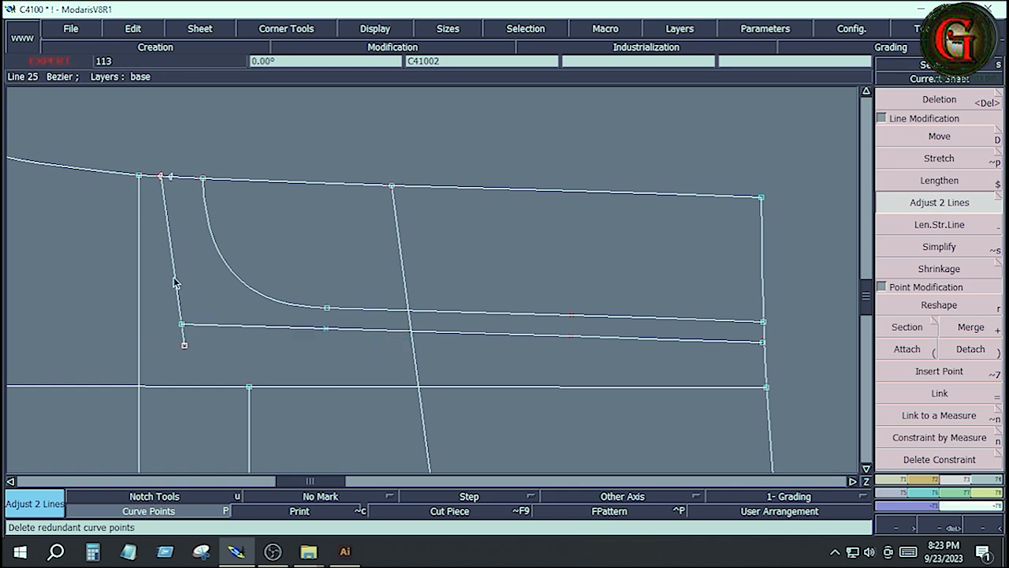
pyautogui.click(202, 326)
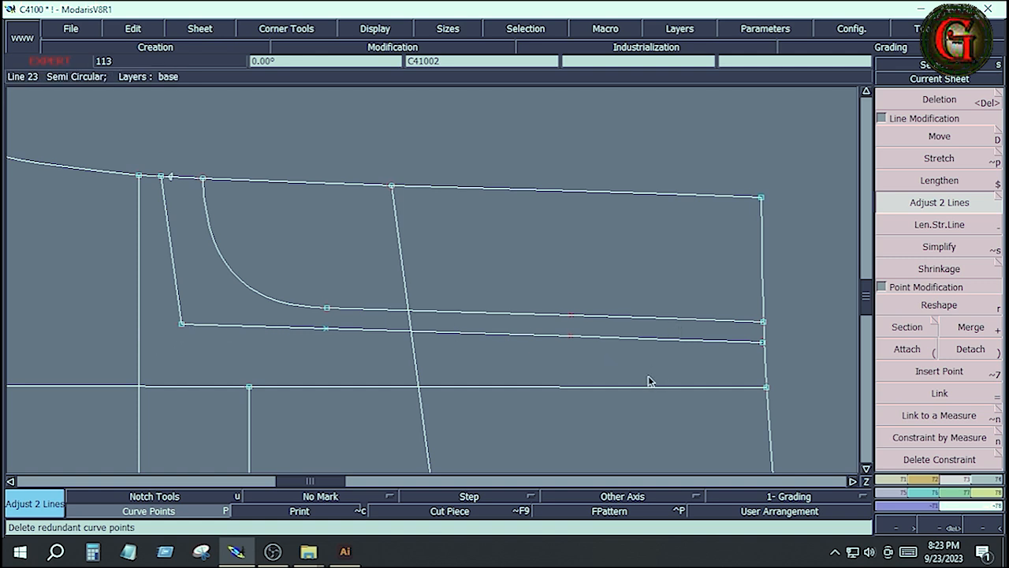
# Step: Select the whole front pattern and save the C4100 model, continuing past the validation warnings
pyautogui.press('Home')
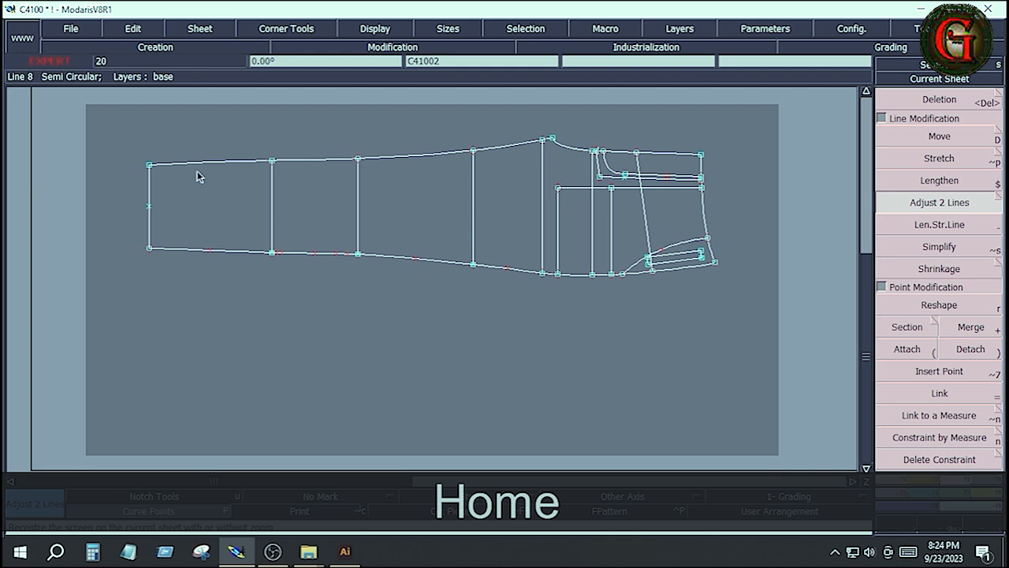
pyautogui.moveTo(119, 121); pyautogui.dragTo(749, 313)
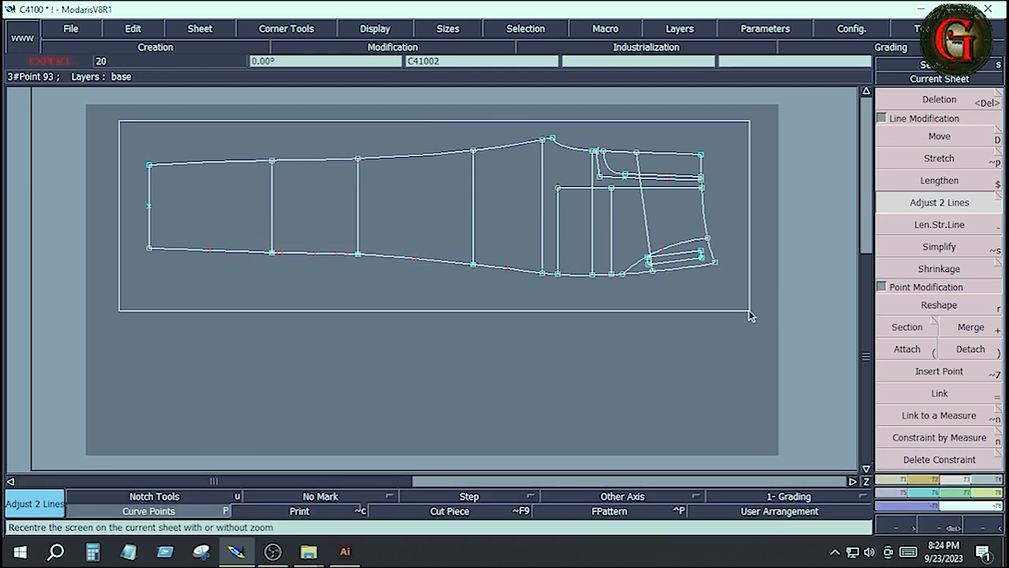
pyautogui.click(749, 313)
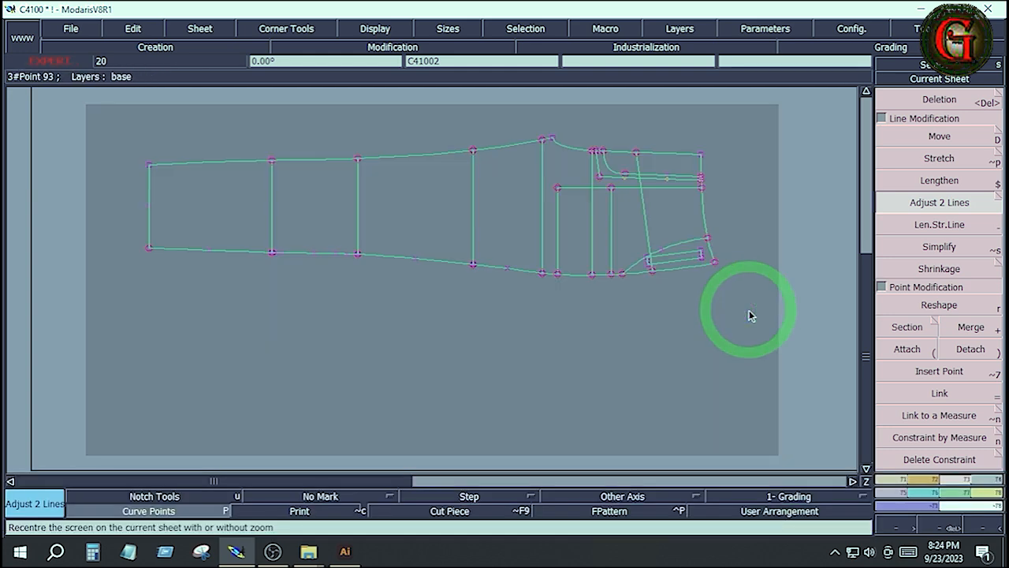
pyautogui.click(69, 33)
pyautogui.click(85, 89)
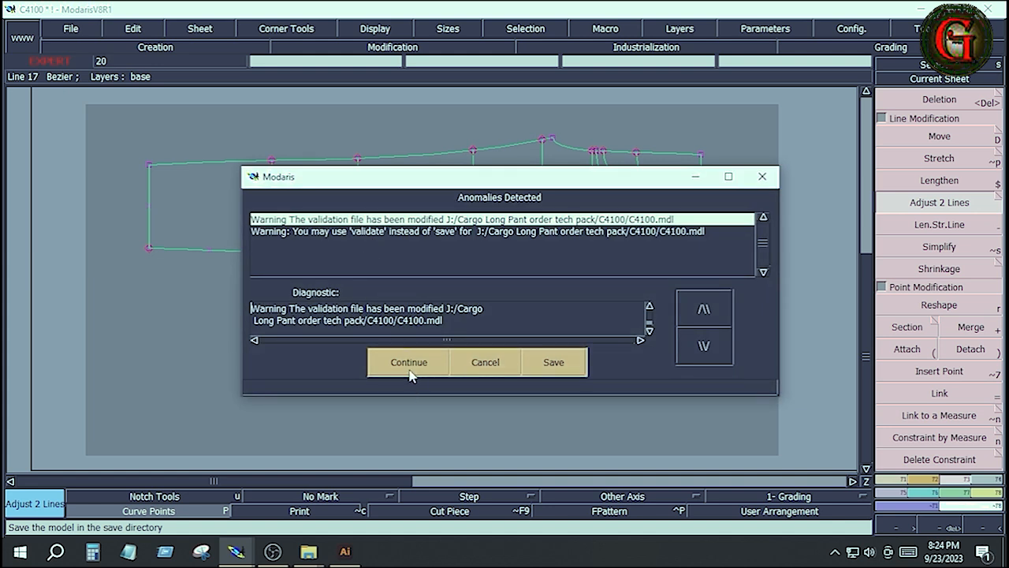
pyautogui.click(409, 365)
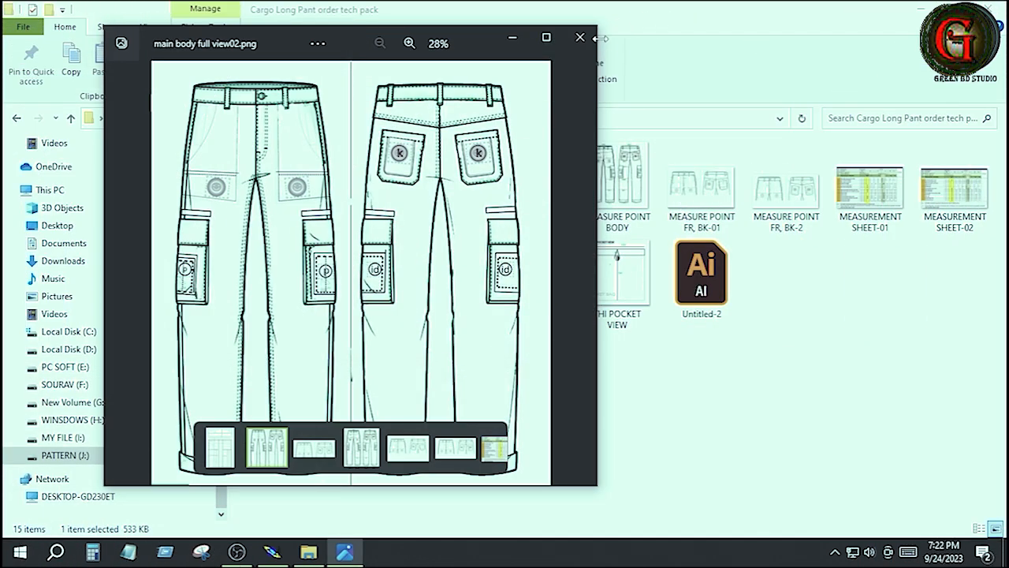
# Step: Open the THI POCKET VIEW image, examine the thigh pocket diagram and its TP39 to TP42 measurements, and return to the front pattern in Modaris
pyautogui.doubleClick(627, 293)
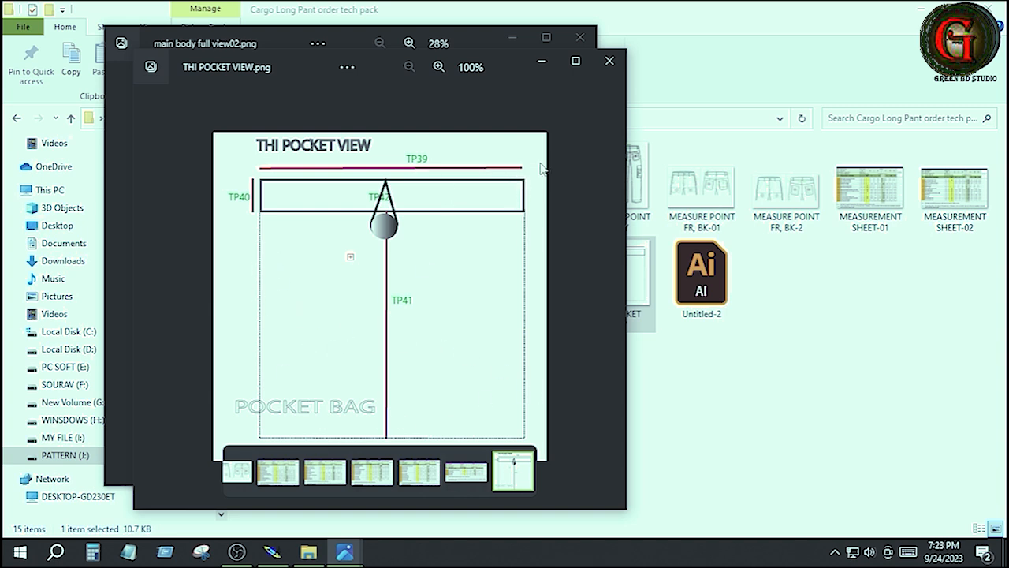
pyautogui.click(582, 39)
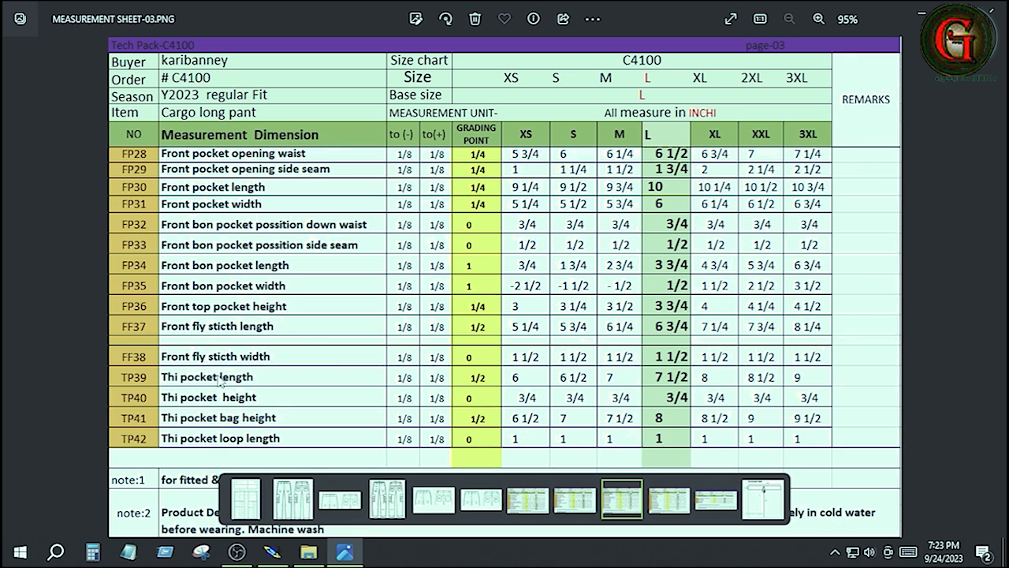
pyautogui.press('Home')
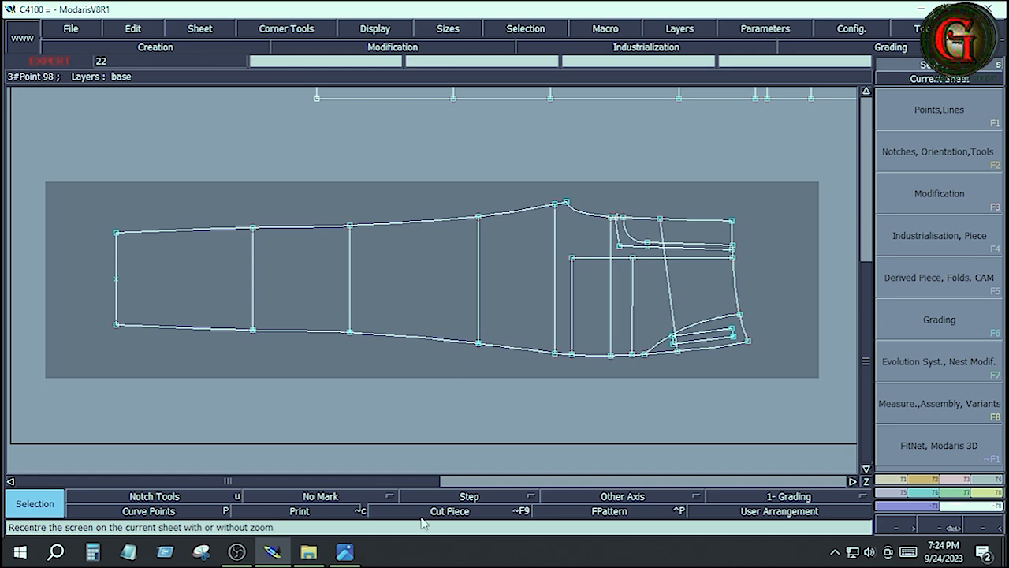
# Step: Switch to the image viewer and examine the full-body drawing and the body, front and back measurement point diagrams
pyautogui.click(344, 552)
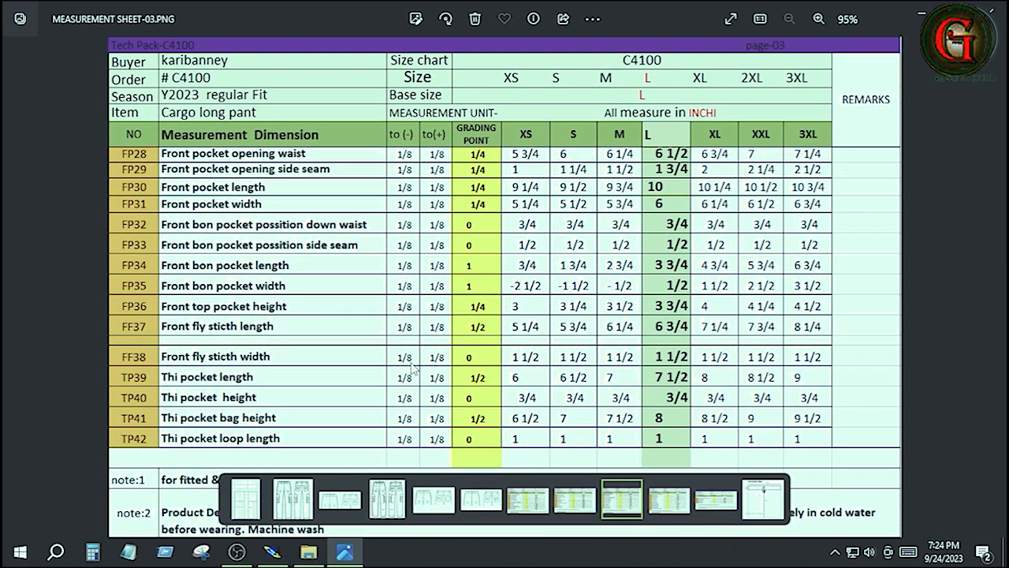
pyautogui.click(294, 500)
pyautogui.keyDown('ctrl'); pyautogui.scroll(3, 406, 382); pyautogui.keyUp('ctrl')
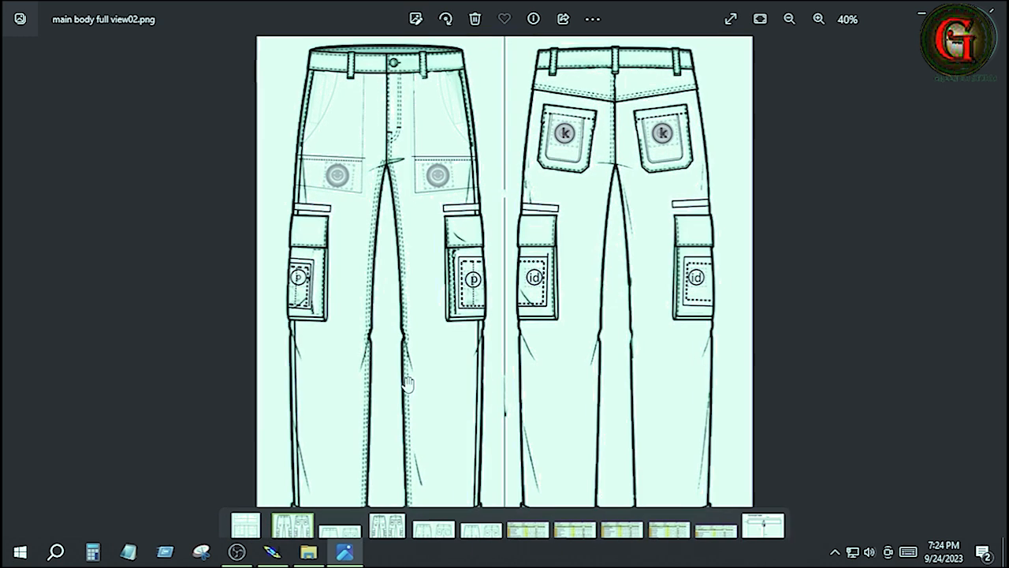
pyautogui.keyDown('ctrl'); pyautogui.scroll(-3, 408, 384); pyautogui.keyUp('ctrl')
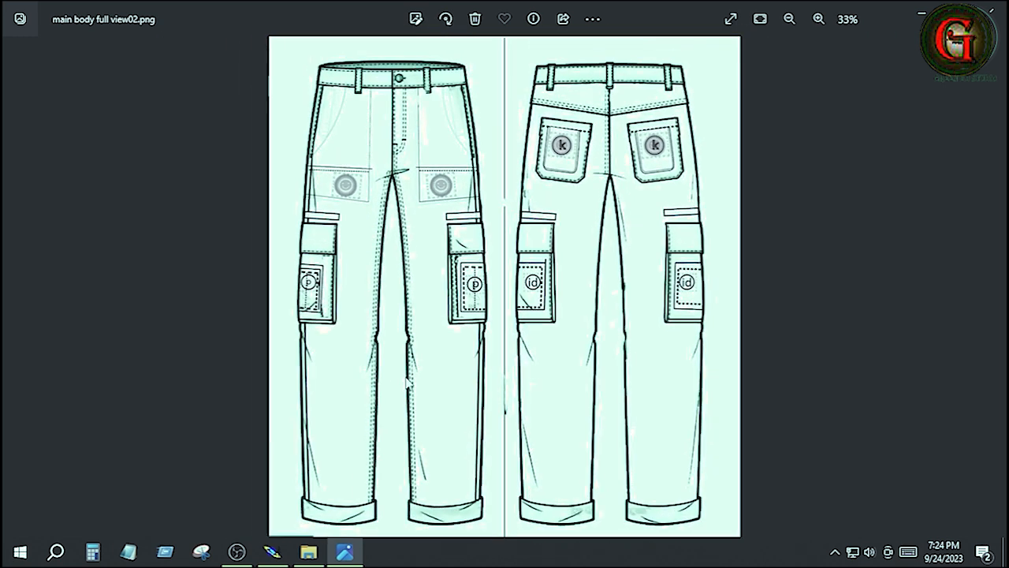
pyautogui.click(387, 500)
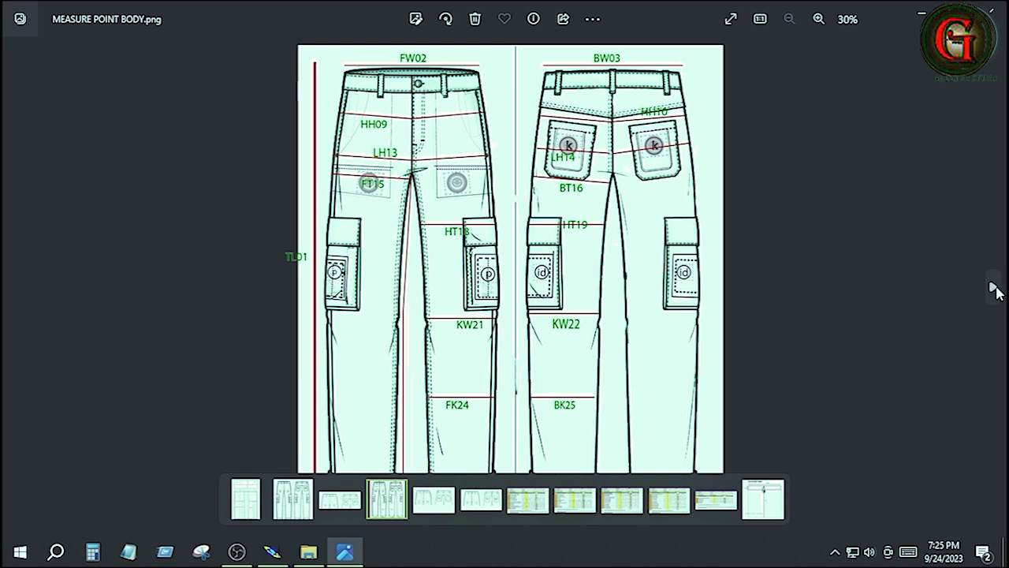
pyautogui.click(994, 288)
pyautogui.click(993, 289)
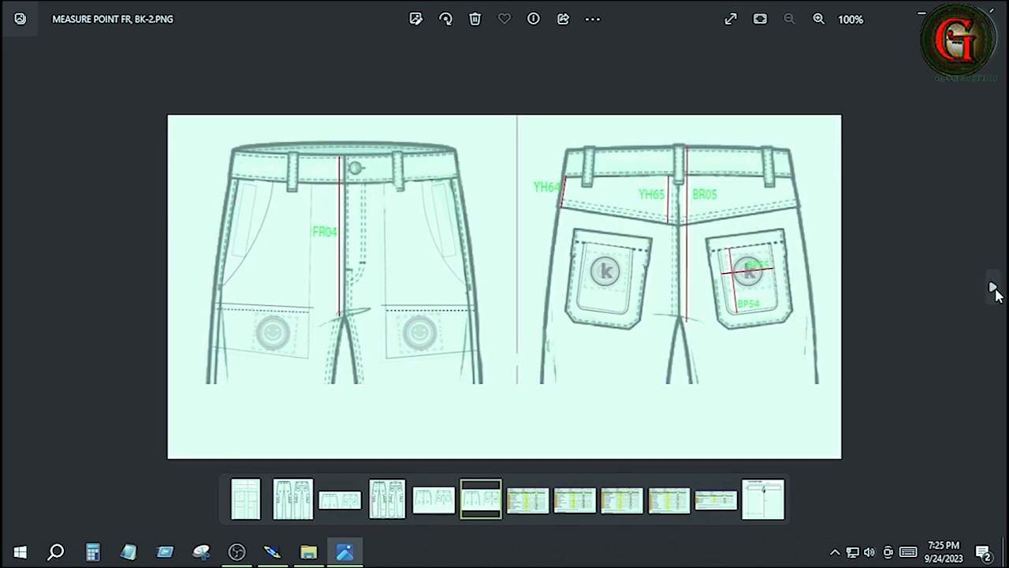
# Step: Review the tech pack's measurement sheets 01, 03, 04 and 05 for the body, pocket, knee patch and belt loop dimensions
pyautogui.click(993, 289)
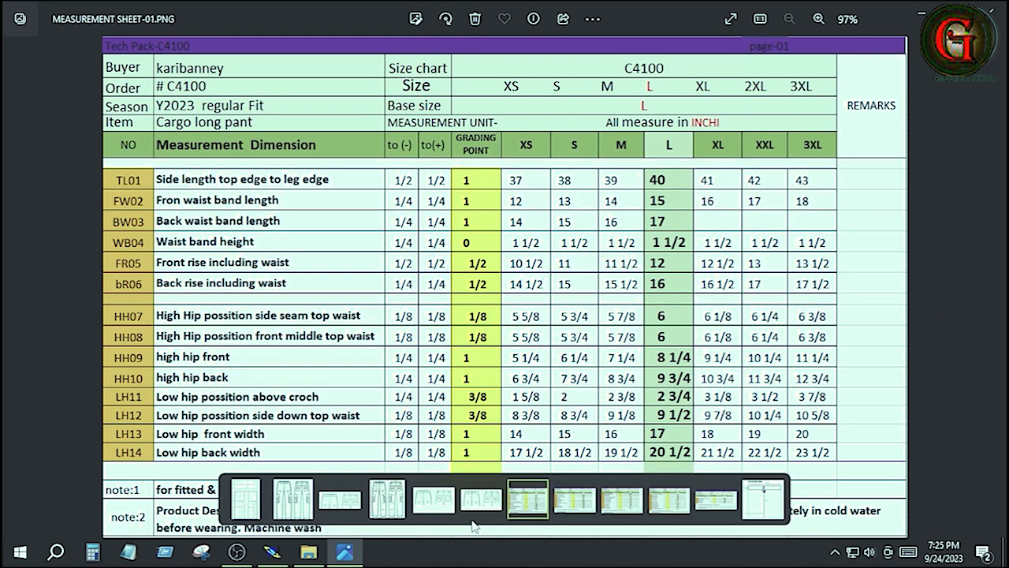
pyautogui.click(622, 500)
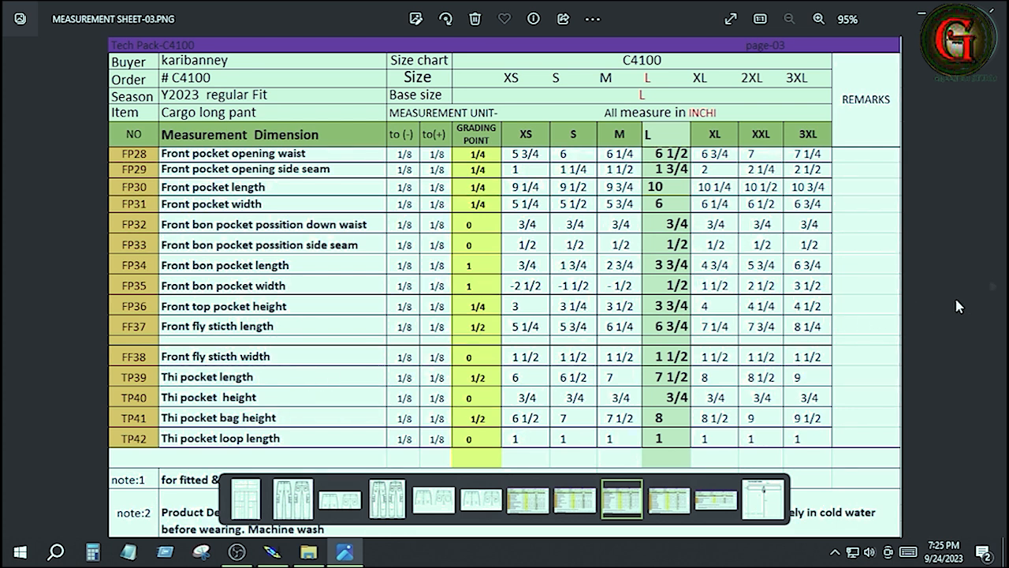
pyautogui.click(993, 290)
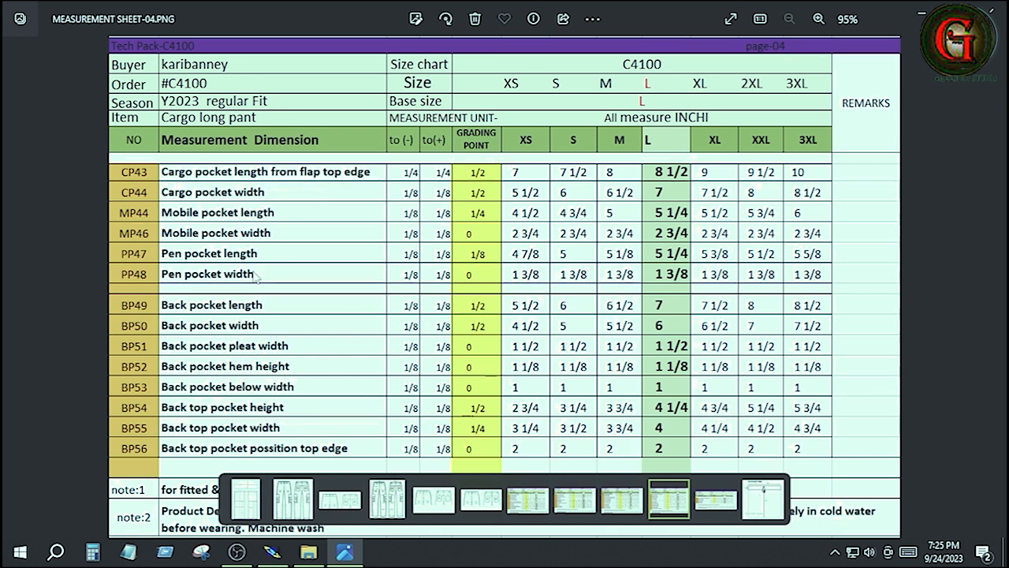
pyautogui.press('Right')
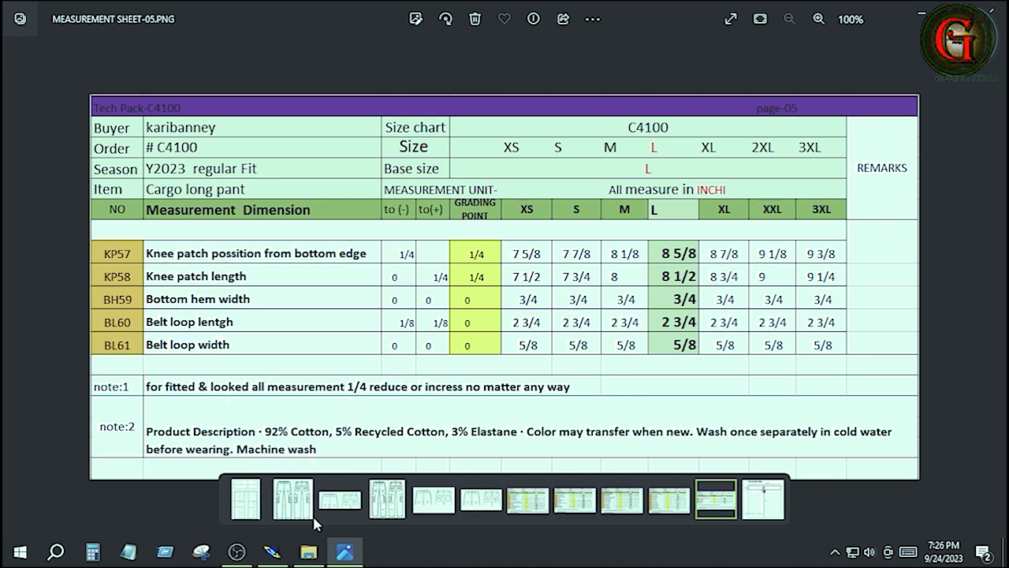
# Step: Switch to Modaris and try a parallel of the front leg's hem line at 8.5 inches
pyautogui.click(273, 554)
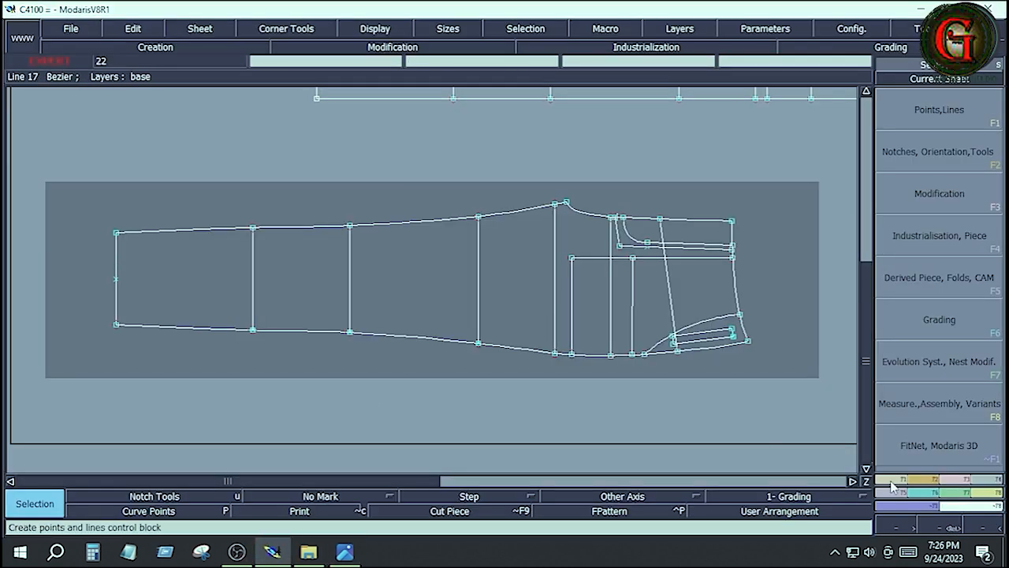
pyautogui.click(939, 370)
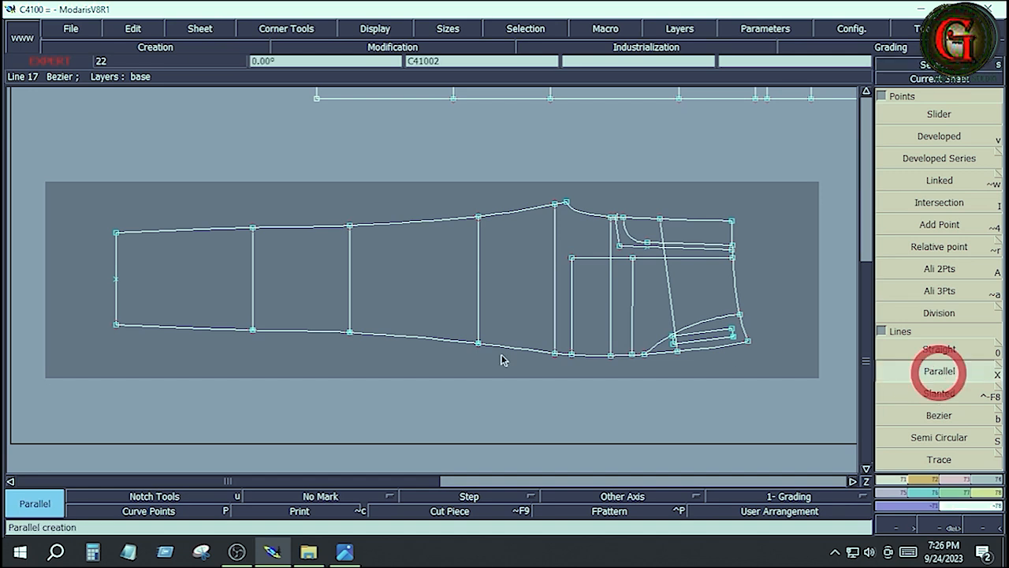
pyautogui.click(116, 298)
pyautogui.press('Down')
pyautogui.write('8.5')
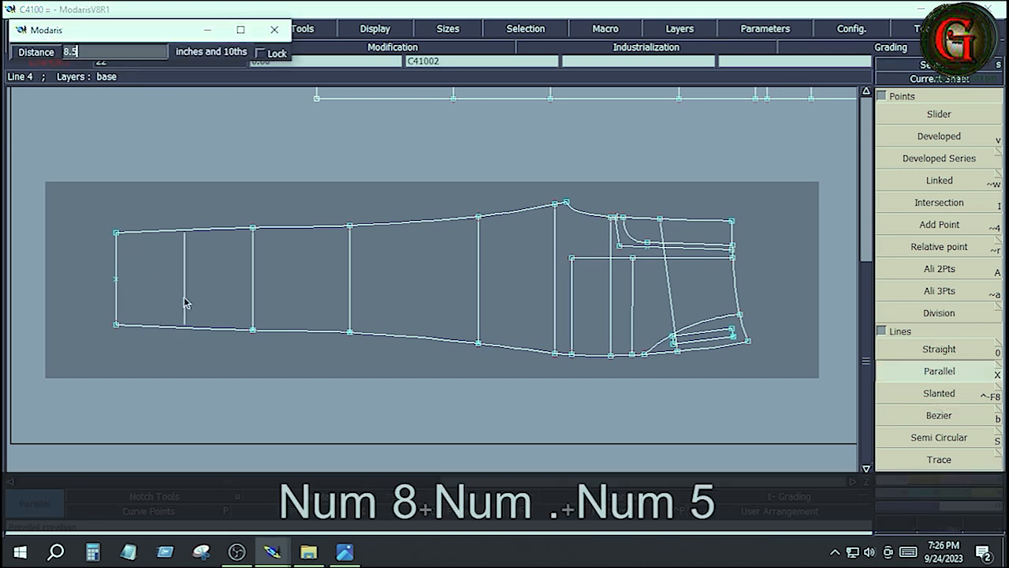
pyautogui.press('Return')
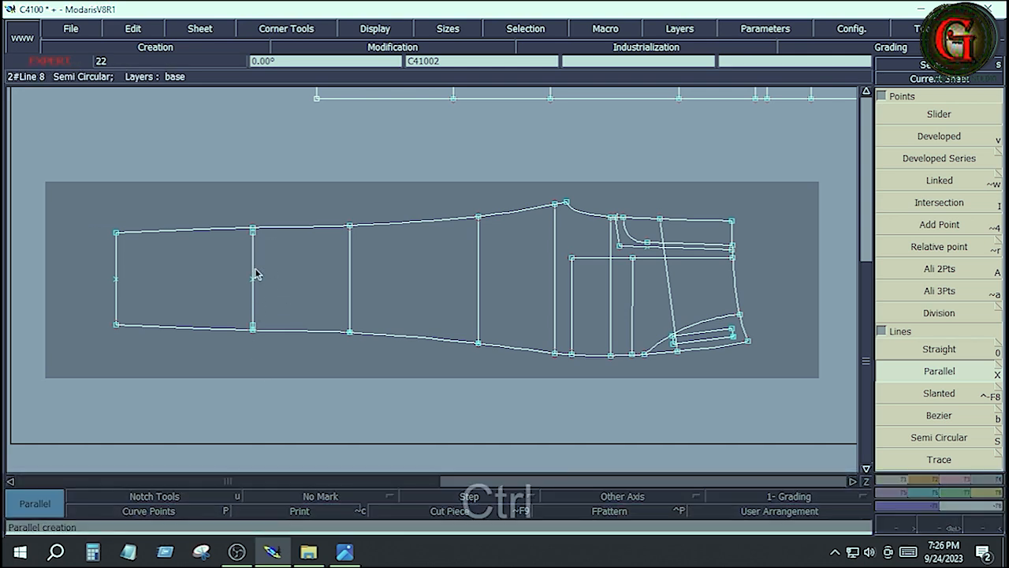
pyautogui.hotkey('ctrl', 'z')
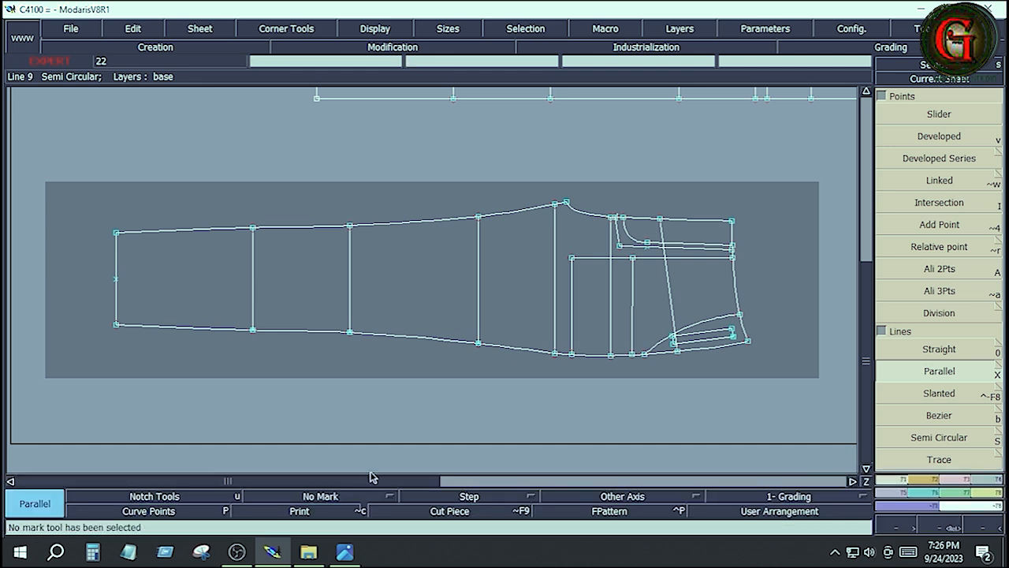
# Step: Create a parallel 8 inches above the first cross line over the hem of the front leg
pyautogui.click(897, 480)
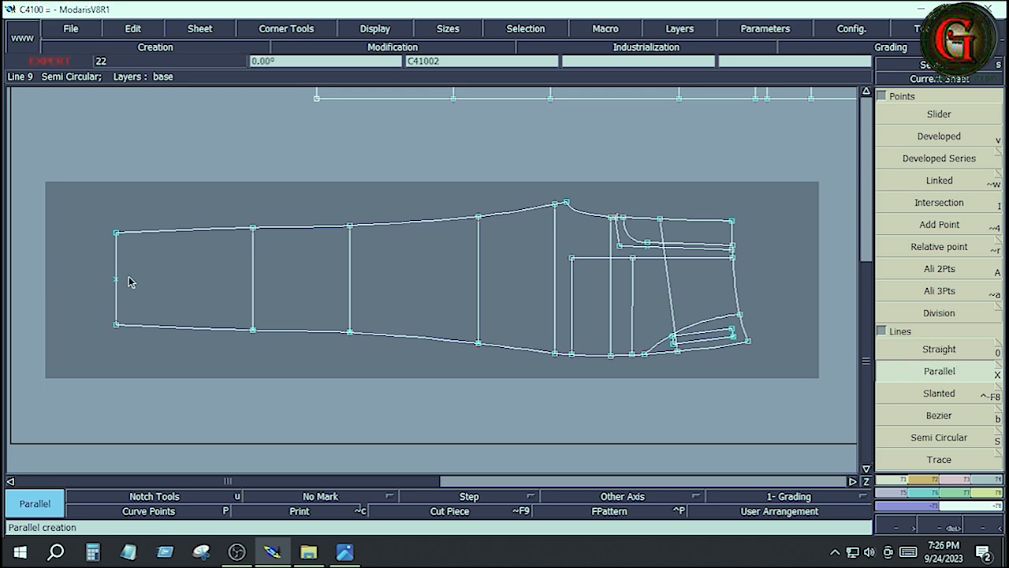
pyautogui.click(250, 287)
pyautogui.press('Down')
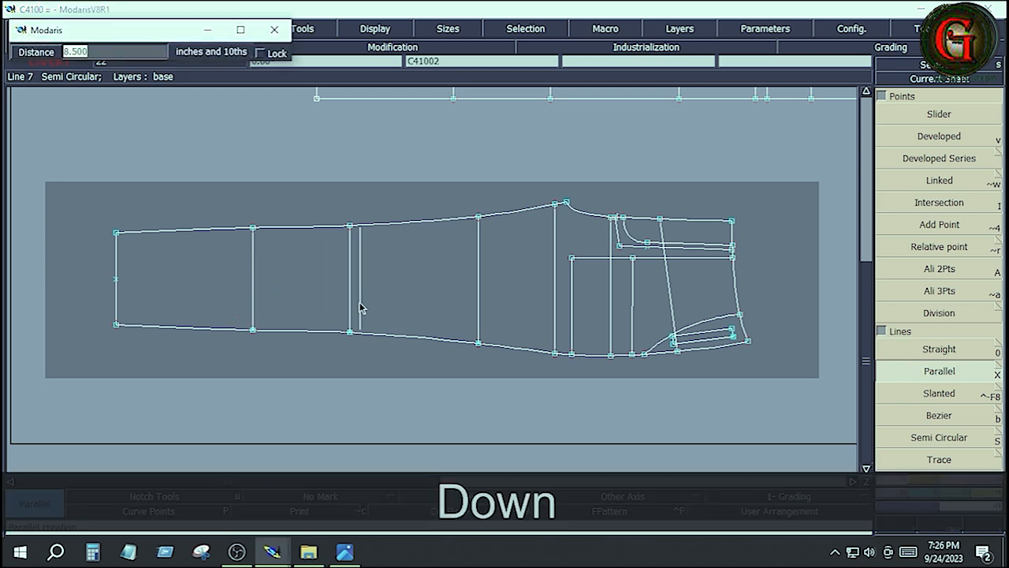
pyautogui.write('8')
pyautogui.press('Return')
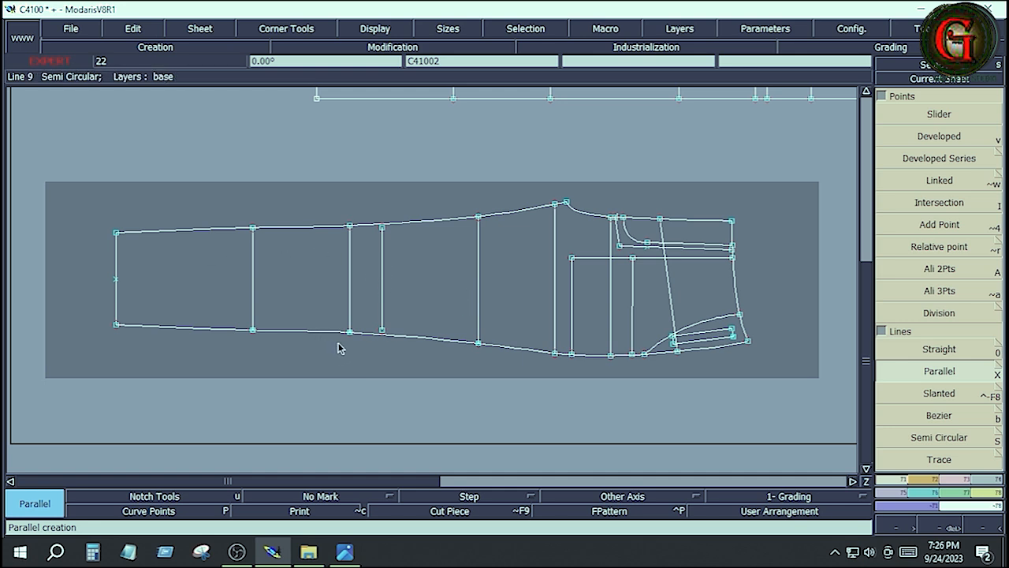
# Step: Extend the new 8-inch parallel to both leg seams and delete the old cross line just below it
pyautogui.click(956, 480)
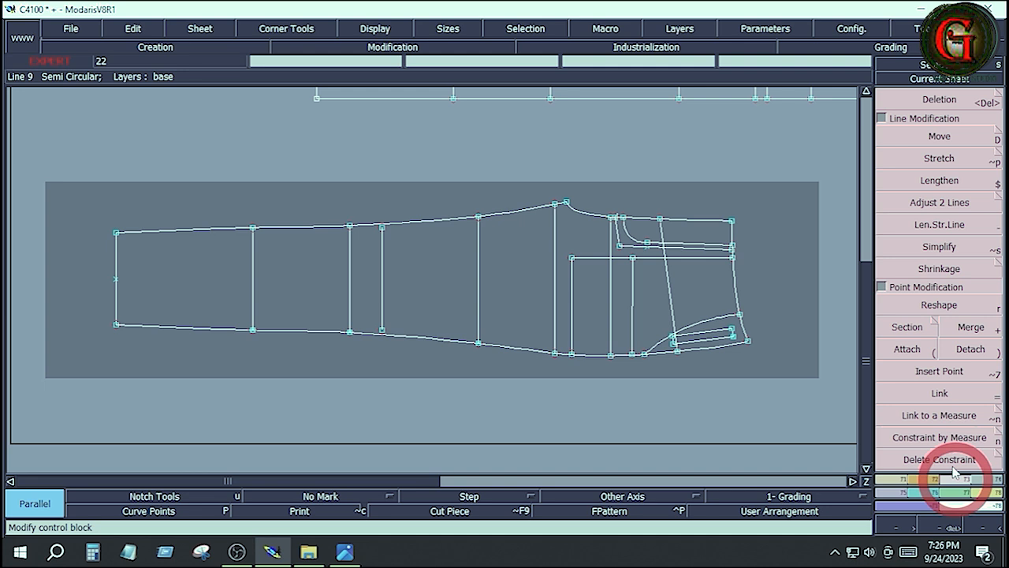
pyautogui.click(952, 205)
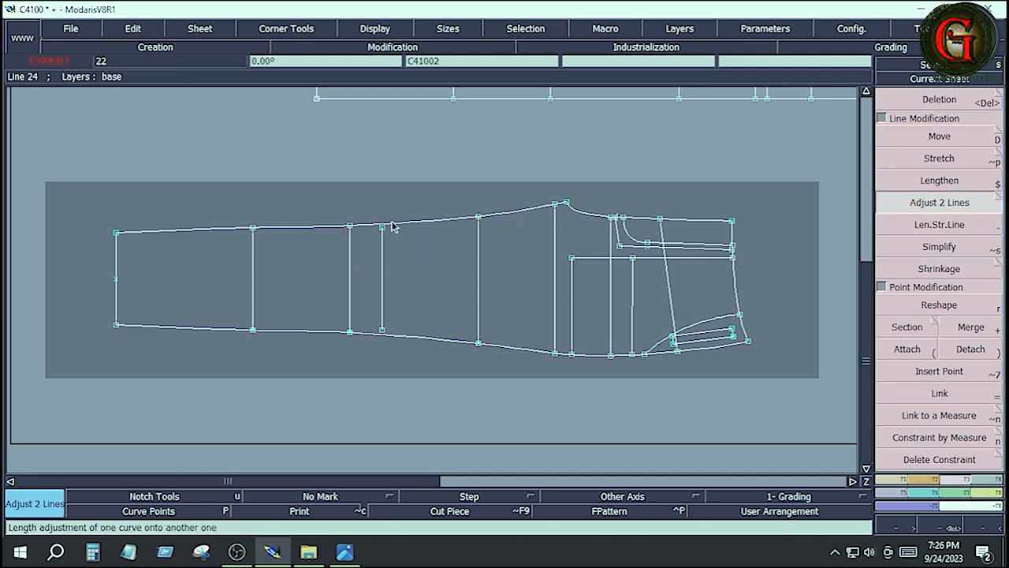
pyautogui.click(382, 297)
pyautogui.click(394, 334)
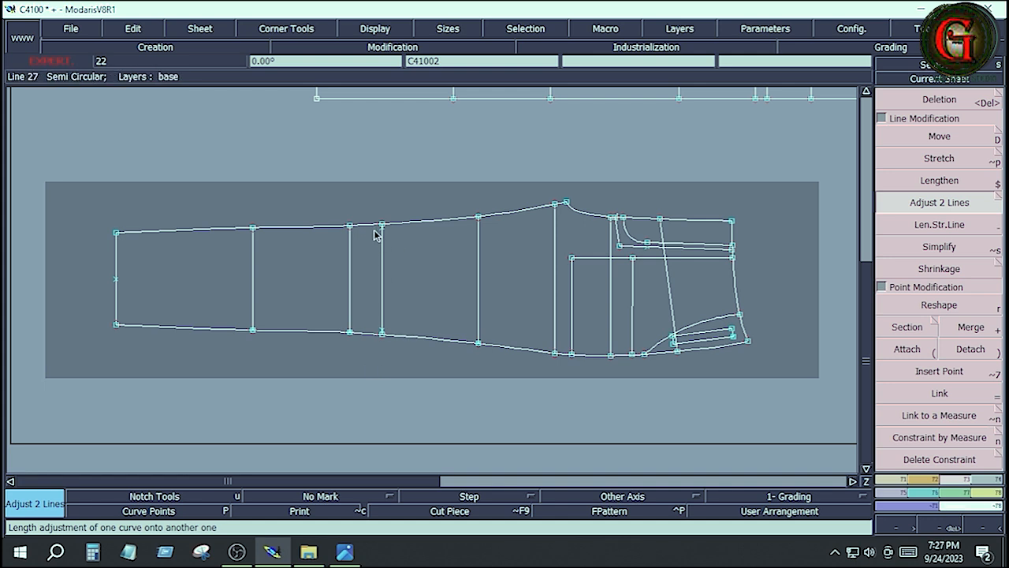
pyautogui.press('Delete')
pyautogui.click(349, 278)
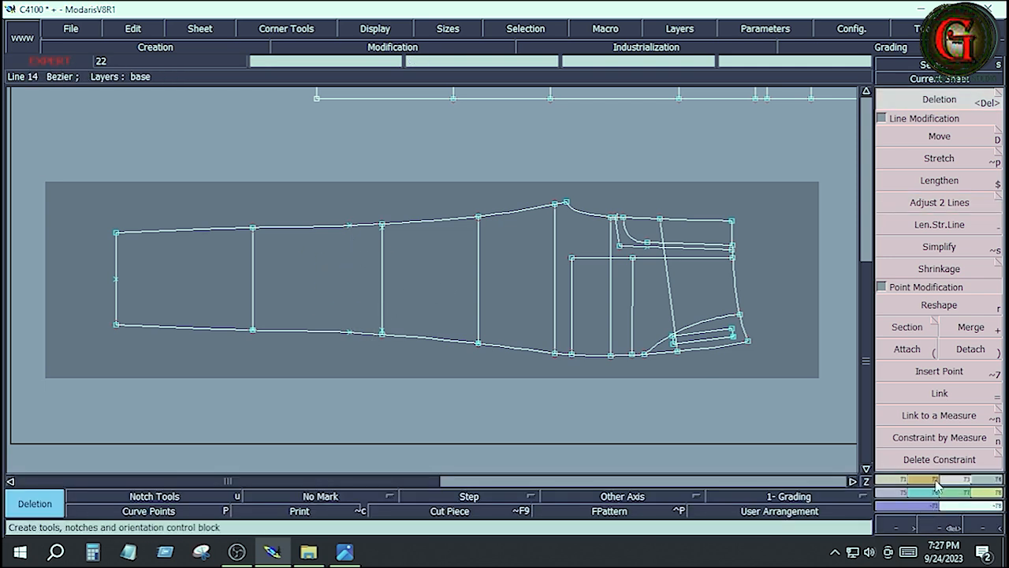
# Step: Add notches at both seam points of the deleted cross line and orient them toward the inside of the leg
pyautogui.click(936, 482)
pyautogui.click(939, 112)
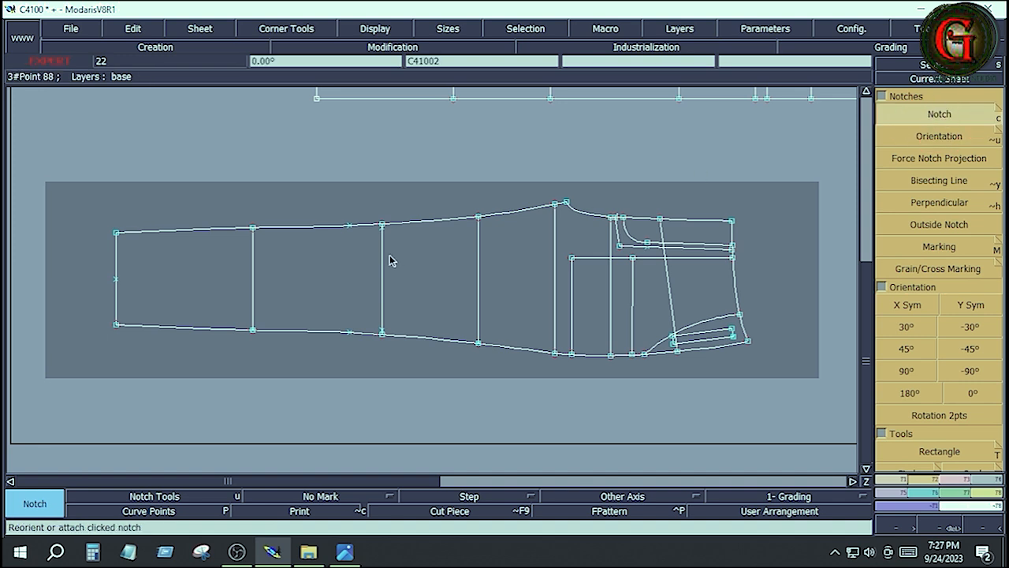
pyautogui.click(350, 227)
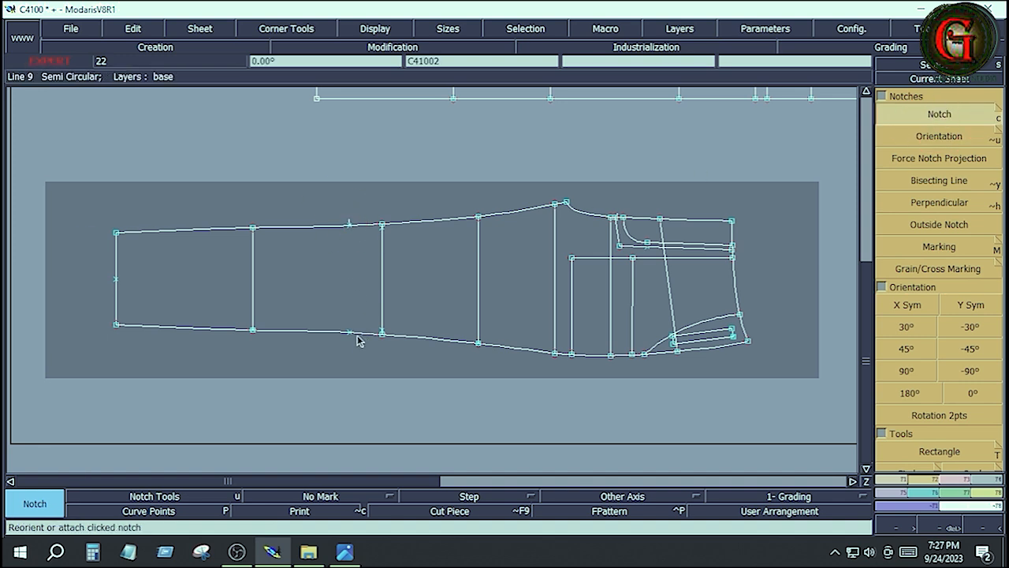
pyautogui.click(349, 333)
pyautogui.click(918, 140)
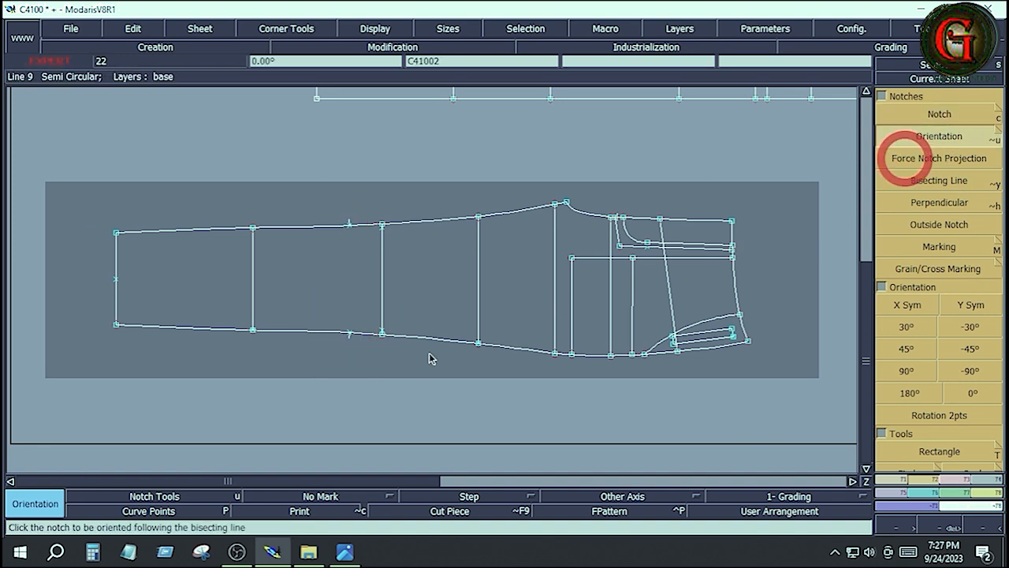
pyautogui.moveTo(348, 335); pyautogui.dragTo(347, 275)
pyautogui.click(350, 225)
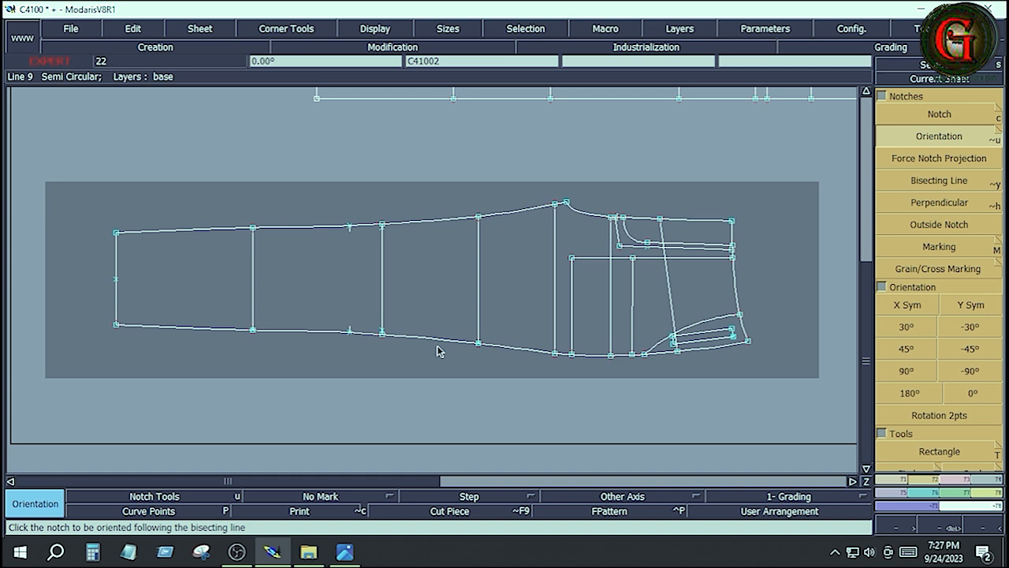
# Step: Check the tech pack's measurement sheet 05 and body diagram, and in Modaris add a parallel 0.5 inch above the upper knee patch line
pyautogui.click(345, 552)
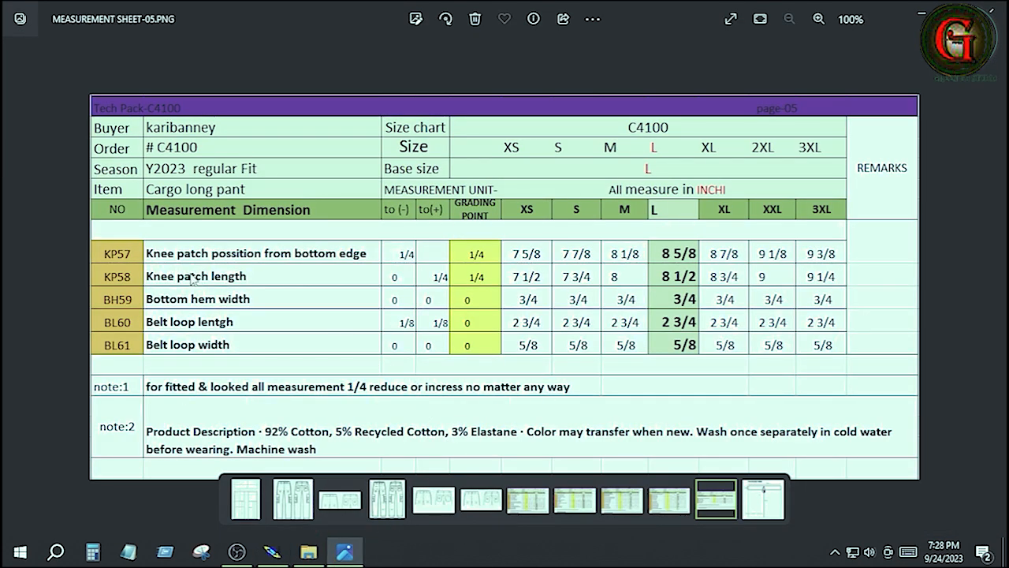
pyautogui.click(31, 280)
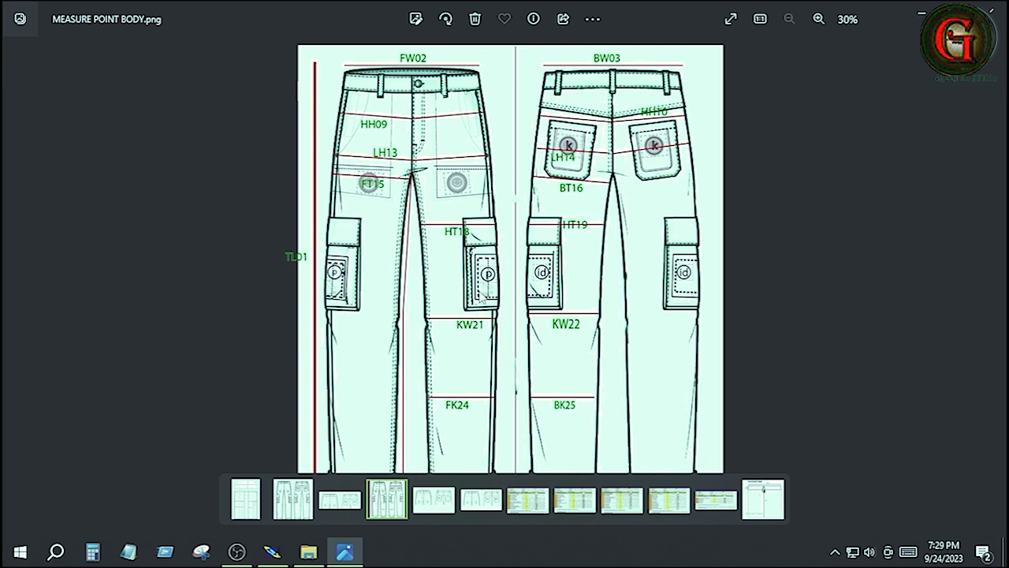
pyautogui.click(272, 552)
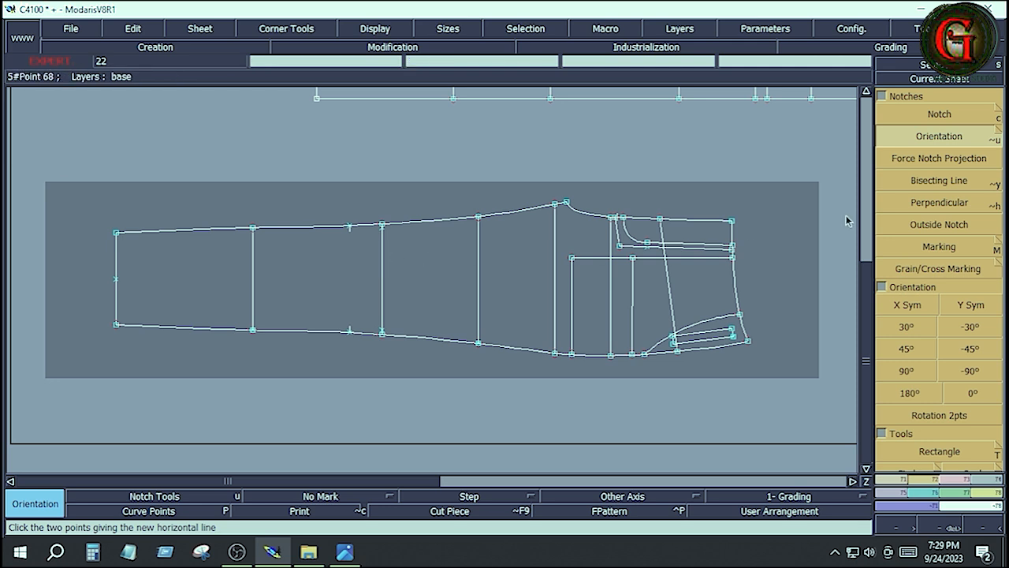
pyautogui.click(884, 480)
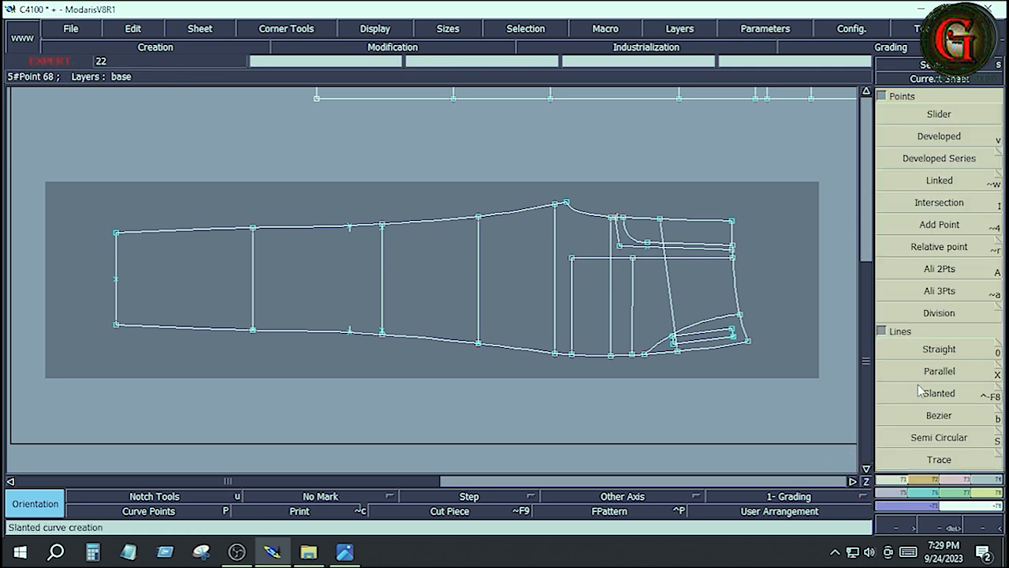
pyautogui.click(946, 374)
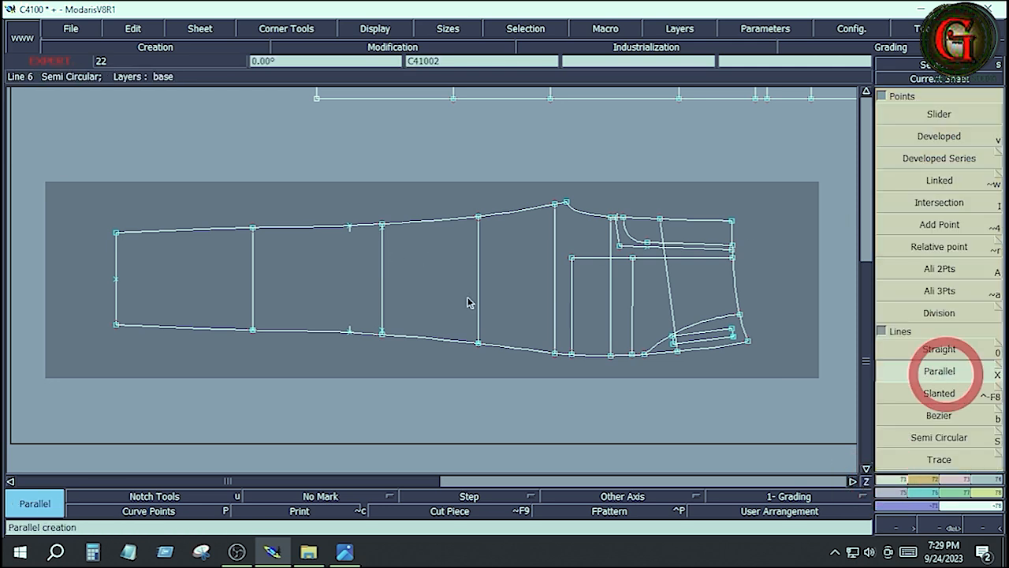
pyautogui.click(383, 279)
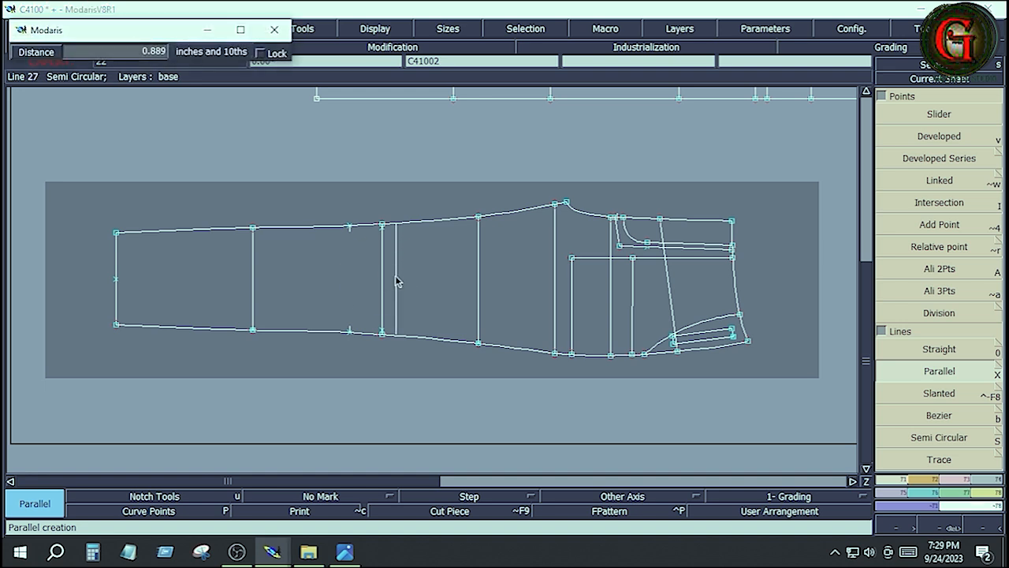
pyautogui.press('Down')
pyautogui.write('.5')
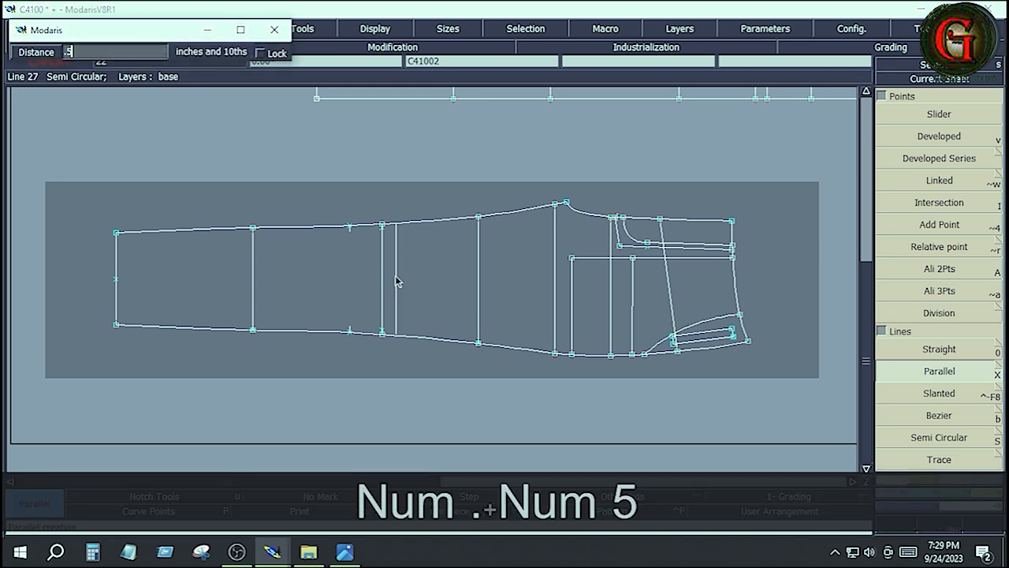
pyautogui.press('Return')
# Step: Look up the cargo pocket length on measurement sheet 04 and create a parallel 8.5 inches above the 0.5-inch offset line in Modaris
pyautogui.hotkey('alt', 'Tab')
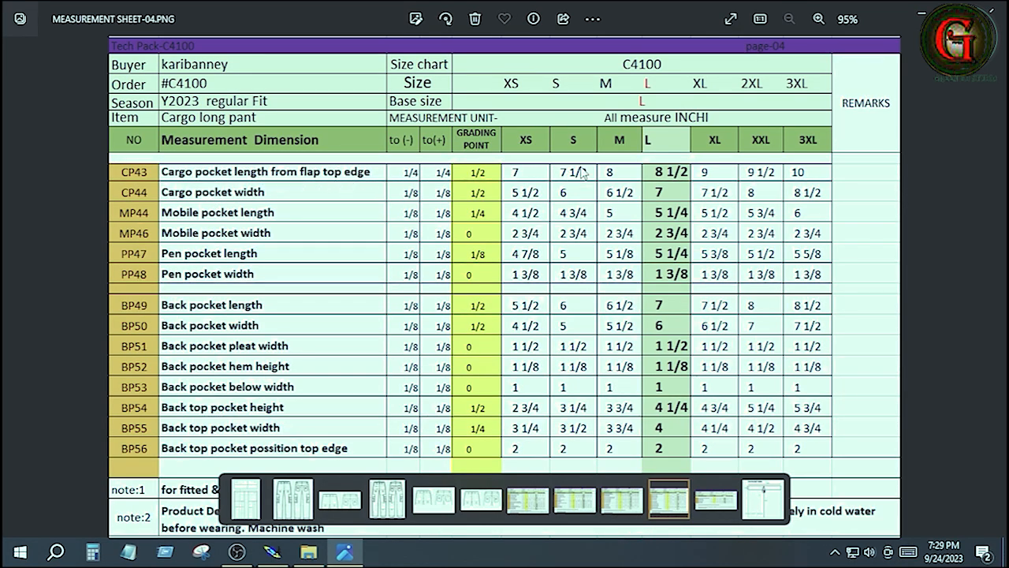
pyautogui.click(272, 552)
pyautogui.click(939, 370)
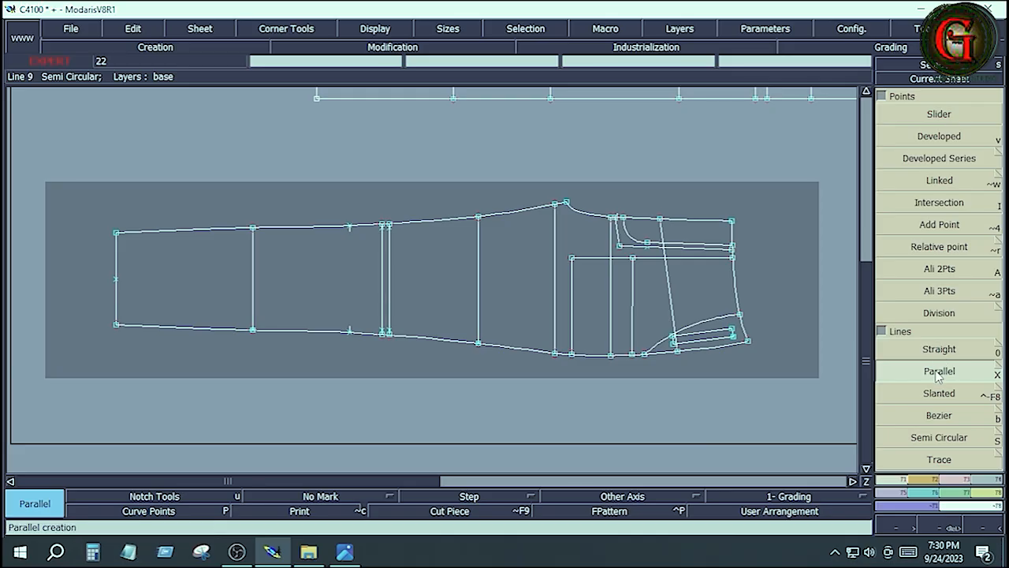
pyautogui.click(388, 271)
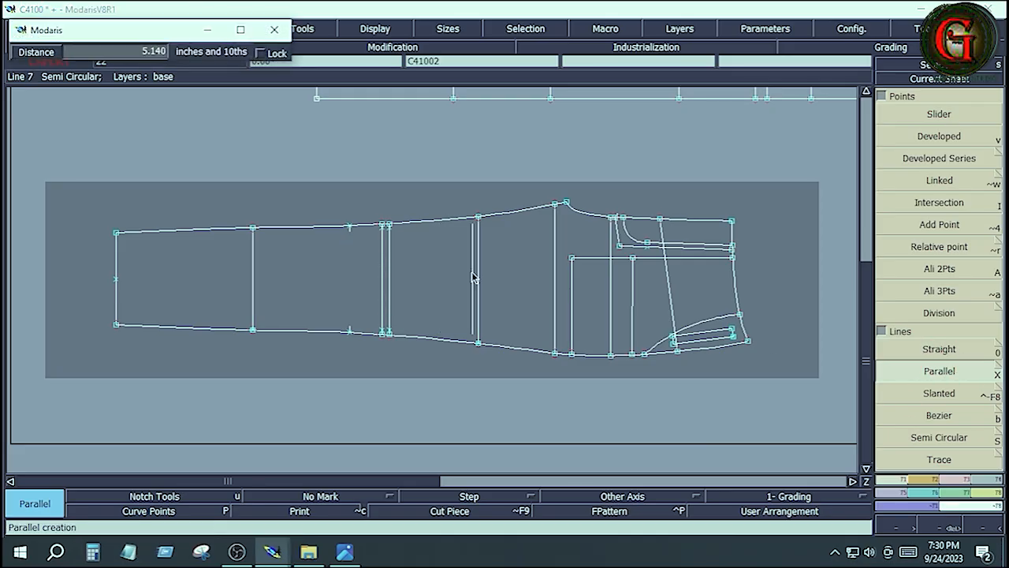
pyautogui.press('Down')
pyautogui.write('8.5')
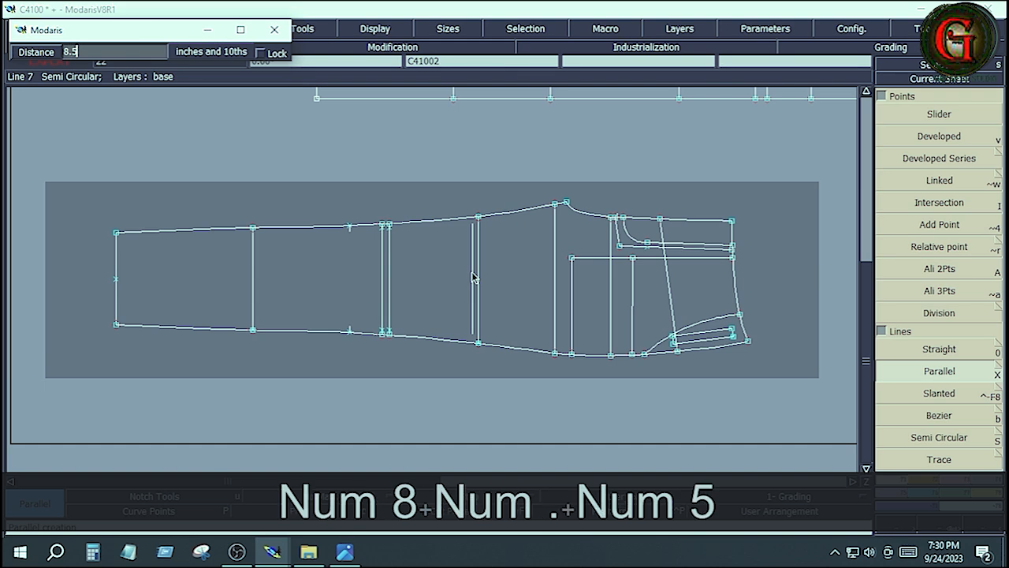
pyautogui.press('Return')
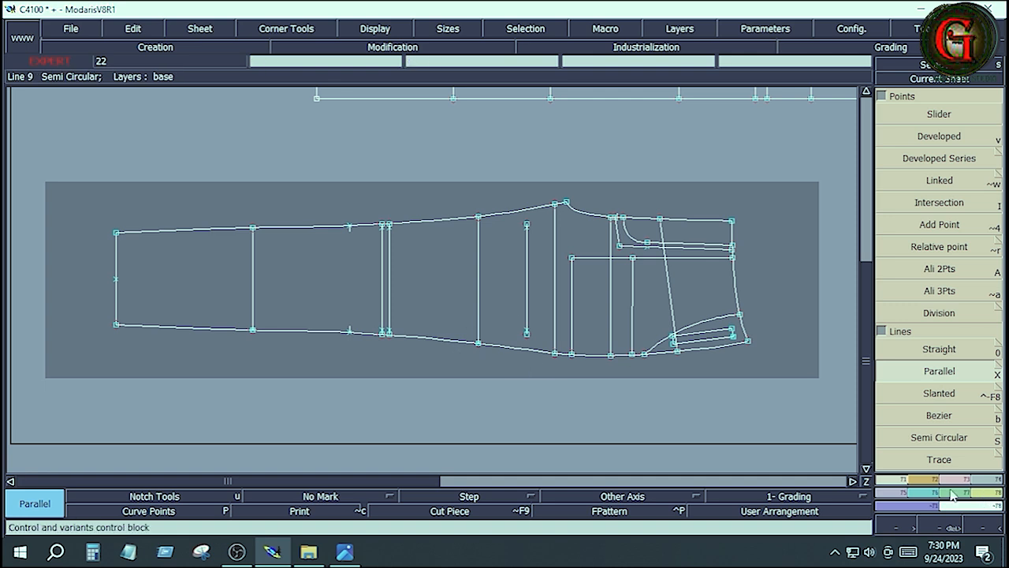
# Step: Extend the 8.5-inch parallel to both leg seams and delete the old thigh cross line below it
pyautogui.press('F2')
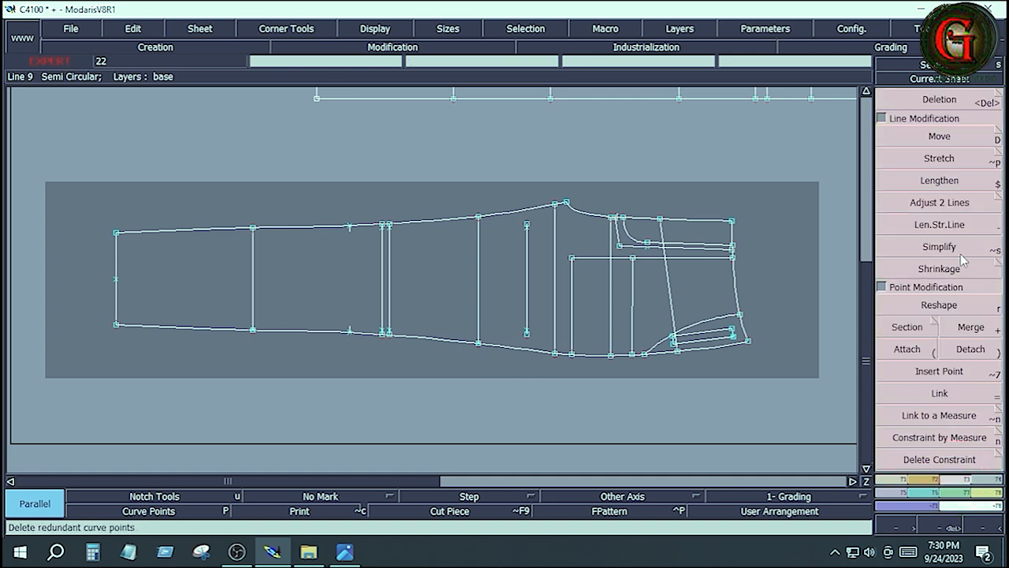
pyautogui.click(939, 202)
pyautogui.click(532, 302)
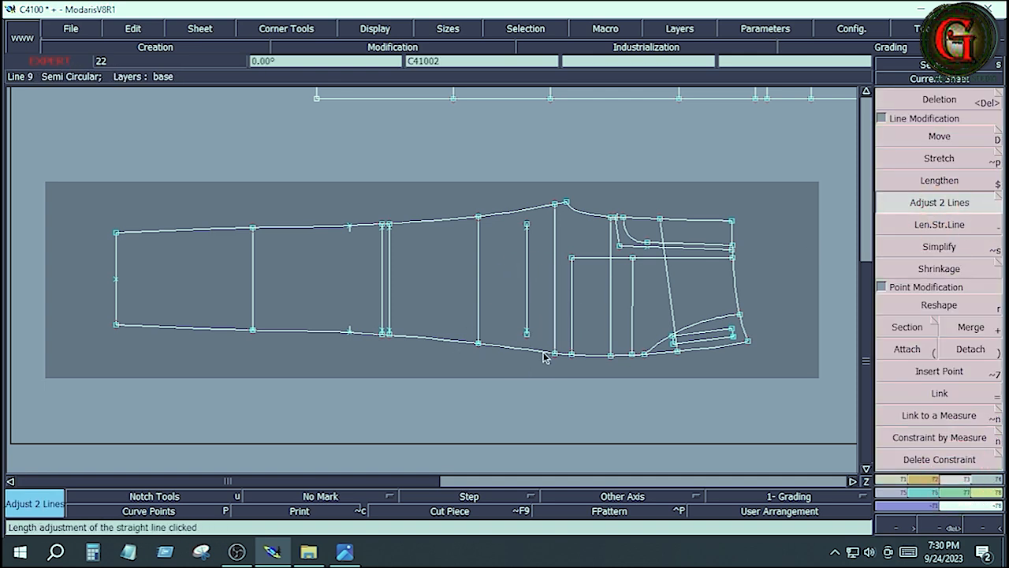
pyautogui.click(541, 354)
pyautogui.click(528, 271)
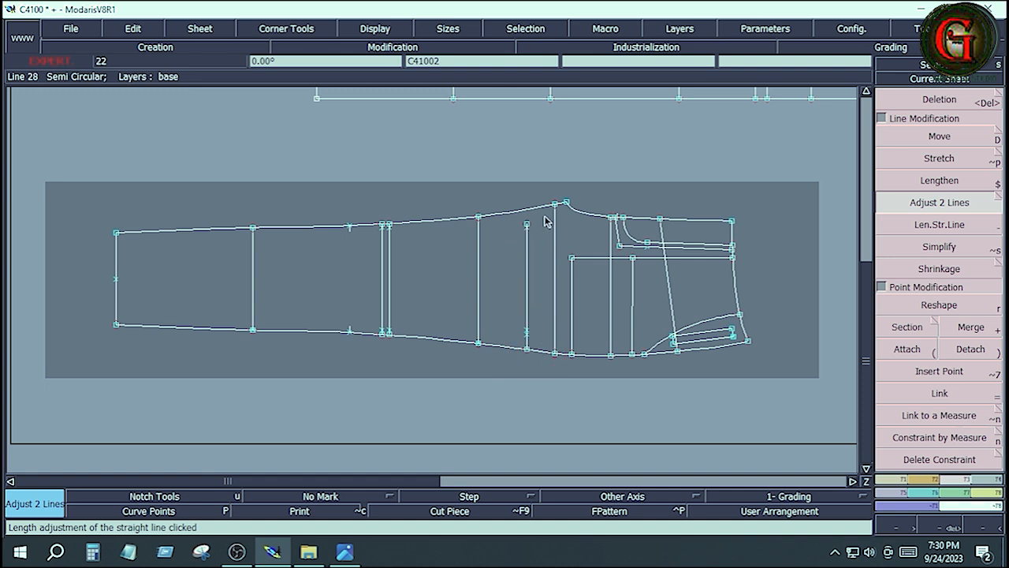
pyautogui.click(544, 212)
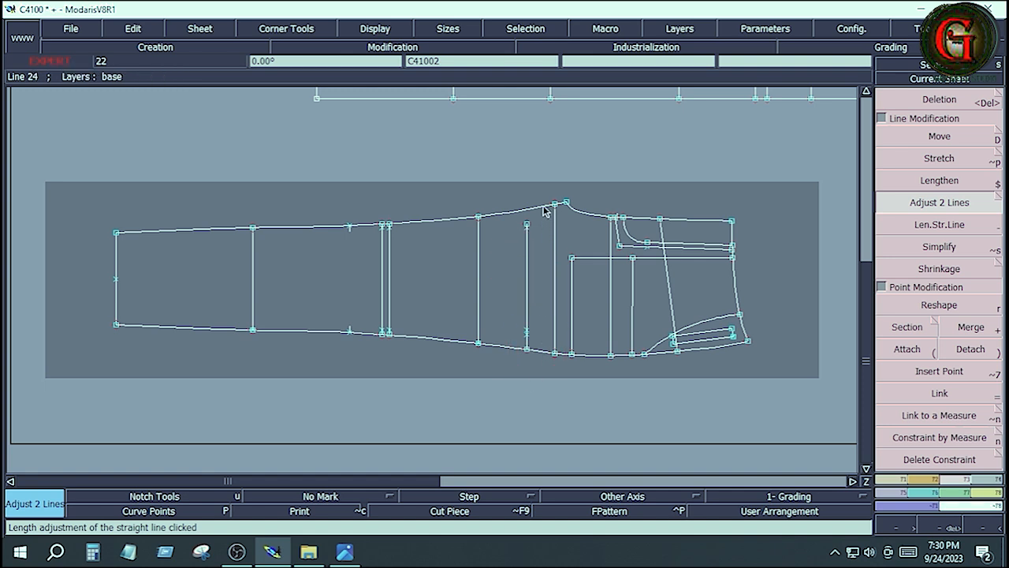
pyautogui.press('Delete')
pyautogui.click(476, 279)
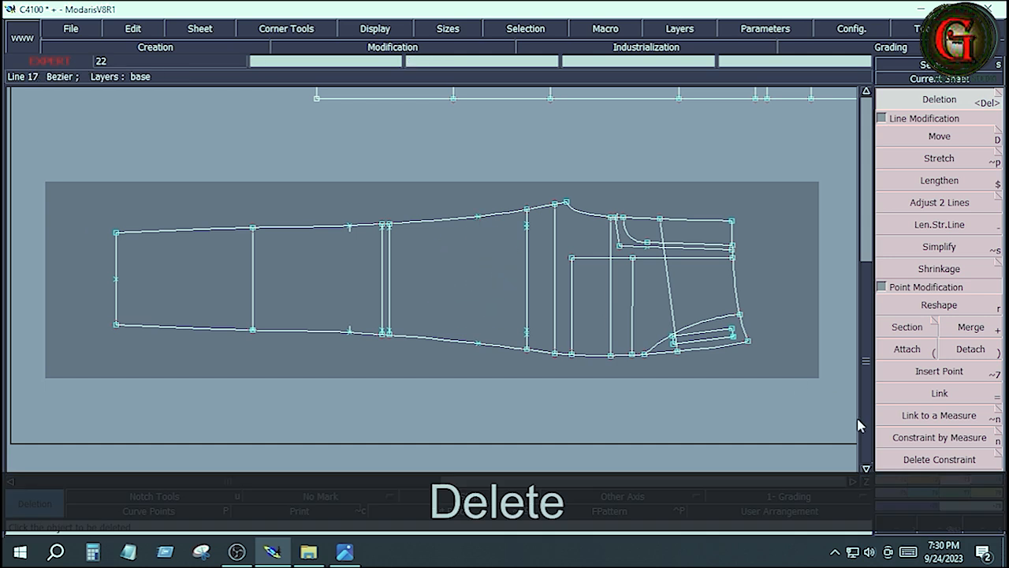
# Step: Add notches at the two seam points left by the deleted thigh line and orient them toward the inside of the leg
pyautogui.click(928, 488)
pyautogui.click(930, 116)
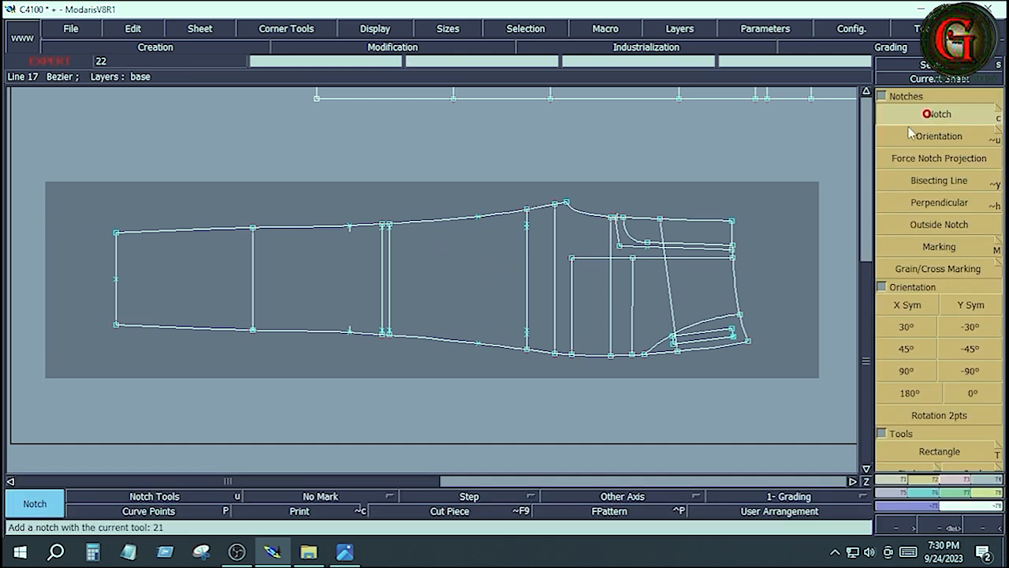
pyautogui.click(478, 215)
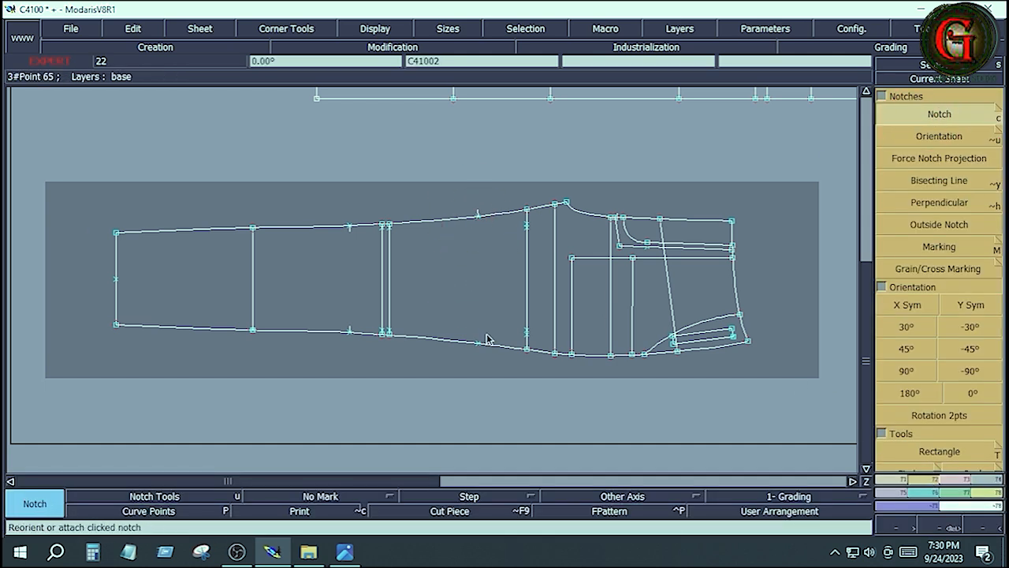
pyautogui.click(935, 140)
pyautogui.click(477, 213)
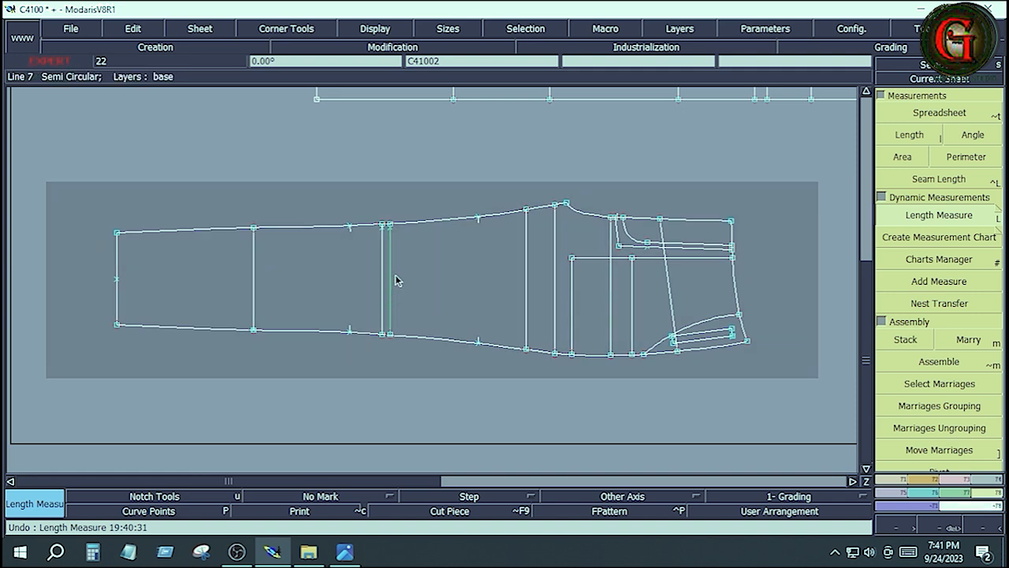
# Step: Create a parallel 0.75 inch above the upper cargo pocket line, on its waist side
pyautogui.click(524, 284)
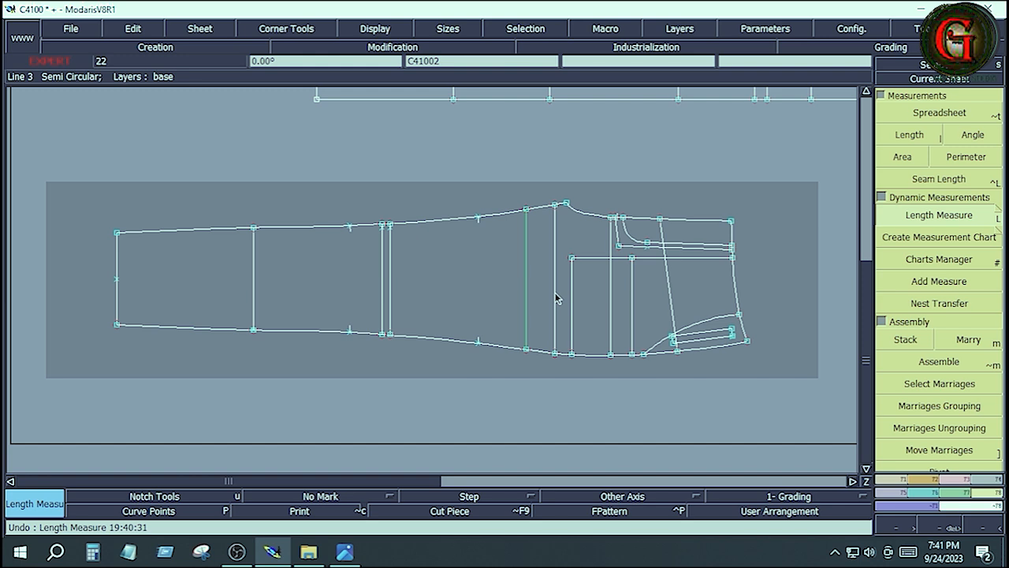
pyautogui.click(890, 479)
pyautogui.click(935, 374)
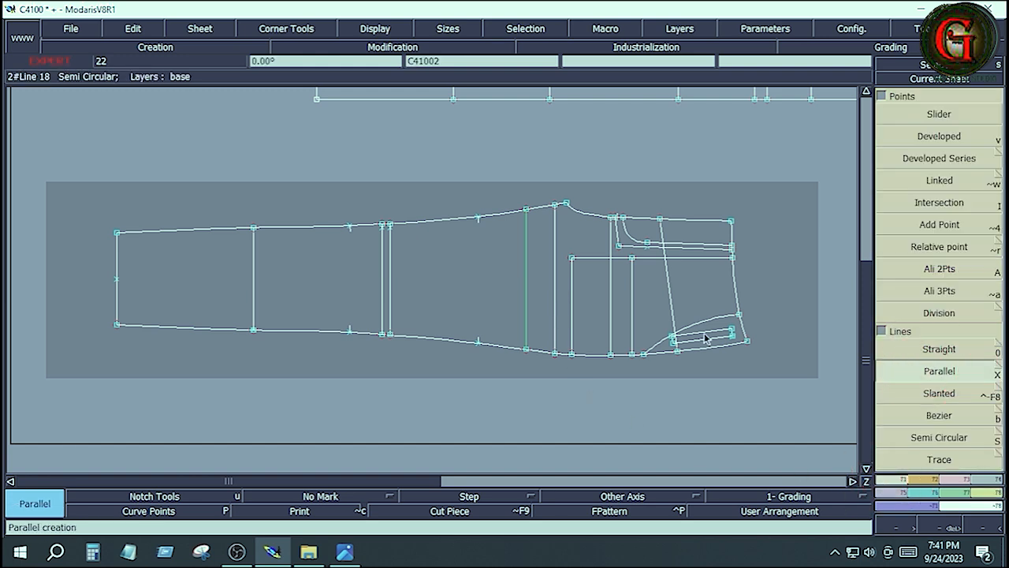
pyautogui.click(527, 296)
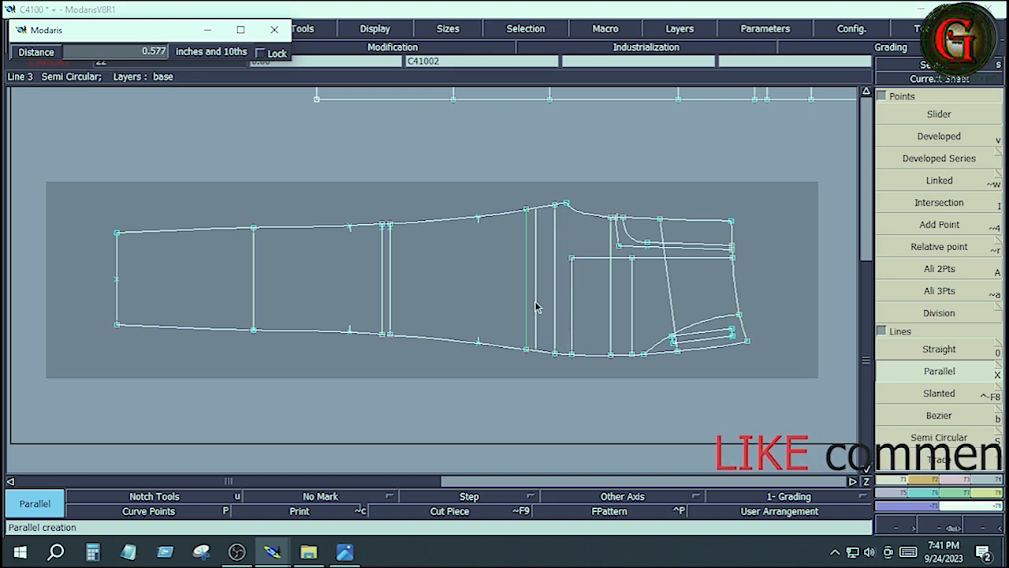
pyautogui.press('Down')
pyautogui.write('.75')
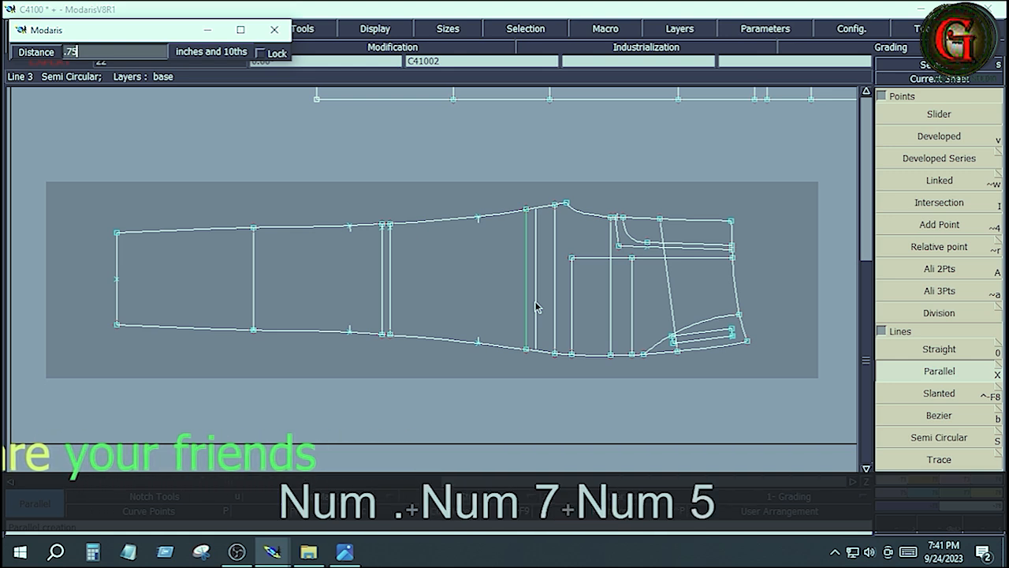
pyautogui.press('Return')
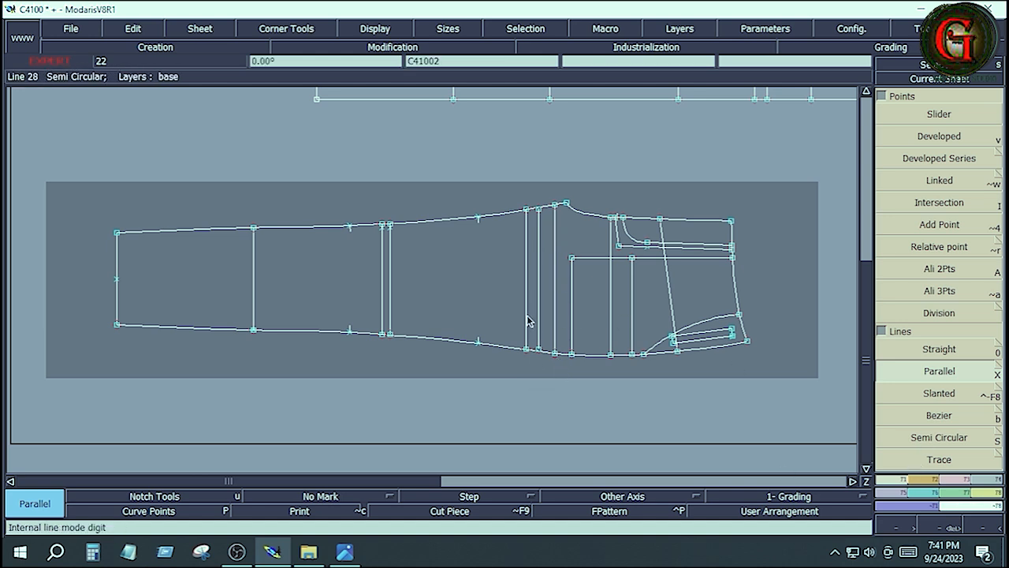
pyautogui.press('Return')
# Step: Extend the lower end of the new 0.75-inch parallel to the side seam and delete its leftover end point
pyautogui.moveTo(499, 251); pyautogui.dragTo(578, 384)
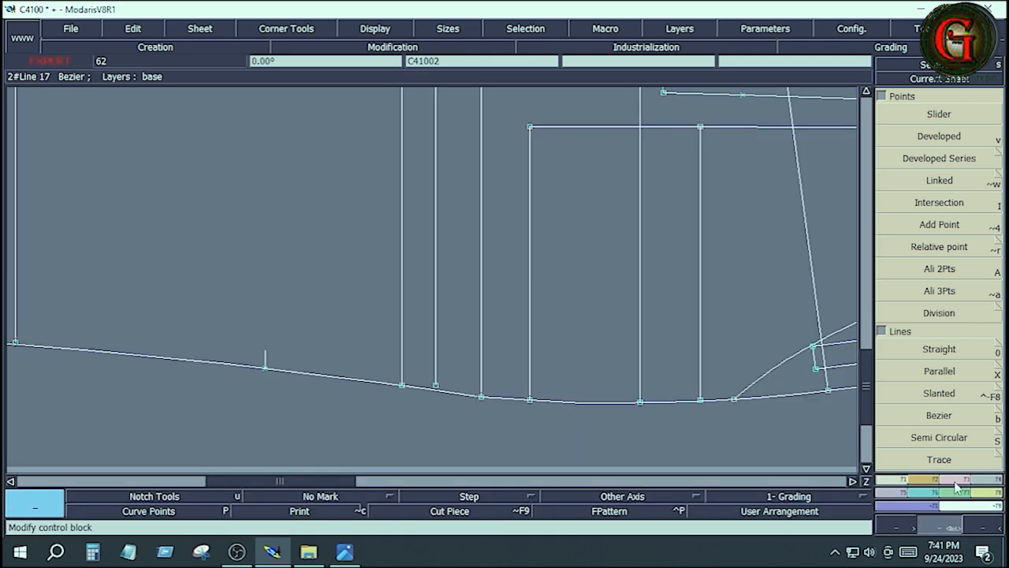
pyautogui.click(955, 486)
pyautogui.click(930, 203)
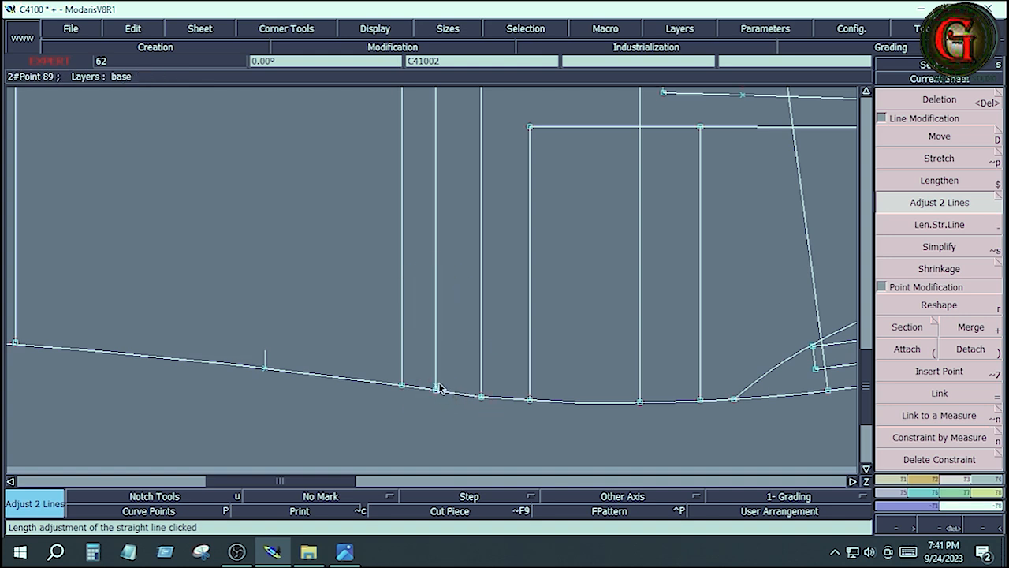
pyautogui.press('Delete')
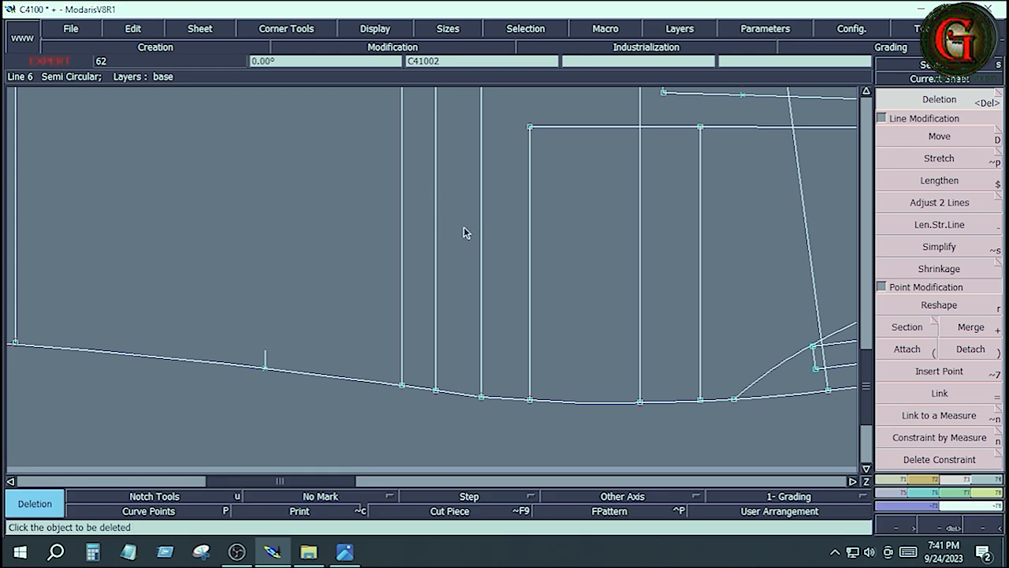
# Step: Create a second parallel 0.75 inch above the first 0.75-inch offset line, toward the waist
pyautogui.click(959, 416)
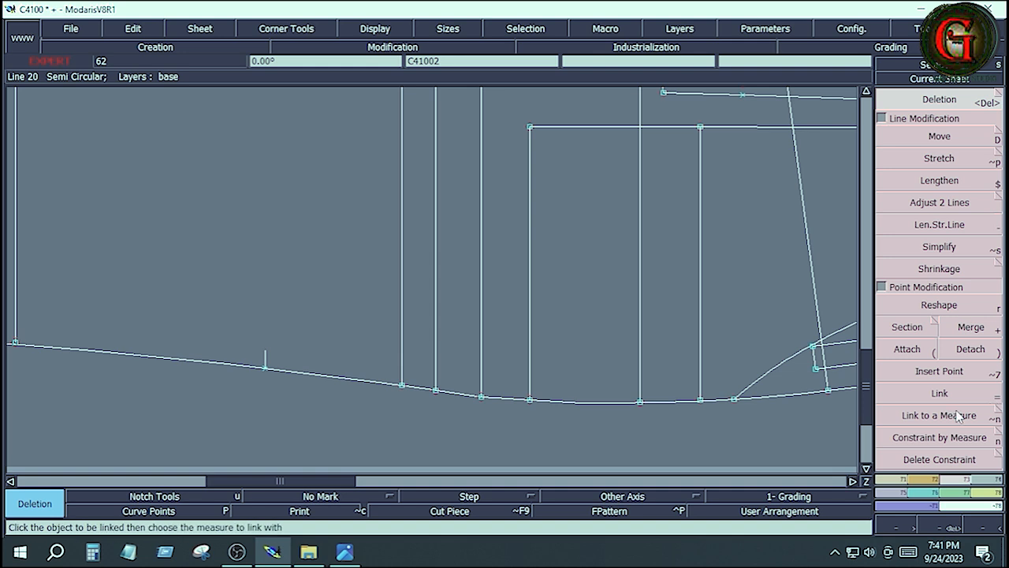
pyautogui.click(889, 480)
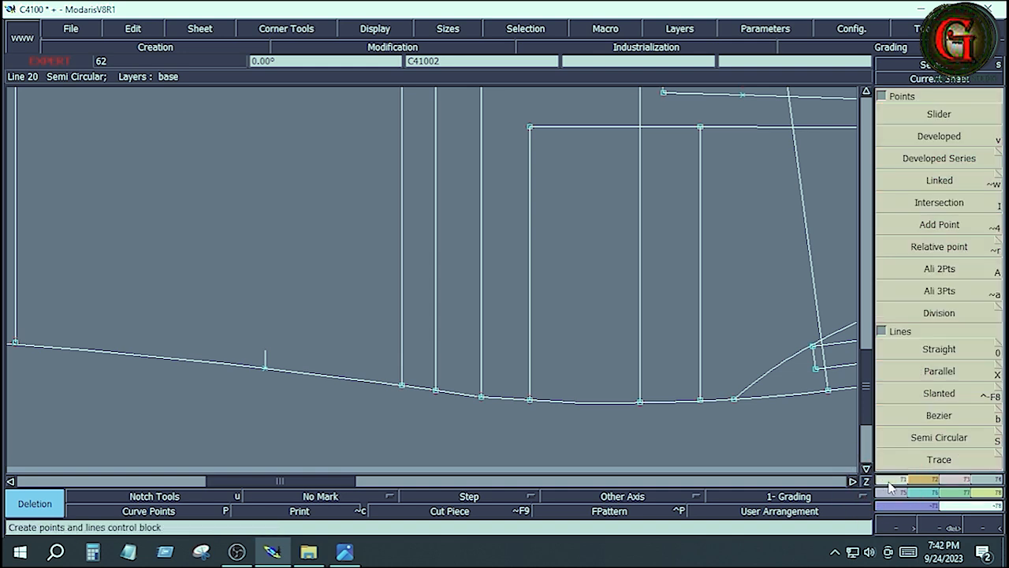
pyautogui.click(907, 372)
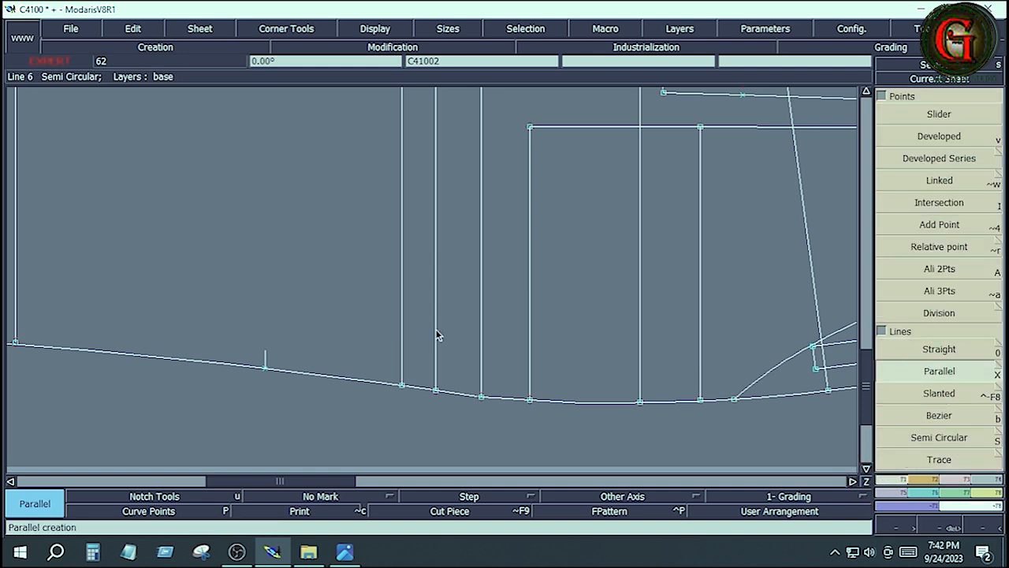
pyautogui.click(435, 284)
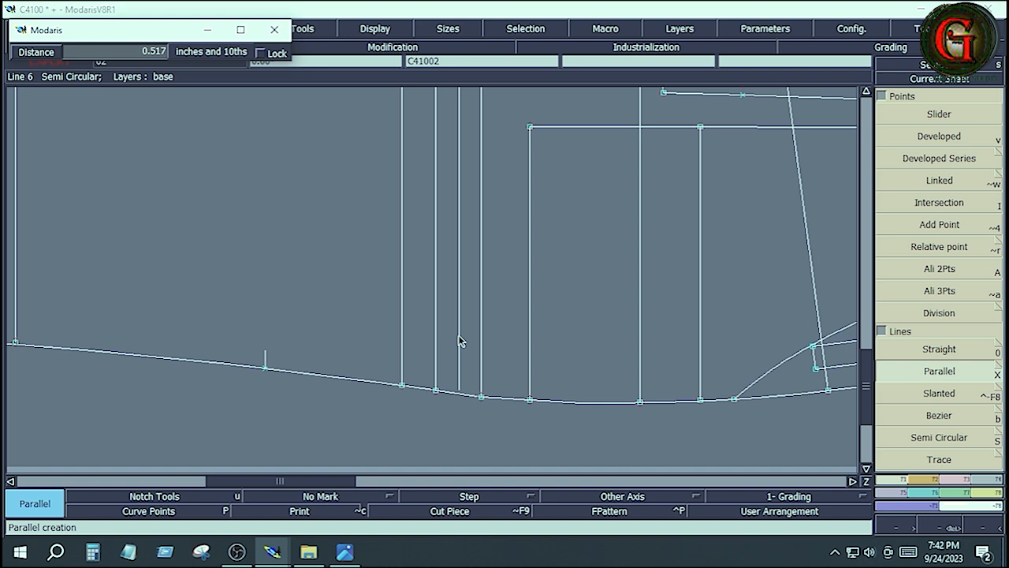
pyautogui.press('Down')
pyautogui.write('.7')
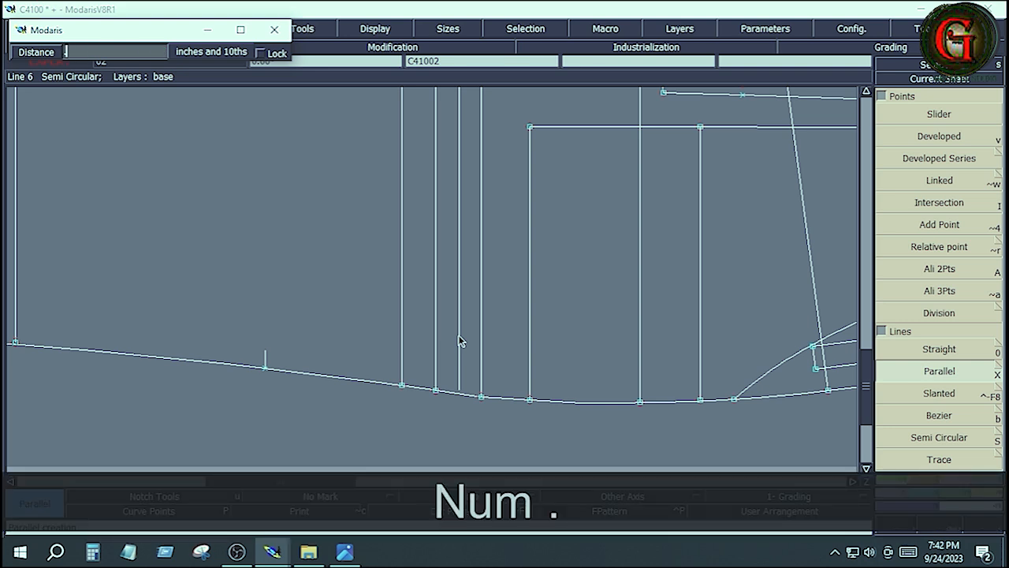
pyautogui.write('5')
pyautogui.press('Return')
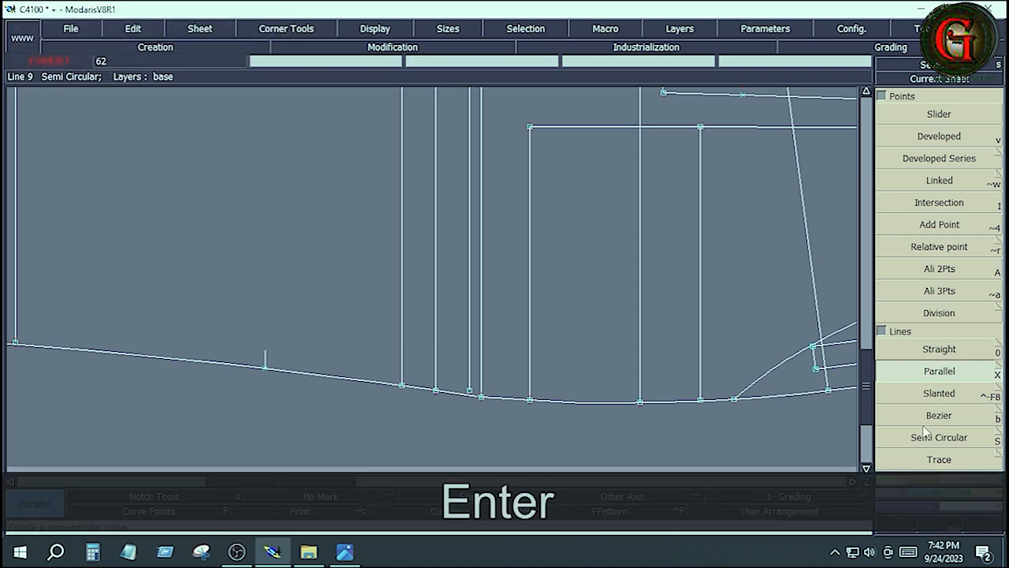
# Step: Extend the second 0.75-inch parallel to the side seam and delete its leftover end point
pyautogui.click(967, 482)
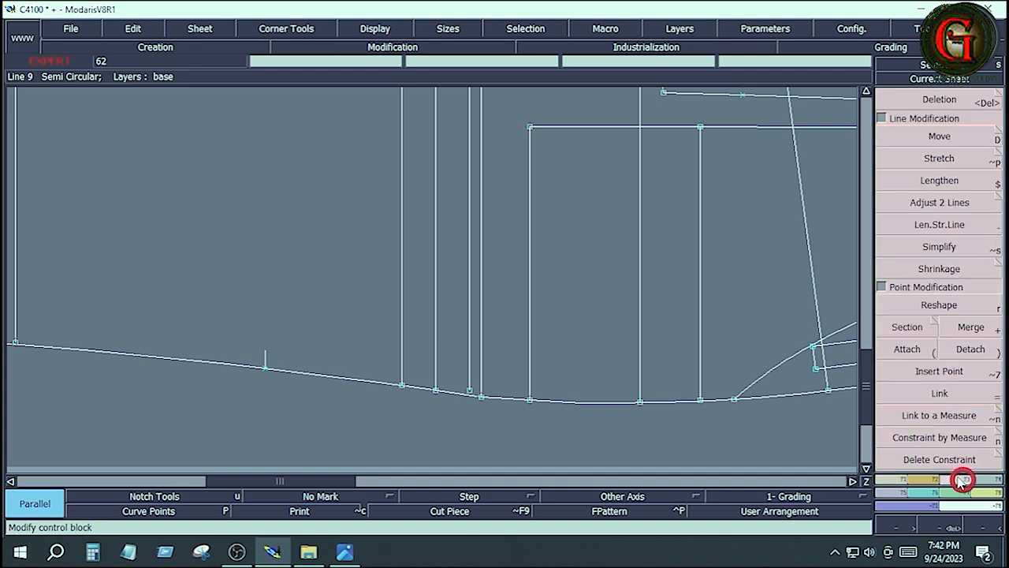
pyautogui.click(940, 202)
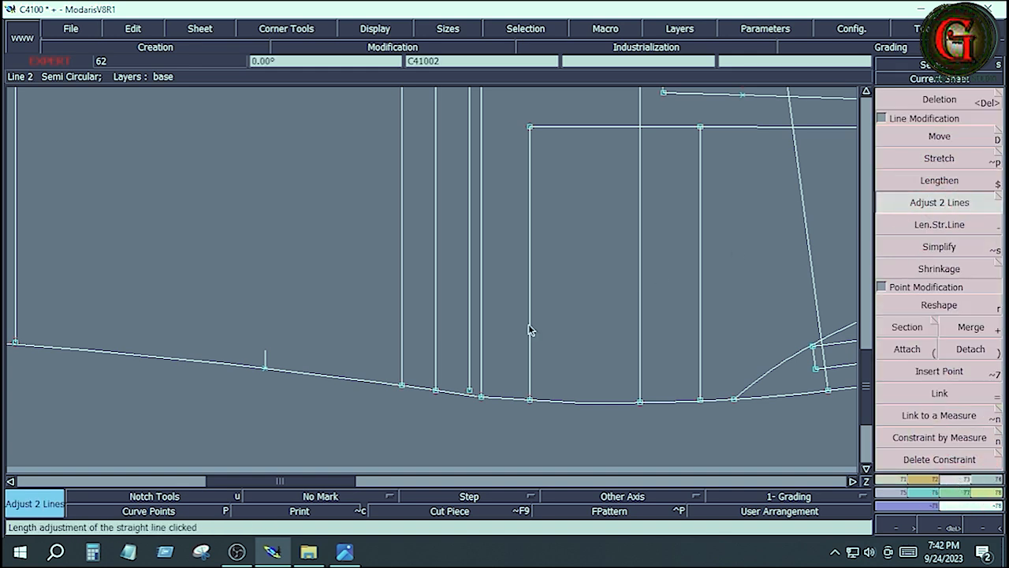
pyautogui.click(471, 398)
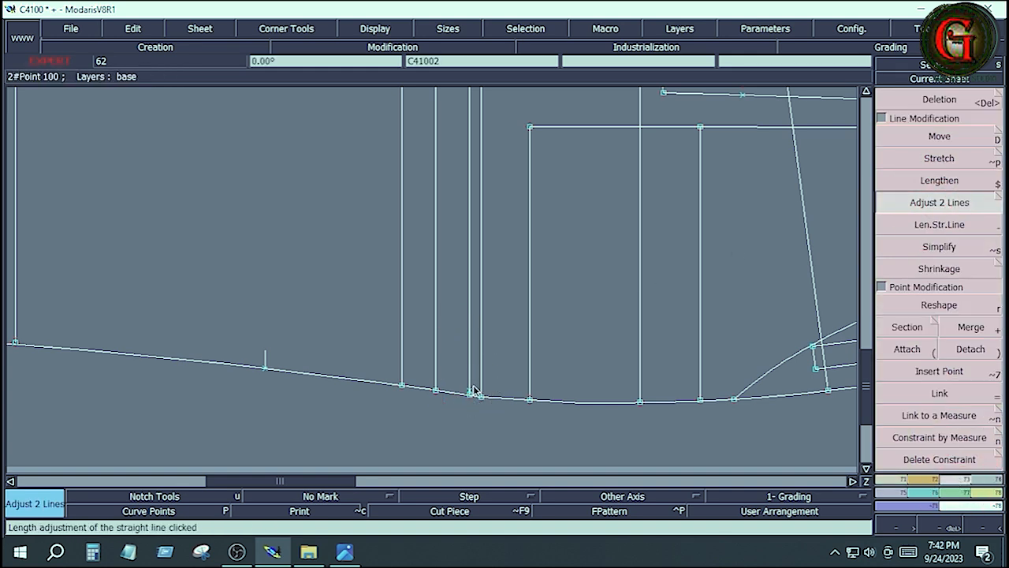
pyautogui.press('Delete')
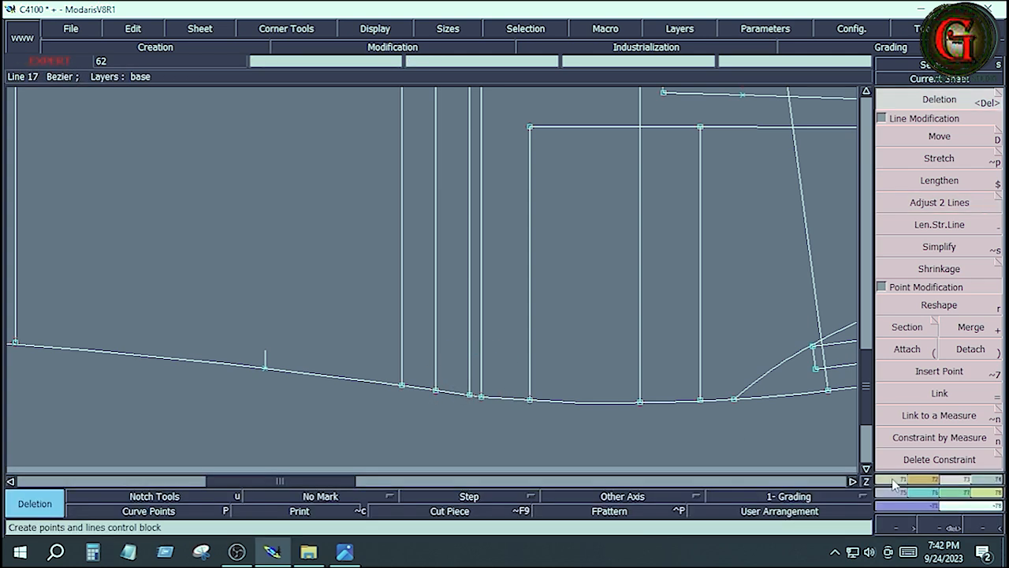
# Step: Place a developed point on the first 0.75-inch offset line, 3.75 inches in from the side seam
pyautogui.click(894, 480)
pyautogui.click(940, 137)
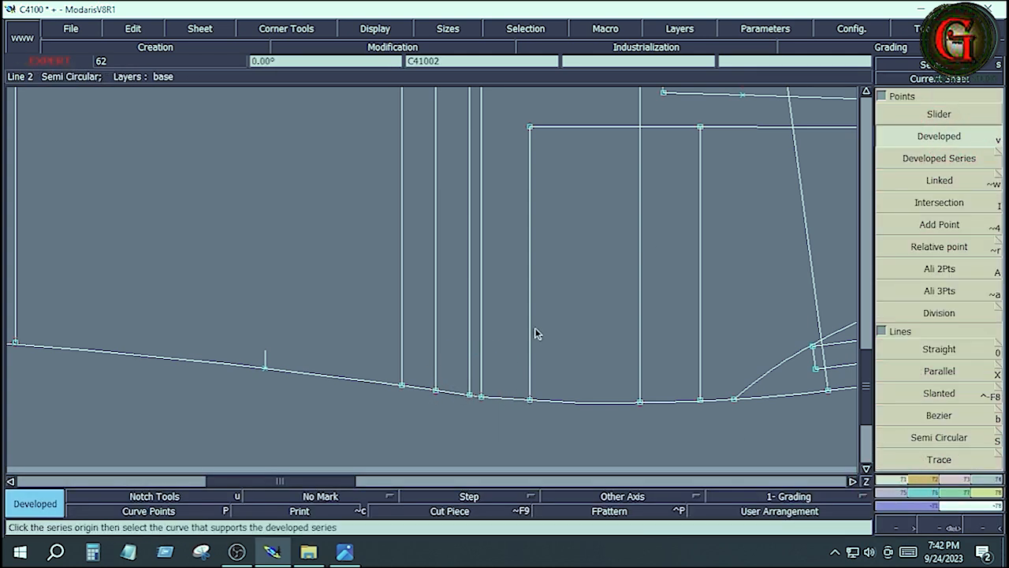
pyautogui.click(435, 390)
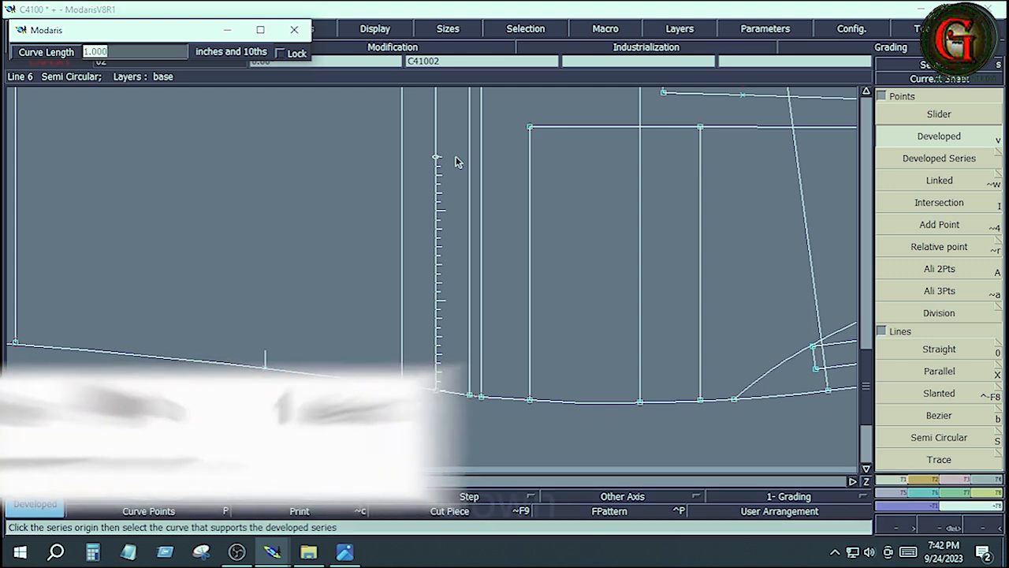
pyautogui.press('Down')
pyautogui.write('-3.75')
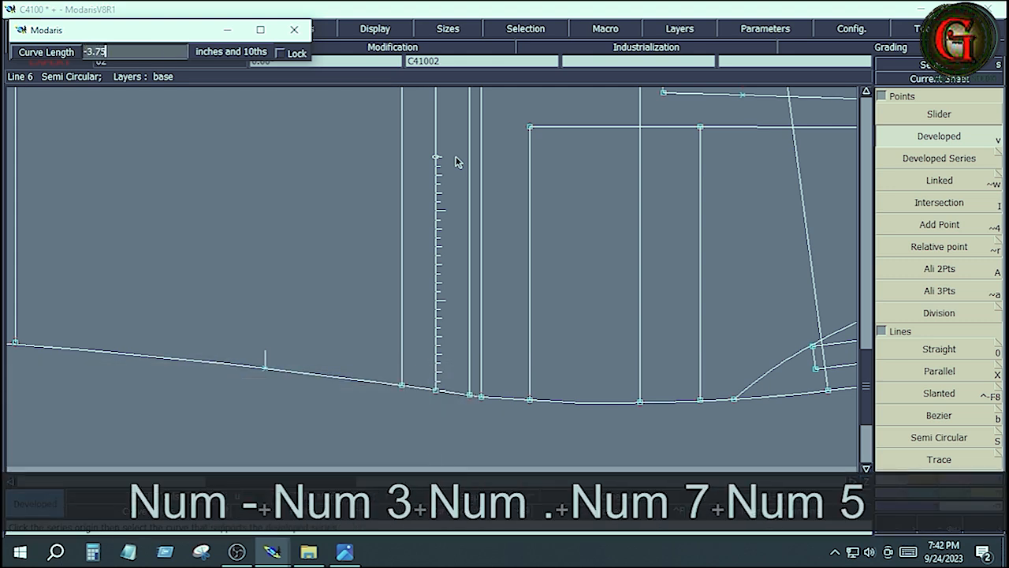
pyautogui.press('Return')
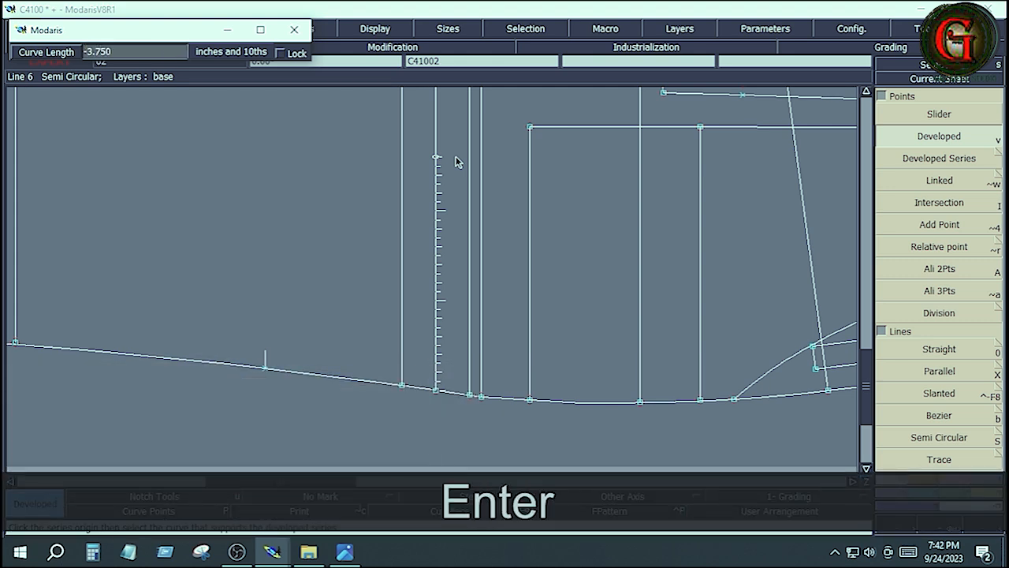
pyautogui.click(455, 220)
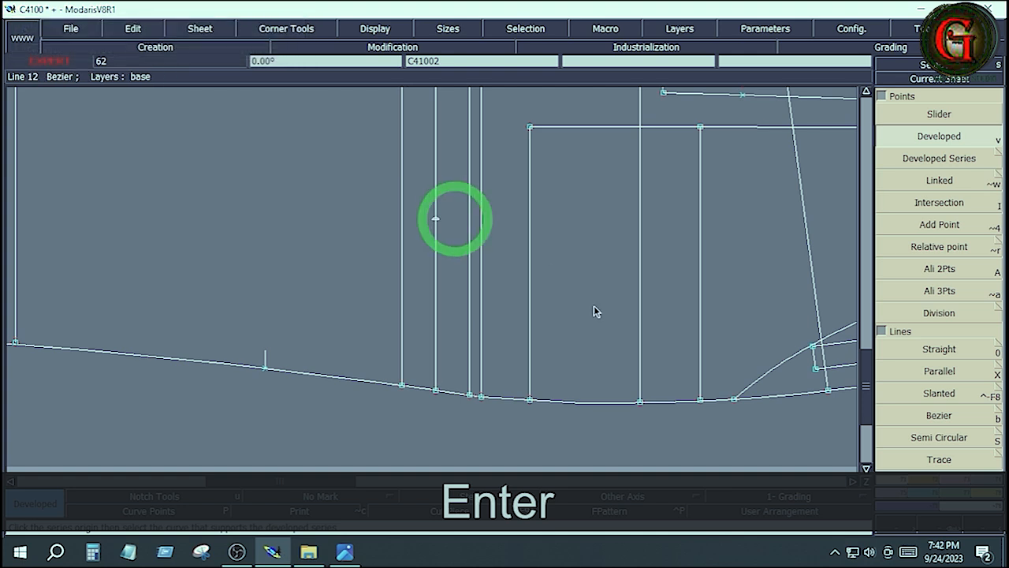
# Step: Insert the 3.75-inch point into the first offset line, split the line there and delete the segment on the inseam side
pyautogui.click(963, 479)
pyautogui.click(939, 370)
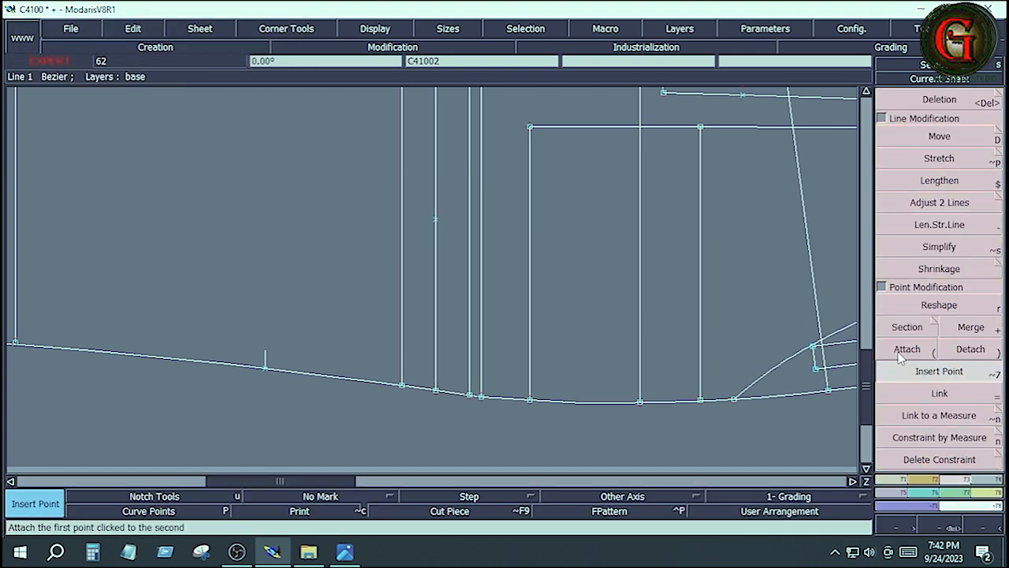
pyautogui.click(907, 326)
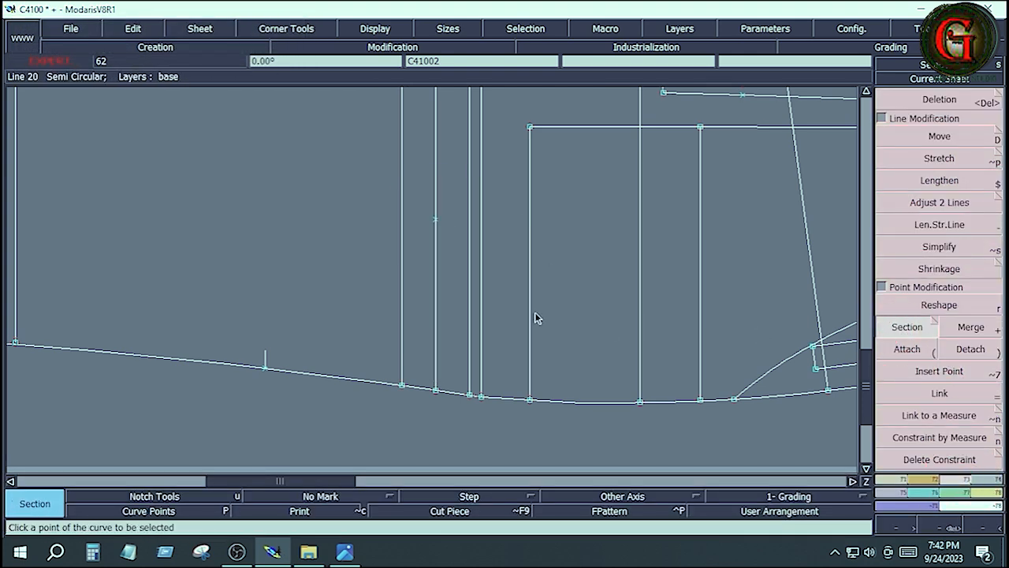
pyautogui.click(435, 219)
pyautogui.press('Delete')
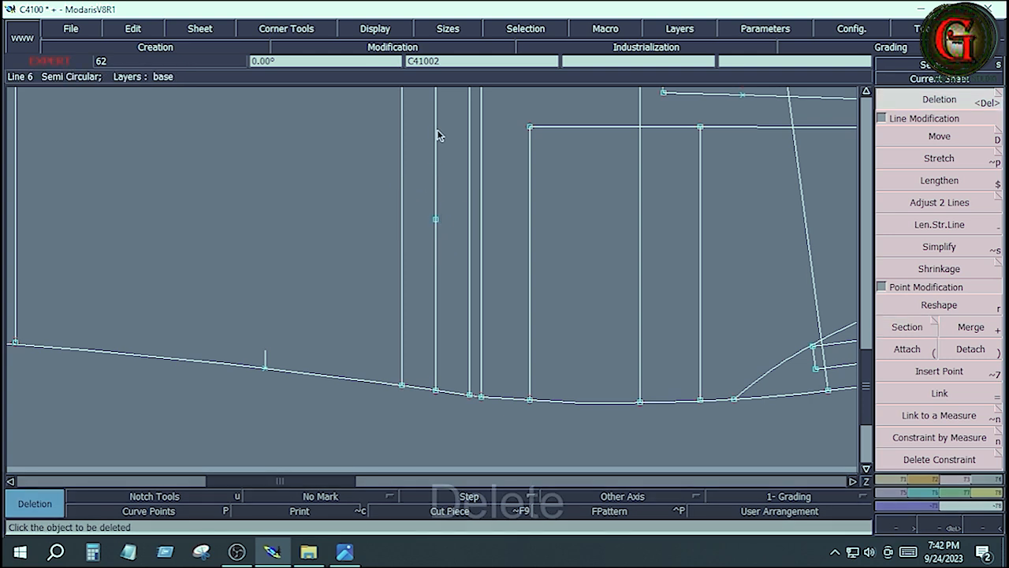
pyautogui.click(437, 134)
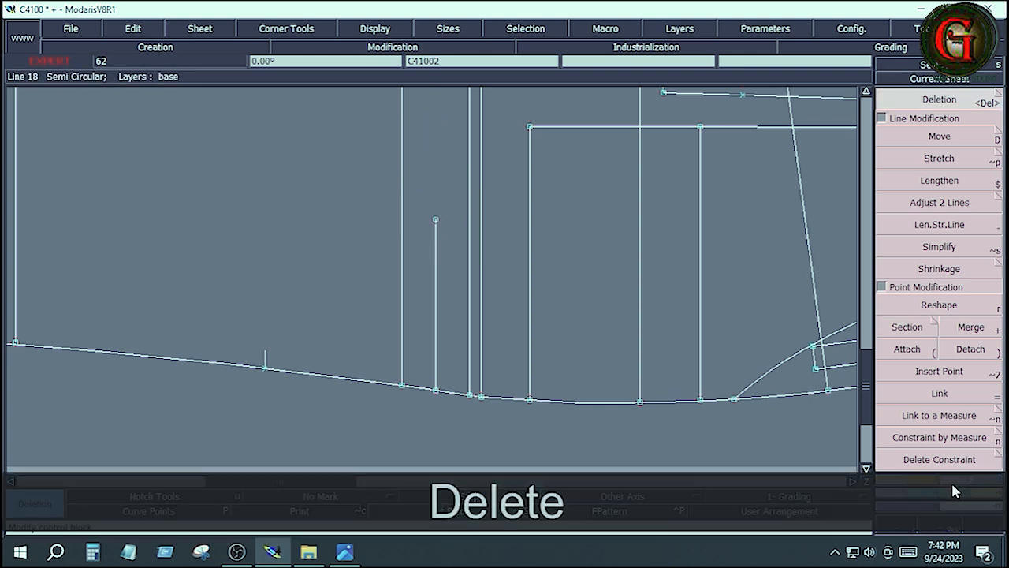
# Step: Draw a straight closing line from the cut end of the first offset line to the second parallel and insert its end point there
pyautogui.click(898, 490)
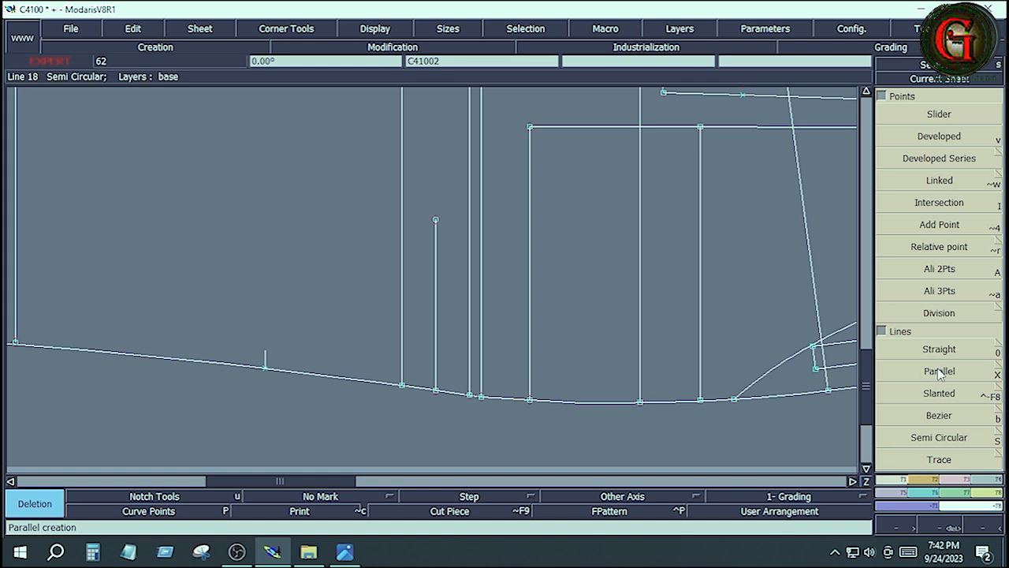
pyautogui.click(939, 415)
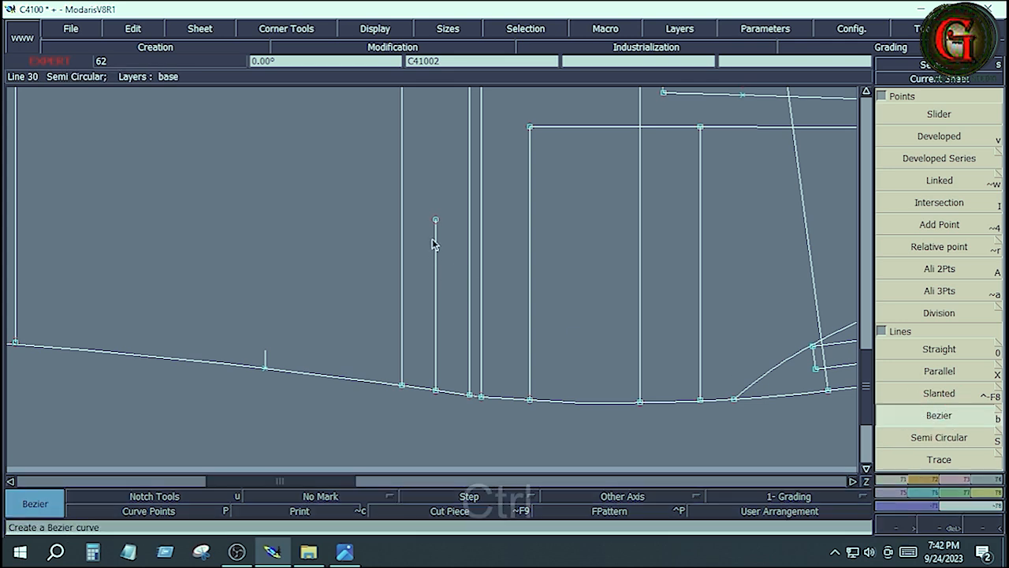
pyautogui.keyDown('ctrl'); pyautogui.click(436, 219); pyautogui.keyUp('ctrl')
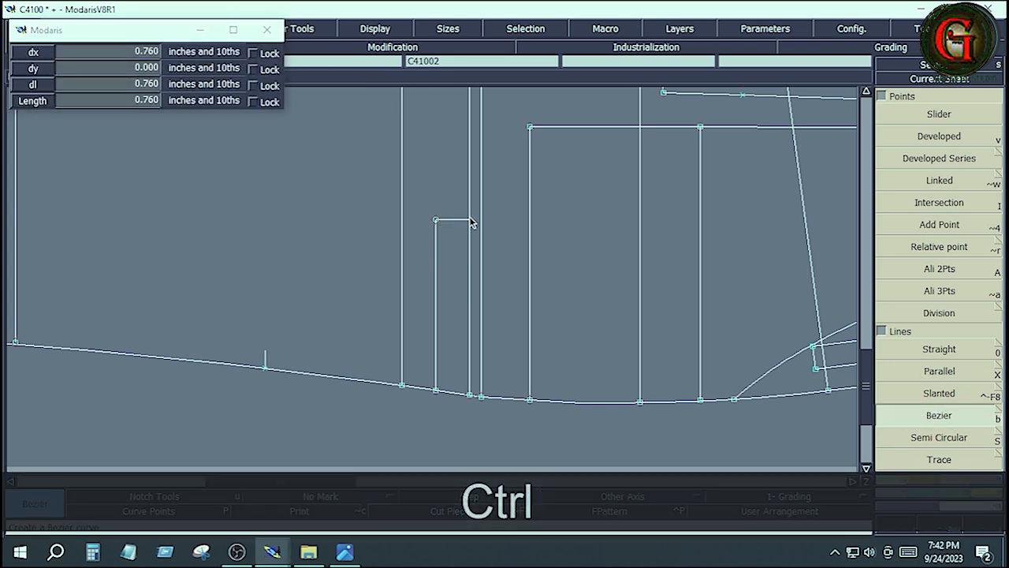
pyautogui.keyDown('ctrl'); pyautogui.click(469, 219); pyautogui.keyUp('ctrl')
pyautogui.click(952, 476)
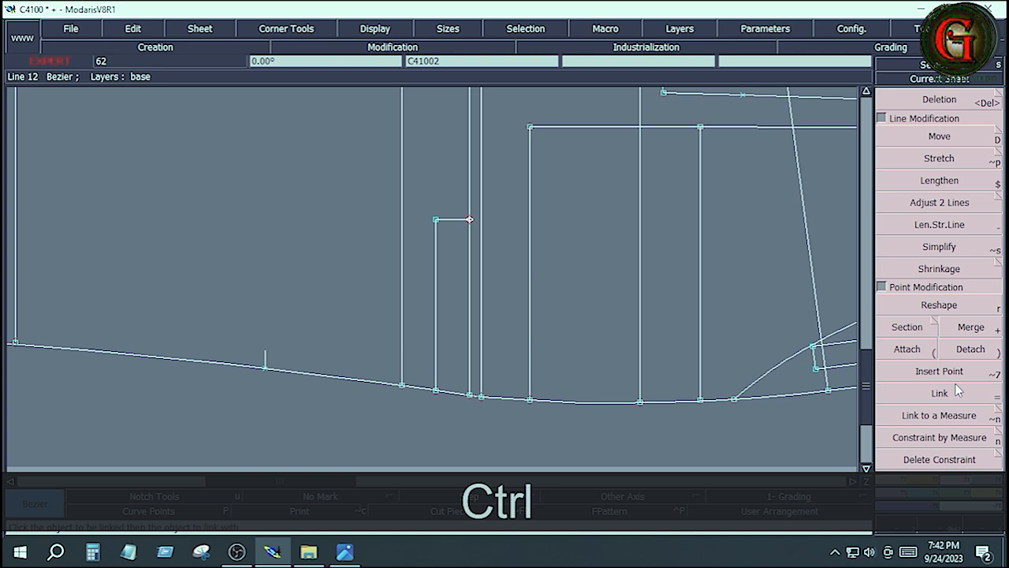
pyautogui.click(926, 369)
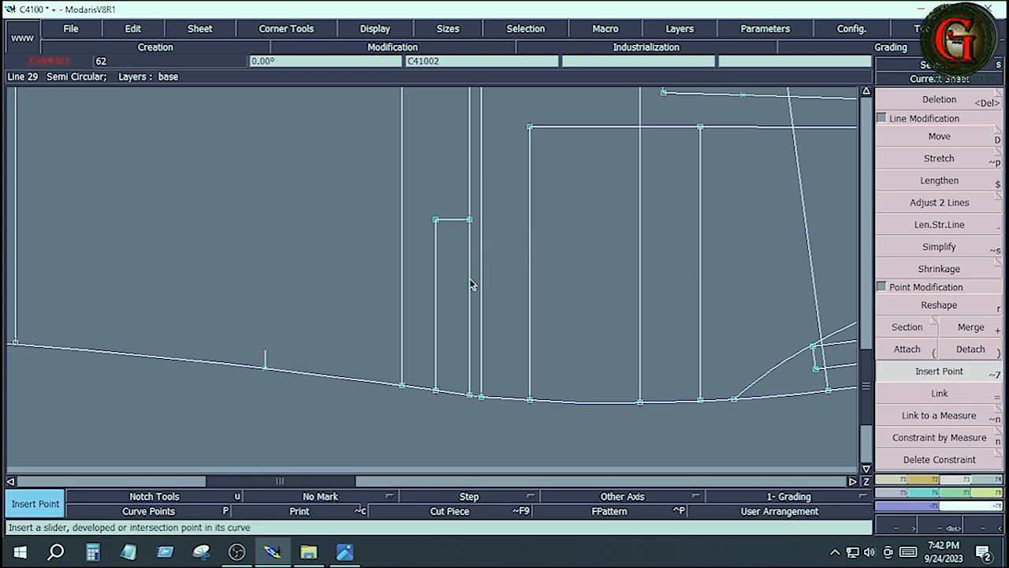
# Step: Delete the second 0.75-inch parallel and redraw it as a straight line from the closing line's end to its point on the side seam
pyautogui.press('Delete')
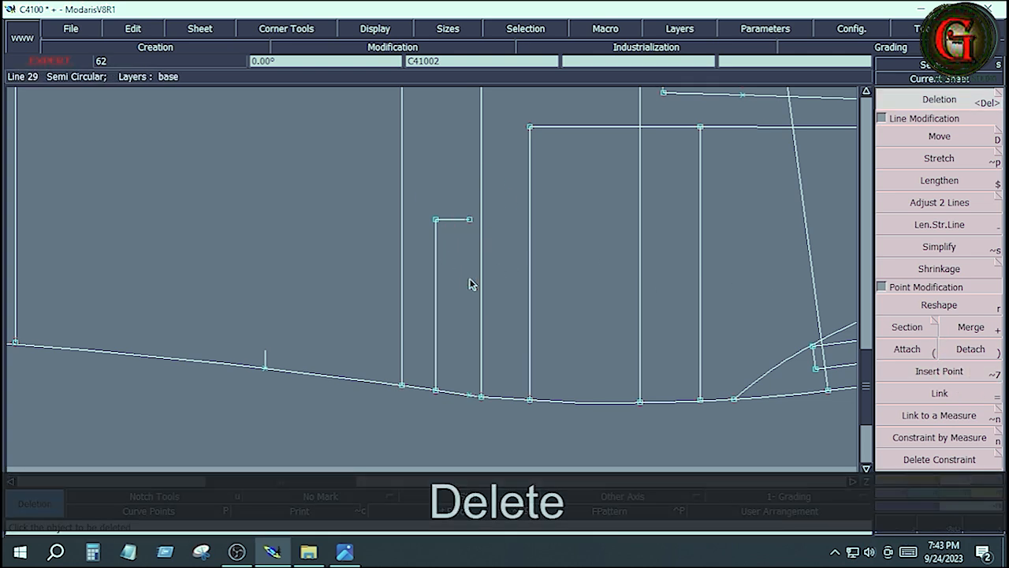
pyautogui.click(473, 307)
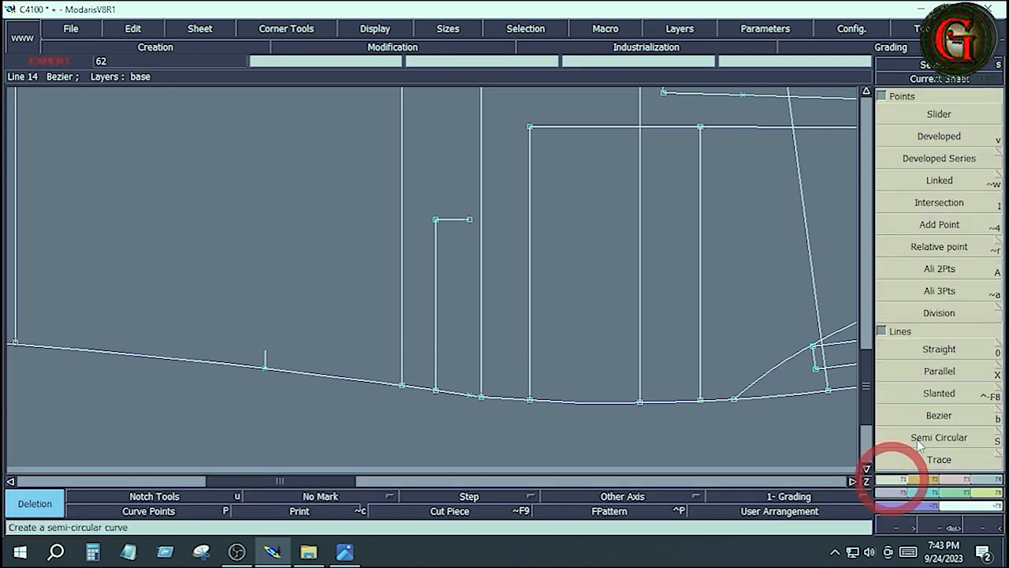
pyautogui.click(948, 410)
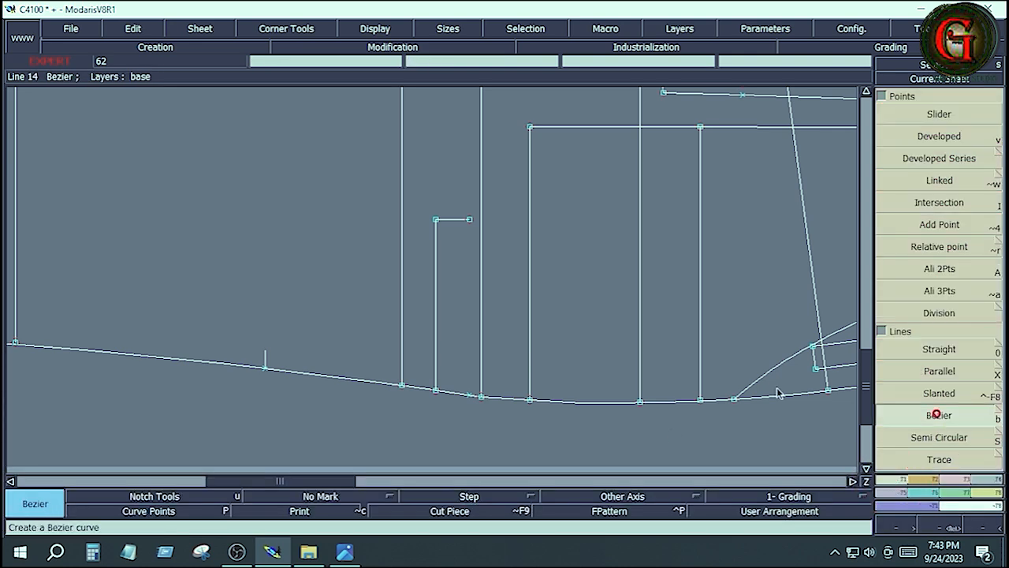
pyautogui.click(469, 221)
pyautogui.click(470, 397)
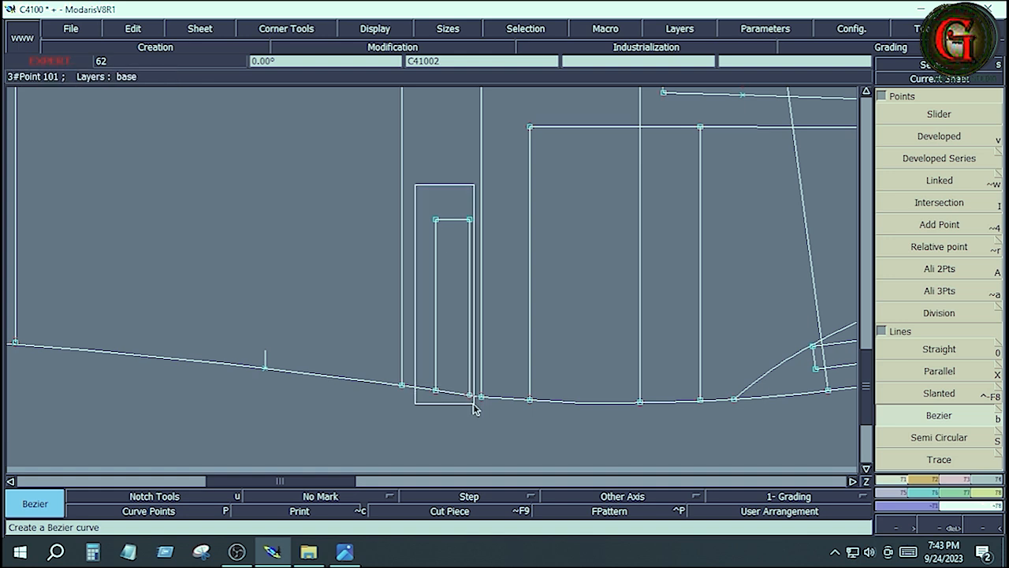
pyautogui.click(469, 432)
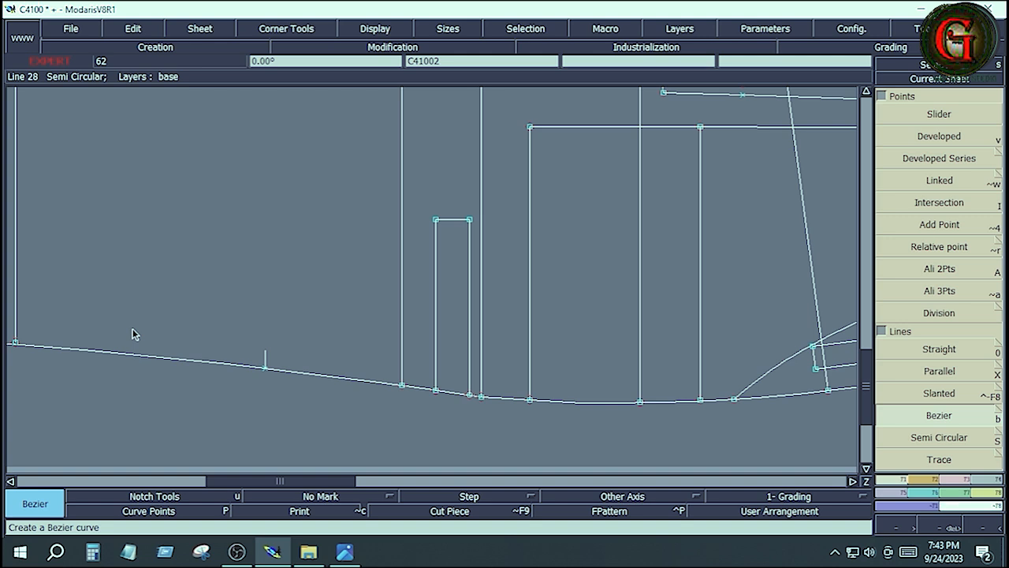
# Step: Consult the tech pack's pocket measurements and create a 2-inch parallel of the first offset line, on the side away from the second parallel
pyautogui.click(345, 552)
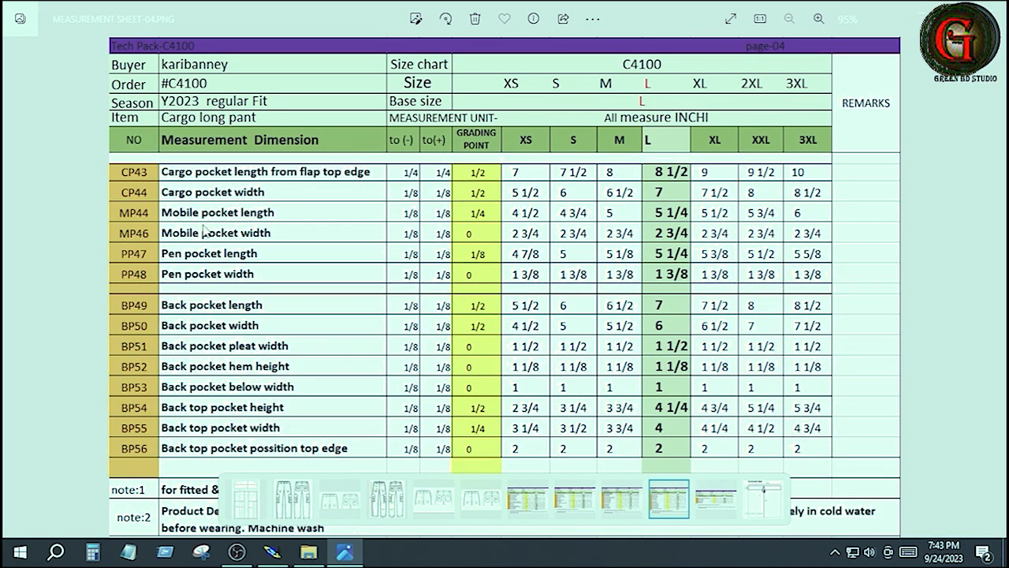
pyautogui.click(14, 287)
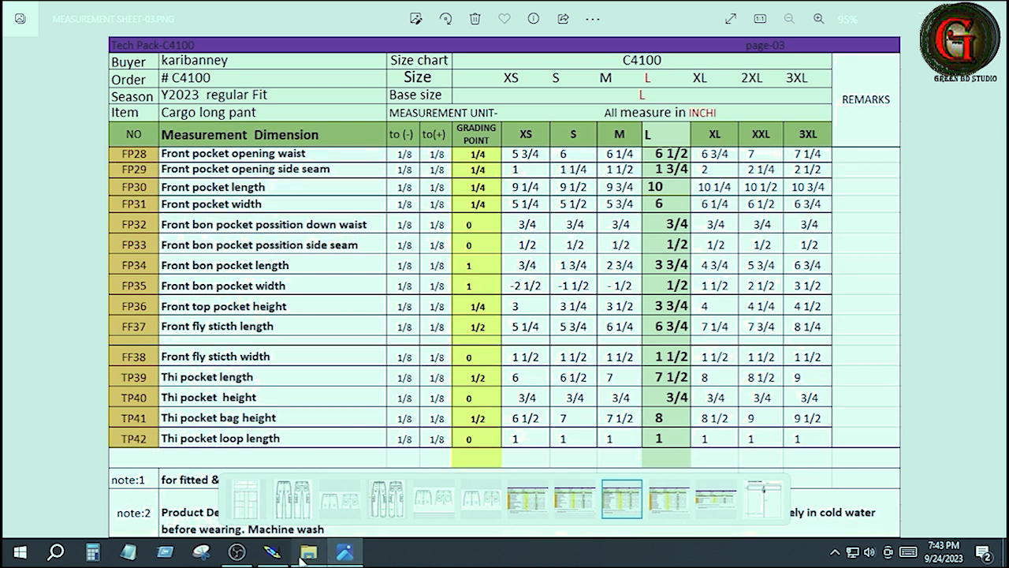
pyautogui.click(272, 551)
pyautogui.click(434, 325)
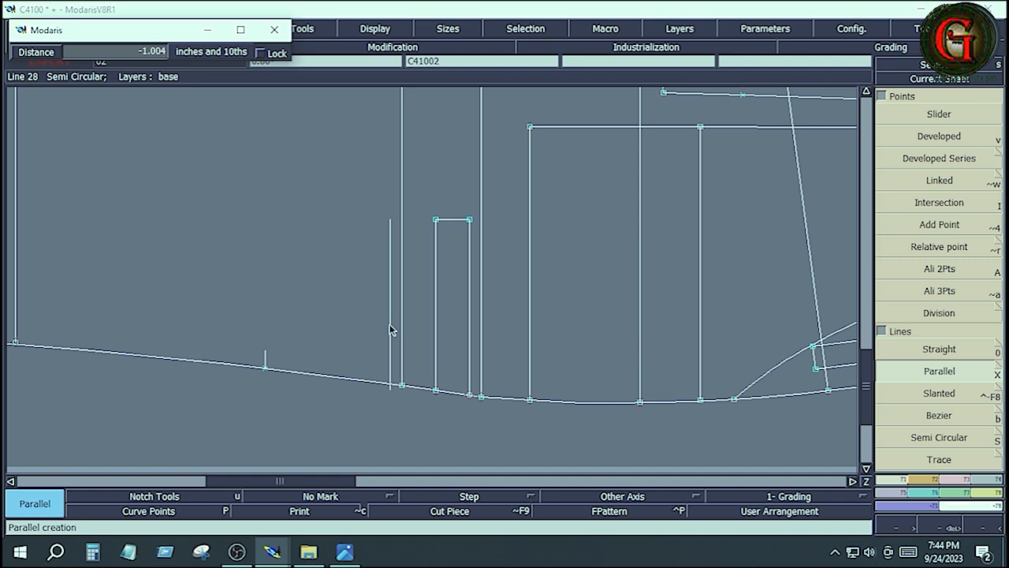
pyautogui.press('Down')
pyautogui.write('-')
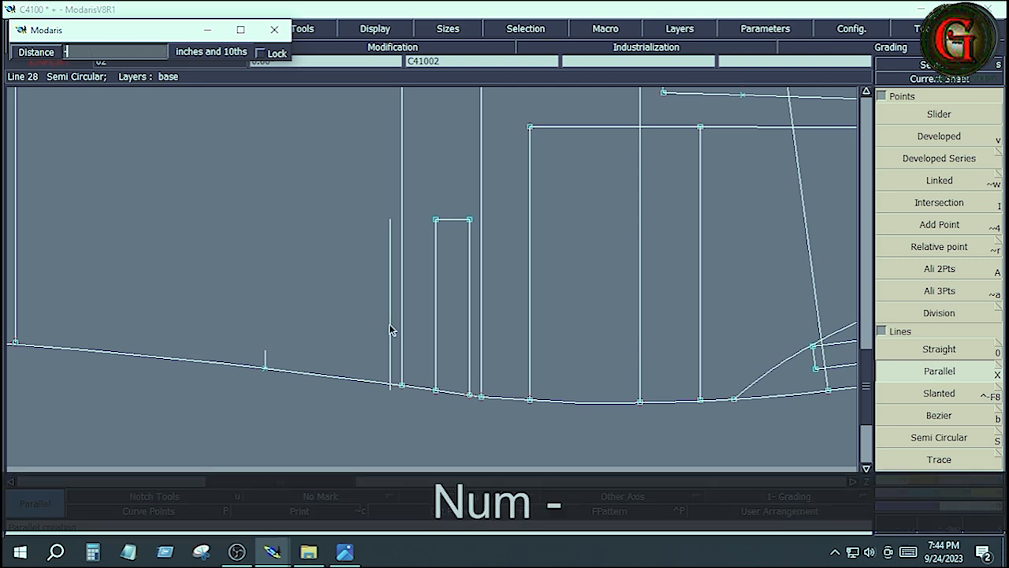
pyautogui.write('2')
pyautogui.press('Return')
# Step: Draw a straight line joining the inner ends of the first offset line and the 2-inch parallel
pyautogui.press('b')
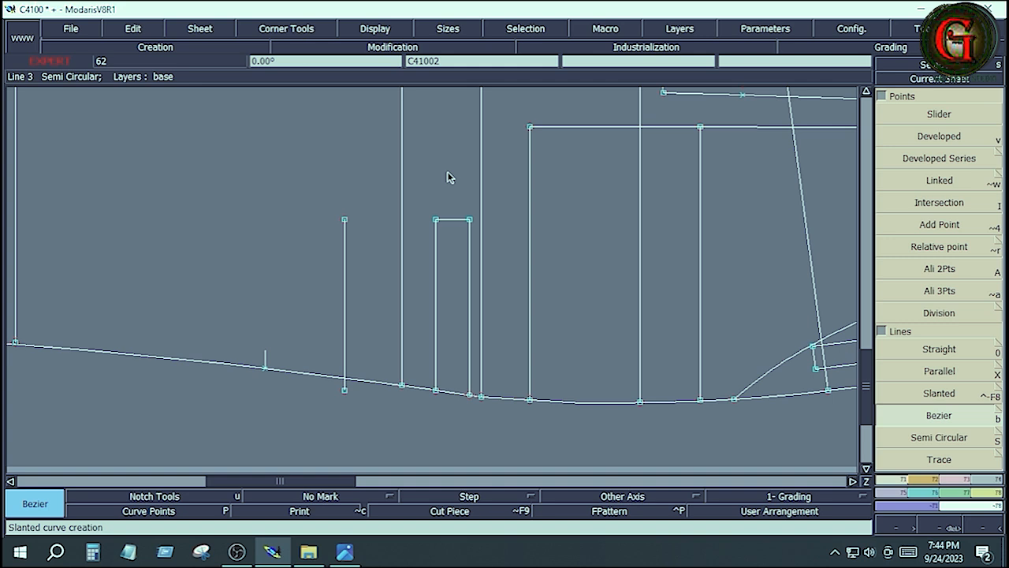
pyautogui.click(436, 220)
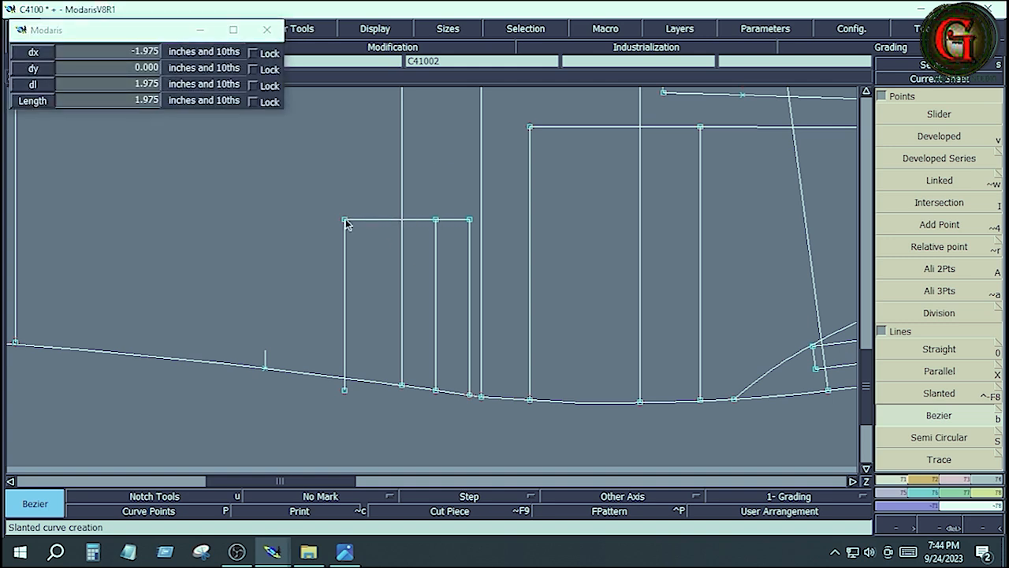
pyautogui.click(345, 220)
pyautogui.click(437, 391)
pyautogui.click(345, 390)
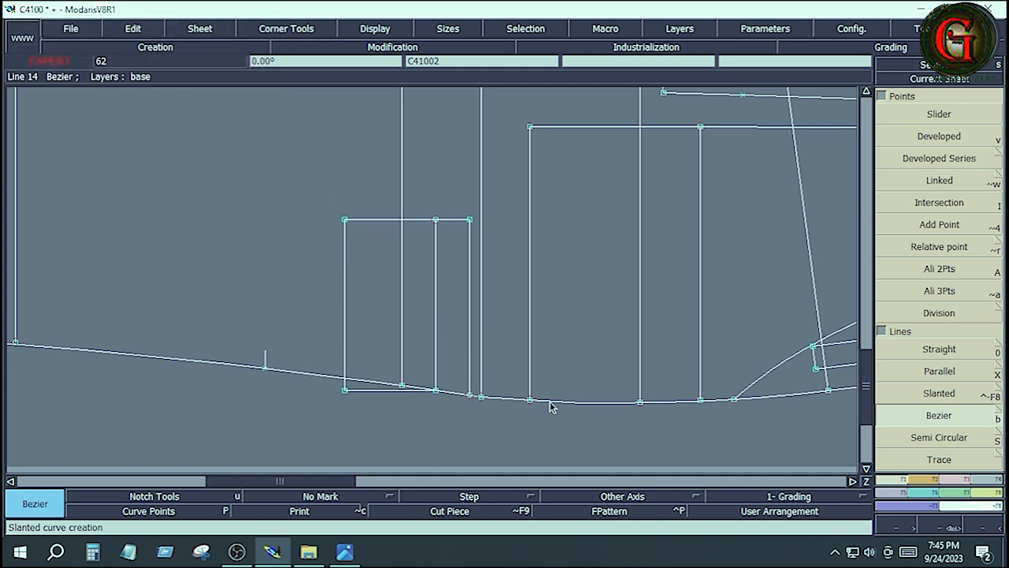
pyautogui.press('Delete')
pyautogui.click(384, 391)
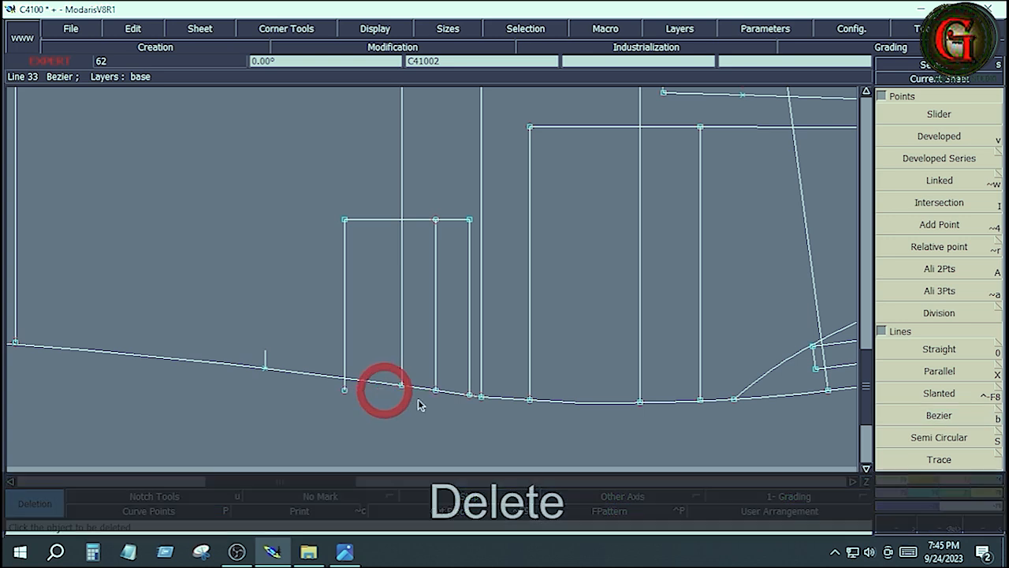
# Step: Draw a line from the second parallel's side seam end to the 2-inch parallel's outer end and align its end points horizontally
pyautogui.click(889, 413)
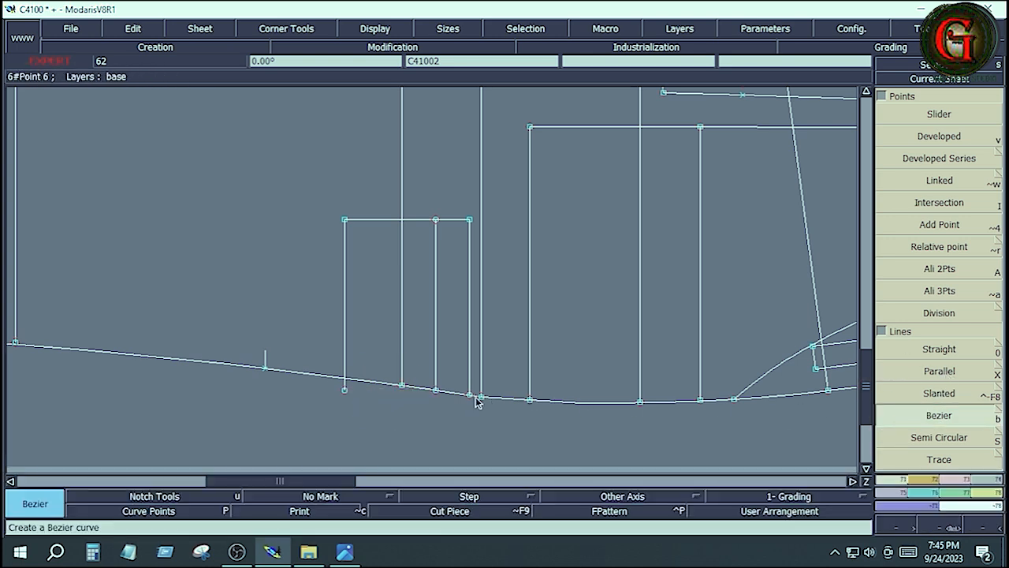
pyautogui.click(469, 395)
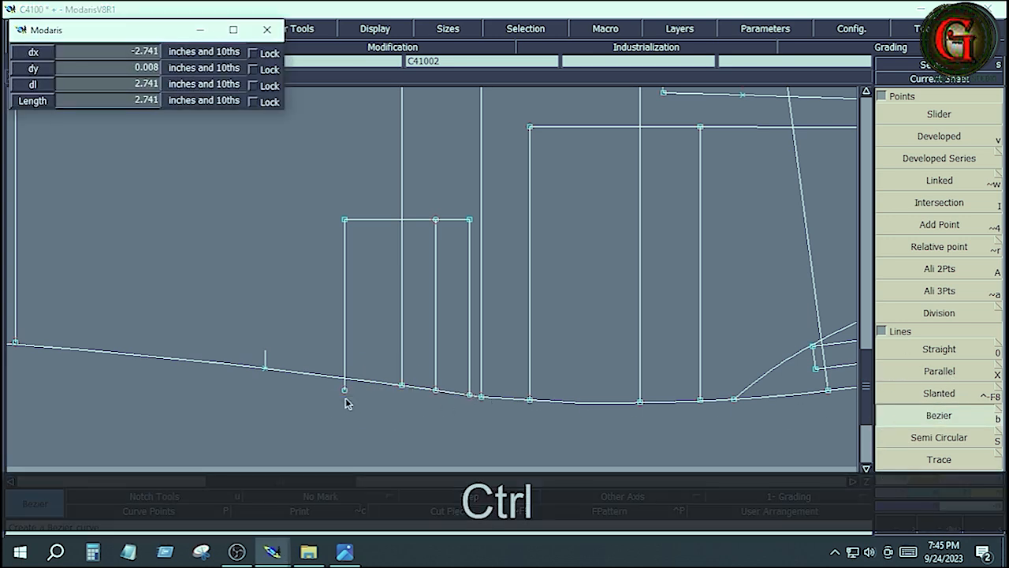
pyautogui.keyDown('ctrl'); pyautogui.click(345, 400); pyautogui.keyUp('ctrl')
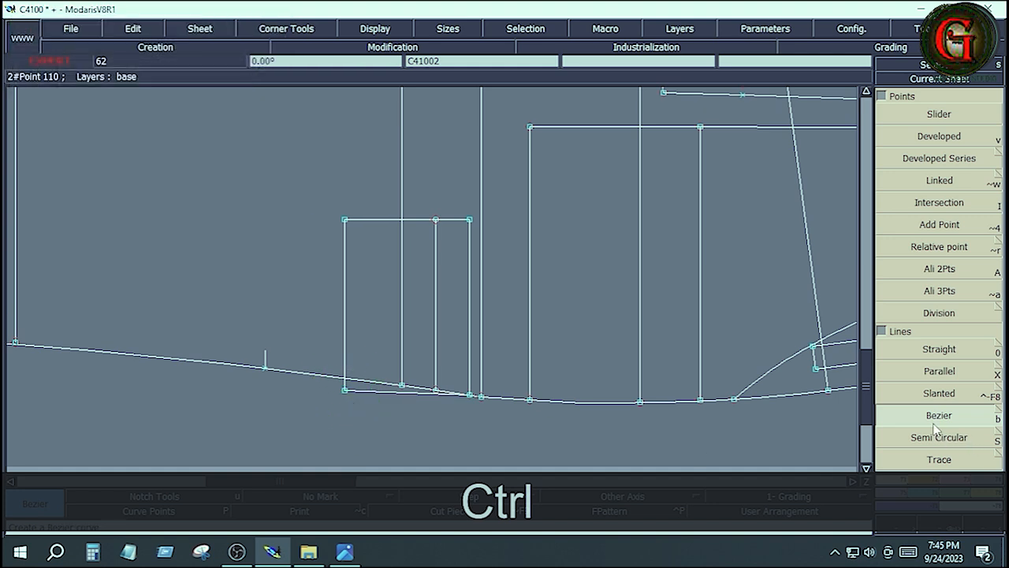
pyautogui.press('a')
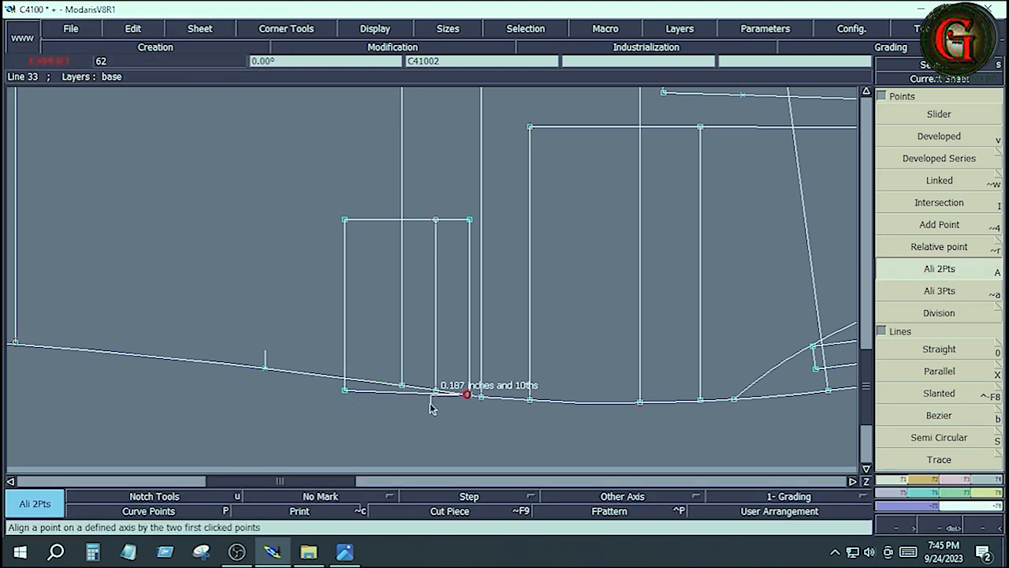
pyautogui.click(345, 393)
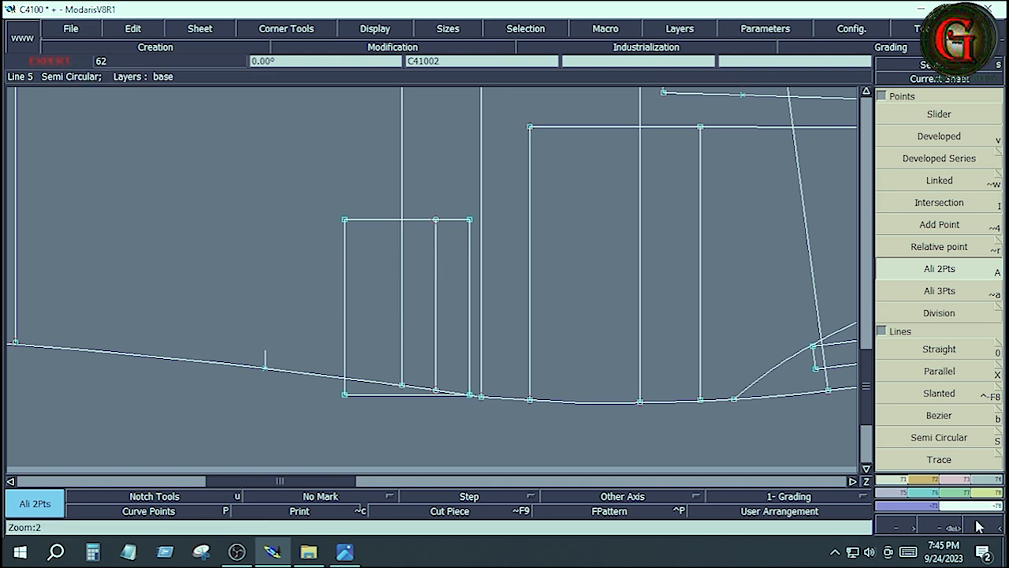
# Step: Extend the first offset line to meet the outer closing line with Adjust 2 Lines
pyautogui.click(957, 478)
pyautogui.click(942, 203)
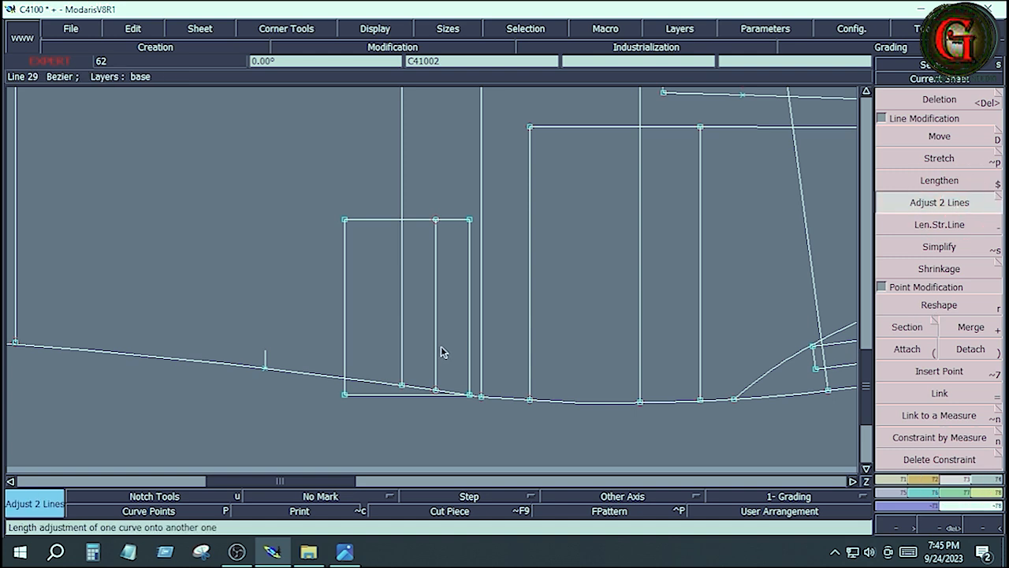
pyautogui.click(419, 394)
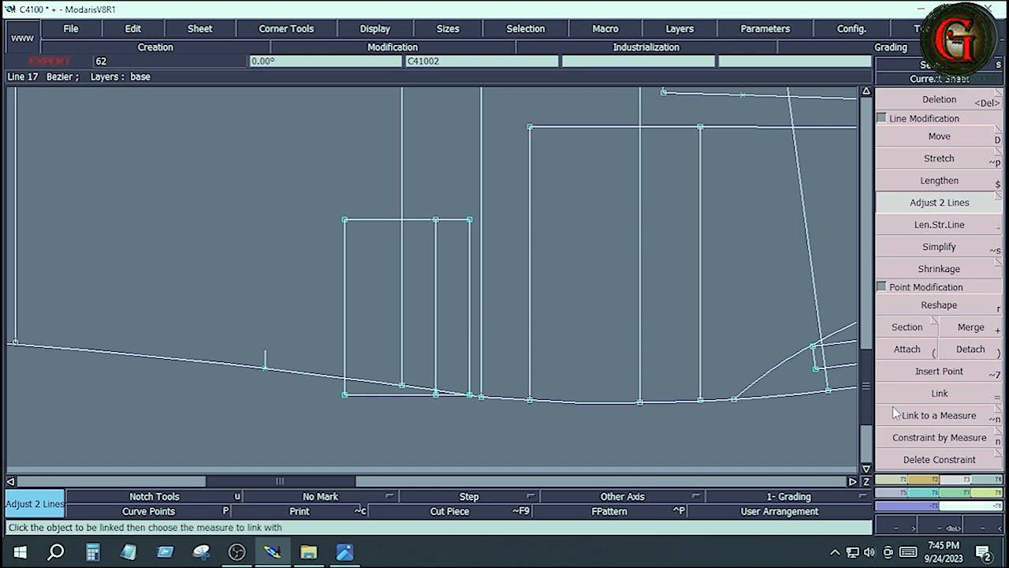
# Step: Try to create a 0.625-inch parallel of the pocket's inner closing line with a positive distance
pyautogui.click(896, 480)
pyautogui.click(940, 373)
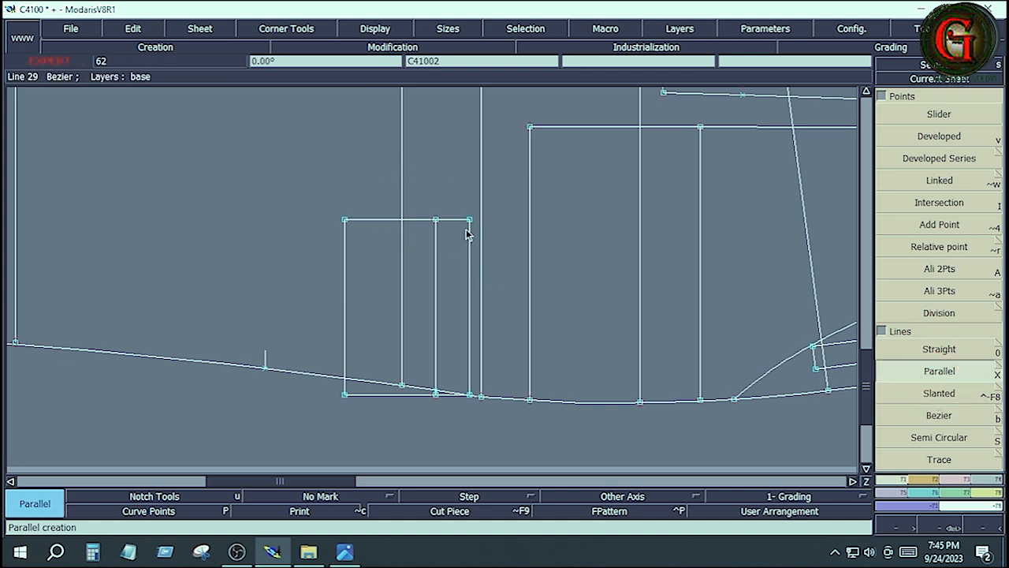
pyautogui.moveTo(302, 187); pyautogui.dragTo(480, 246)
pyautogui.hotkey('ctrl', 'z')
pyautogui.click(370, 226)
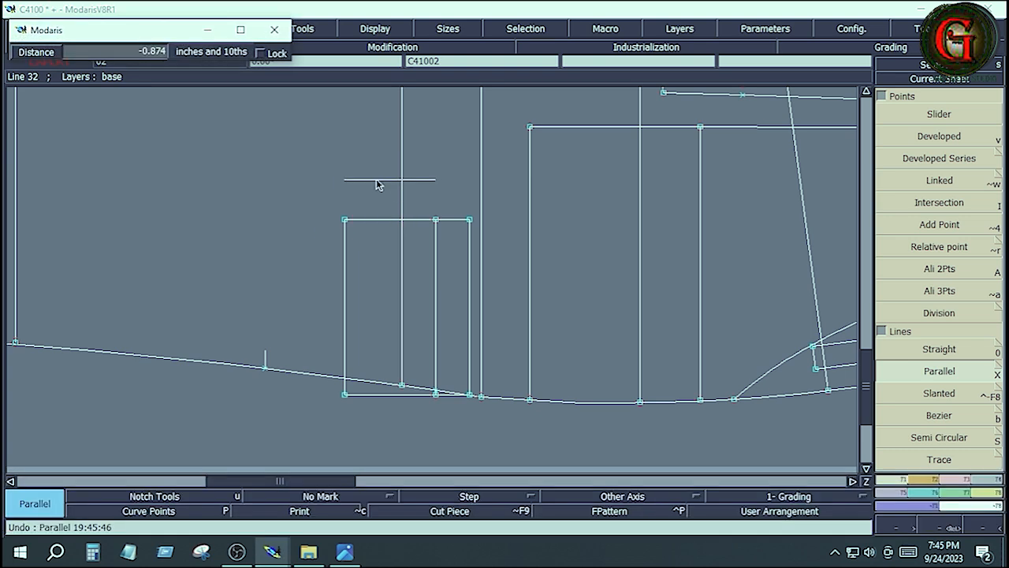
pyautogui.press('Down')
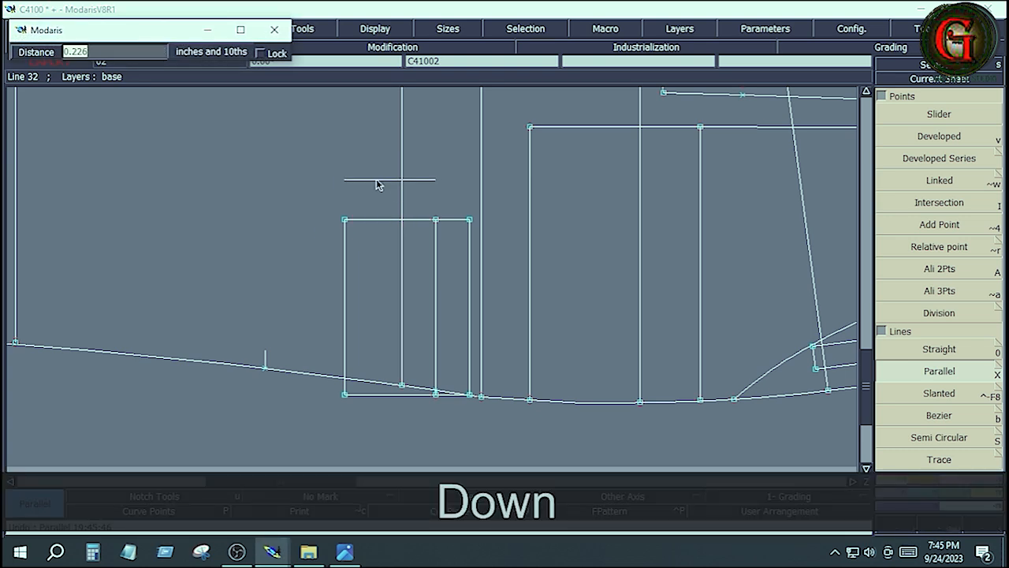
pyautogui.write('.625')
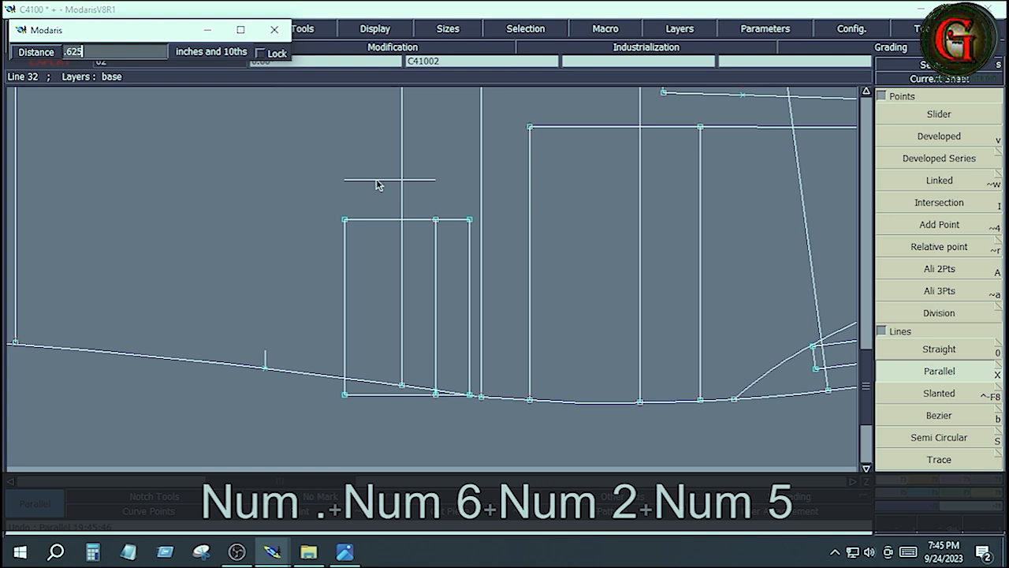
pyautogui.press('Return')
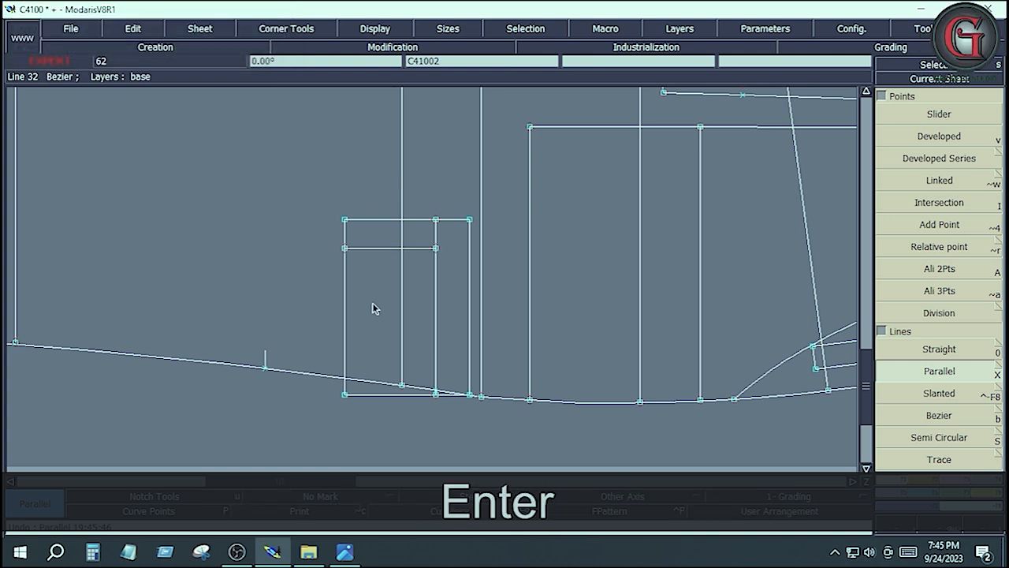
pyautogui.hotkey('ctrl', 'z')
# Step: Create a parallel of the inner closing line at -0.625 inch and extend it to the second offset line
pyautogui.click(372, 220)
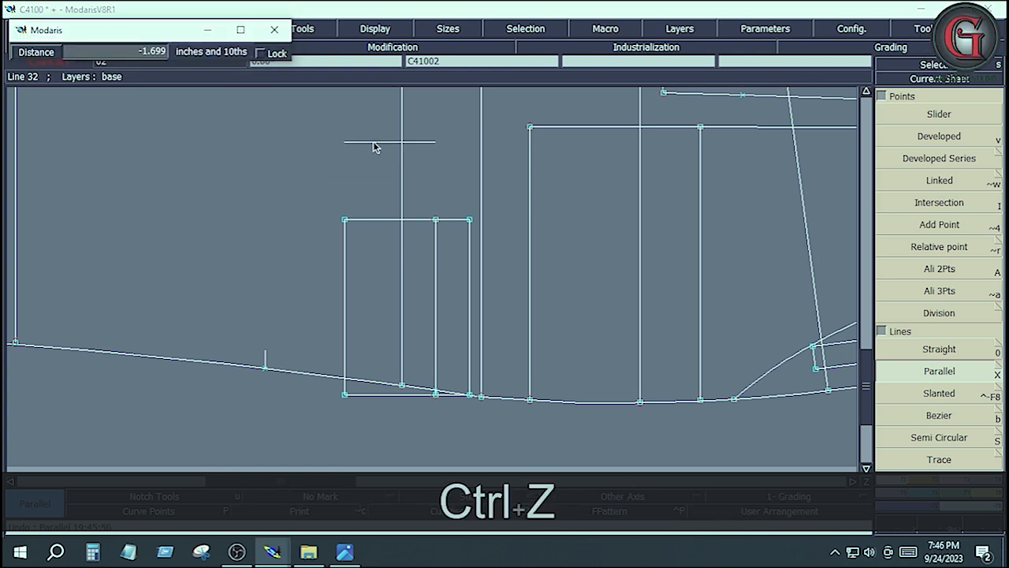
pyautogui.press('Down')
pyautogui.write('-.625')
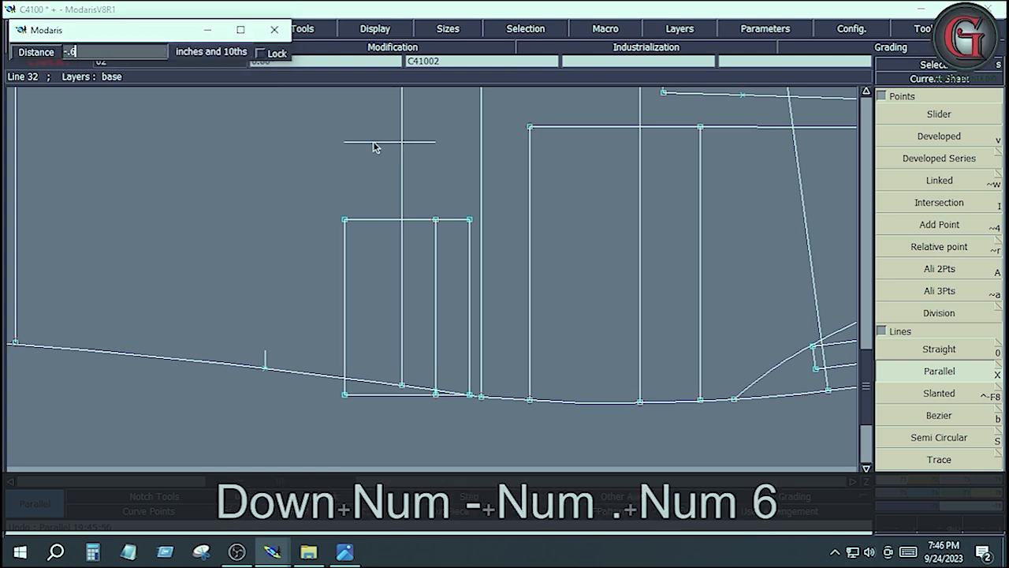
pyautogui.press('Return')
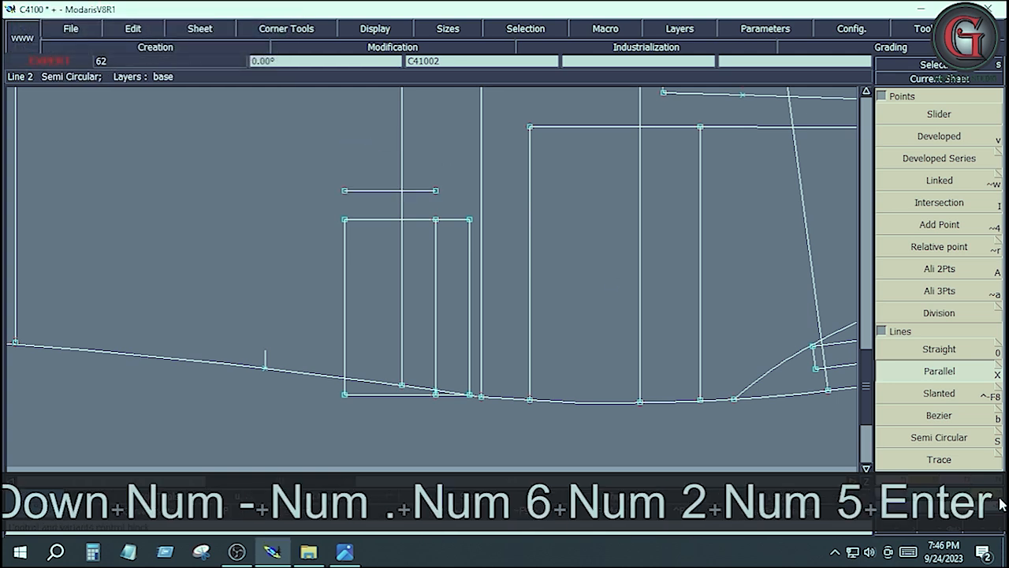
pyautogui.scroll(-5, 938, 370)
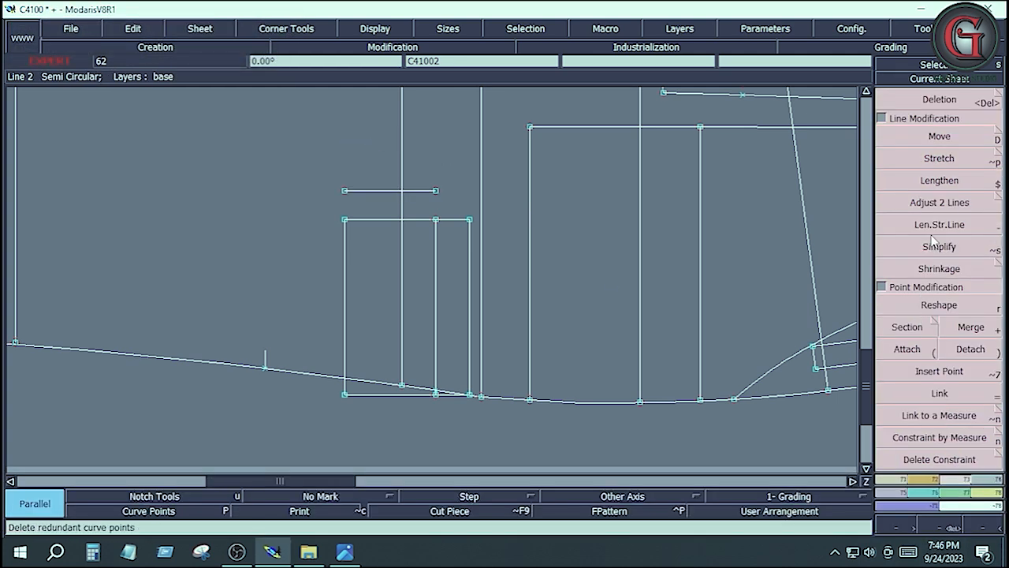
pyautogui.click(930, 203)
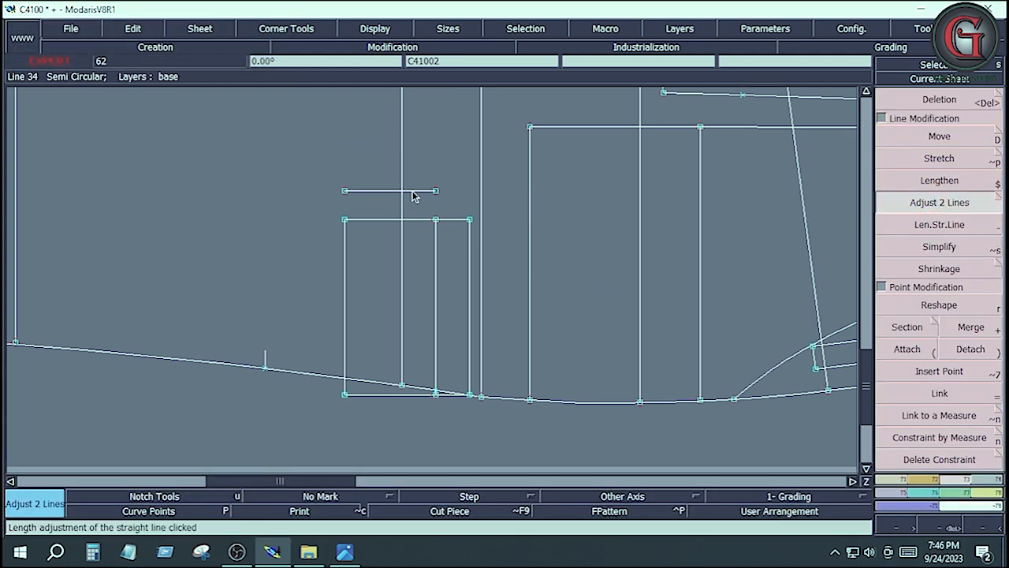
pyautogui.click(471, 255)
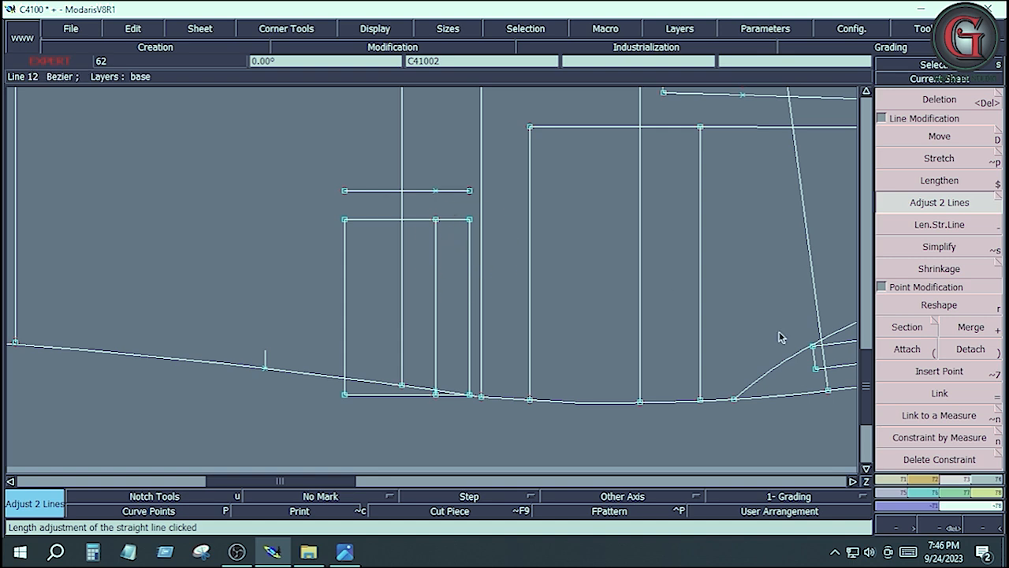
# Step: Draw a straight line joining the second offset line's inner end to the end of the 0.625-inch parallel
pyautogui.scroll(5, 907, 441)
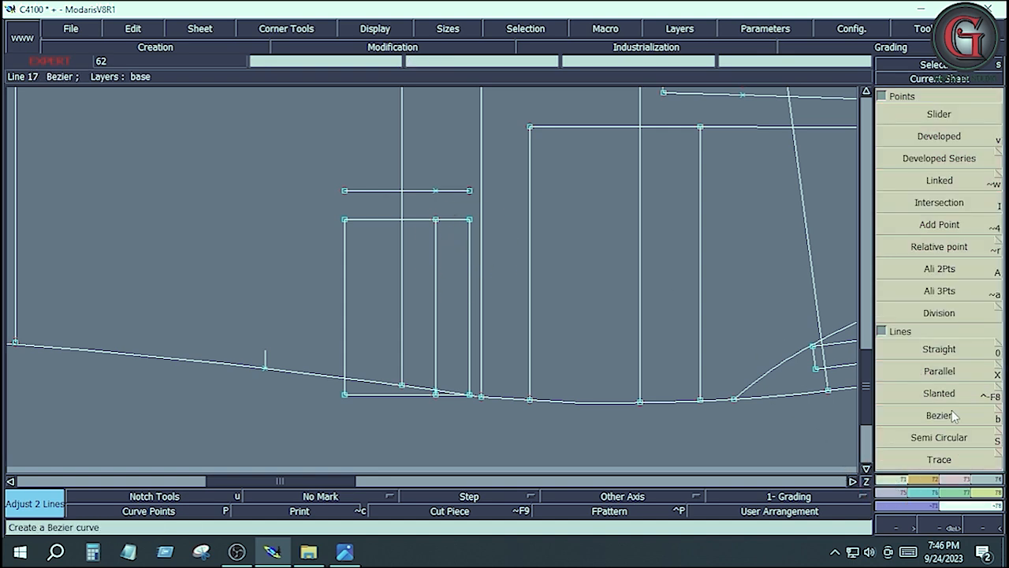
pyautogui.click(938, 415)
pyautogui.click(469, 219)
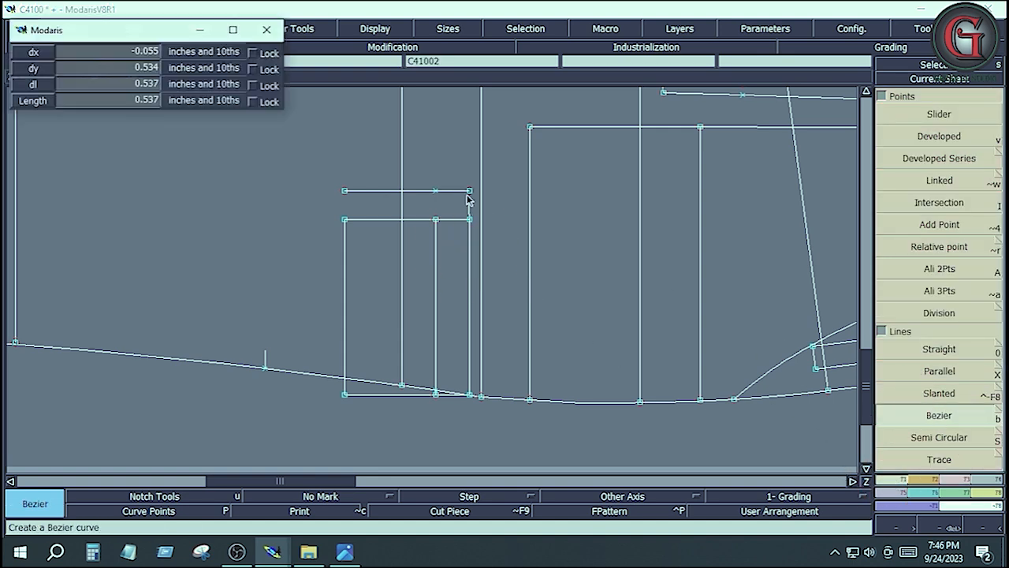
pyautogui.click(470, 192)
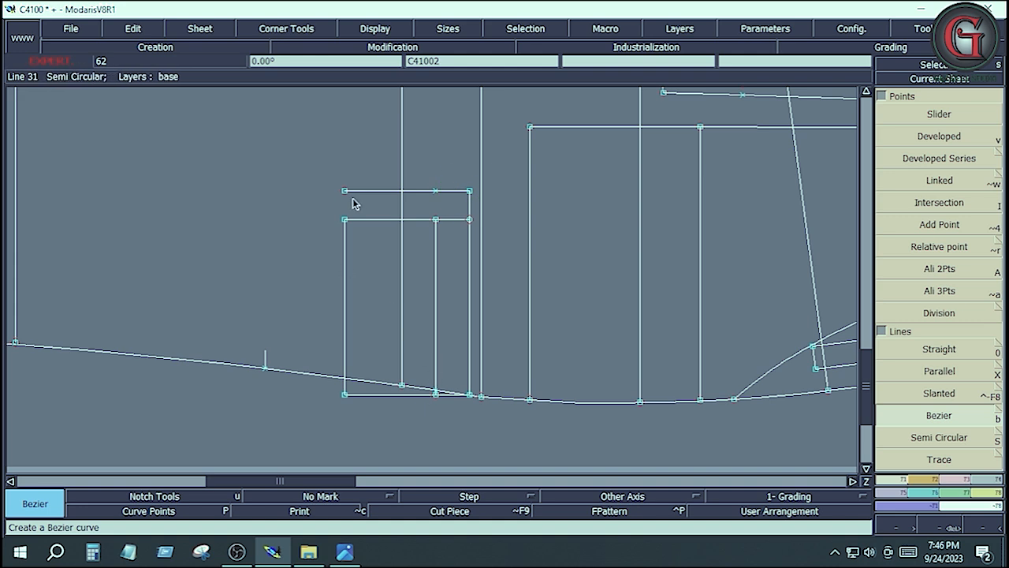
# Step: Create a parallel of the thigh pocket's second offset line at a distance of -8 inches for the pocket bag height
pyautogui.press('x')
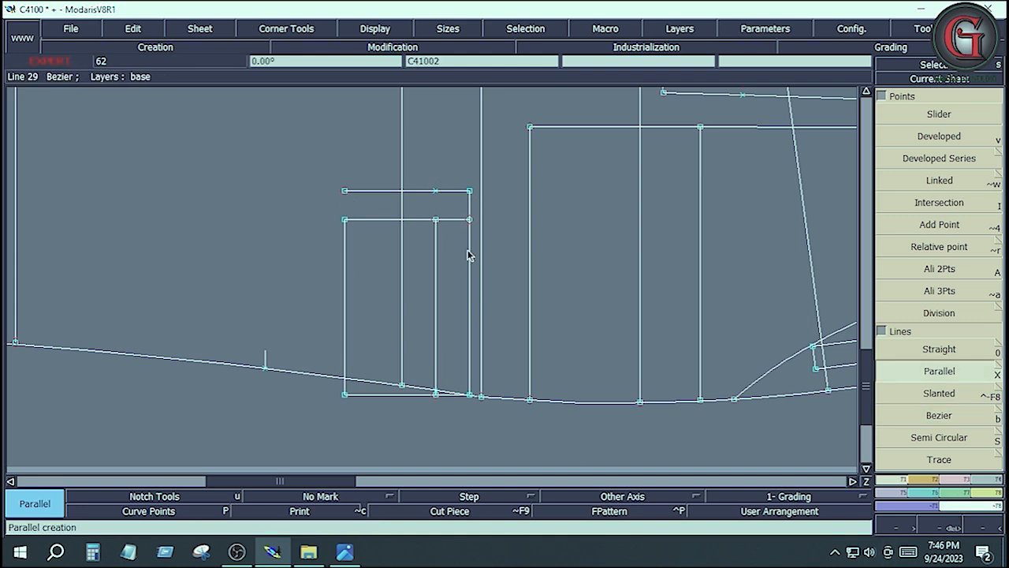
pyautogui.click(468, 251)
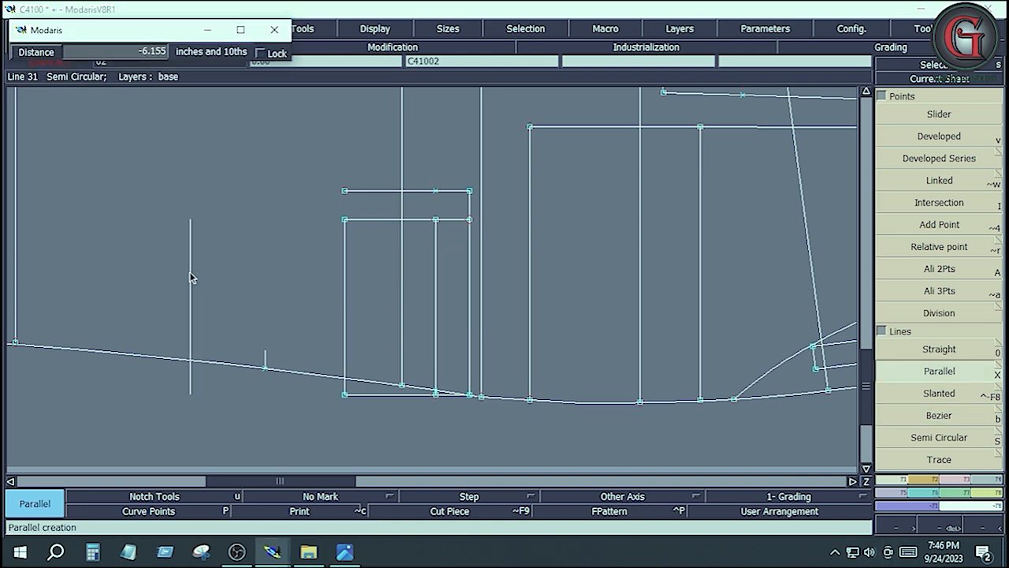
pyautogui.press('Down')
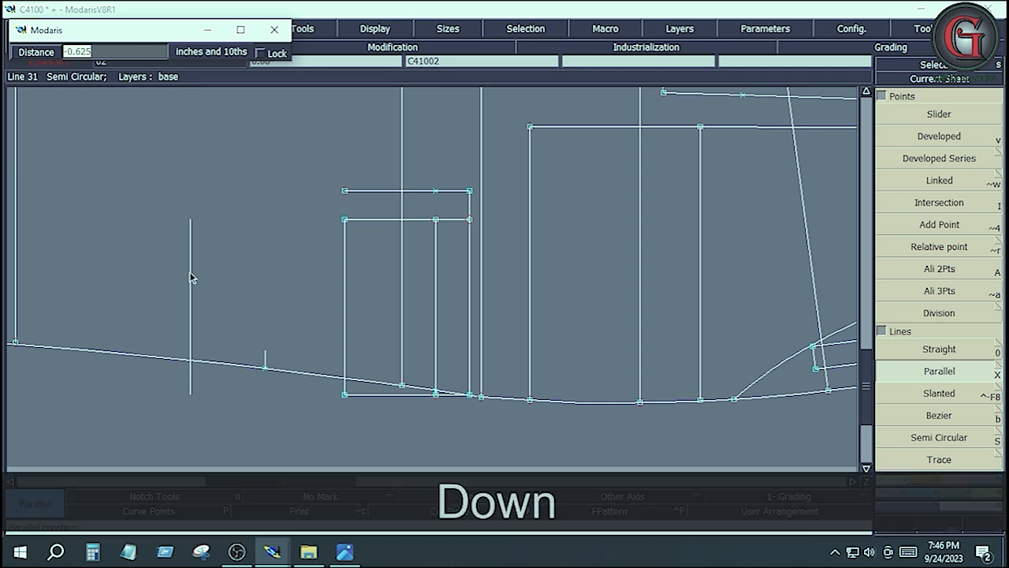
pyautogui.write('-8')
pyautogui.press('Return')
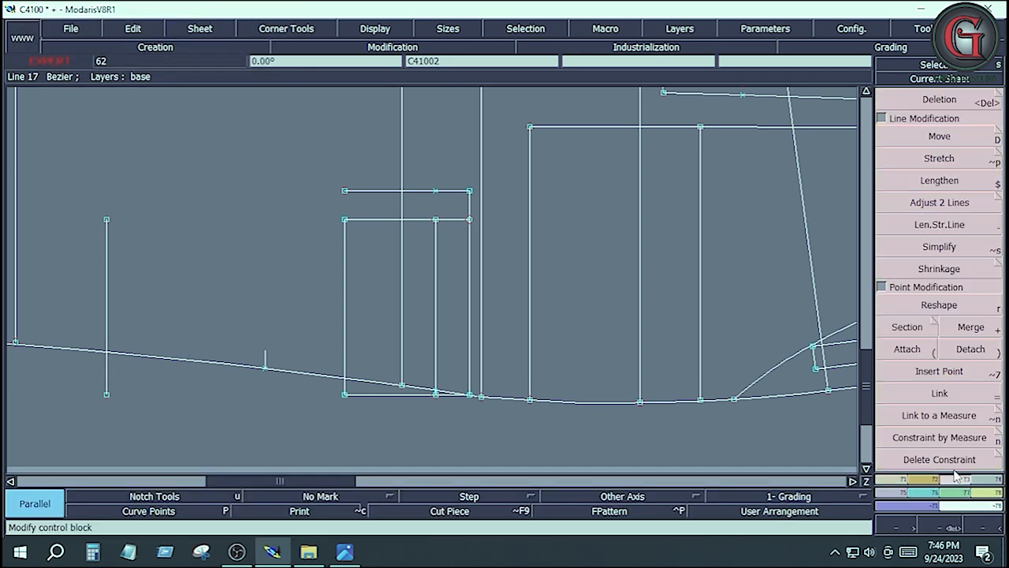
# Step: Join the 8-inch parallel to the outer closing line and the 0.625-inch parallel with Adjust 2 Lines, closing the pocket bag rectangle
pyautogui.click(938, 203)
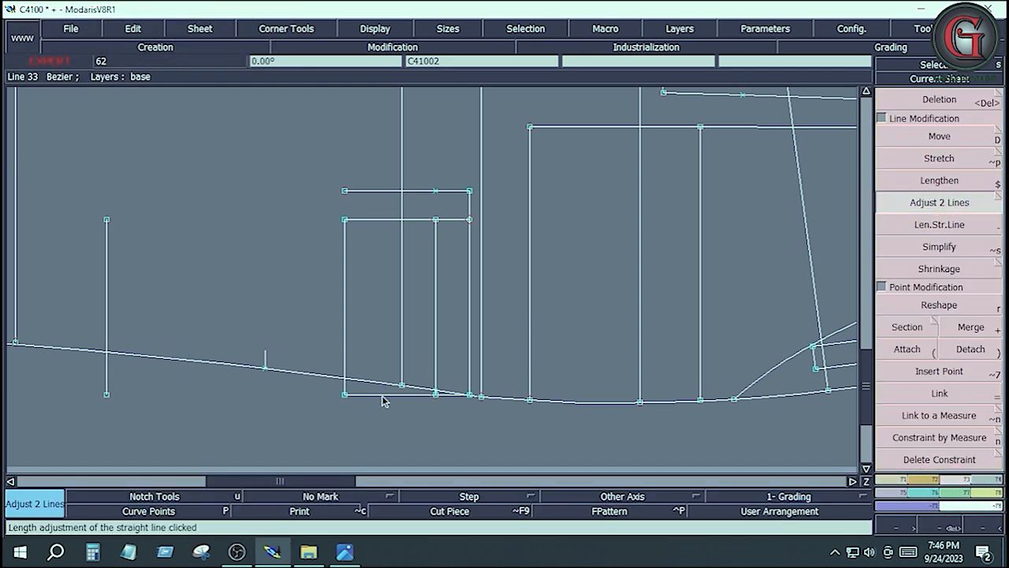
pyautogui.click(106, 388)
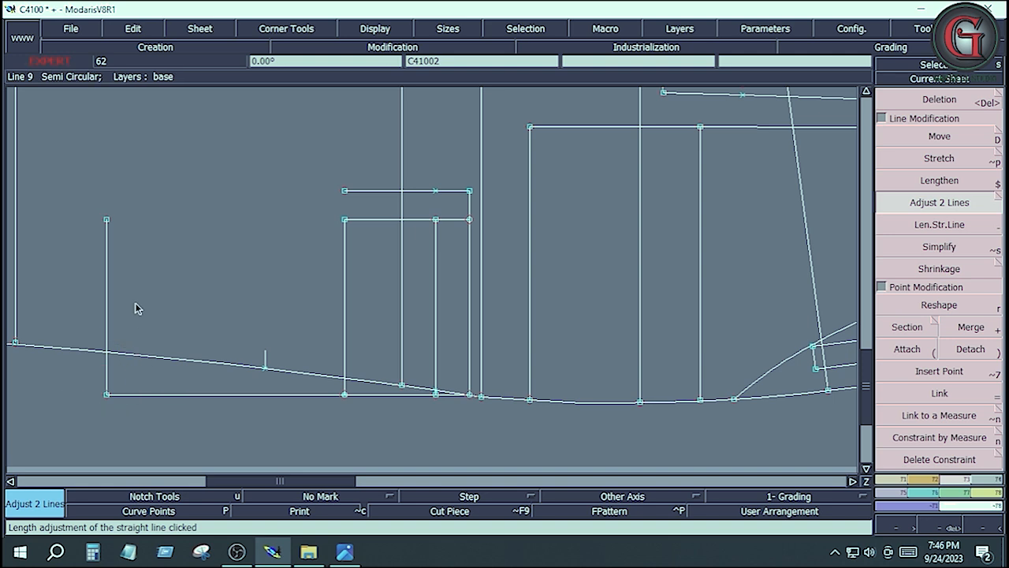
pyautogui.click(107, 247)
pyautogui.click(390, 192)
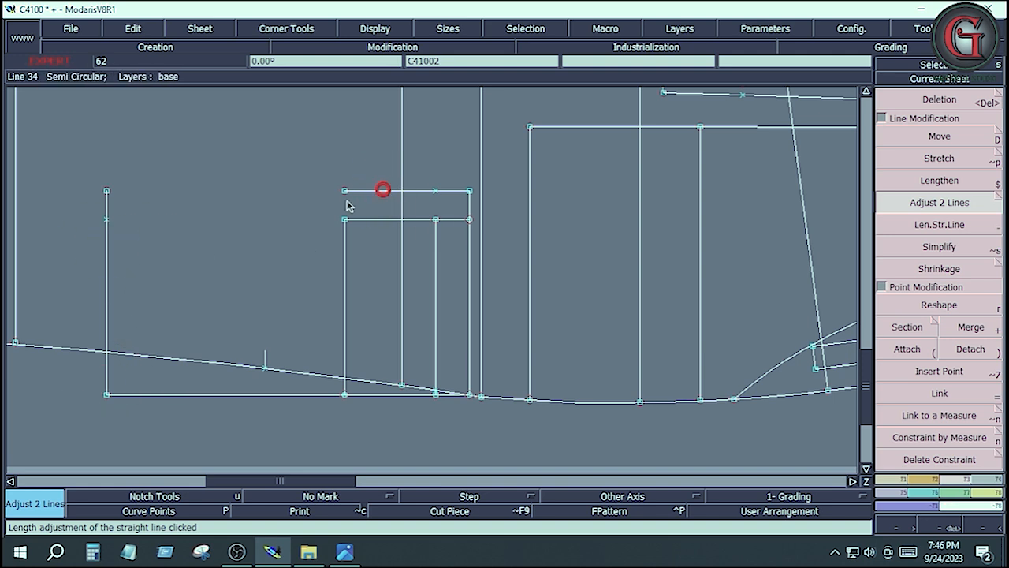
pyautogui.click(108, 243)
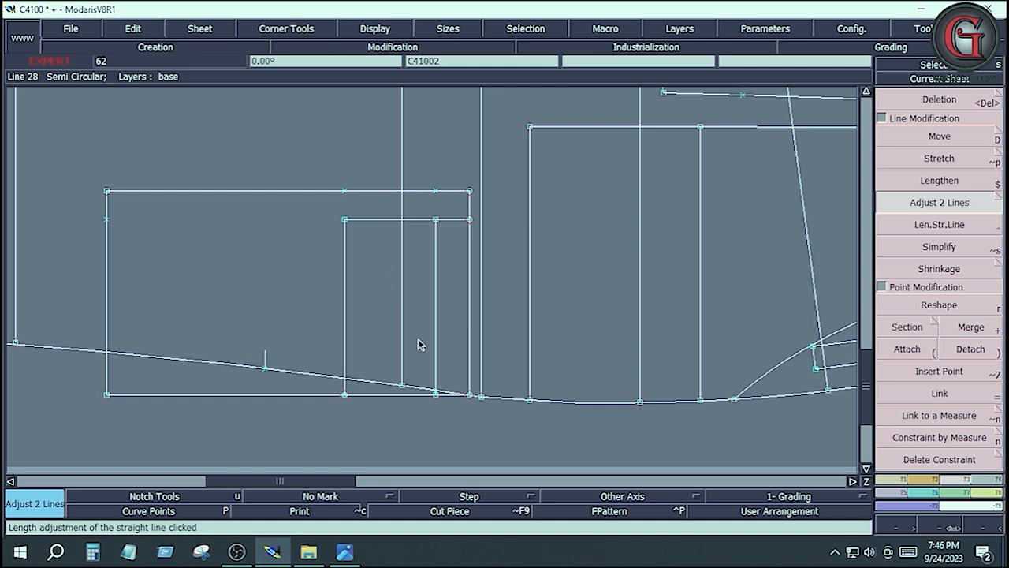
# Step: Delete the leftover intermediate points on the pocket bag's inner and lower edges, and check the tech pack's thigh pocket measurements
pyautogui.press('Home')
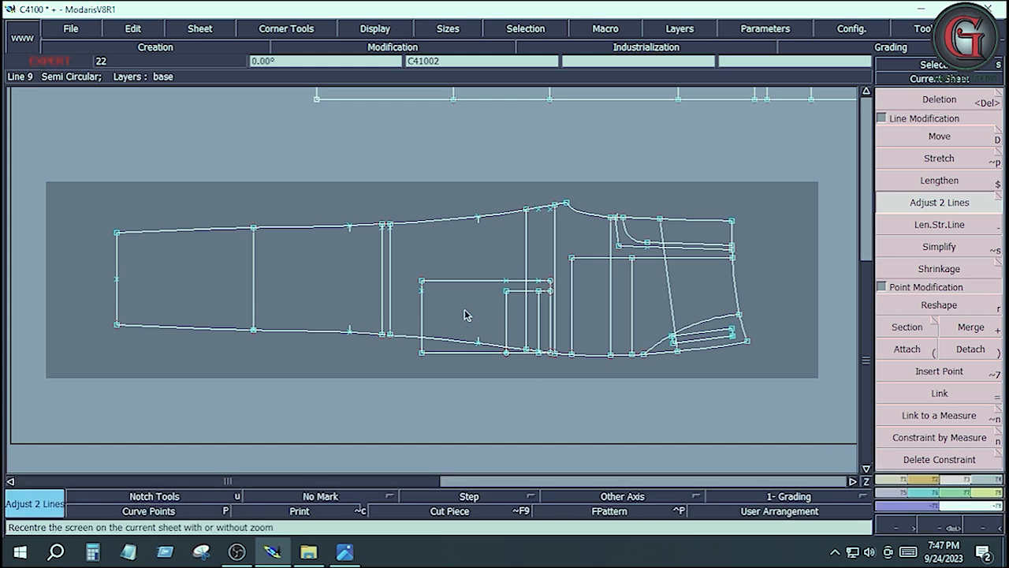
pyautogui.press('Delete')
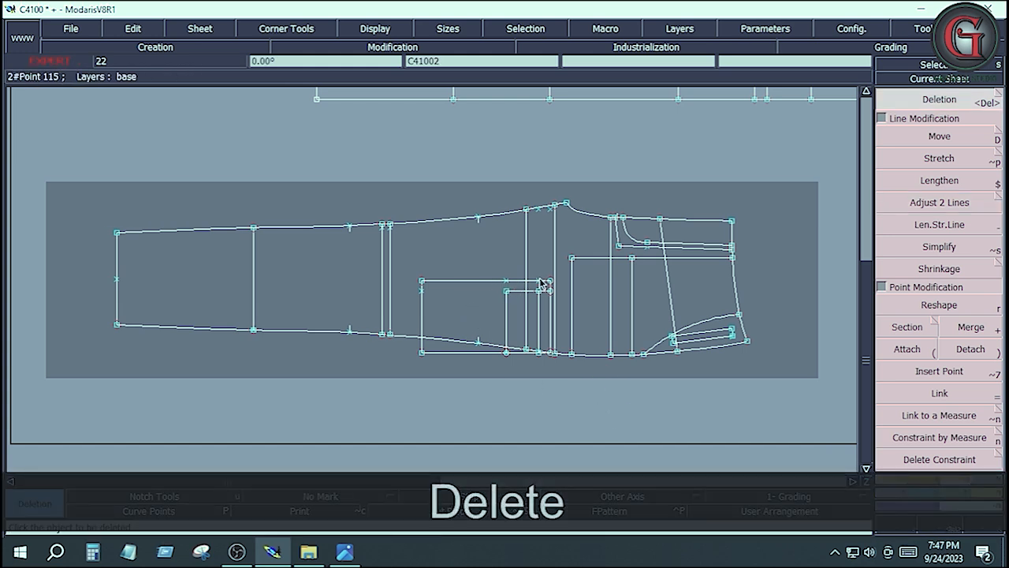
pyautogui.click(508, 282)
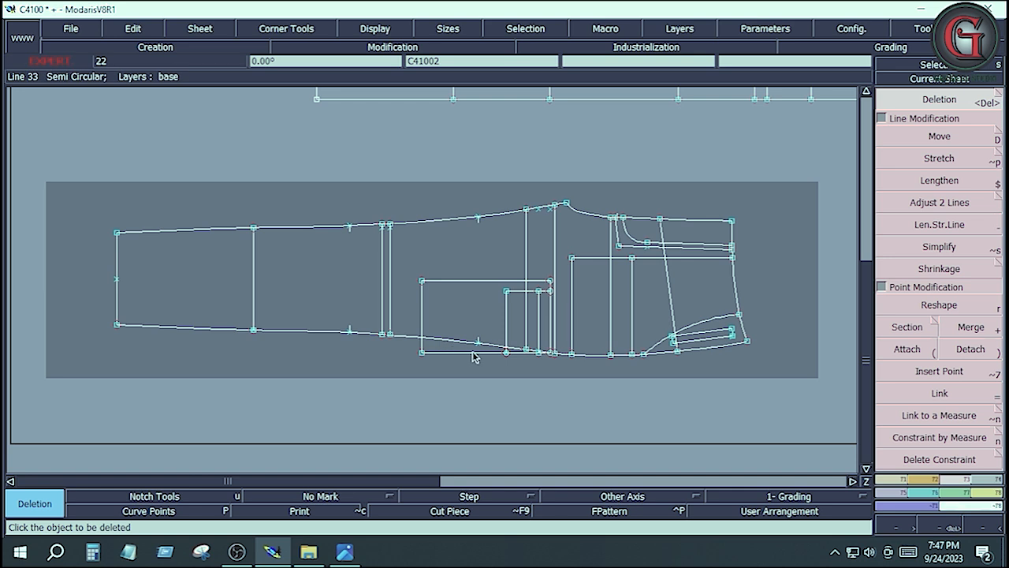
pyautogui.click(346, 552)
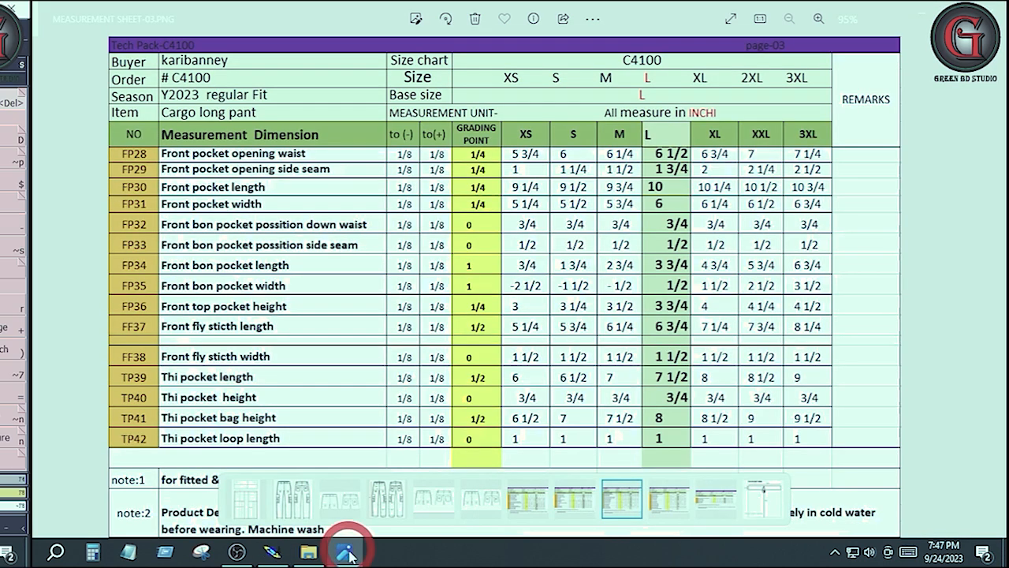
pyautogui.click(347, 552)
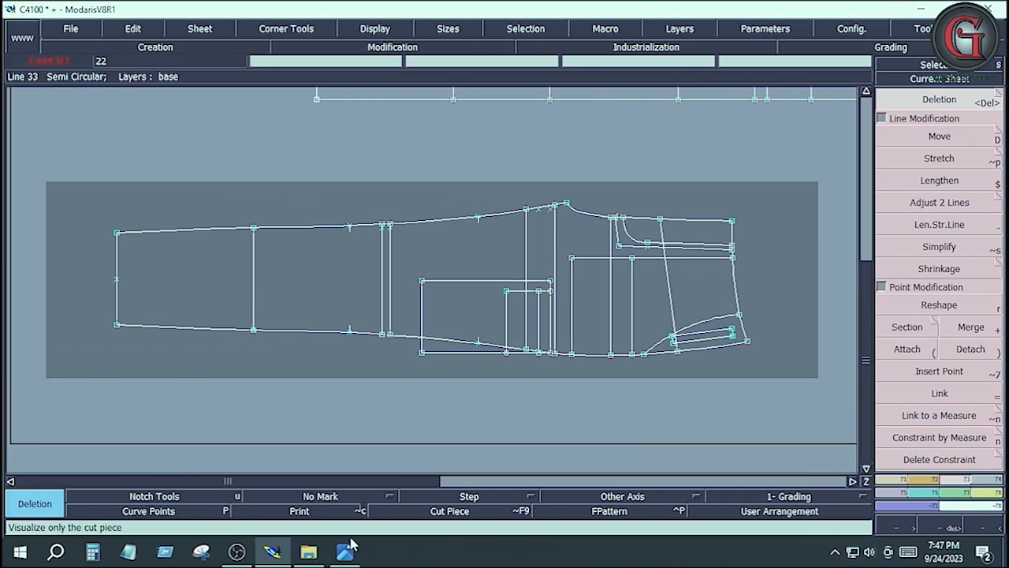